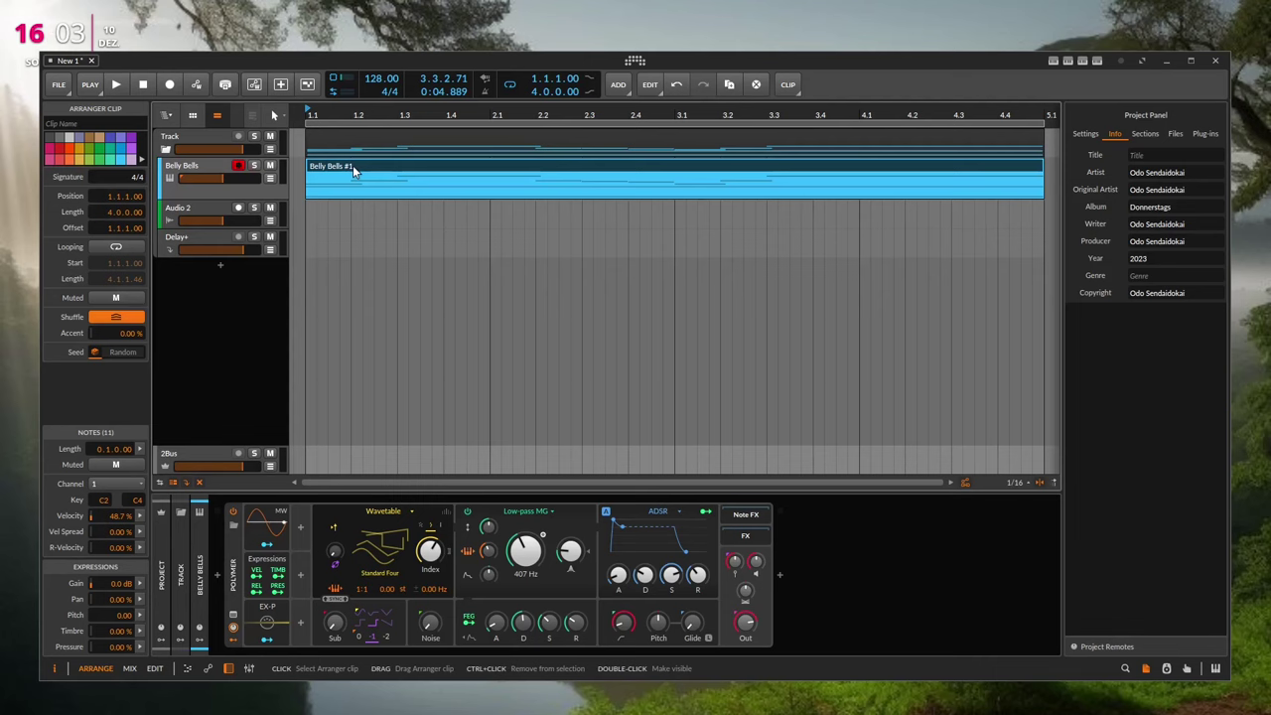
# - Bounce the Belly Bells clip to a new audio track and rename that track Audio Belly Bells
pyautogui.rightClick(354, 171)
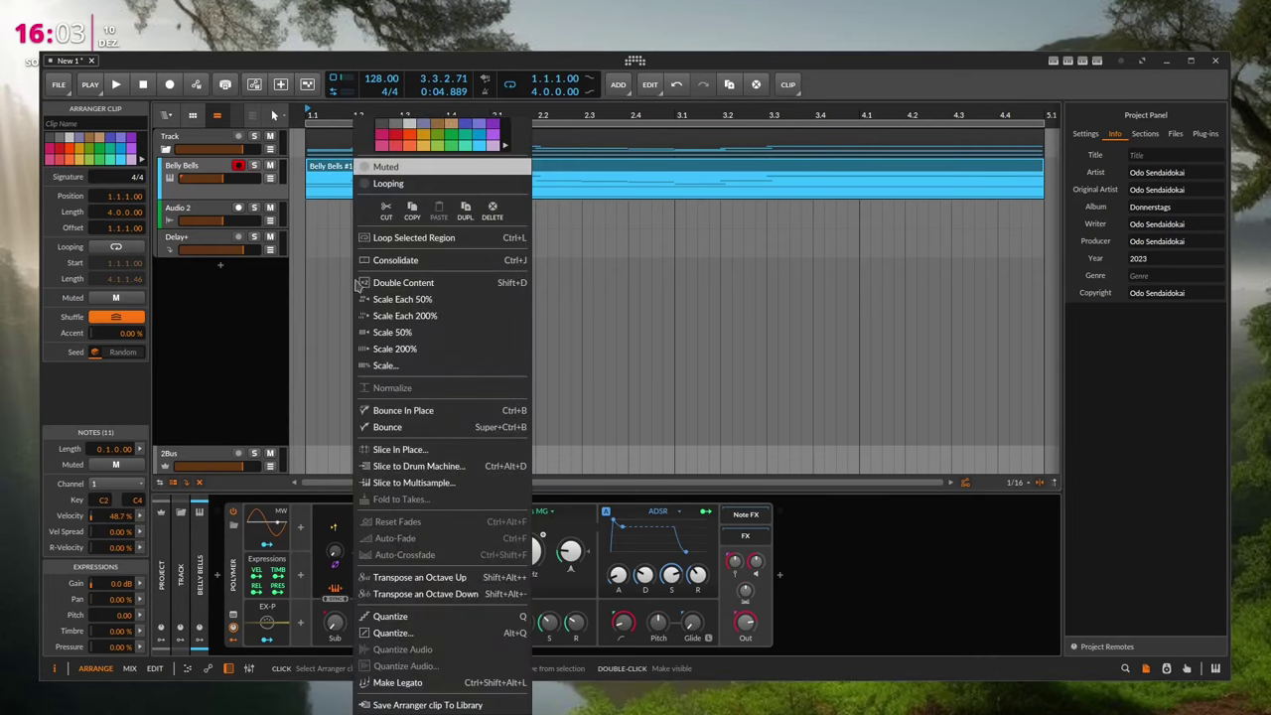
pyautogui.click(417, 427)
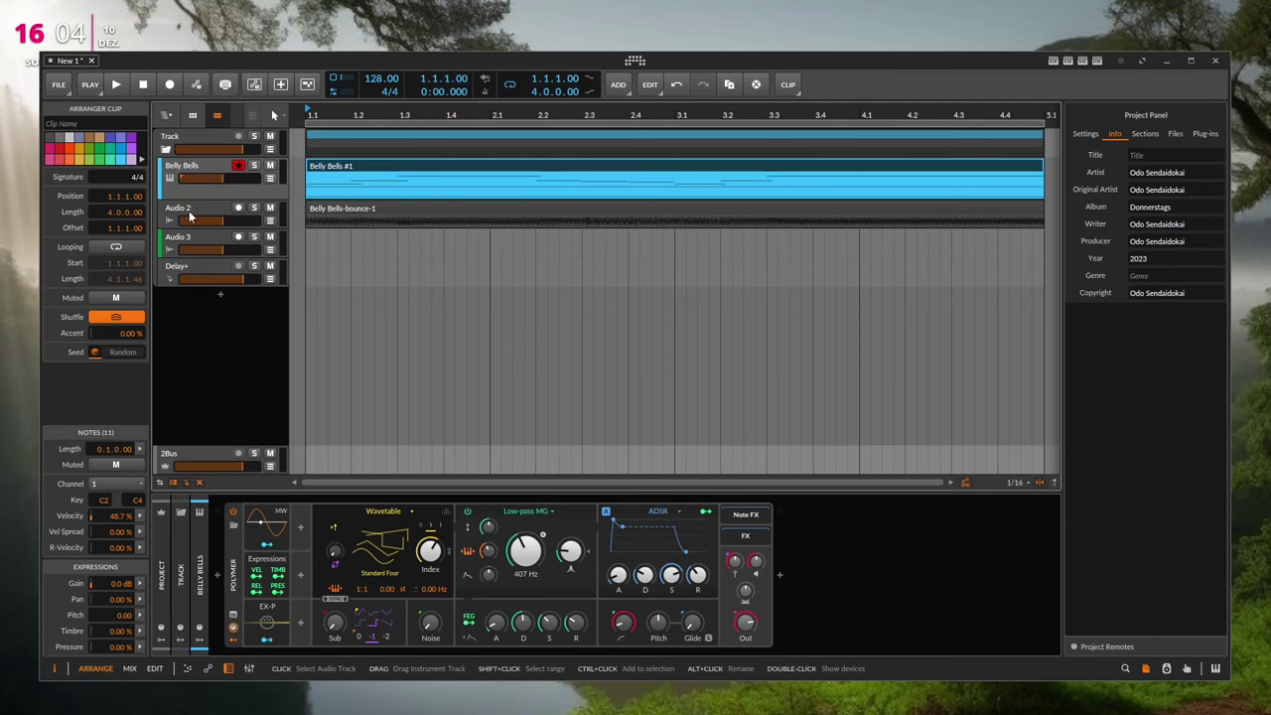
pyautogui.click(188, 212)
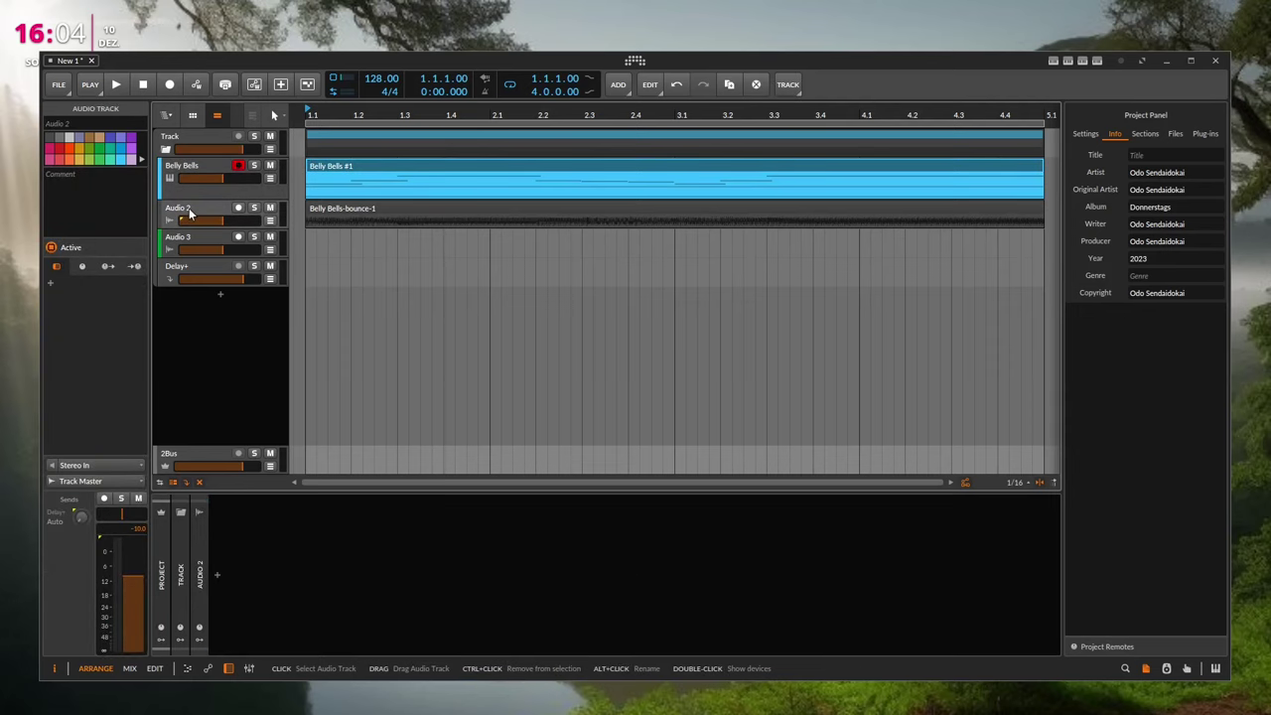
pyautogui.keyDown('alt'); pyautogui.click(189, 207); pyautogui.keyUp('alt')
pyautogui.write('Belly Bel')
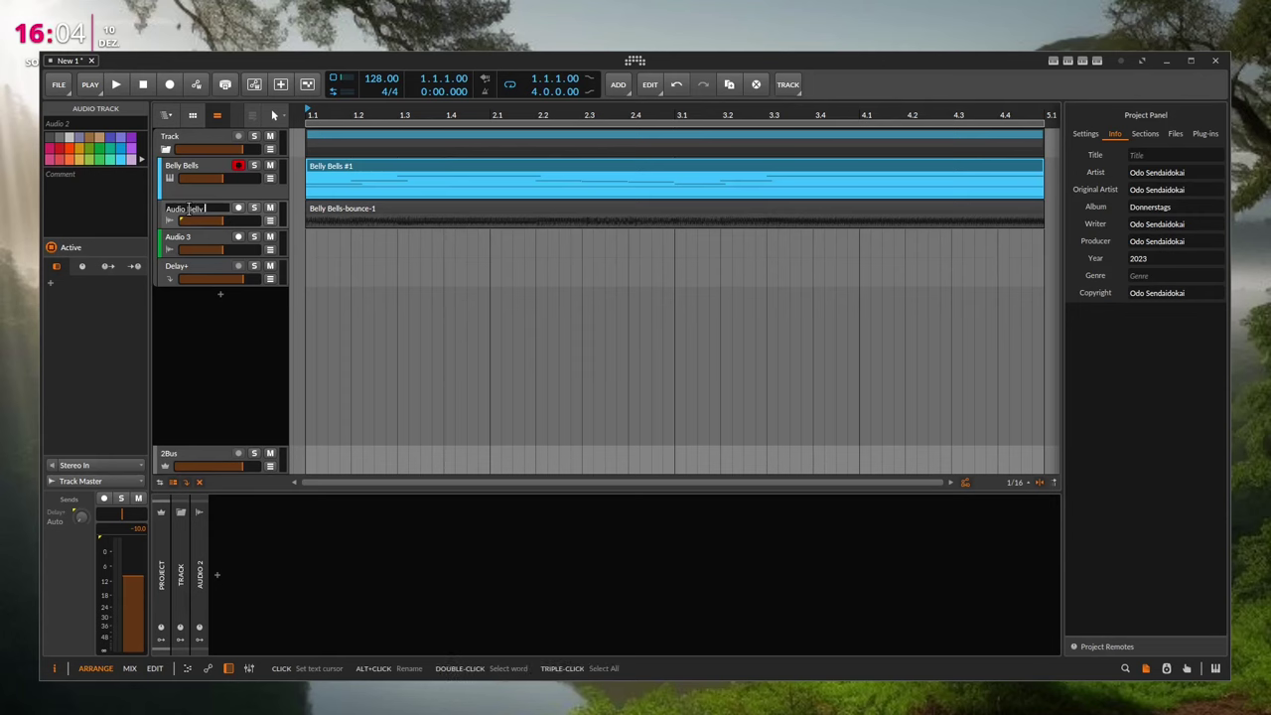
pyautogui.write('ls')
pyautogui.press('Return')
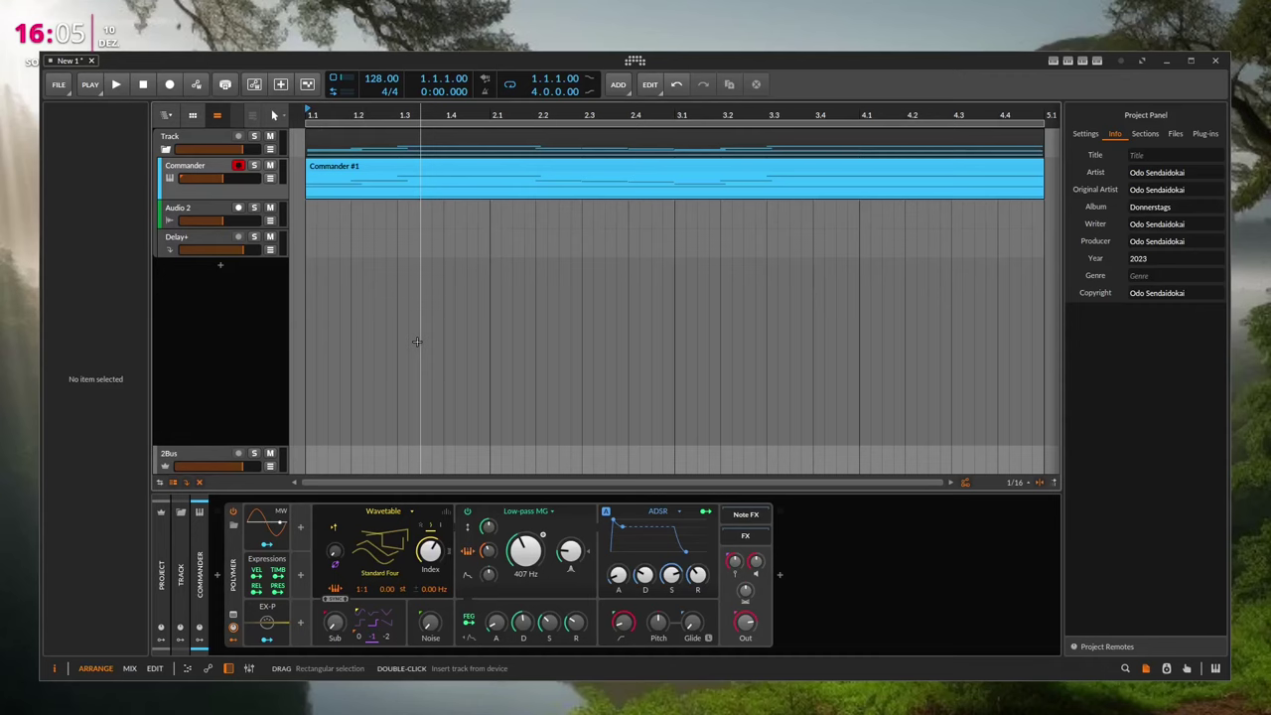
# - Search the Commander's command list for "laun", clear the search term and close the Commander
pyautogui.hotkey('ctrl', 'Return')
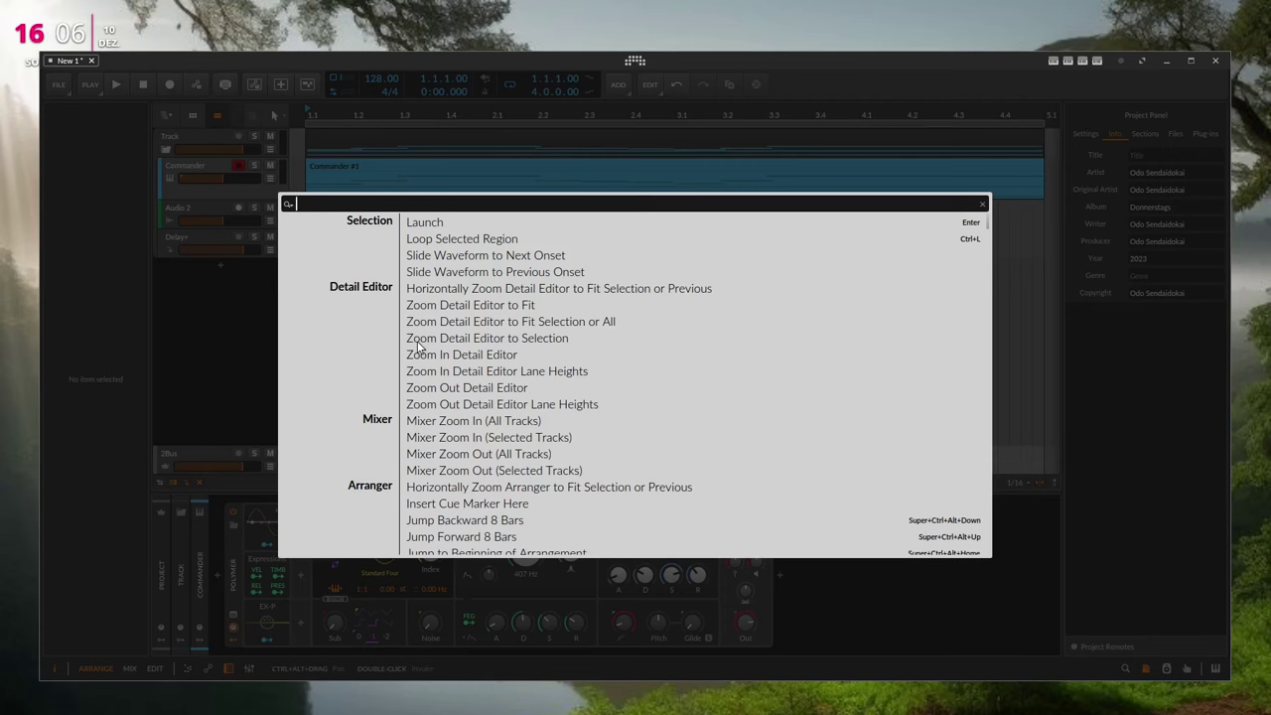
pyautogui.write('laun')
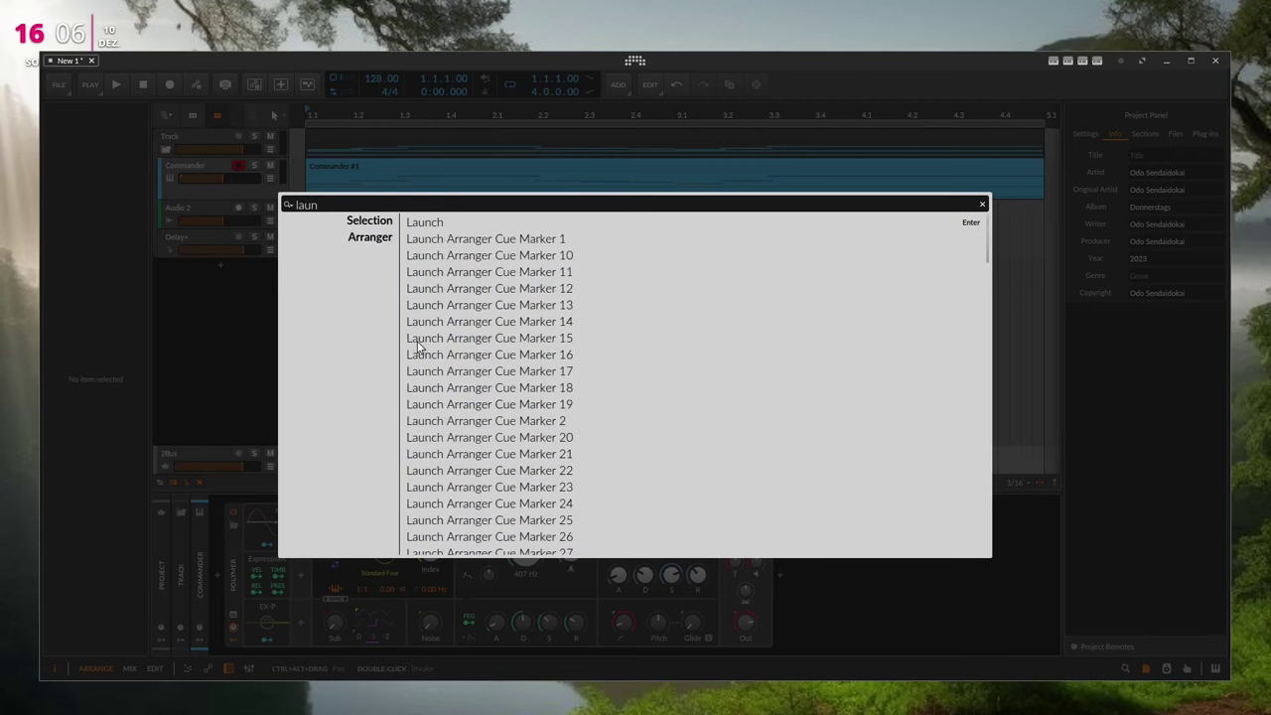
pyautogui.press('BackSpace')
pyautogui.press('BackSpace')
pyautogui.press('BackSpace')
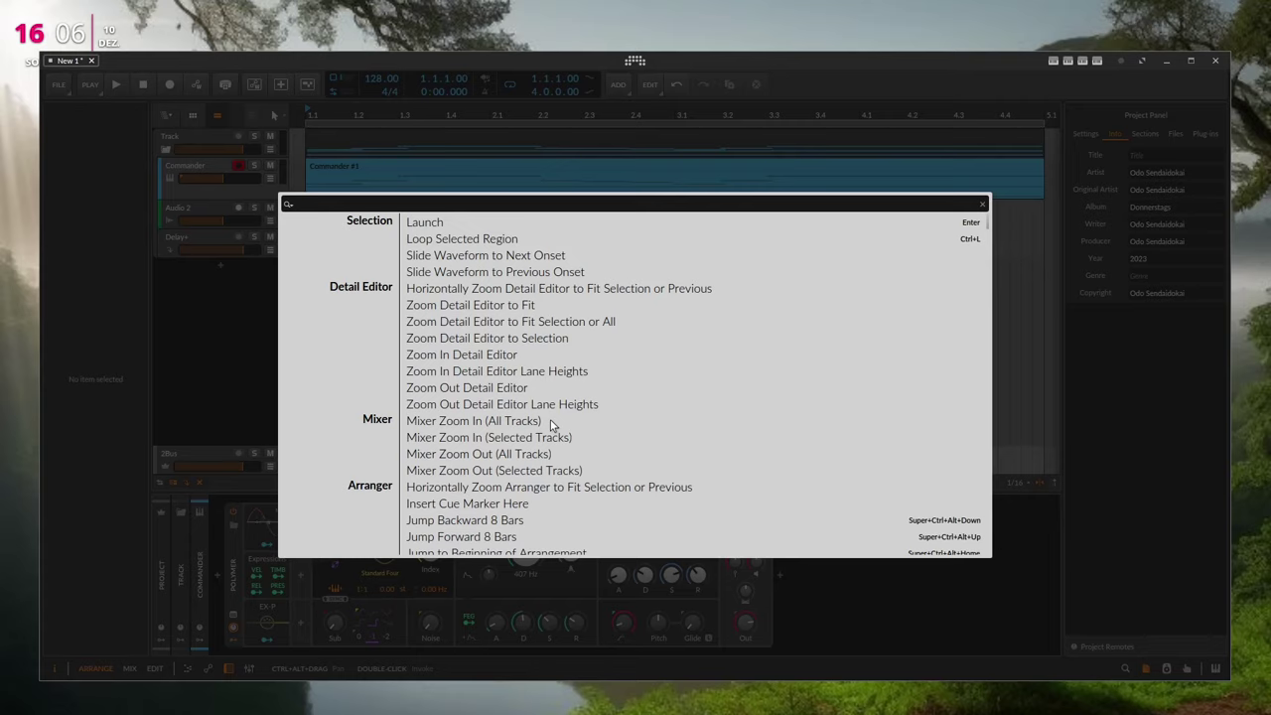
pyautogui.press('Escape')
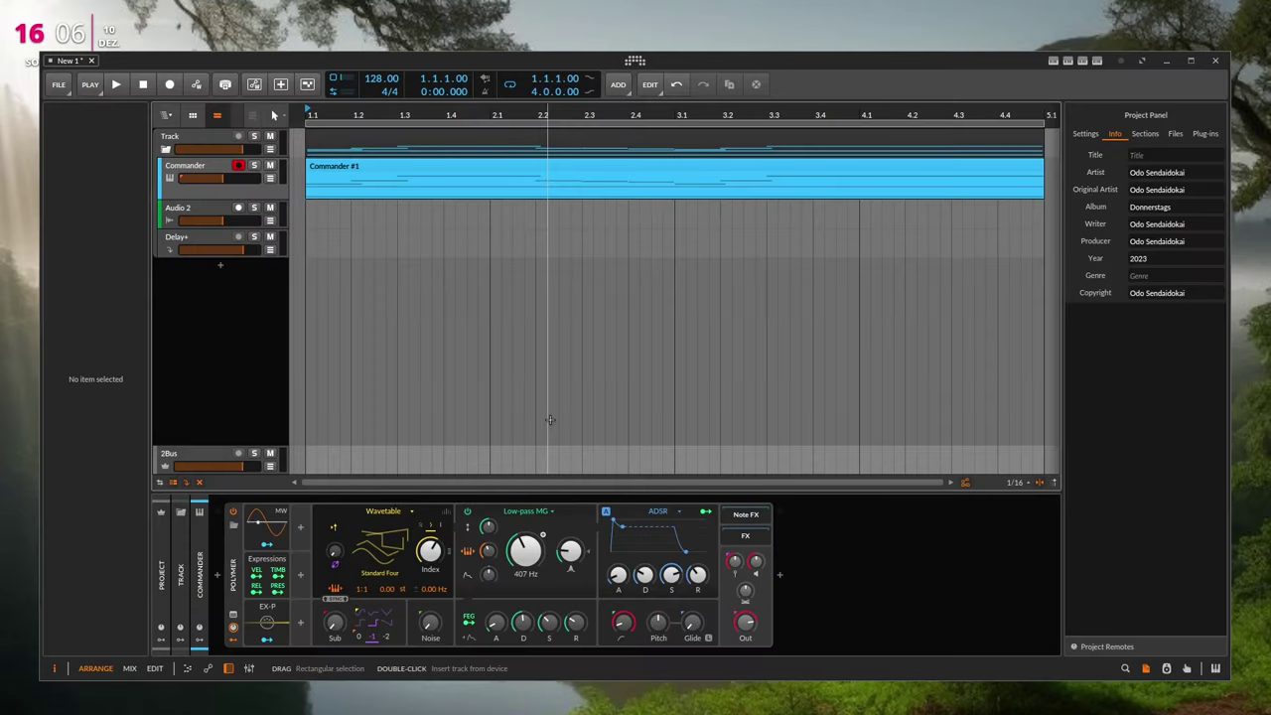
# - Search the Commander's command list for "mix" and close it
pyautogui.hotkey('ctrl', 'Return')
pyautogui.write('mix')
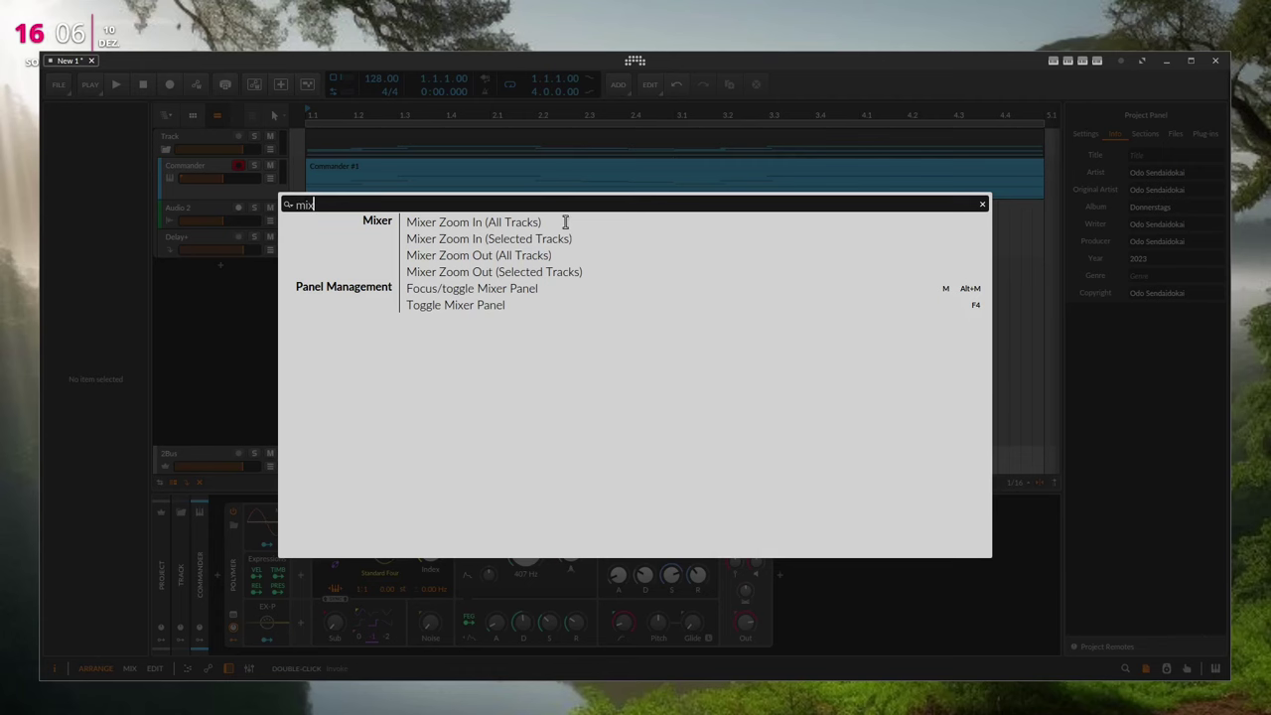
pyautogui.press('Escape')
# - Filter the keyboard shortcut settings by "mix" to examine the available mixer actions, and close the settings
pyautogui.click(634, 61)
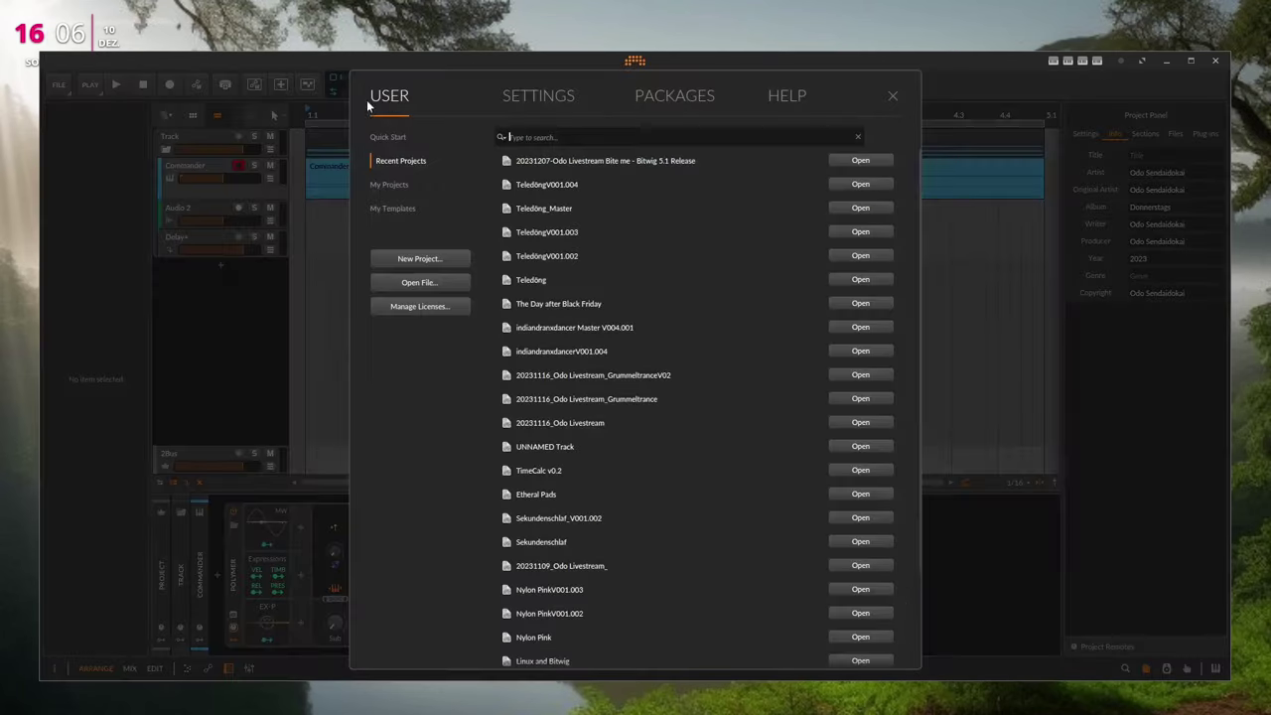
pyautogui.click(541, 94)
pyautogui.click(393, 328)
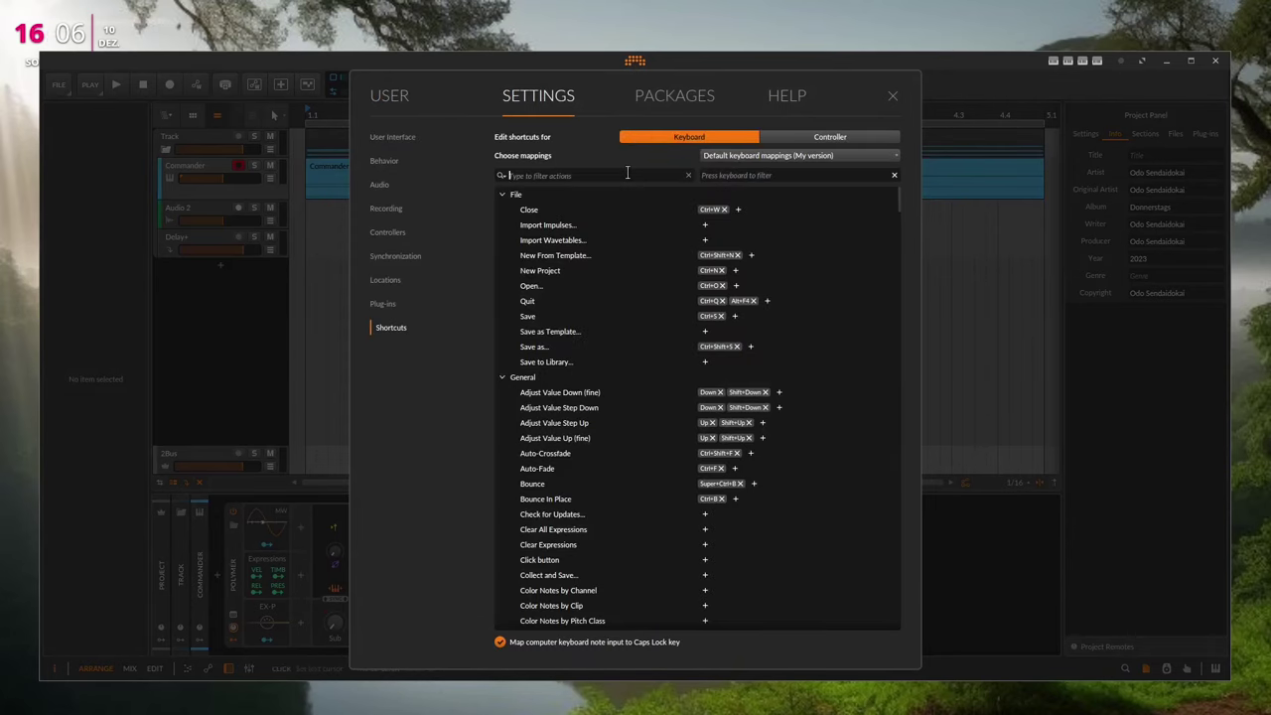
pyautogui.write('mix')
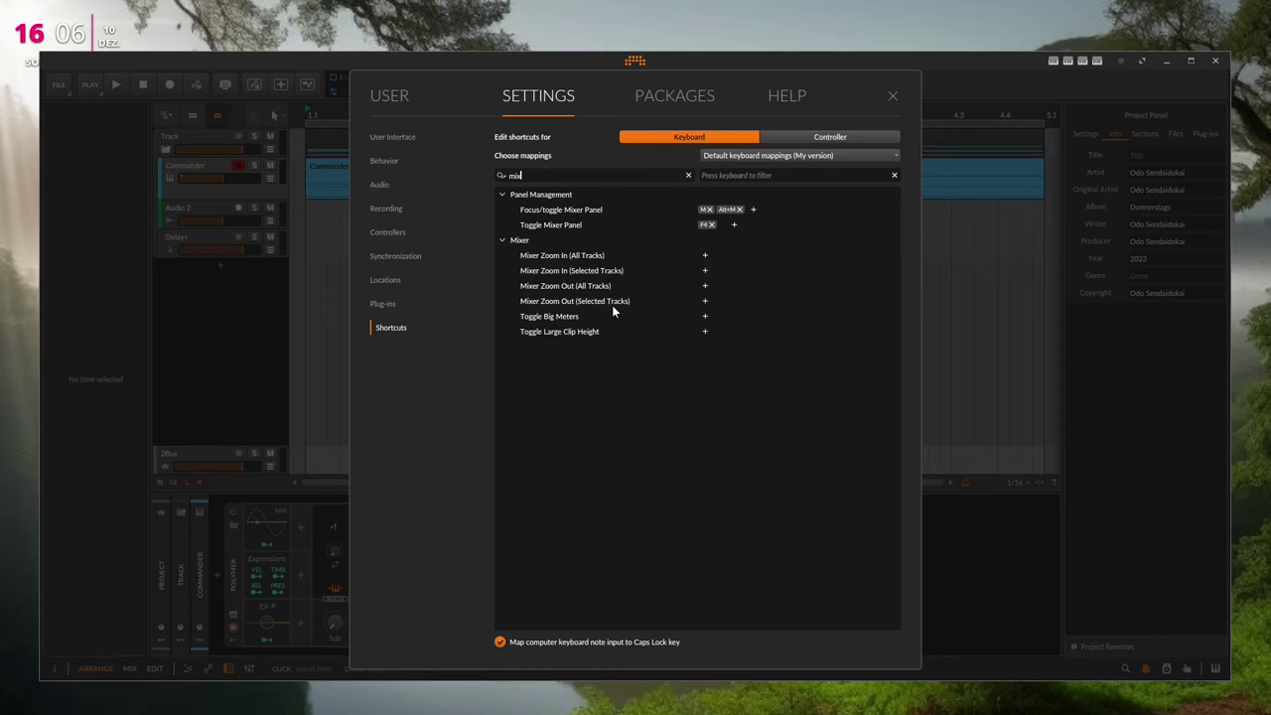
pyautogui.click(892, 99)
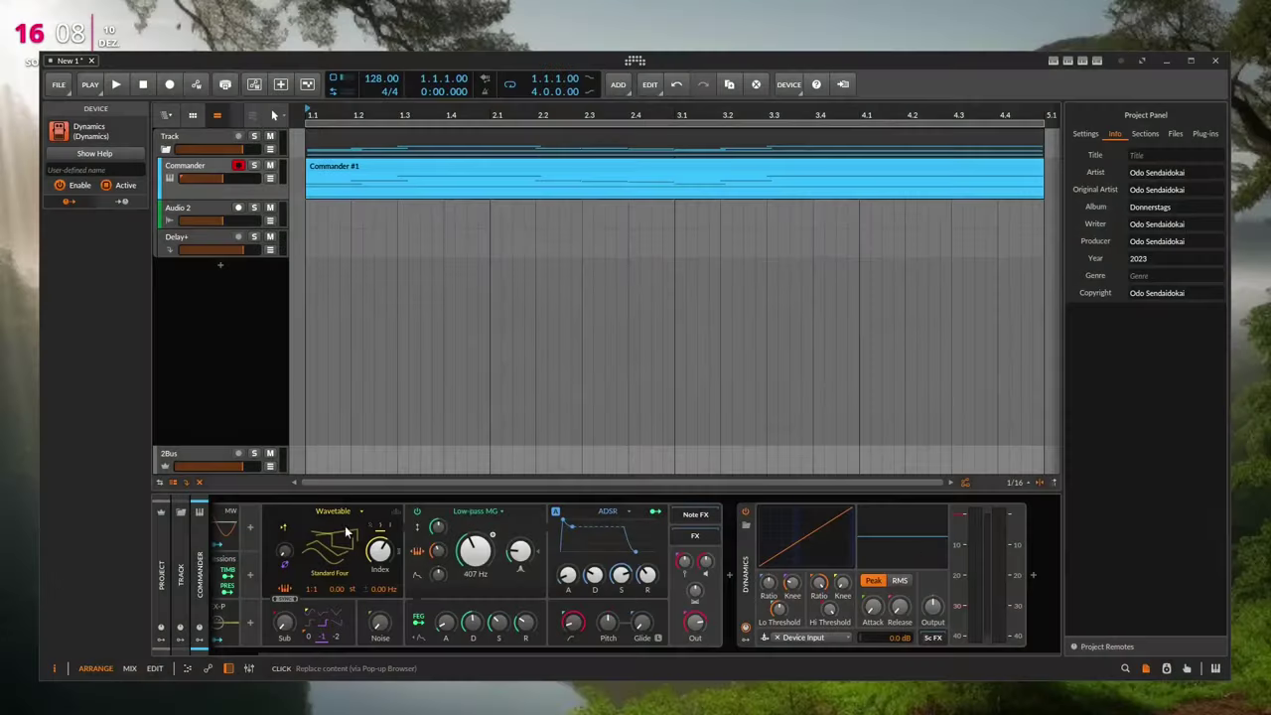
# - Add a Reverb device after Dynamics in the Commander track's device chain
pyautogui.click(651, 415)
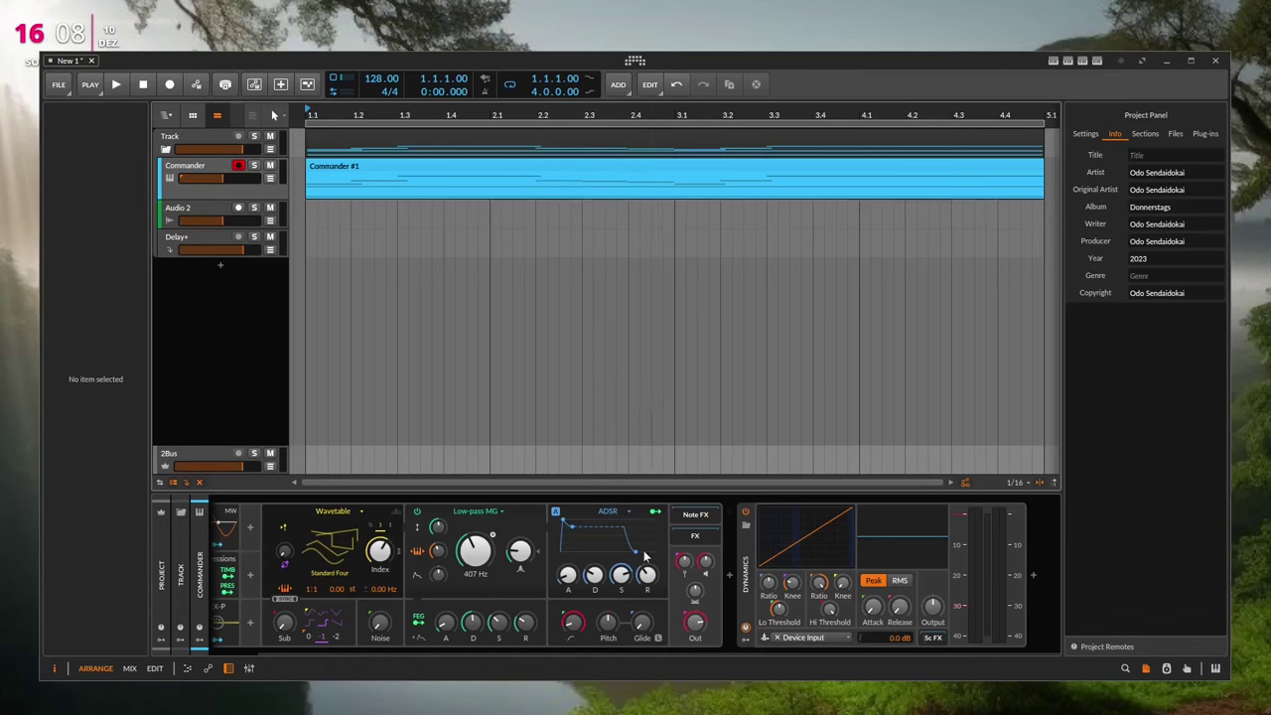
pyautogui.click(1034, 577)
pyautogui.write('reverb')
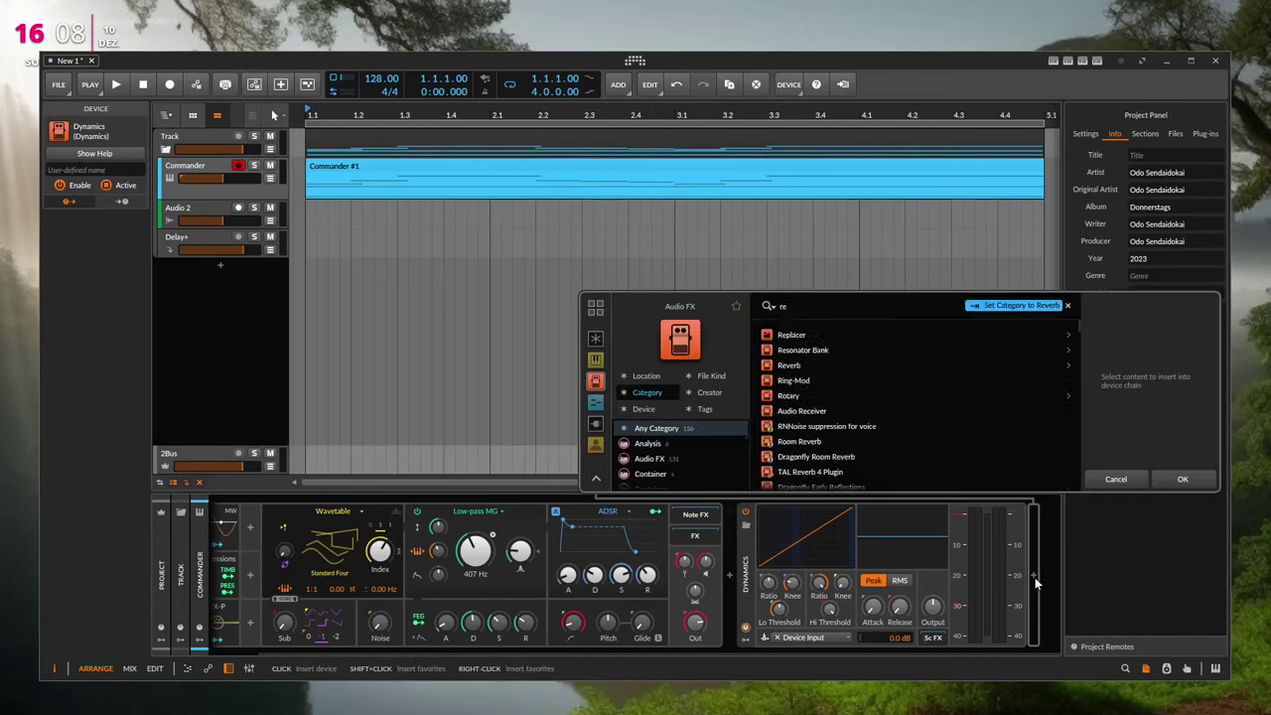
pyautogui.press('Down')
pyautogui.press('Return')
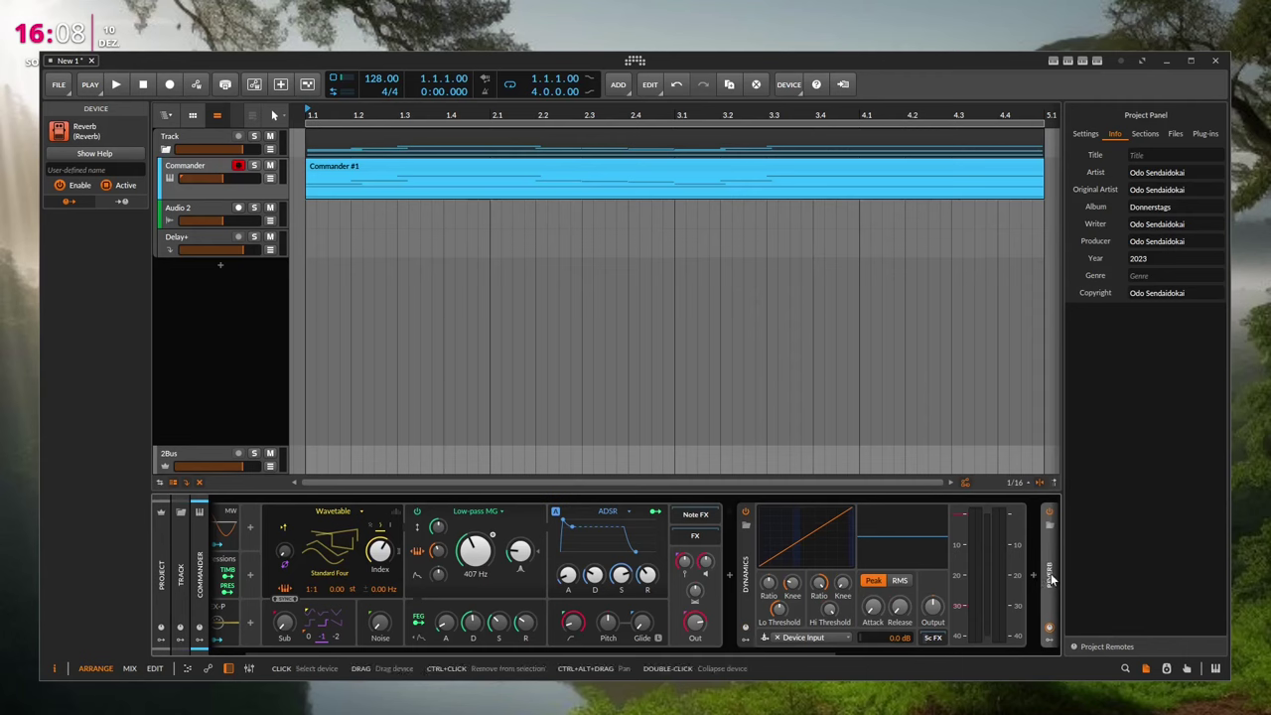
# - Expand the Reverb's Wet FX chain to examine the EQ-2 inside it
pyautogui.moveTo(821, 650); pyautogui.dragTo(993, 653)
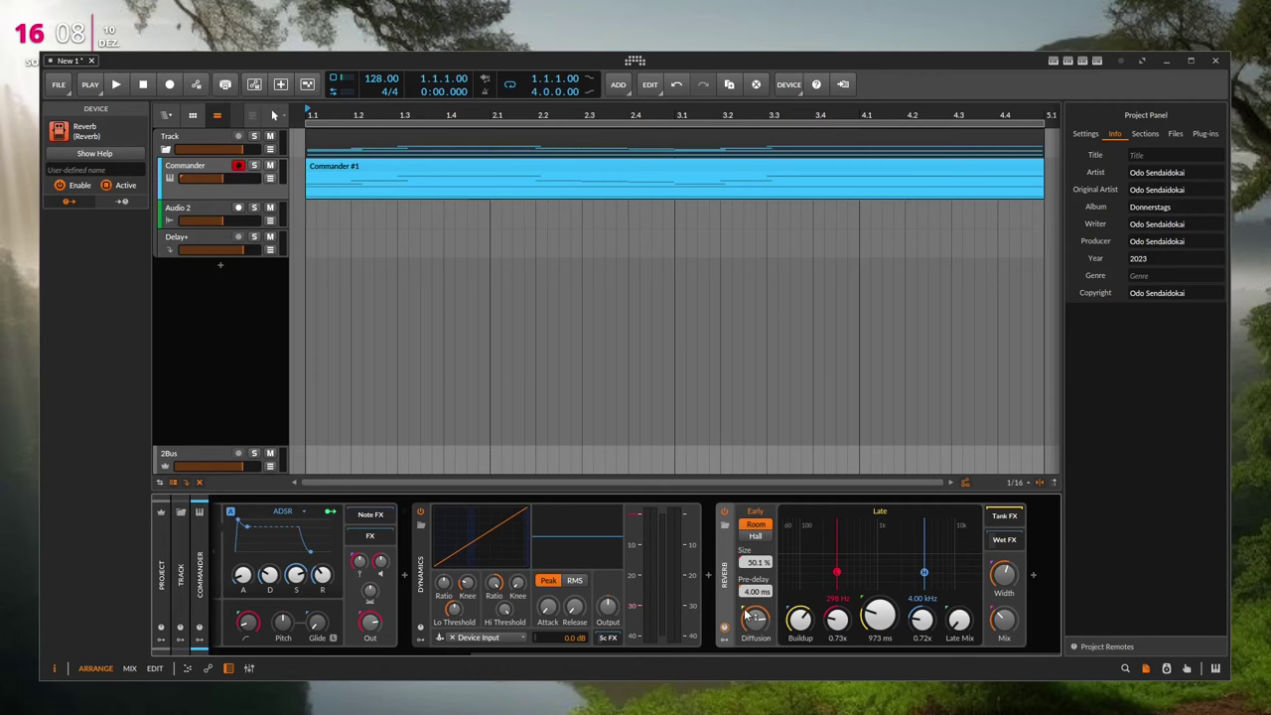
pyautogui.moveTo(942, 645); pyautogui.dragTo(1056, 633)
pyautogui.moveTo(721, 647)
pyautogui.mouseDown()
pyautogui.moveTo(703, 652)
pyautogui.moveTo(811, 648)
pyautogui.moveTo(729, 652)
pyautogui.mouseUp()
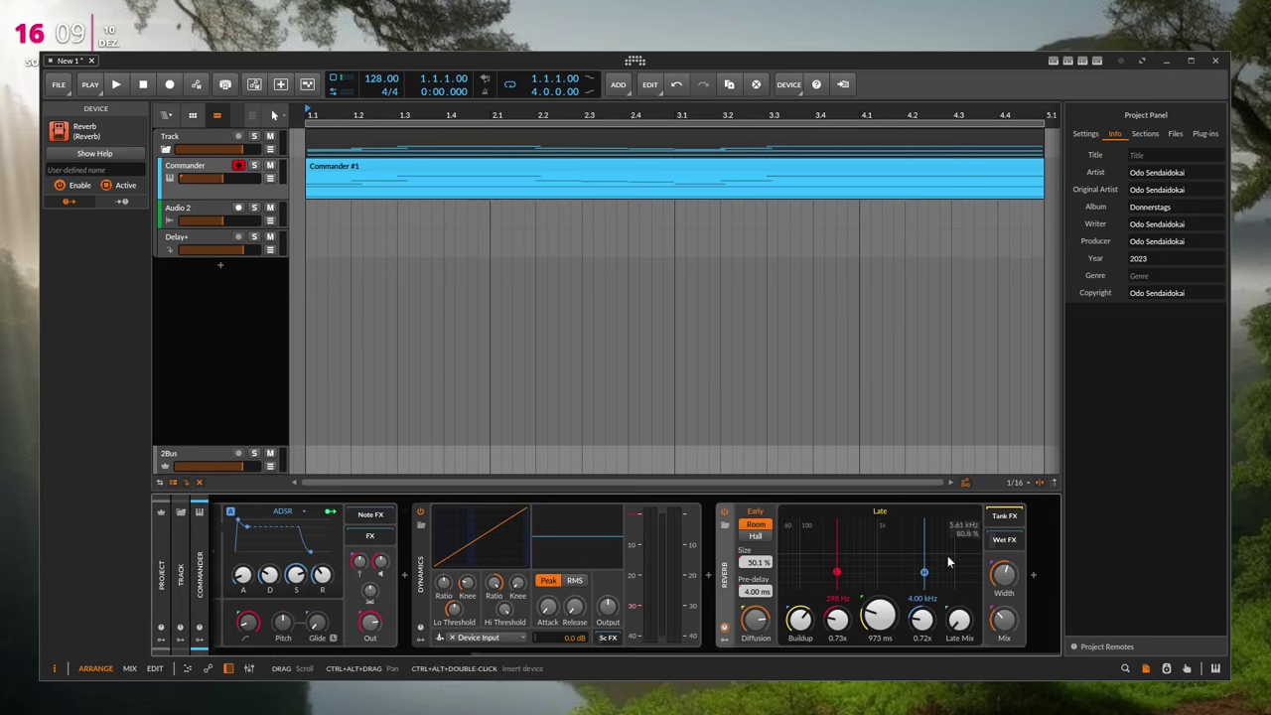
pyautogui.click(1003, 541)
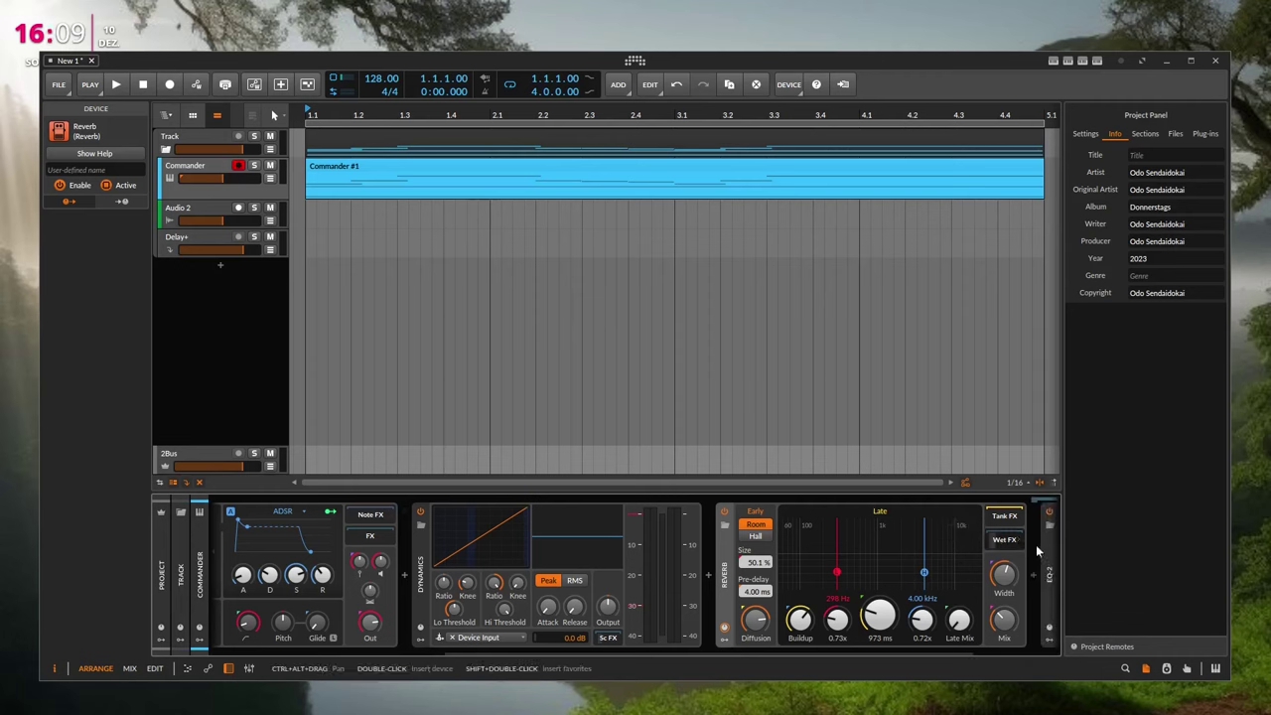
pyautogui.moveTo(929, 650); pyautogui.dragTo(1053, 660)
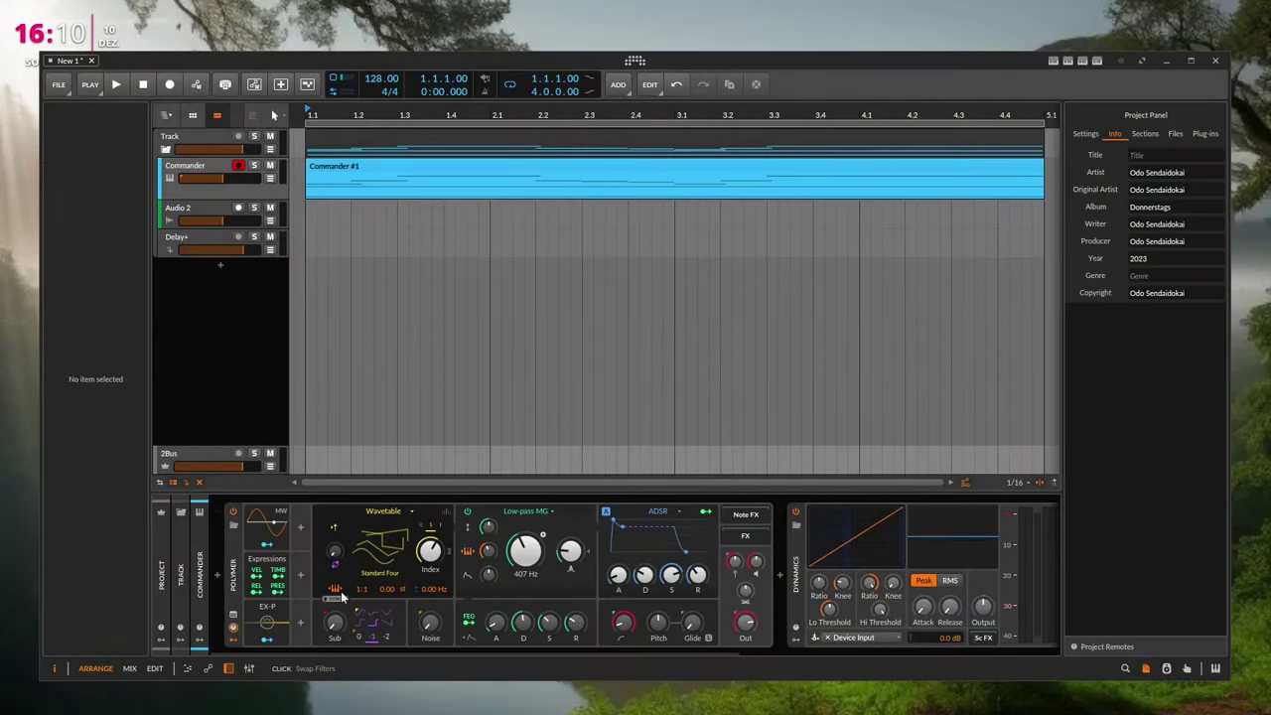
# - Select Polymer and step the device selection through the chain, going back and forth between Dynamics and Reverb
pyautogui.click(233, 590)
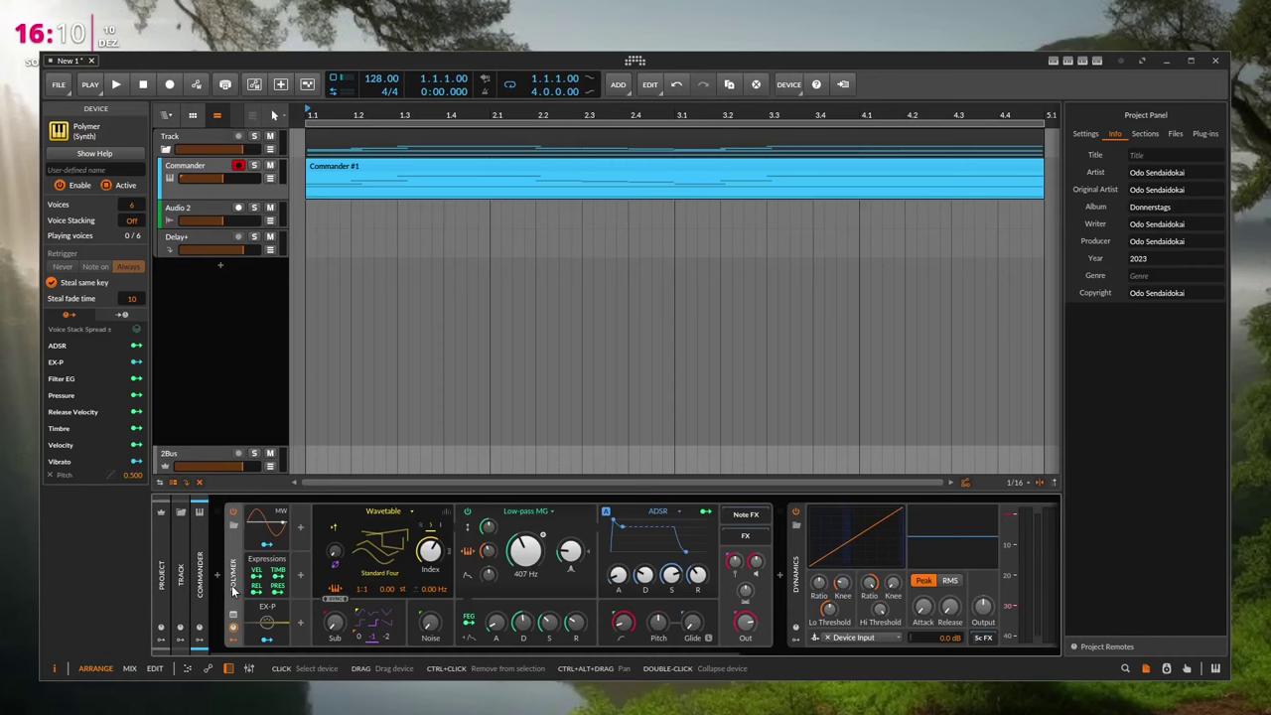
pyautogui.press('Right')
pyautogui.press('Right')
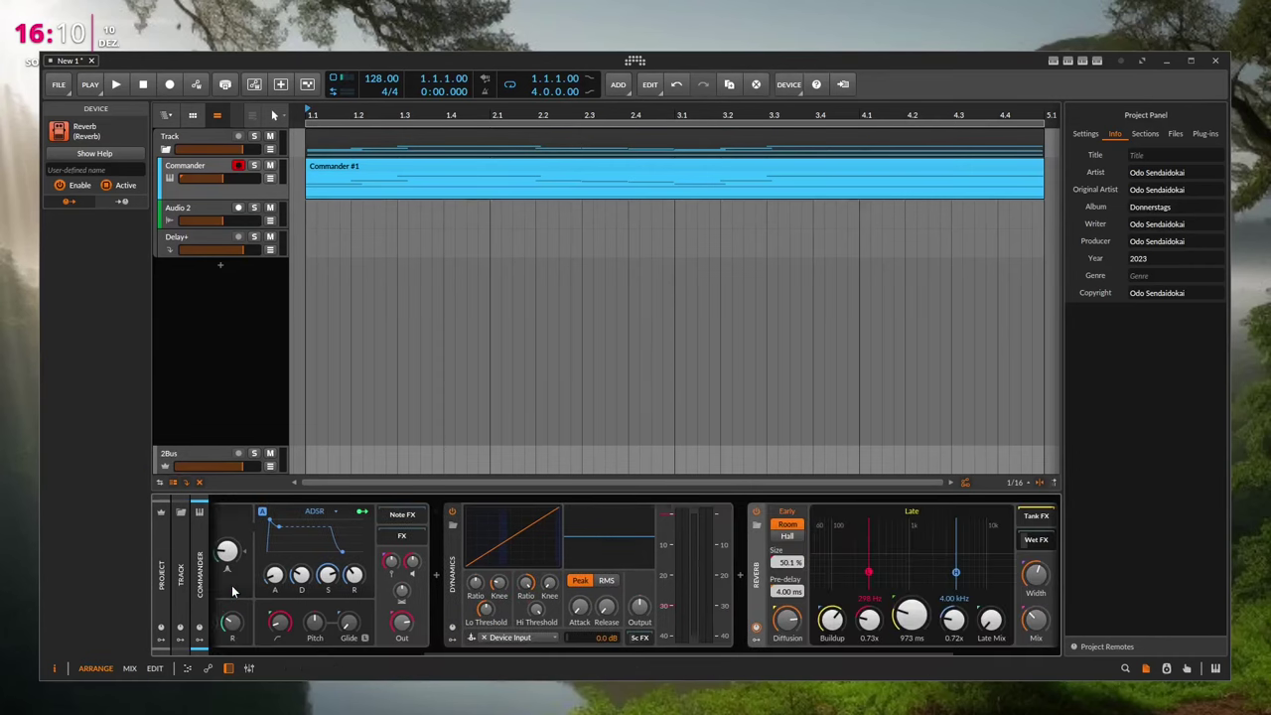
pyautogui.press('Left')
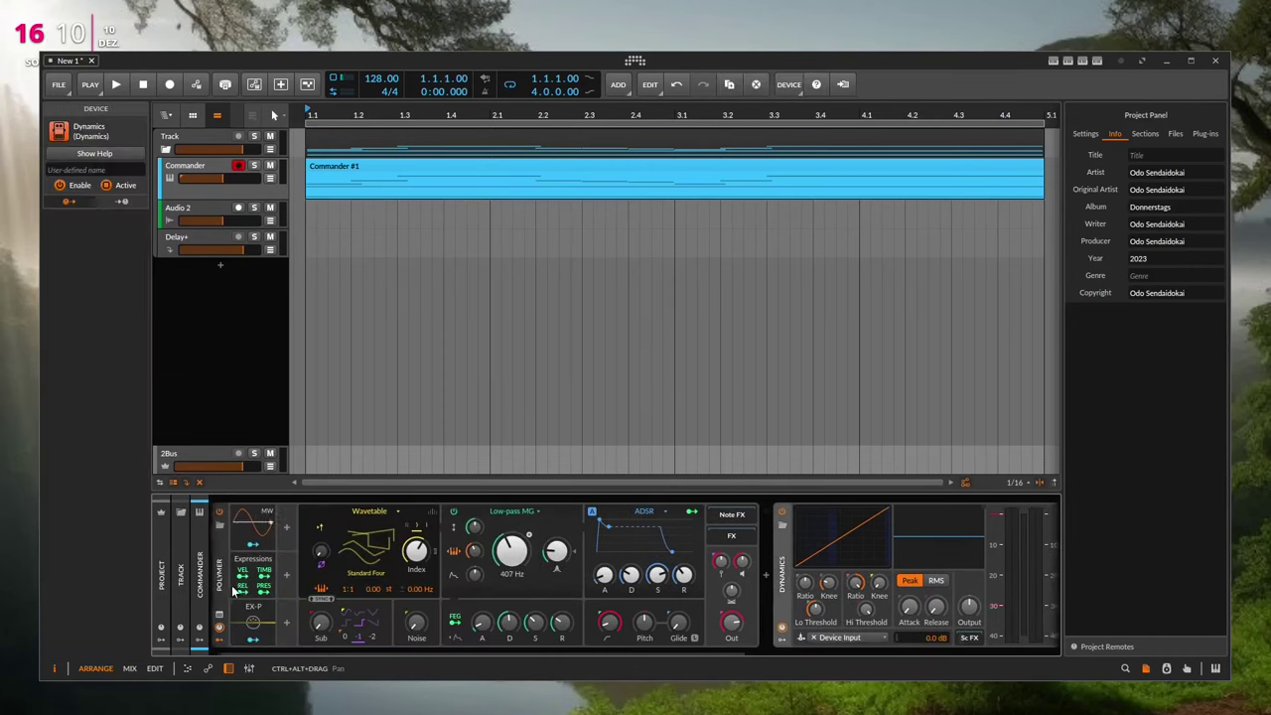
pyautogui.press('Right')
pyautogui.press('Left')
pyautogui.press('Right')
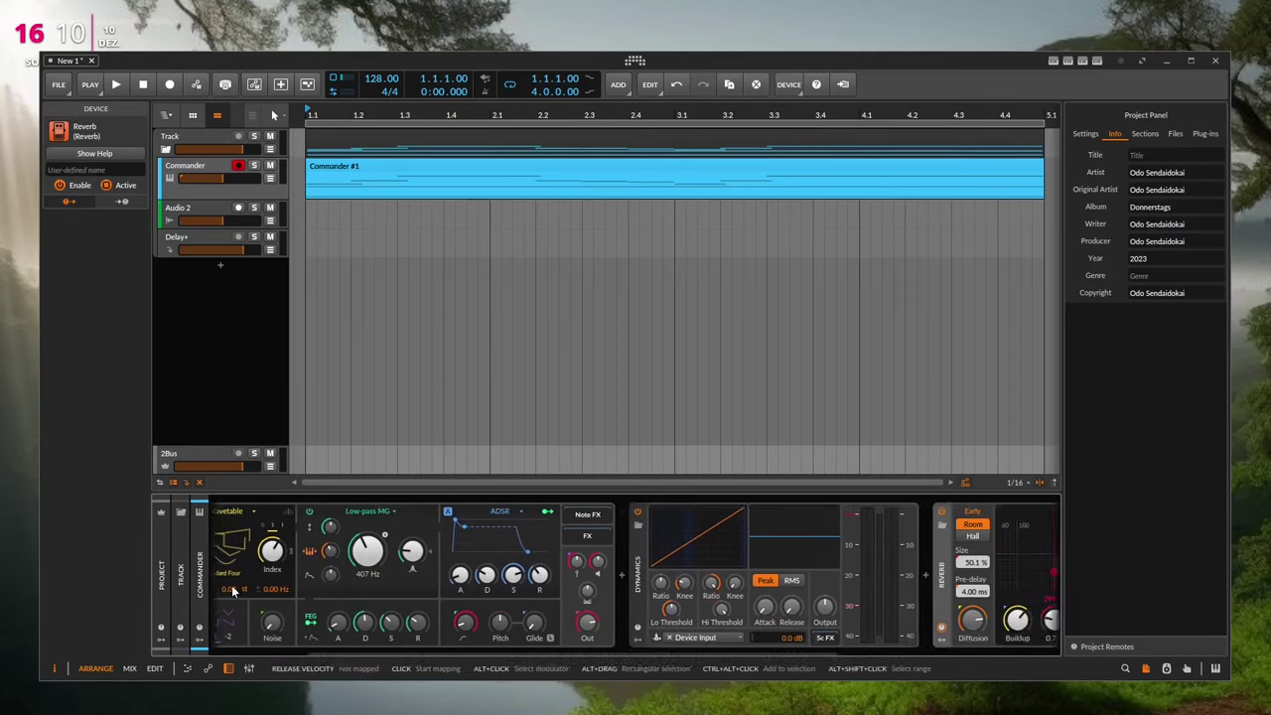
pyautogui.press('Left')
pyautogui.press('Right')
pyautogui.press('Left')
pyautogui.press('Right')
pyautogui.press('Left')
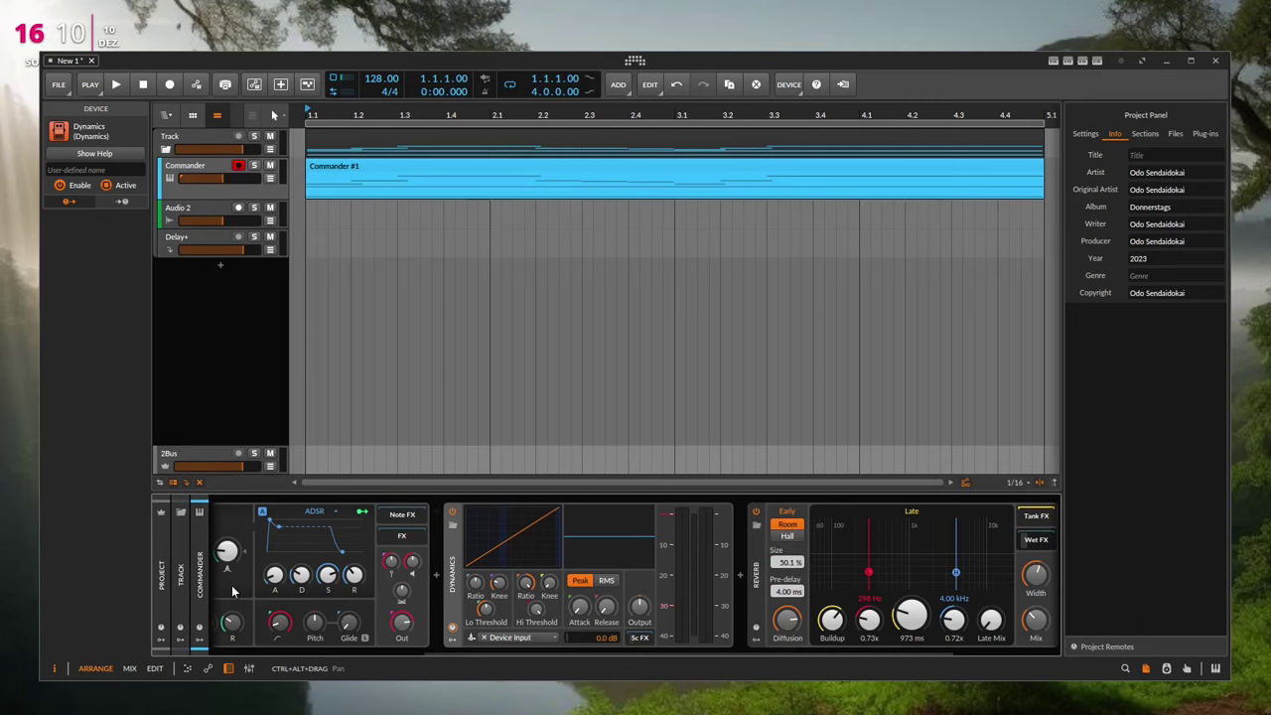
pyautogui.press('Right')
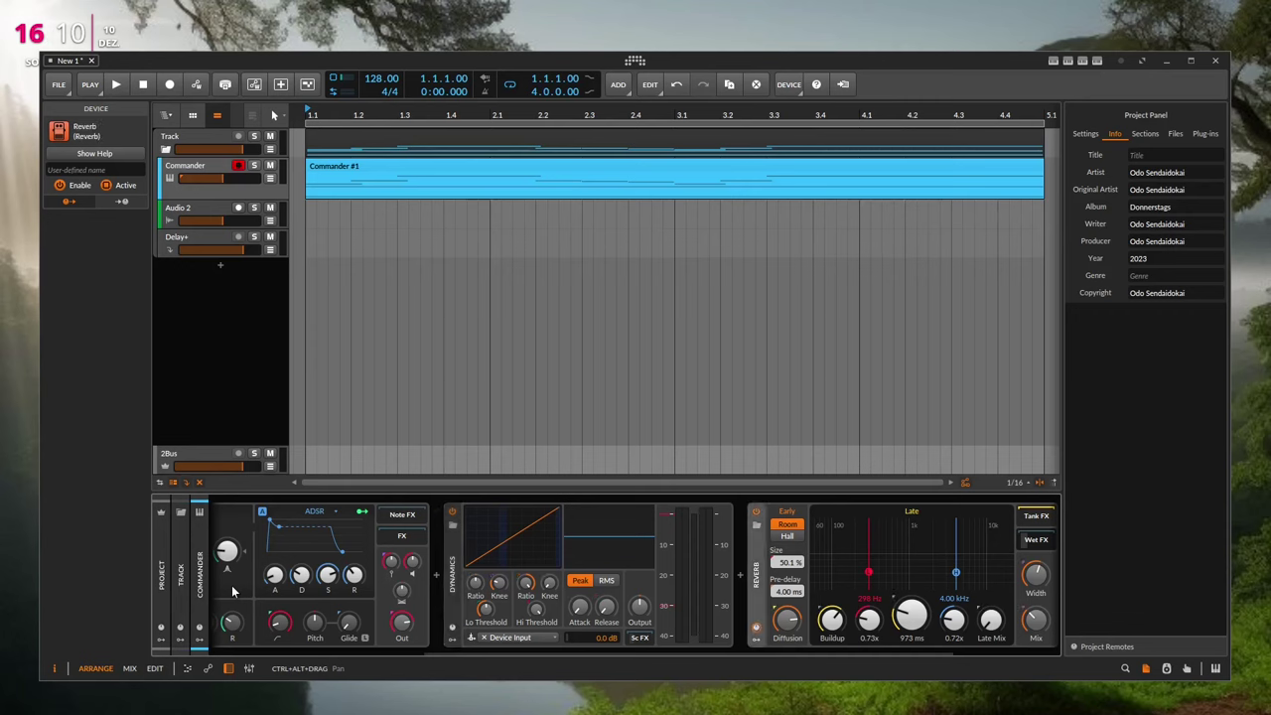
pyautogui.press('Left')
pyautogui.press('Right')
# - Select the Commander track and add an Amp device at the end of its device chain
pyautogui.press('Up')
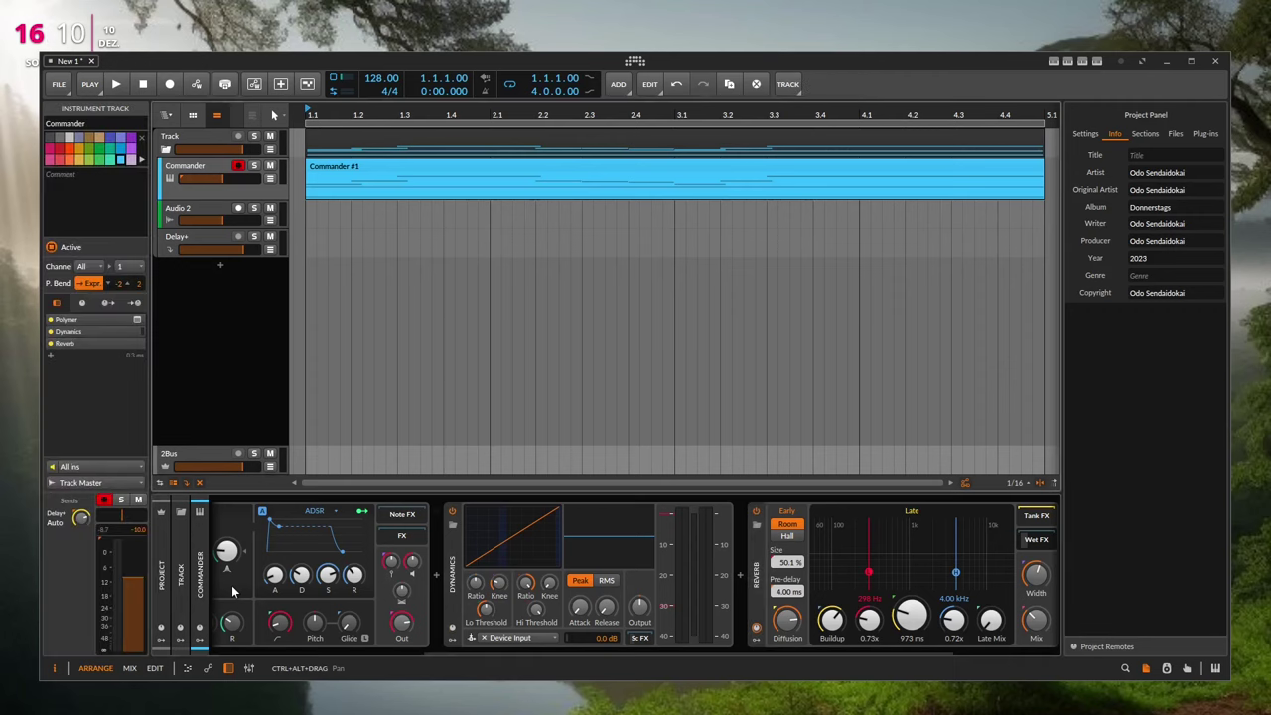
pyautogui.press('b')
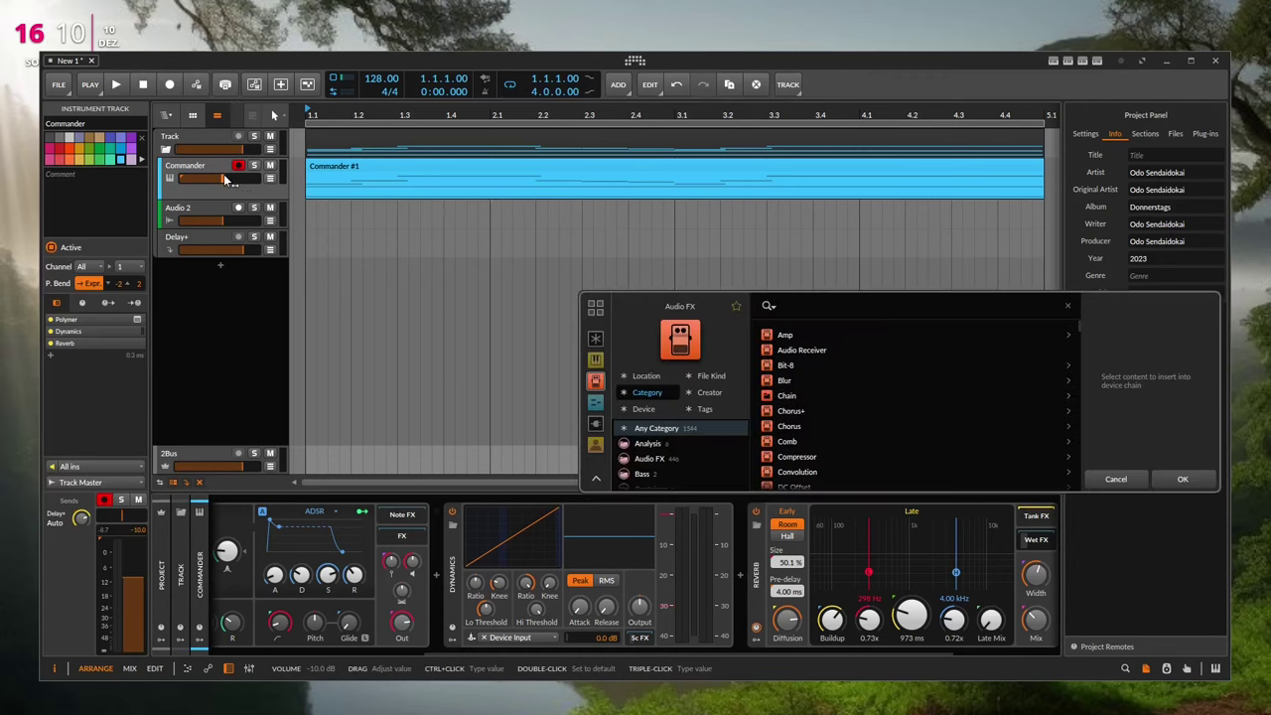
pyautogui.press('Down')
pyautogui.press('Up')
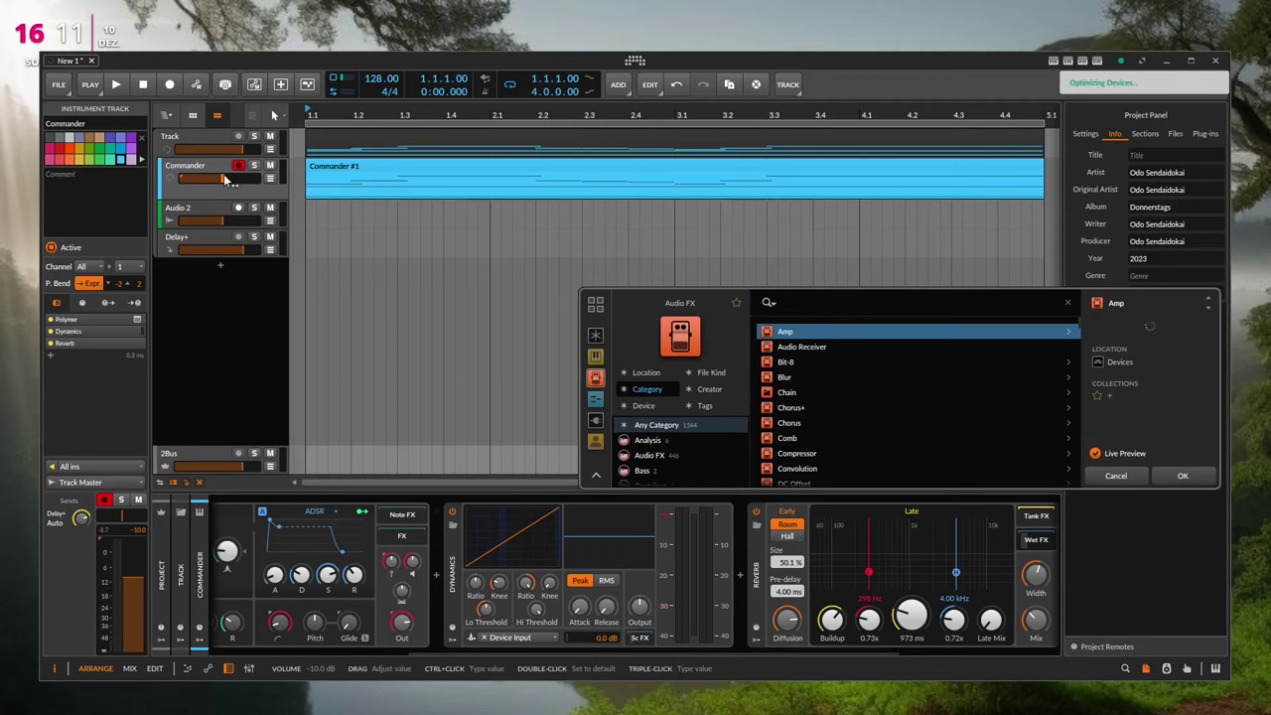
pyautogui.press('Return')
# - Select Polymer and examine the track's device chain from its Note FX slot through to the Amp
pyautogui.moveTo(750, 654); pyautogui.dragTo(431, 645)
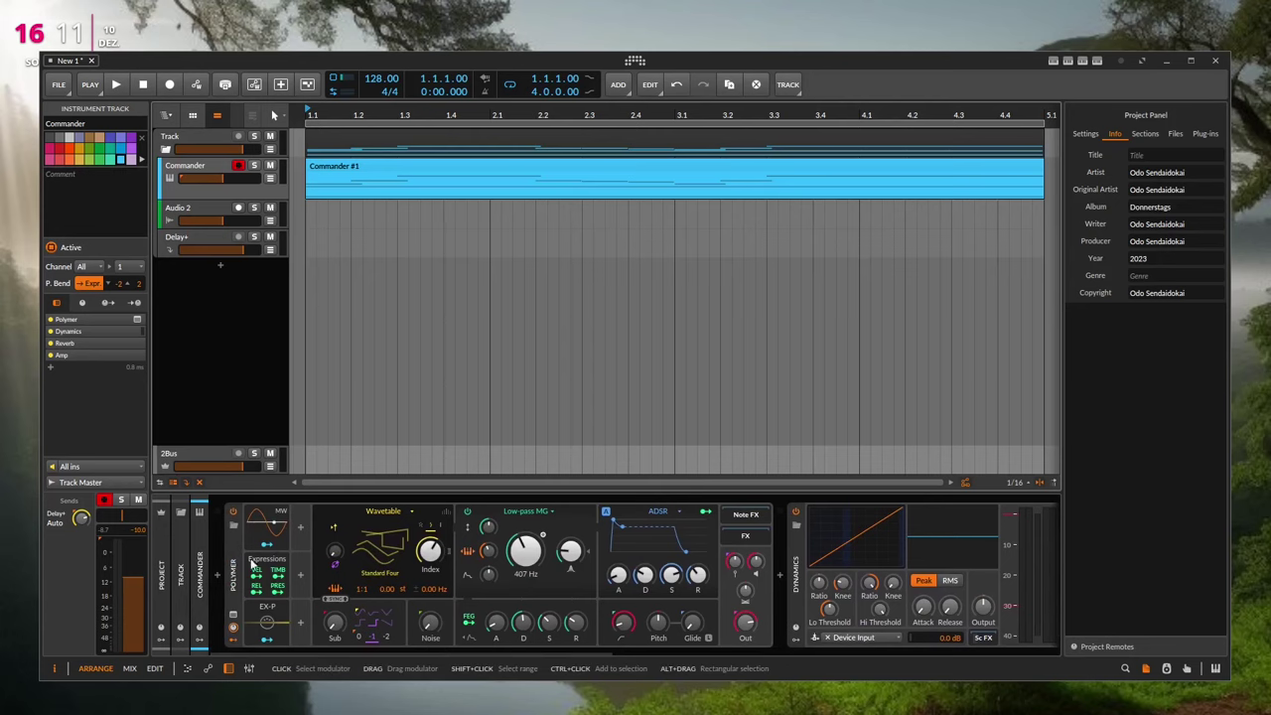
pyautogui.click(233, 582)
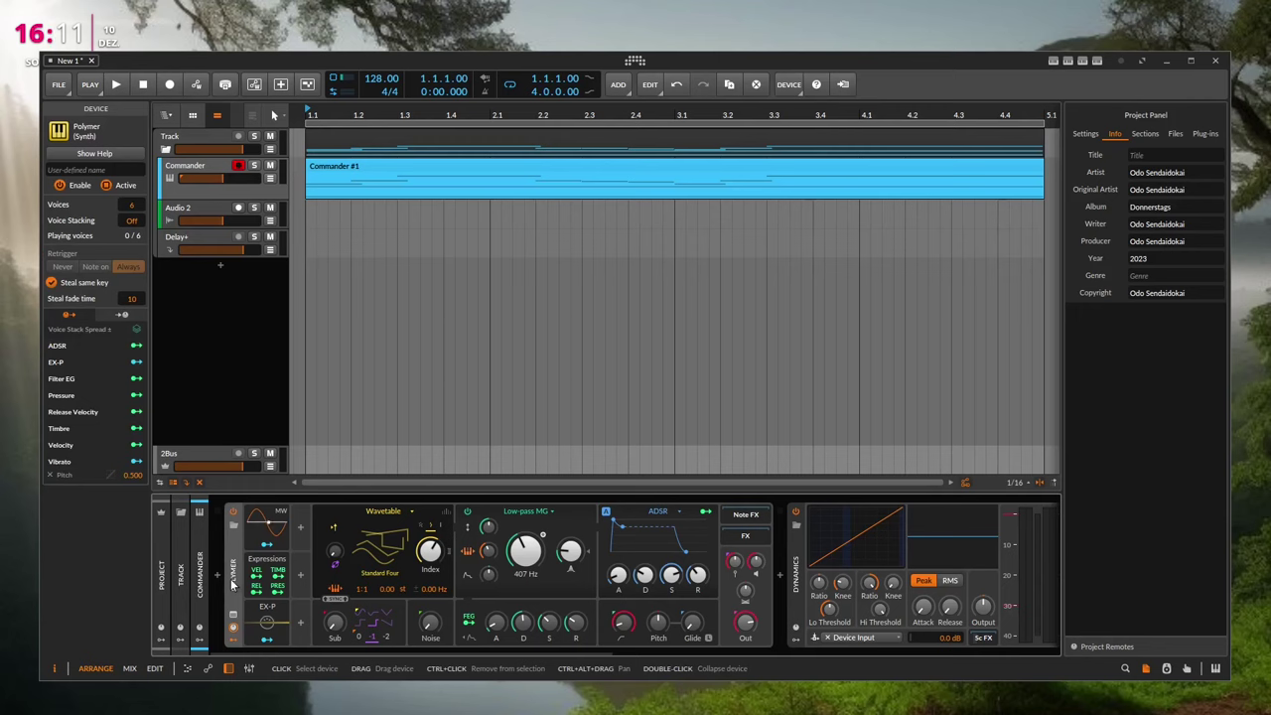
pyautogui.hscroll(1, 236, 584)
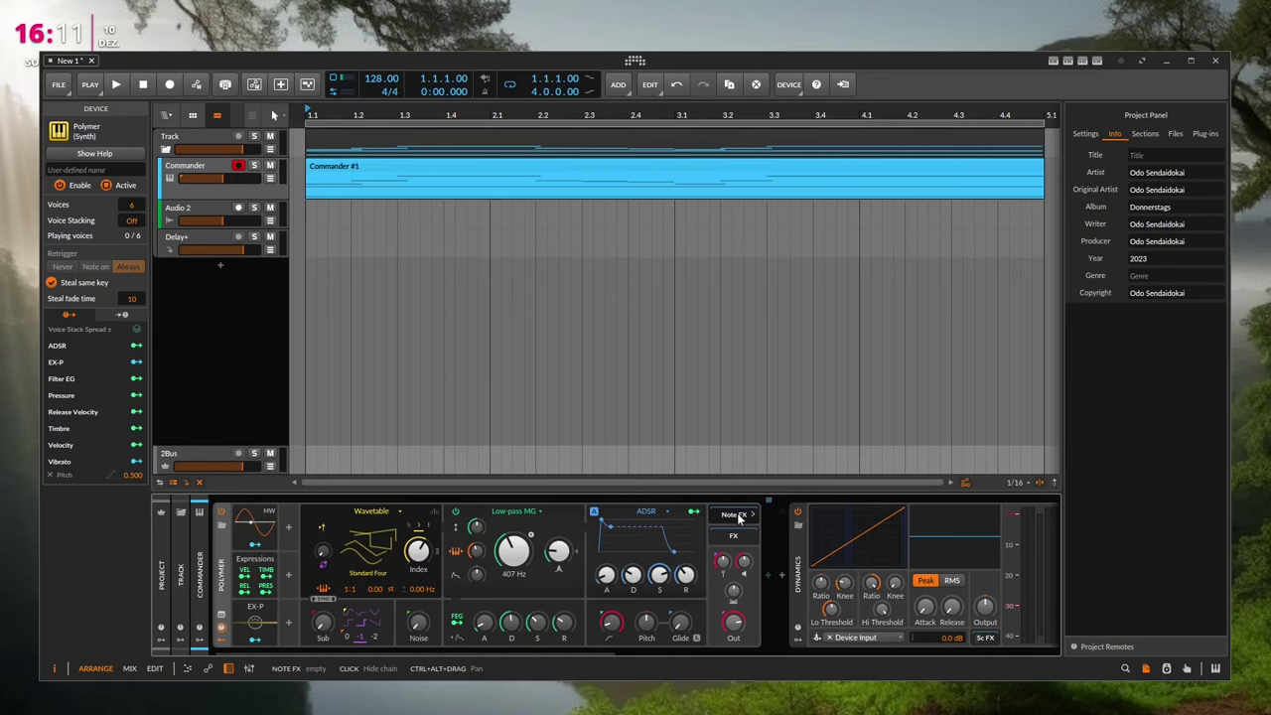
pyautogui.moveTo(588, 650); pyautogui.dragTo(1049, 647)
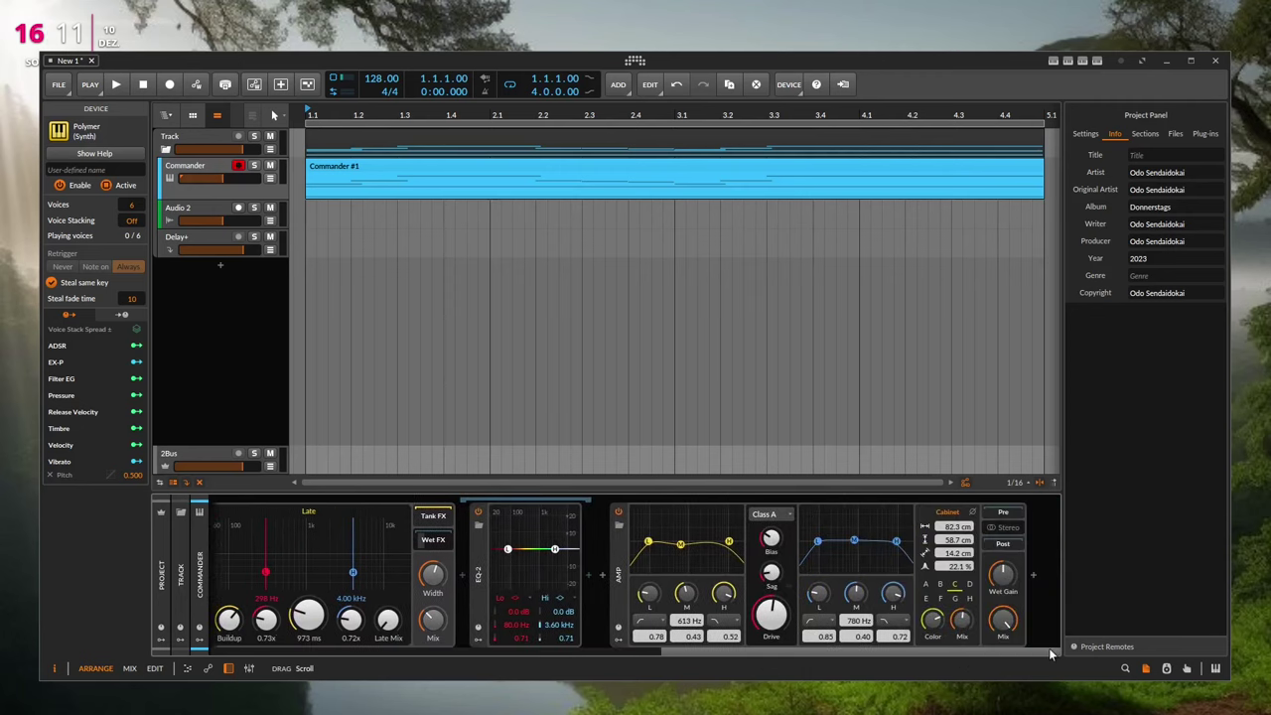
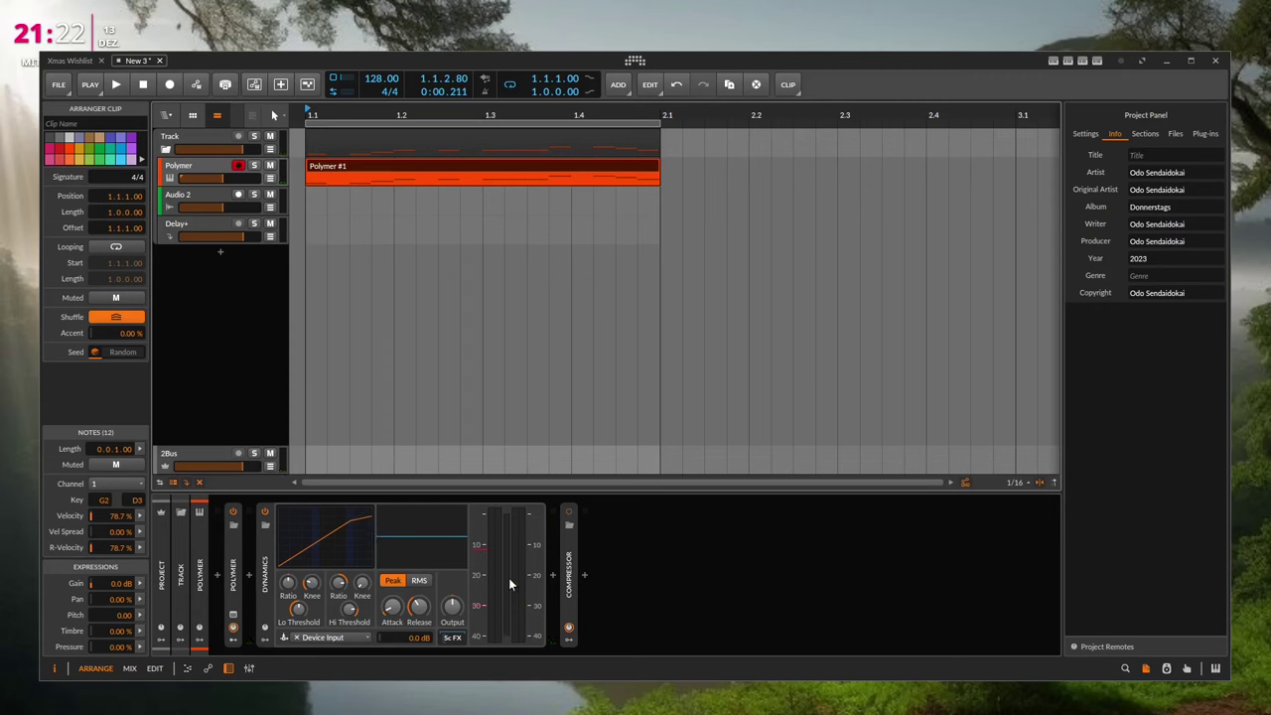
# - Select the Polymer track and switch its Dynamics device off and back on
pyautogui.click(199, 571)
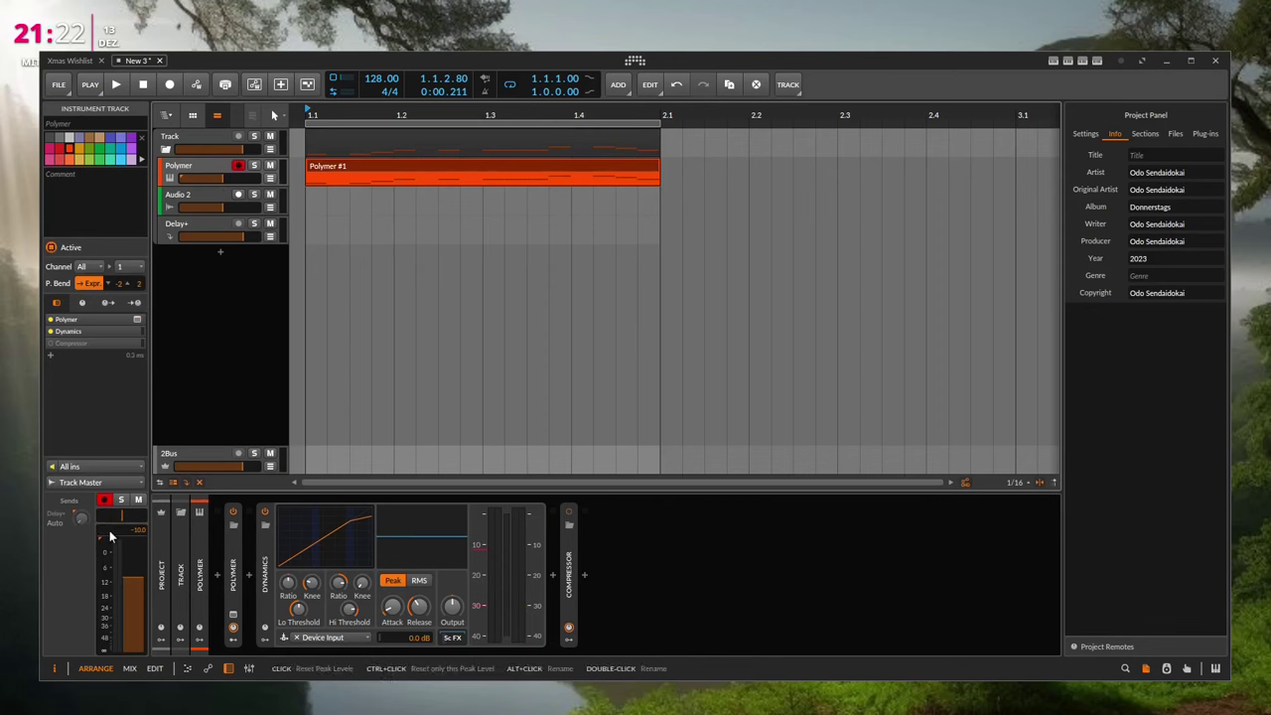
pyautogui.click(265, 514)
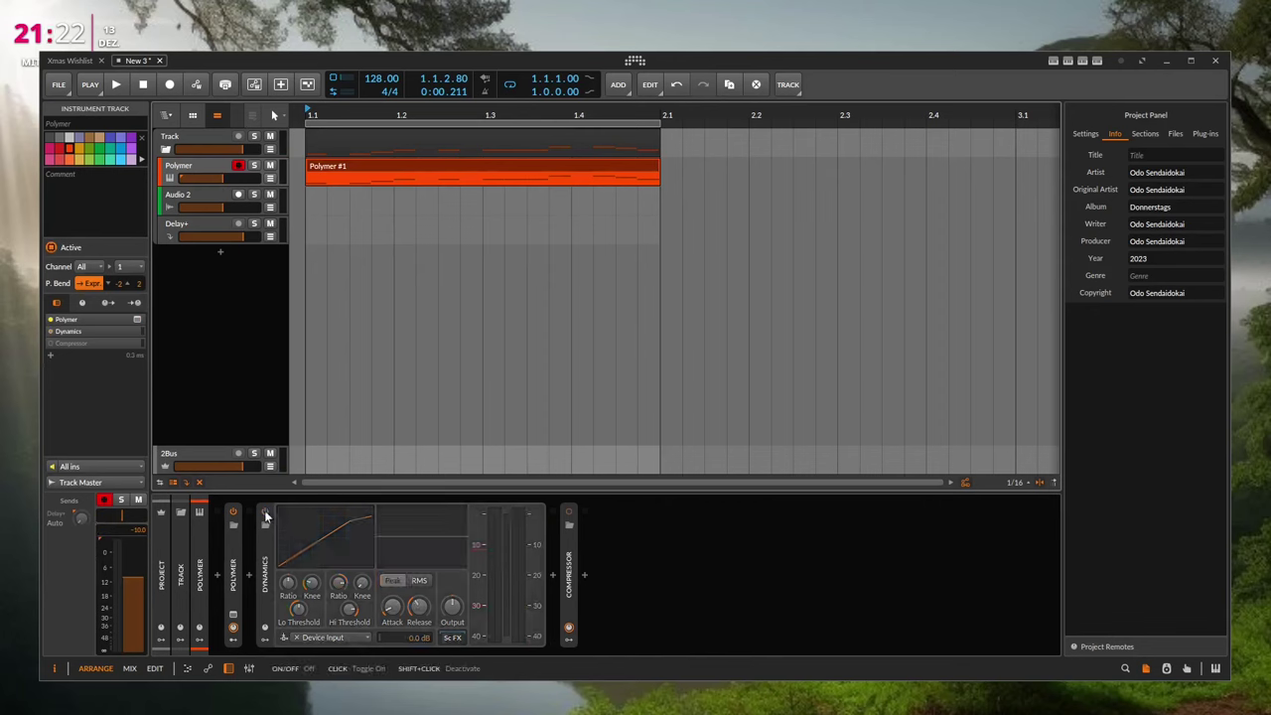
pyautogui.click(265, 515)
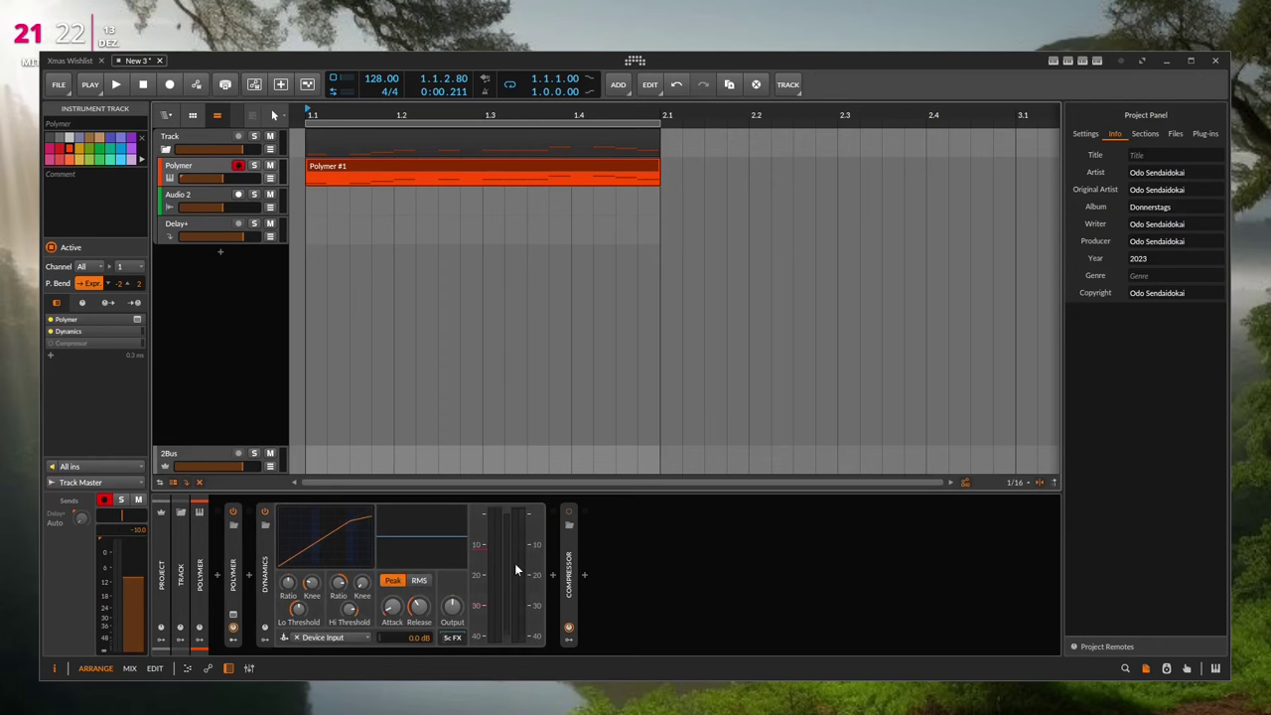
# - Deactivate the Dynamics device on the Polymer track and activate the Compressor that follows it
pyautogui.click(266, 578)
pyautogui.hotkey('alt', 'a')
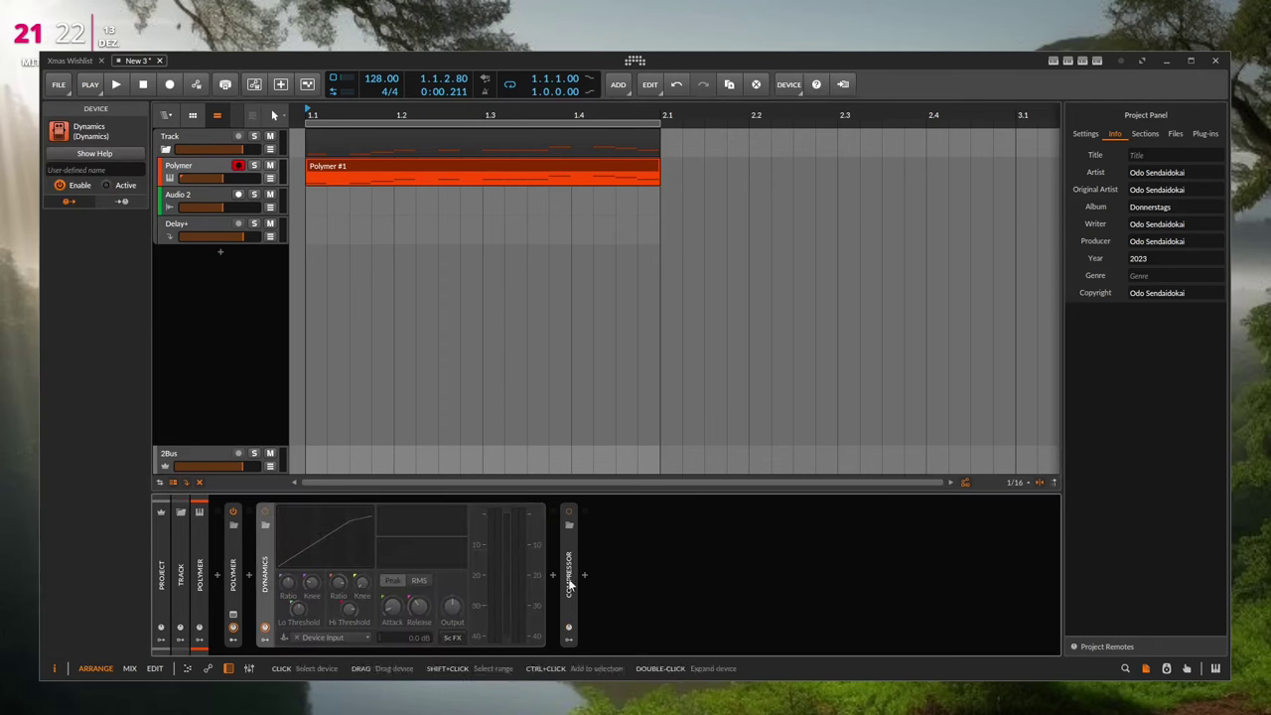
pyautogui.click(568, 518)
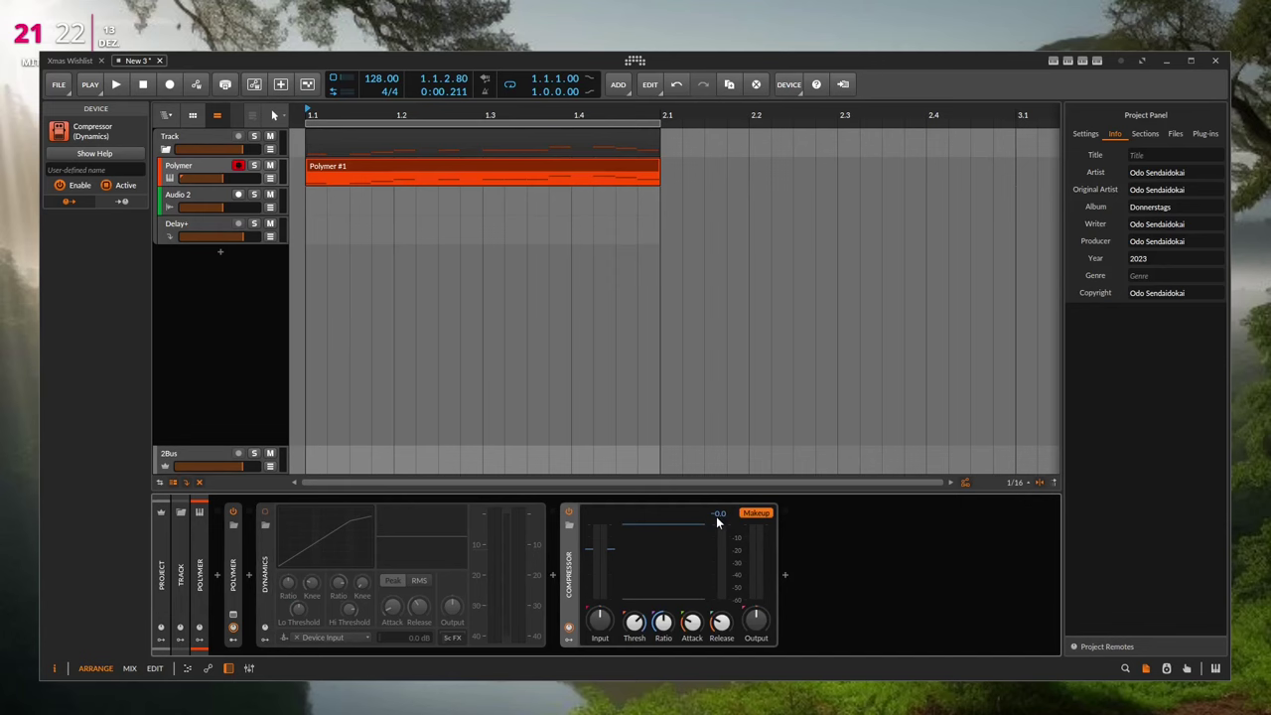
# - Play the Polymer clip, raise the Compressor's threshold while it runs, and stop playback
pyautogui.press('space')
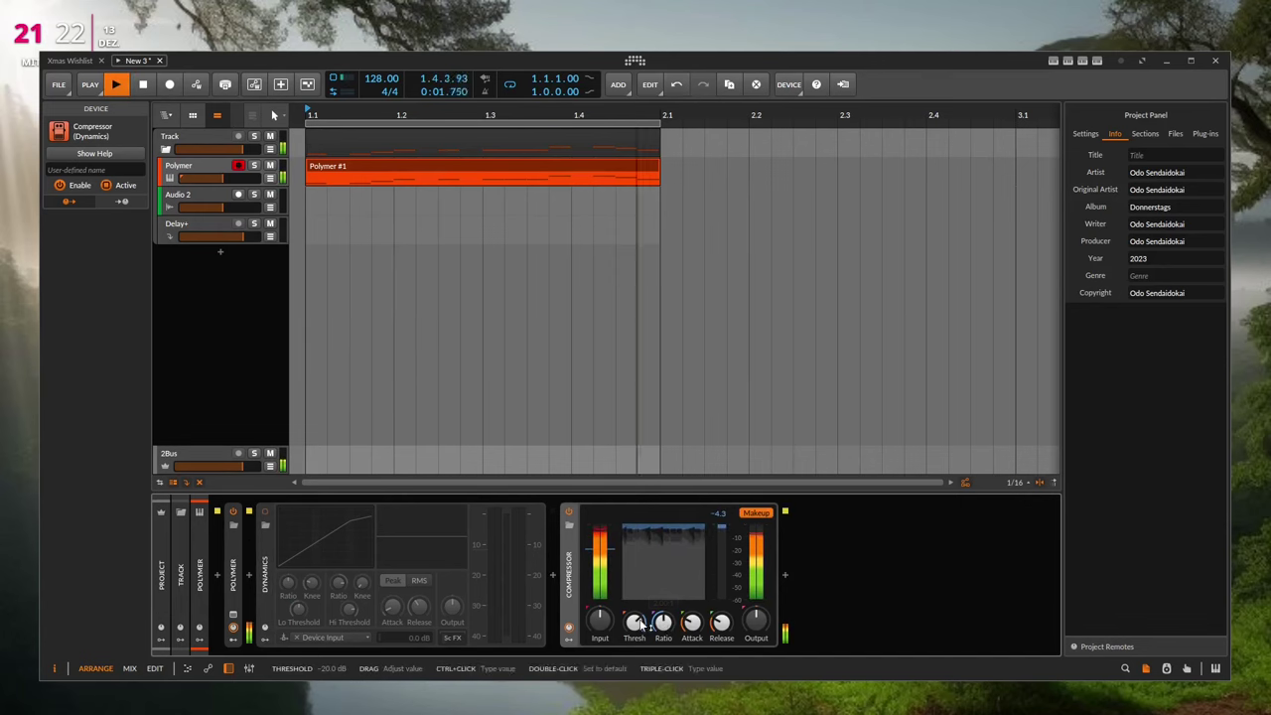
pyautogui.moveTo(635, 623); pyautogui.dragTo(635, 562)
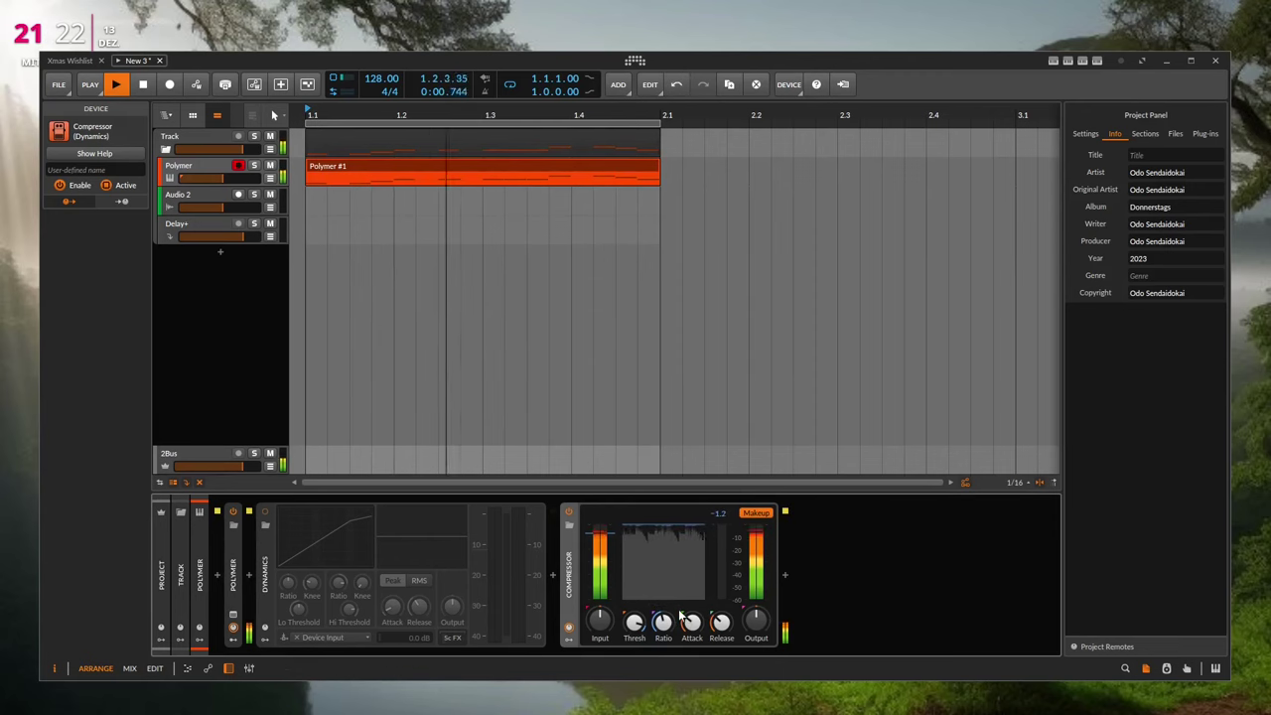
pyautogui.press('space')
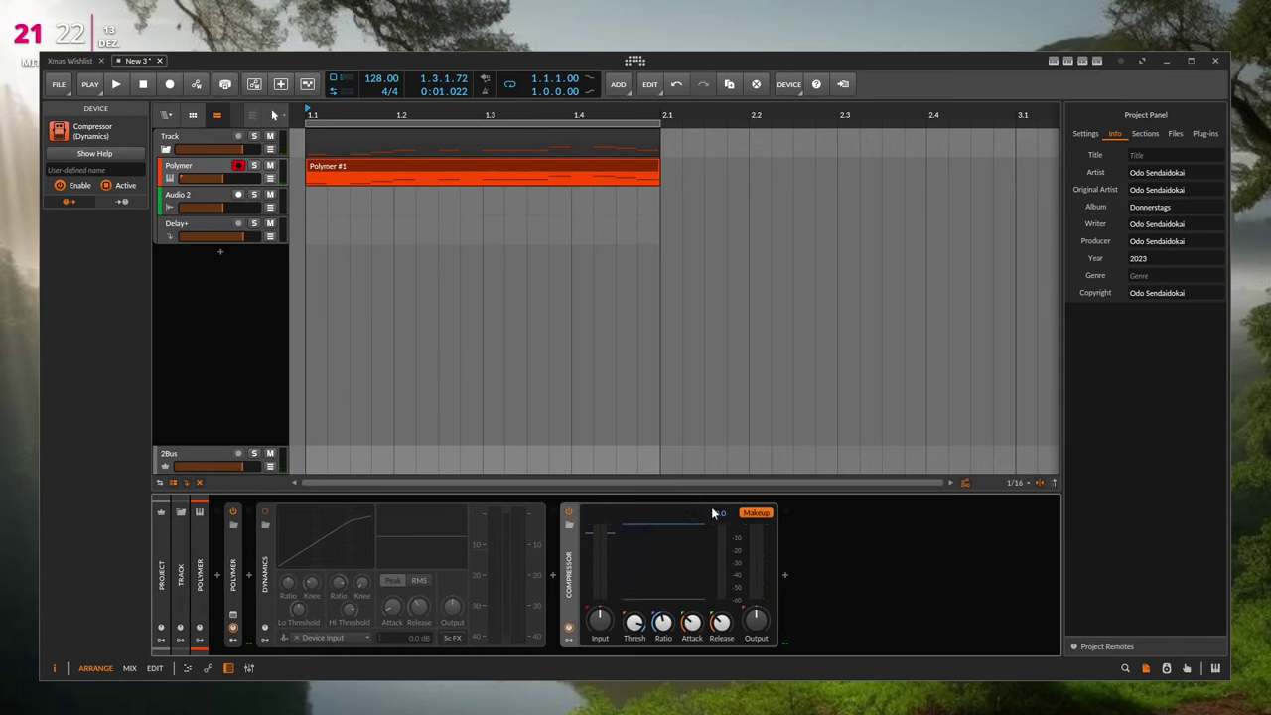
pyautogui.click(266, 510)
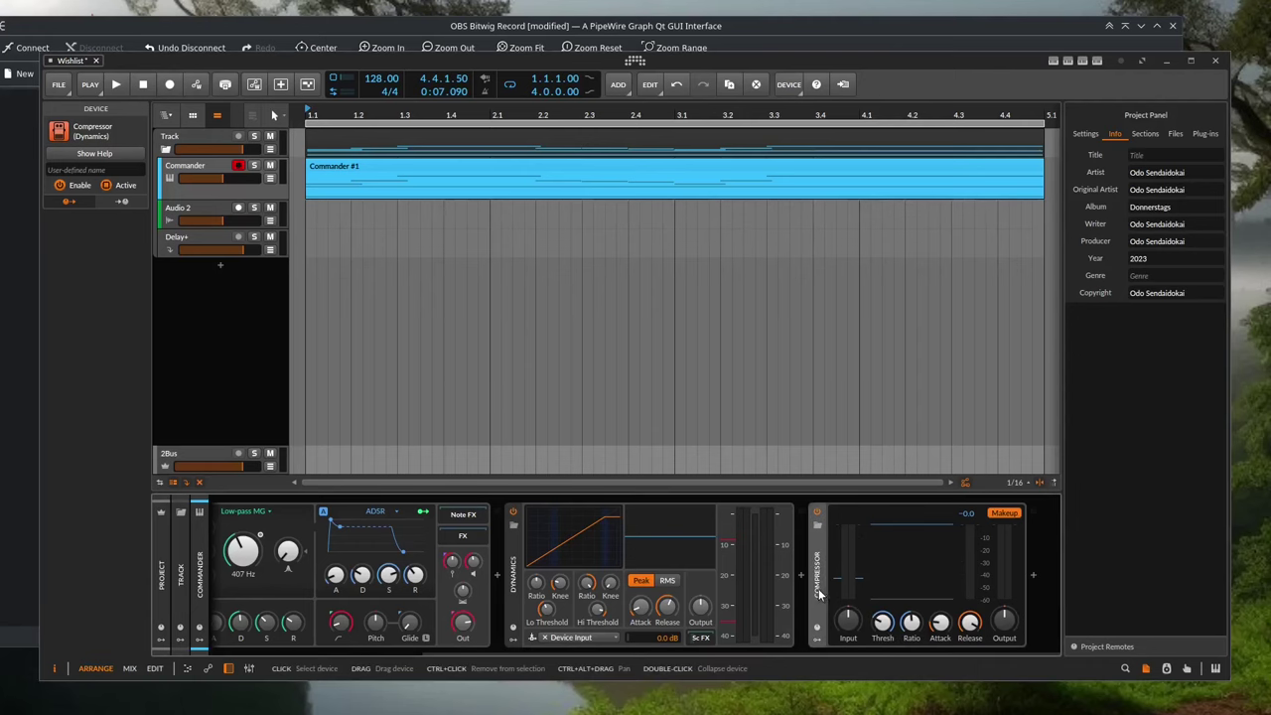
# - Examine the Compressor's help view, close it, and select Dynamics and Compressor in turn on the Commander track
pyautogui.press('F1')
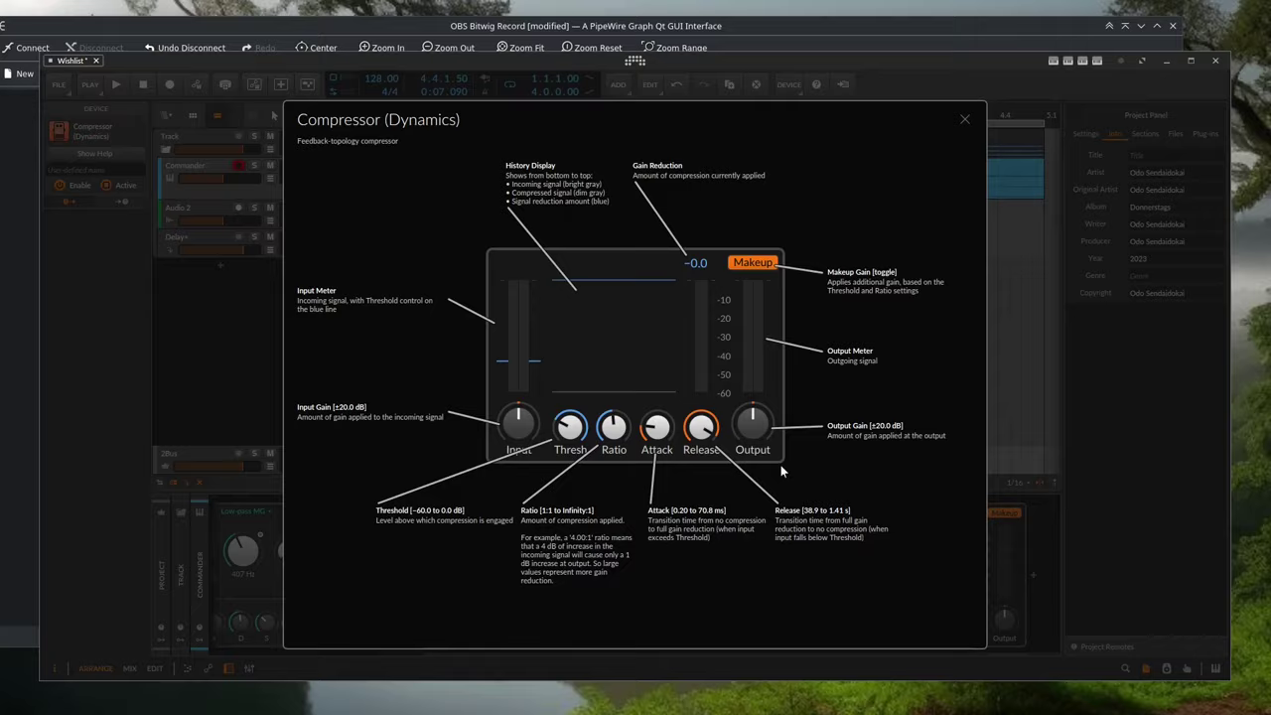
pyautogui.press('F1')
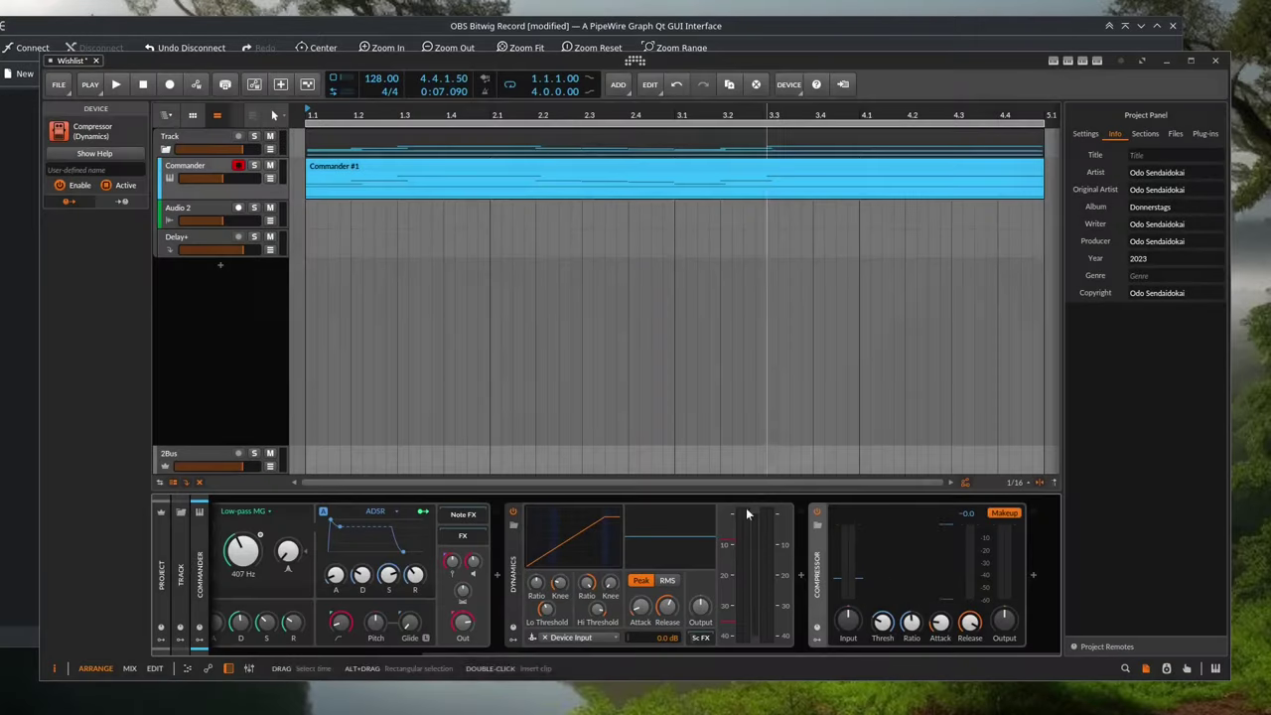
pyautogui.click(518, 588)
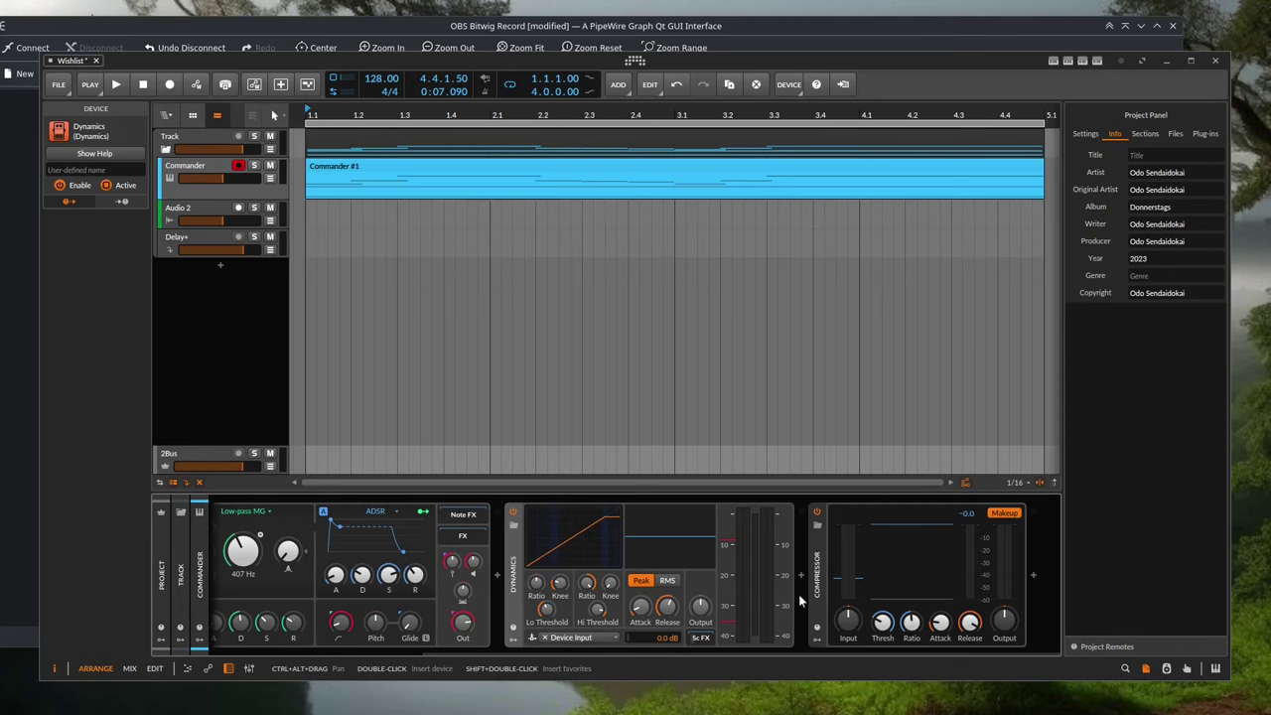
pyautogui.click(821, 576)
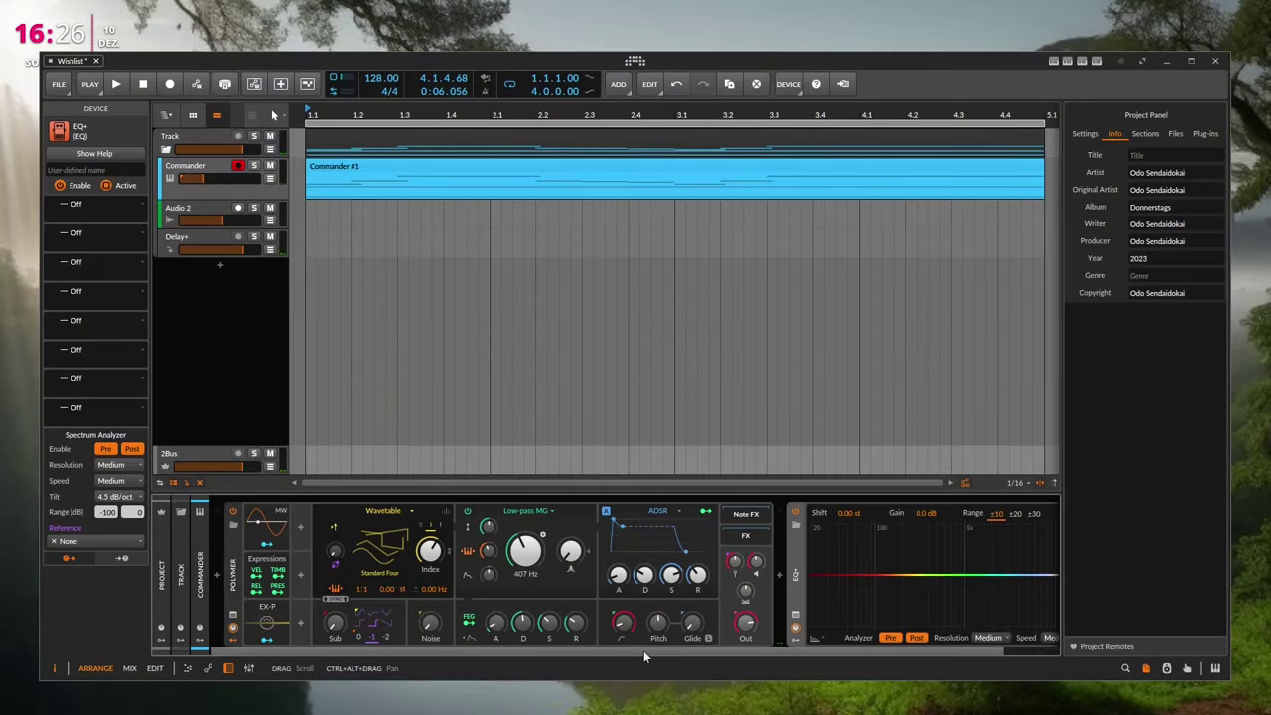
# - Try a Low-cut 8 band at about 52 Hz in the EQ+ and remove it
pyautogui.scroll(-2, 735, 648)
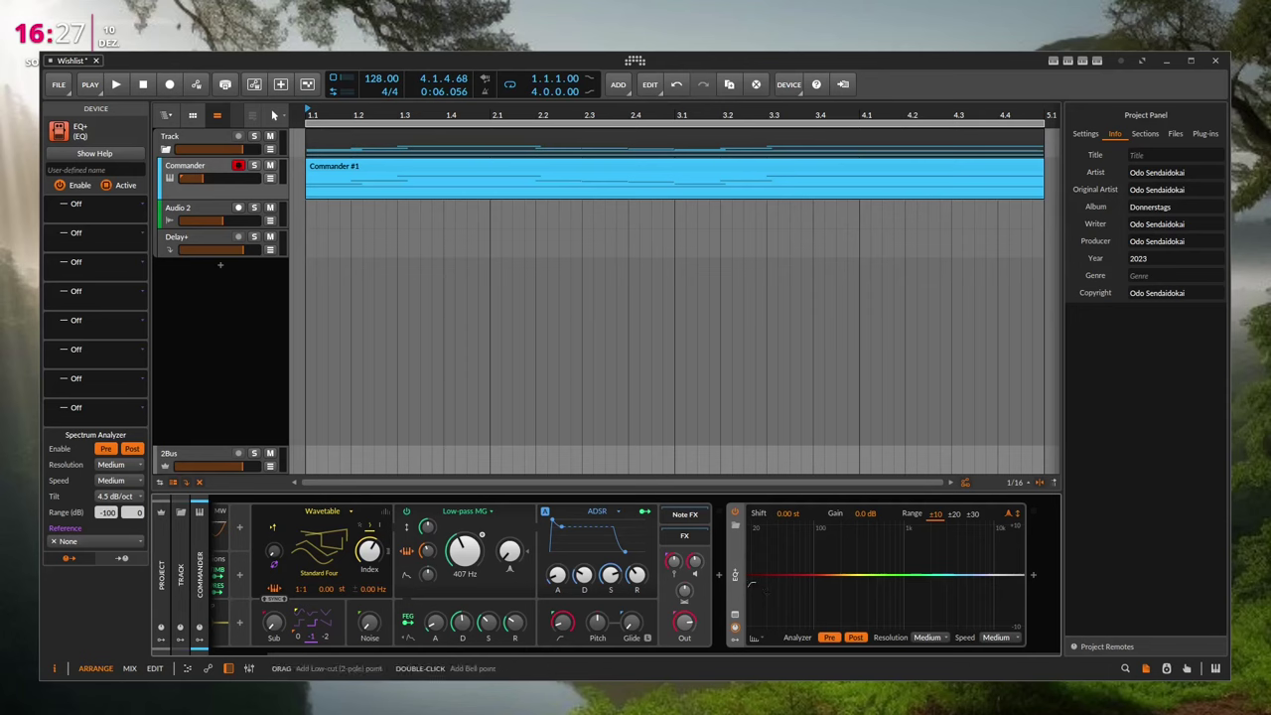
pyautogui.moveTo(752, 584); pyautogui.dragTo(793, 592)
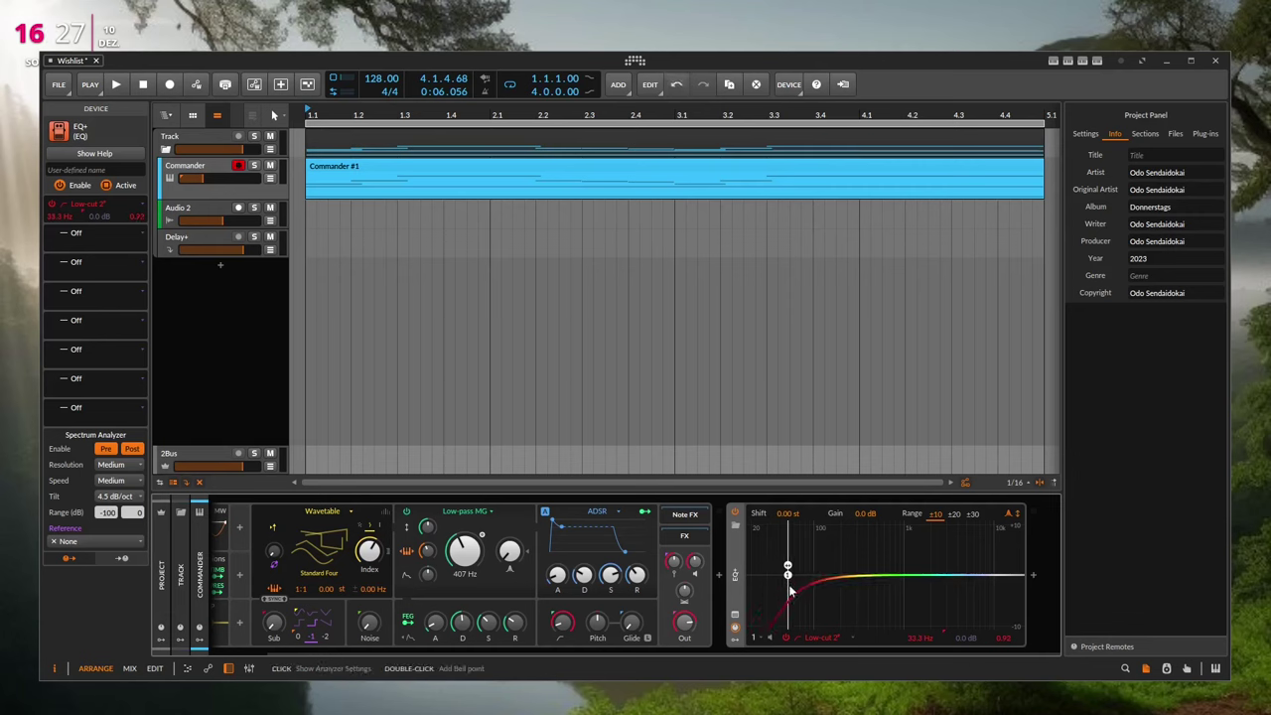
pyautogui.click(832, 641)
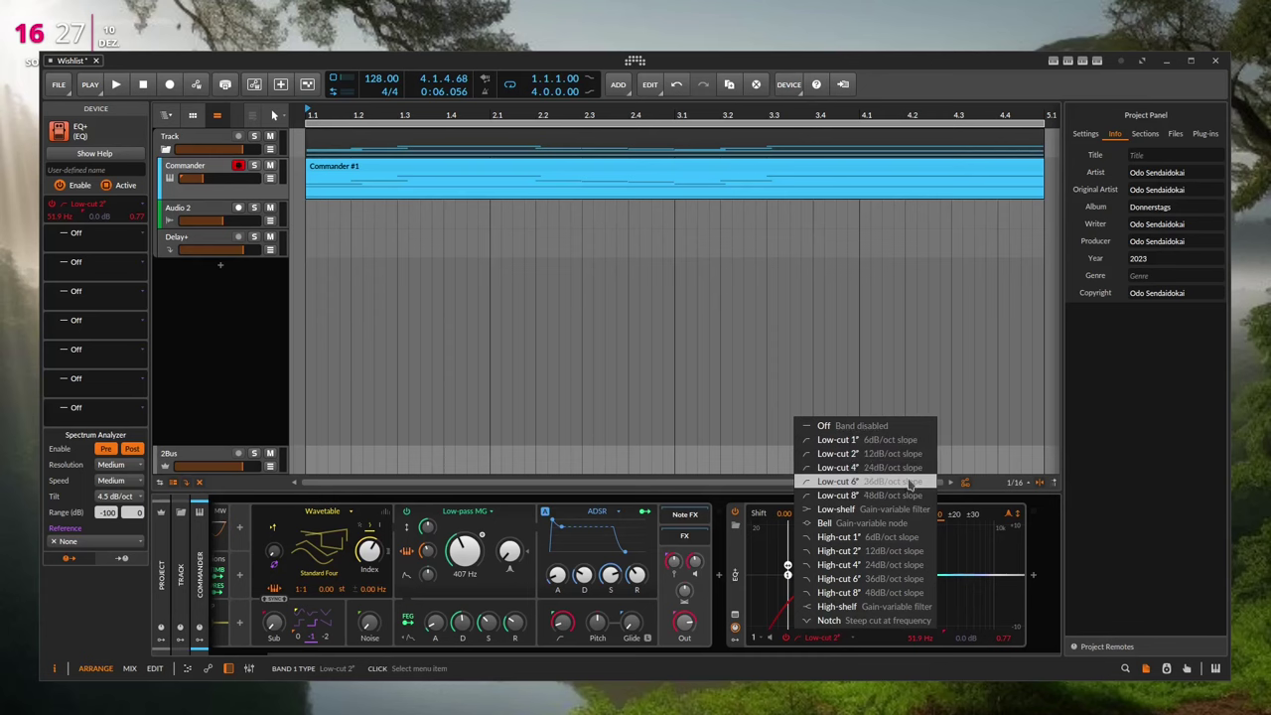
pyautogui.click(901, 495)
pyautogui.doubleClick(790, 576)
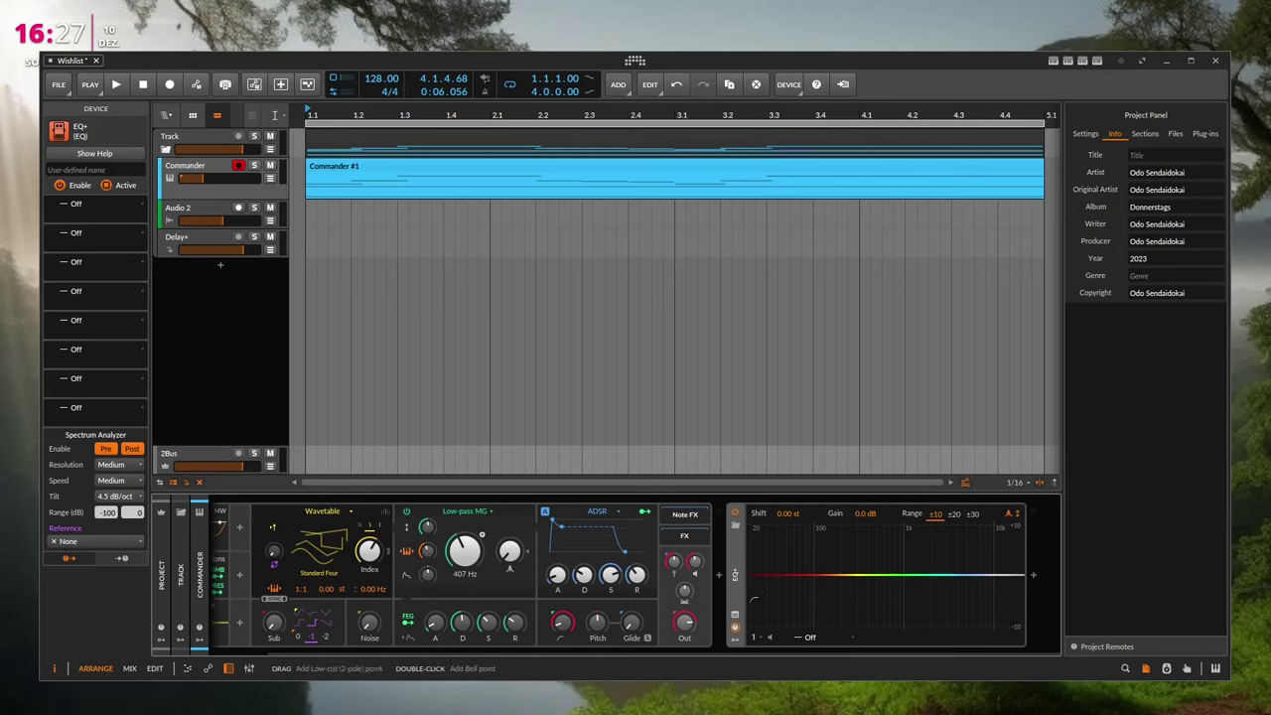
# - Add a low-cut band at 21 Hz in the EQ+ and set its type to Low-cut 1
pyautogui.click(813, 637)
pyautogui.click(819, 638)
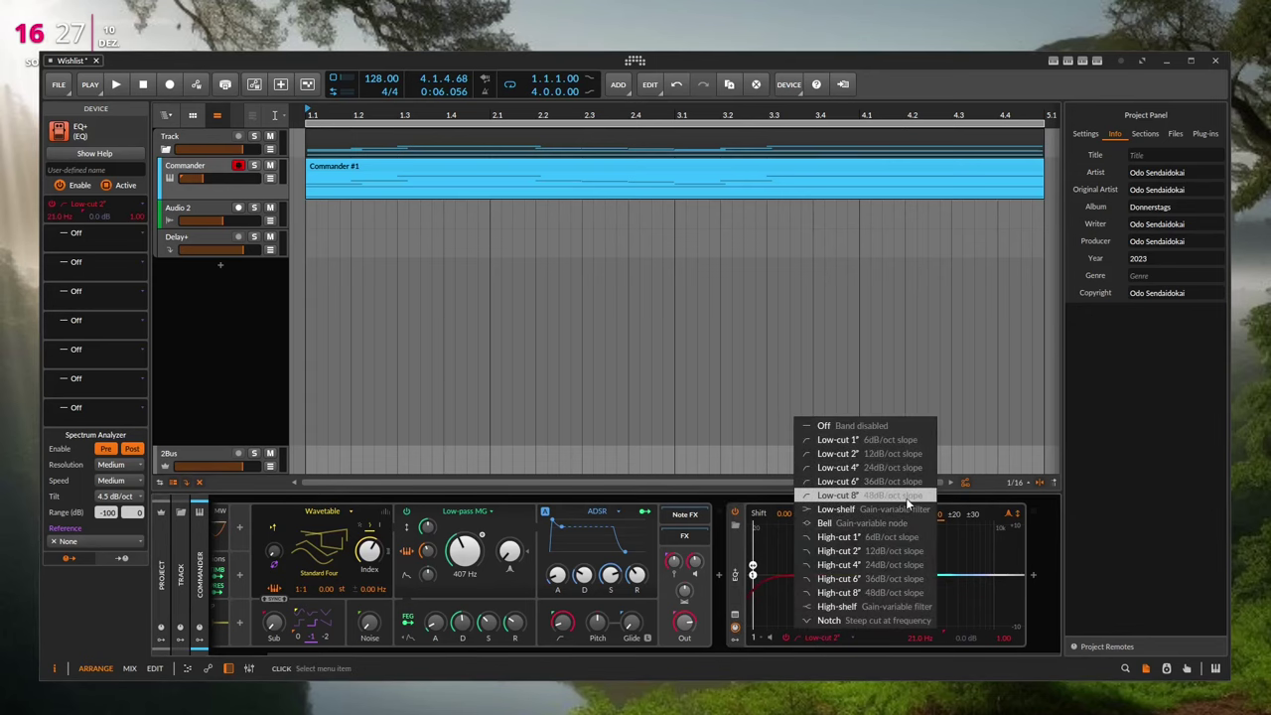
pyautogui.press('Escape')
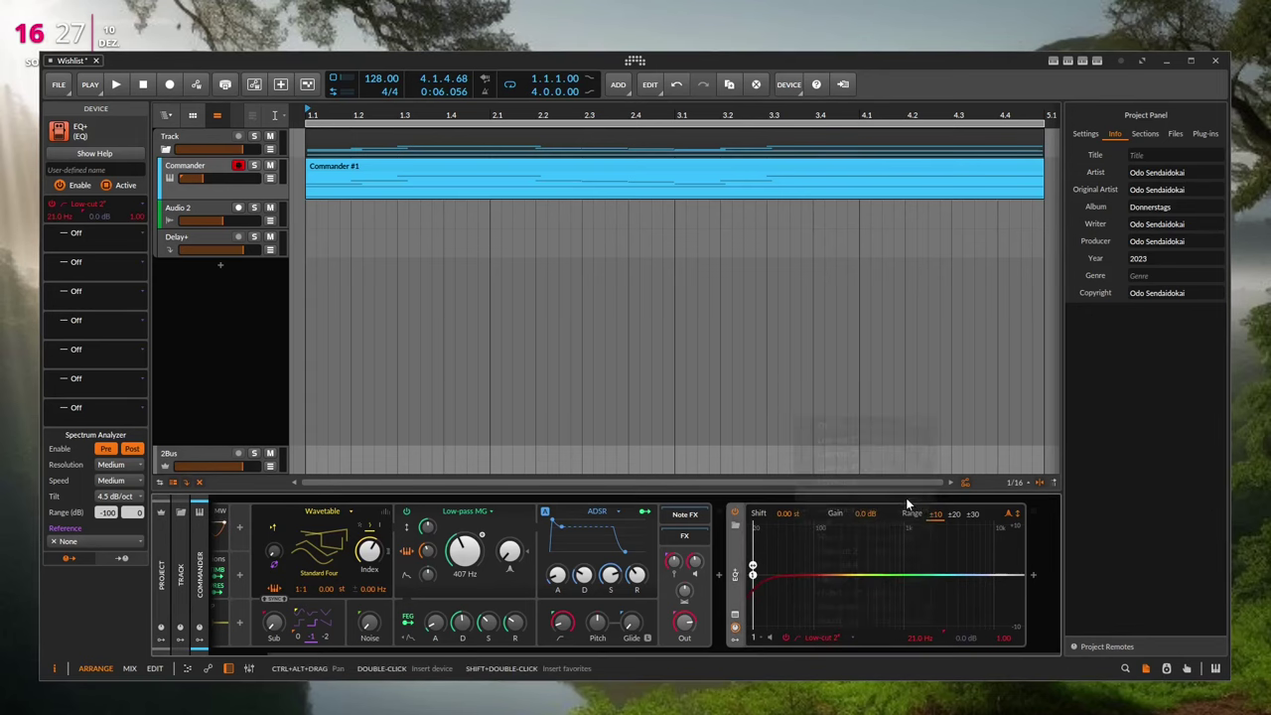
pyautogui.click(811, 636)
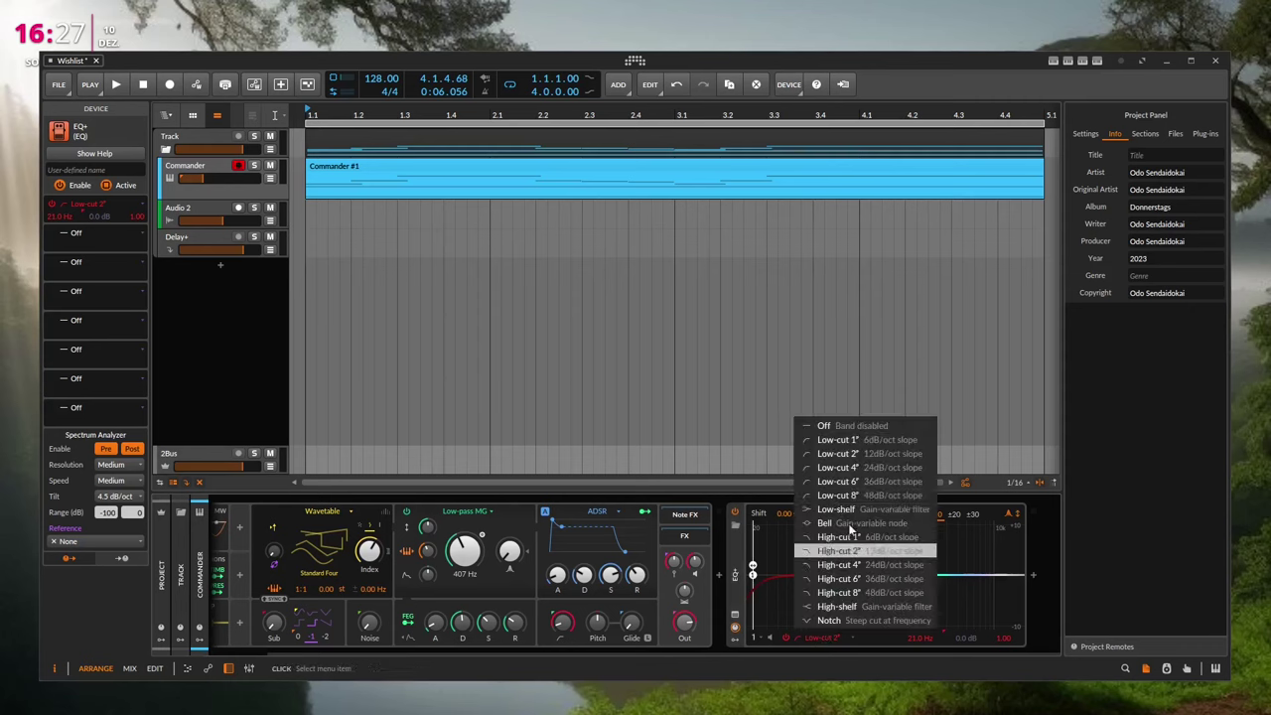
pyautogui.click(883, 441)
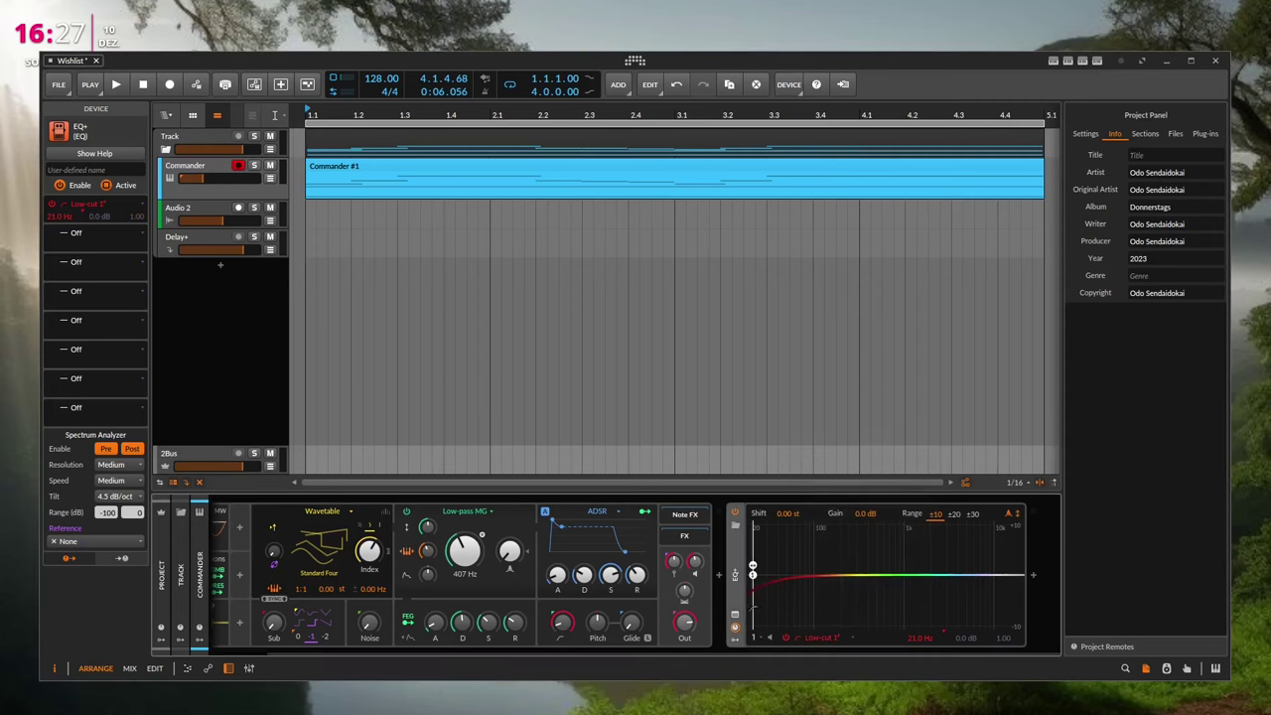
# - Change the EQ+ band's type to Low-cut 6, move it to a higher frequency, and remove it
pyautogui.click(840, 636)
pyautogui.click(899, 482)
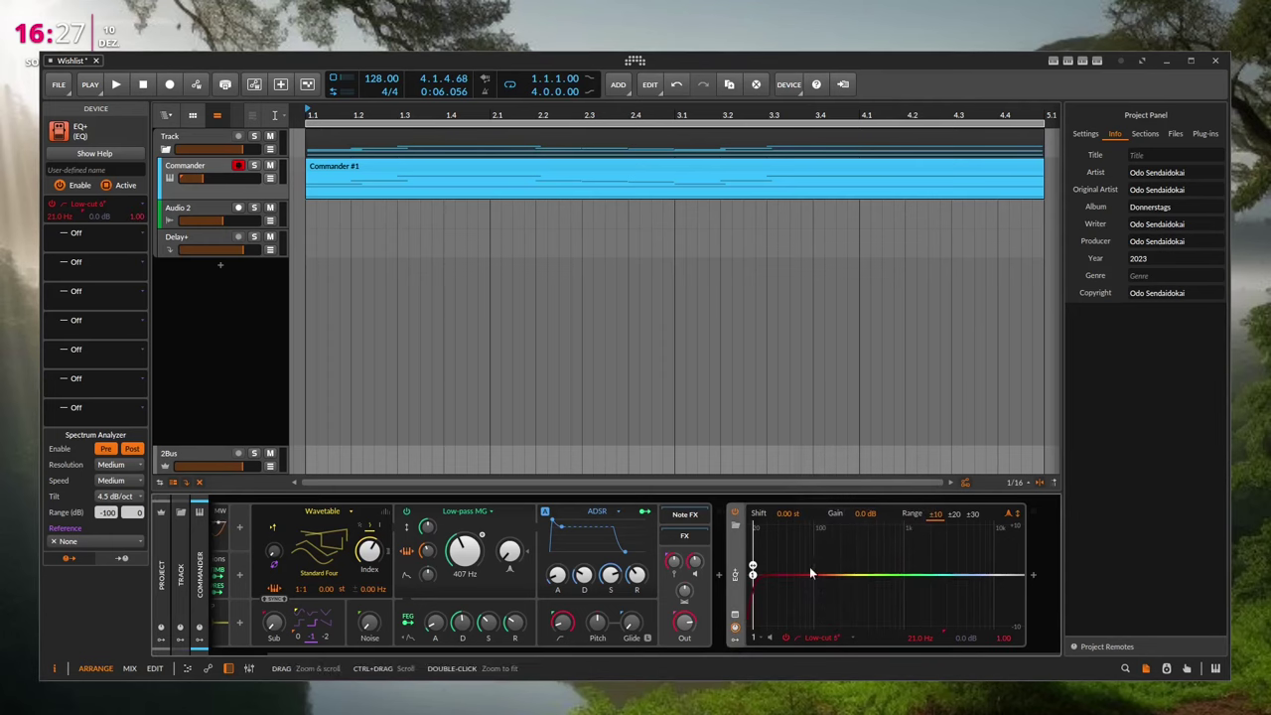
pyautogui.moveTo(754, 575); pyautogui.dragTo(783, 584)
pyautogui.doubleClick(781, 576)
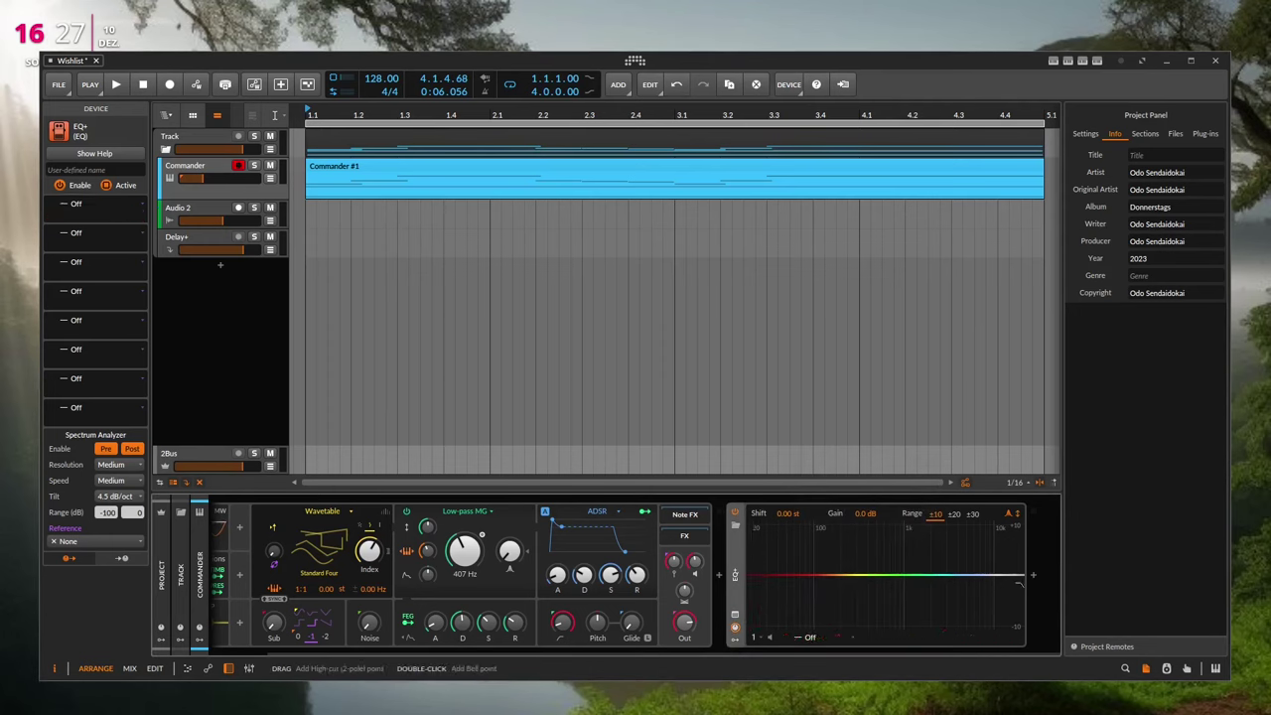
# - Add a high-cut band near the upper end of the EQ+ curve and open its filter type choices
pyautogui.doubleClick(1018, 574)
pyautogui.moveTo(1020, 573); pyautogui.dragTo(999, 567)
pyautogui.click(795, 637)
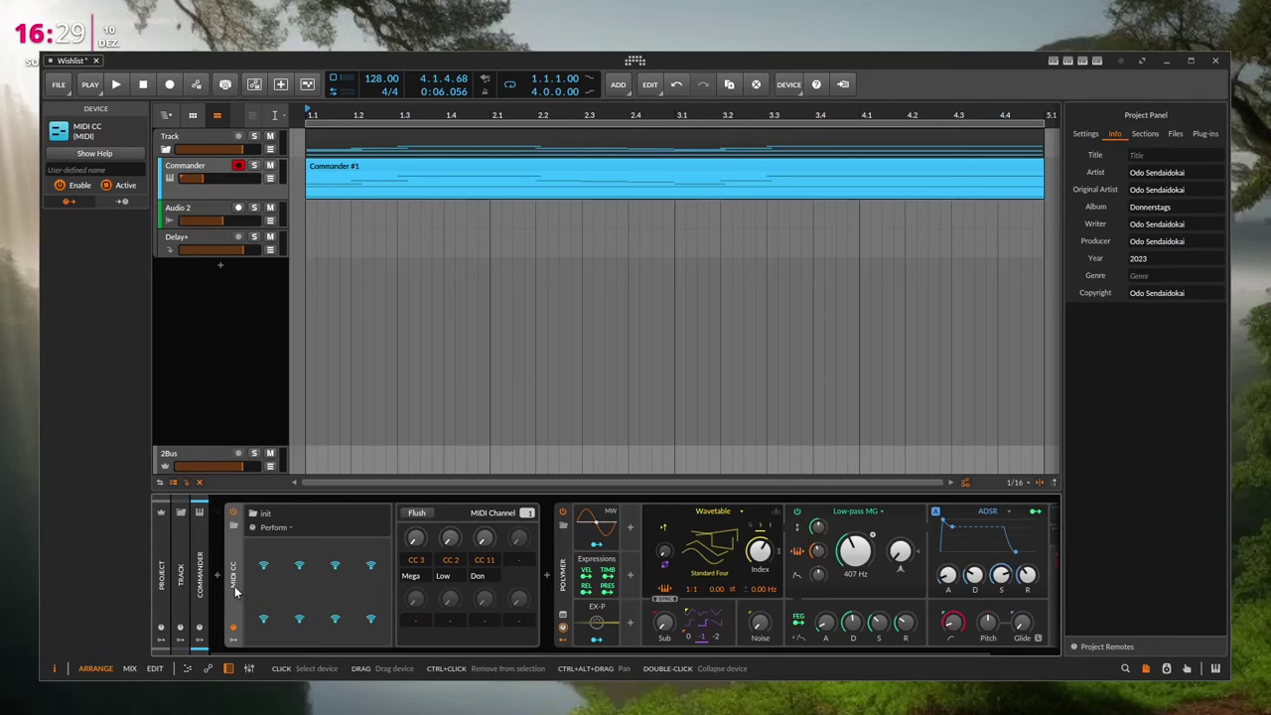
# - Open the names of the Mega and Low knobs in the MIDI CC device for editing
pyautogui.doubleClick(423, 576)
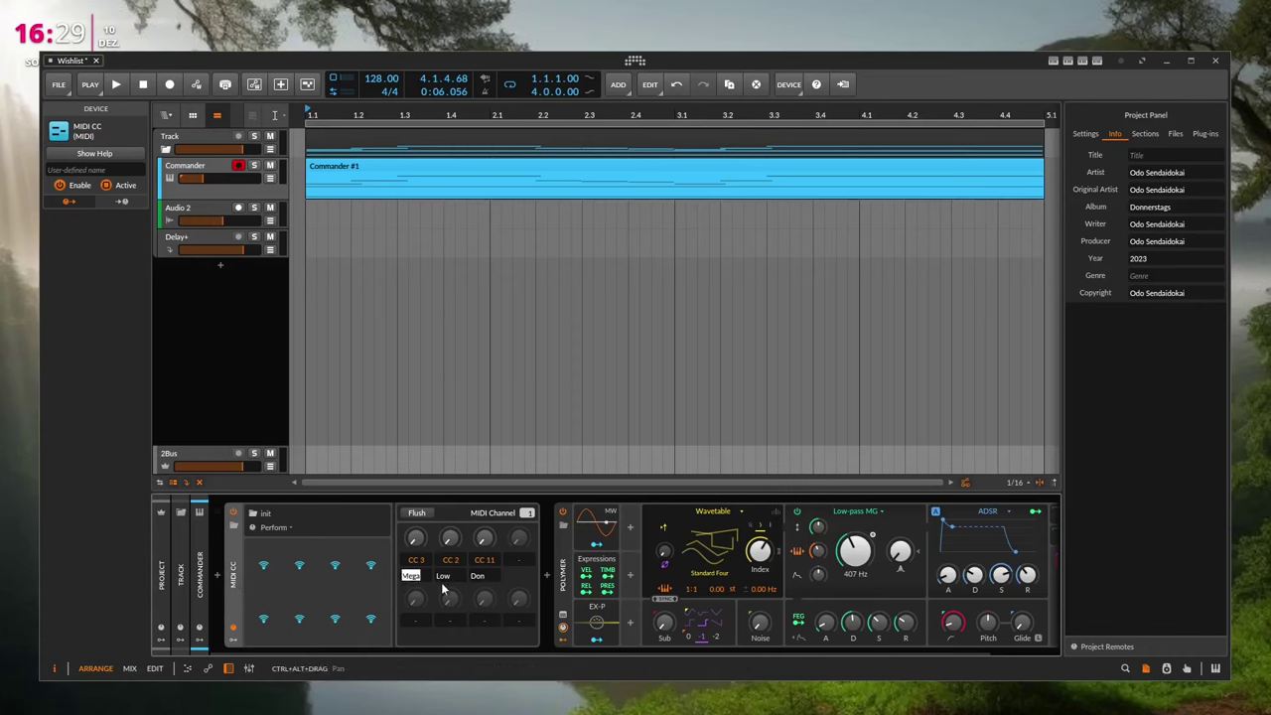
pyautogui.doubleClick(446, 576)
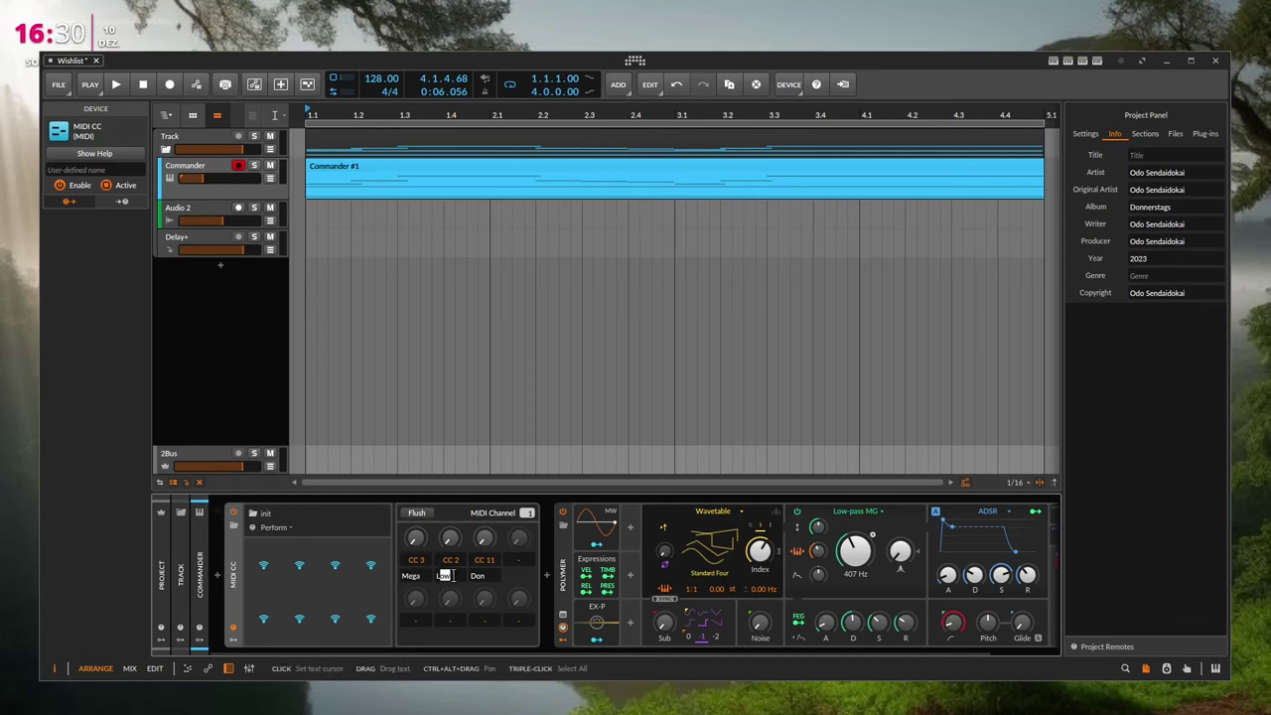
pyautogui.click(463, 579)
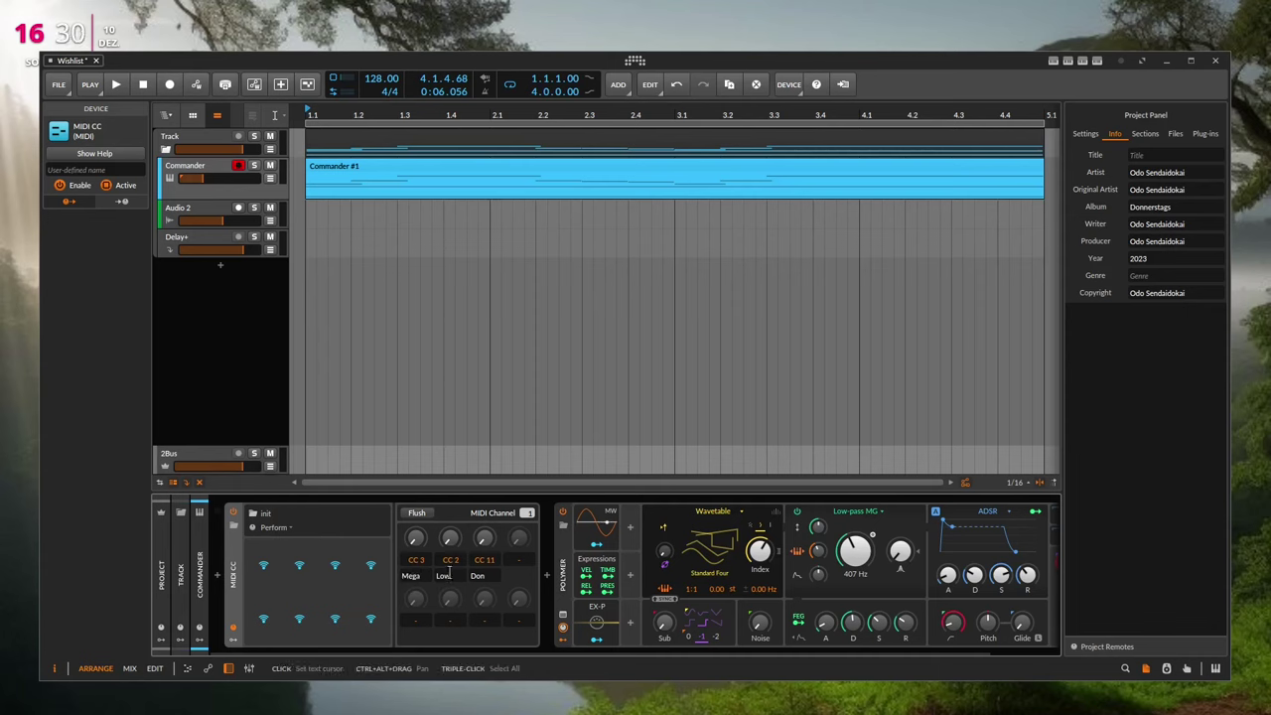
# - Assign CC 2 to the MIDI CC device's fourth knob and name it Hai
pyautogui.click(518, 561)
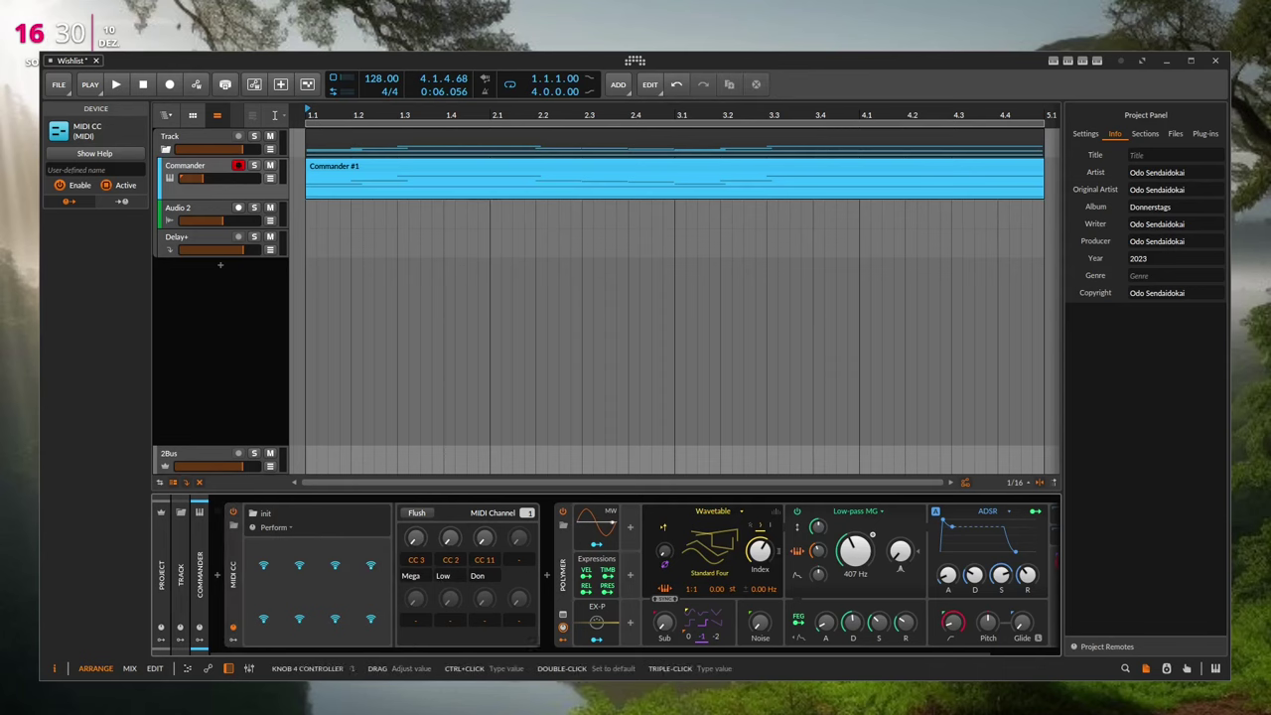
pyautogui.doubleClick(516, 577)
pyautogui.write('Hi')
pyautogui.press('Return')
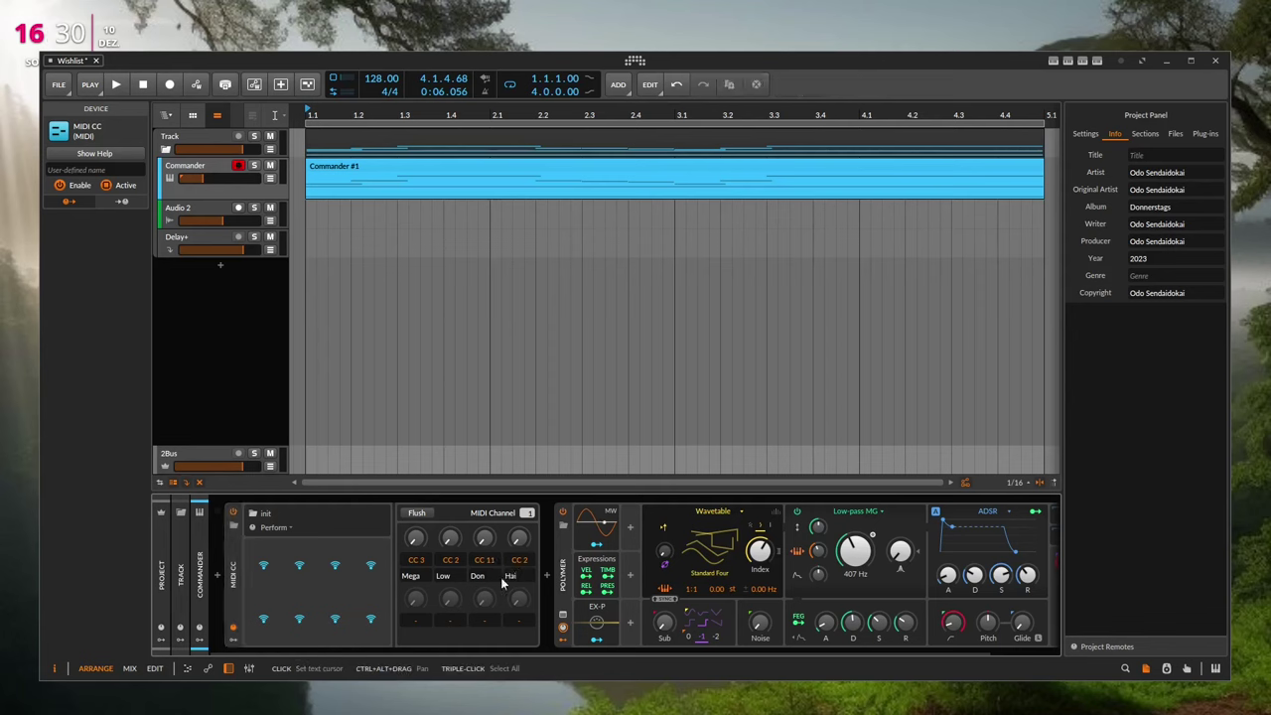
# - Map the Mega, Low and Don knobs to the first three remote control slots of the MIDI CC device
pyautogui.click(268, 573)
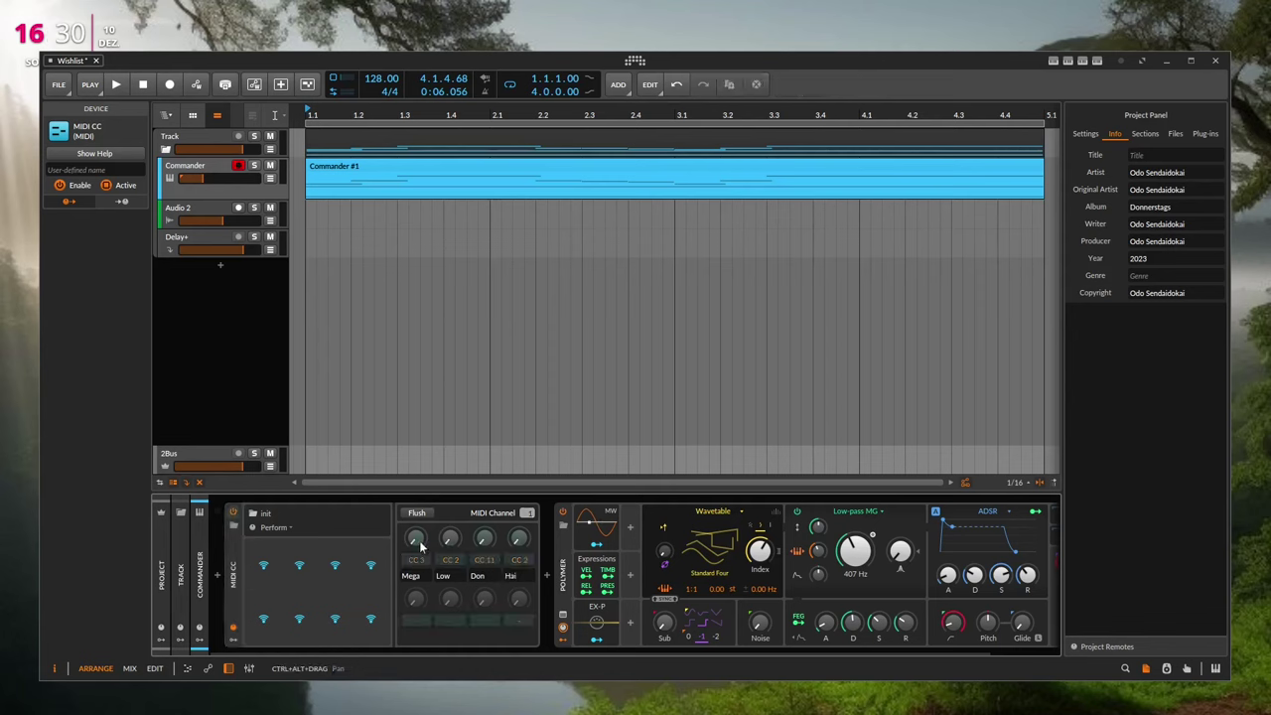
pyautogui.click(415, 538)
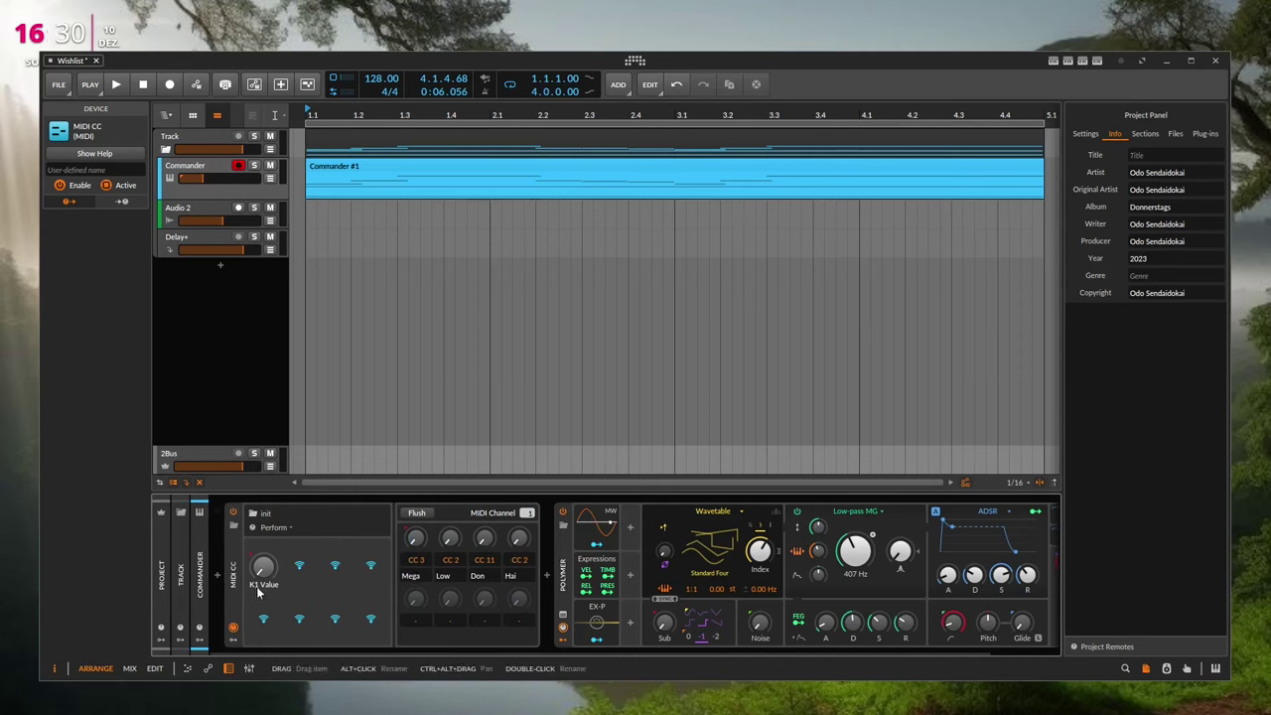
pyautogui.click(299, 566)
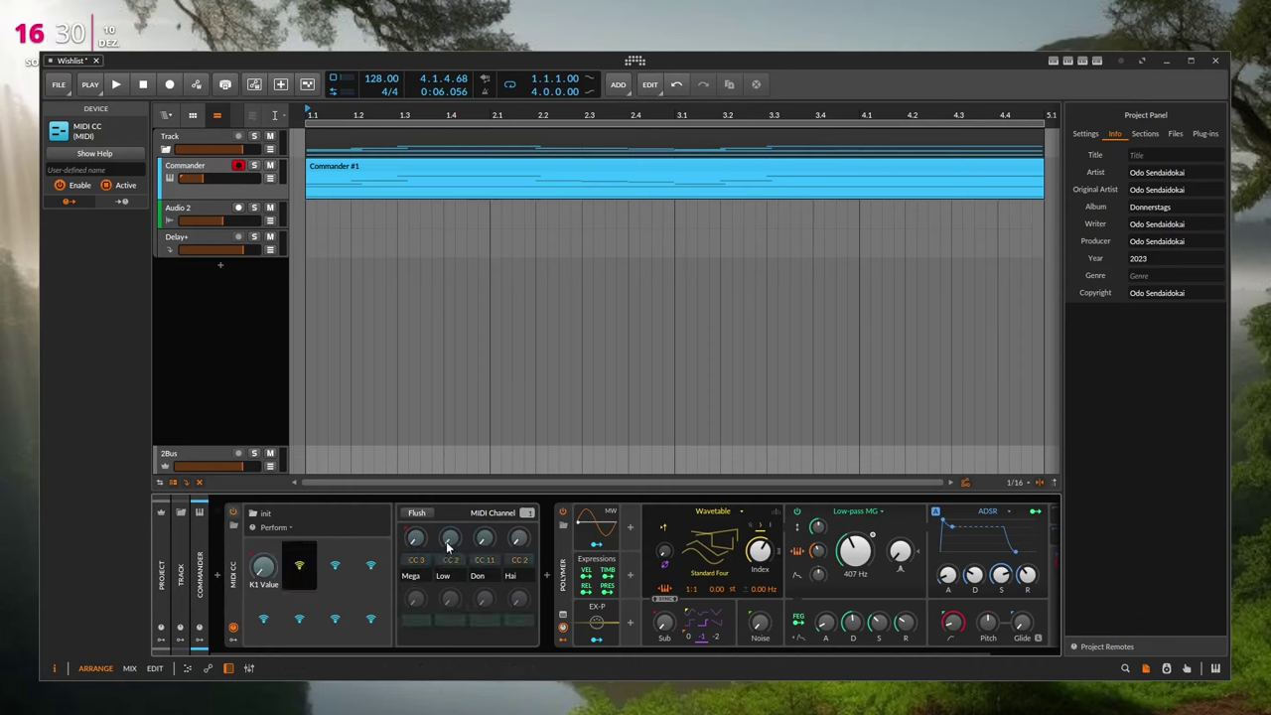
pyautogui.click(448, 537)
pyautogui.click(334, 566)
pyautogui.click(485, 537)
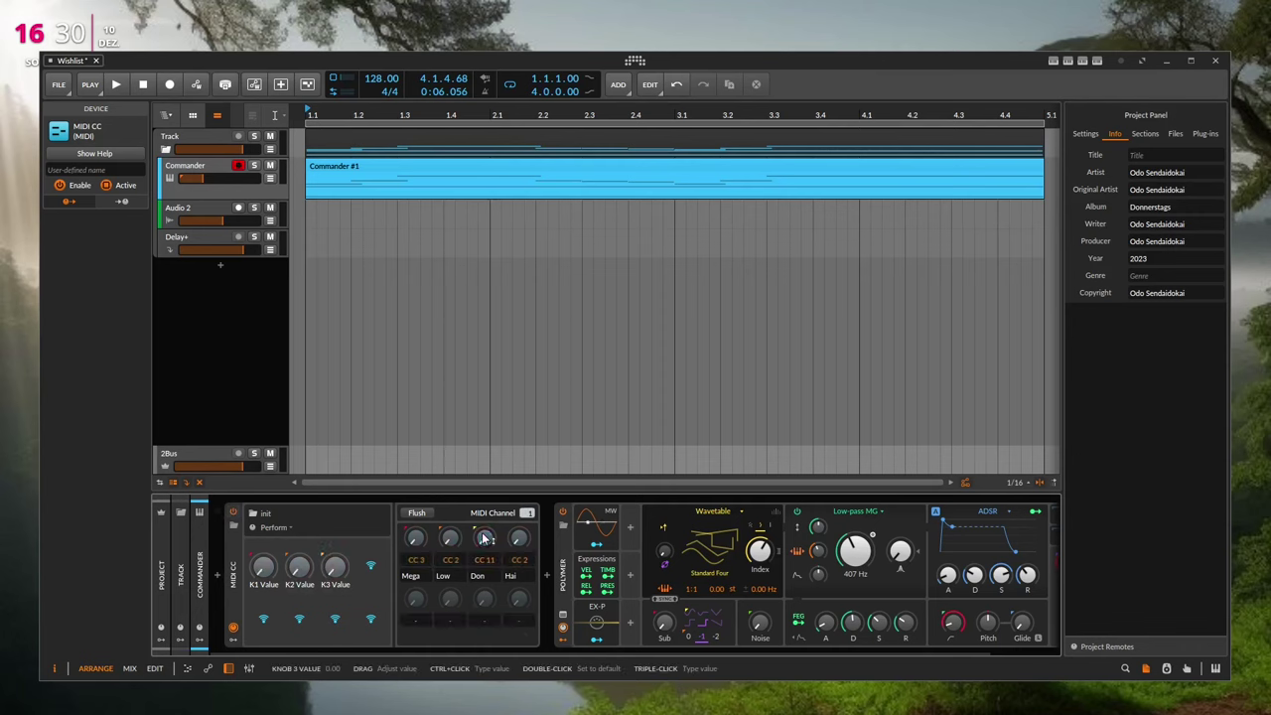
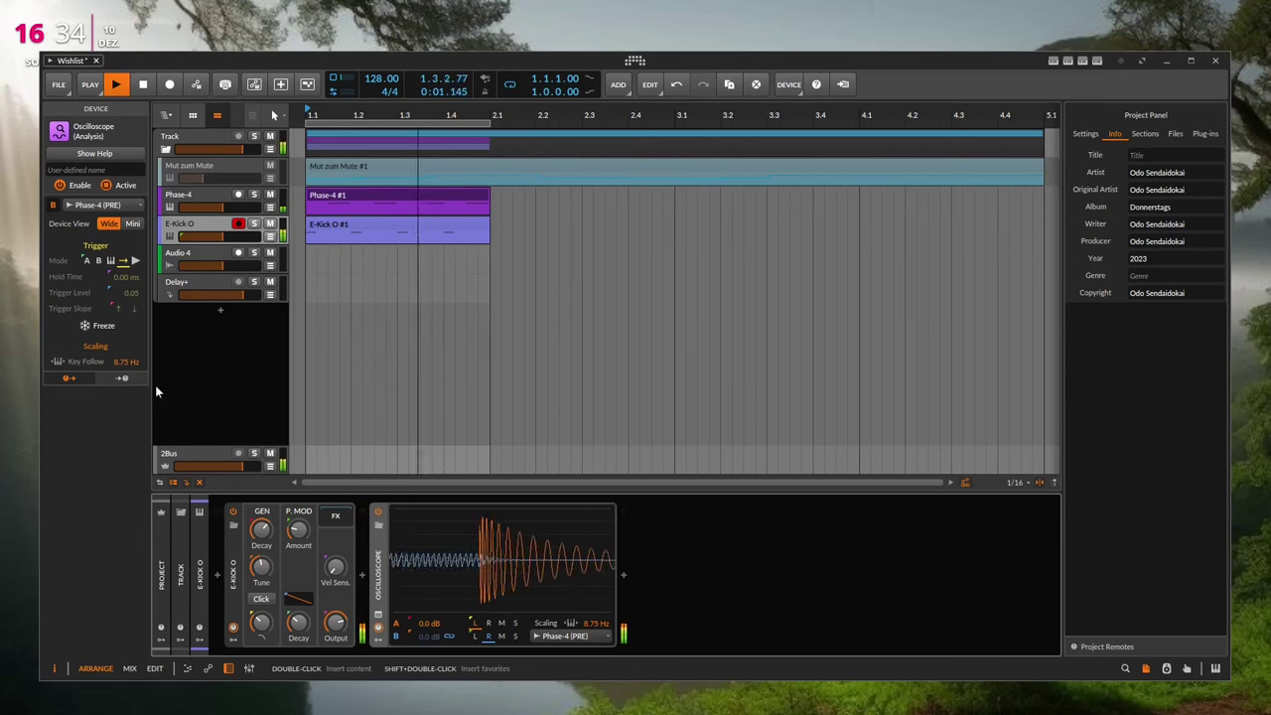
# - Set the scaling of the Oscilloscope on the E-Kick O track to 6.64 Hz
pyautogui.moveTo(137, 364)
pyautogui.mouseDown()
pyautogui.moveTo(137, 398)
pyautogui.moveTo(137, 337)
pyautogui.moveTo(131, 377)
pyautogui.mouseUp()
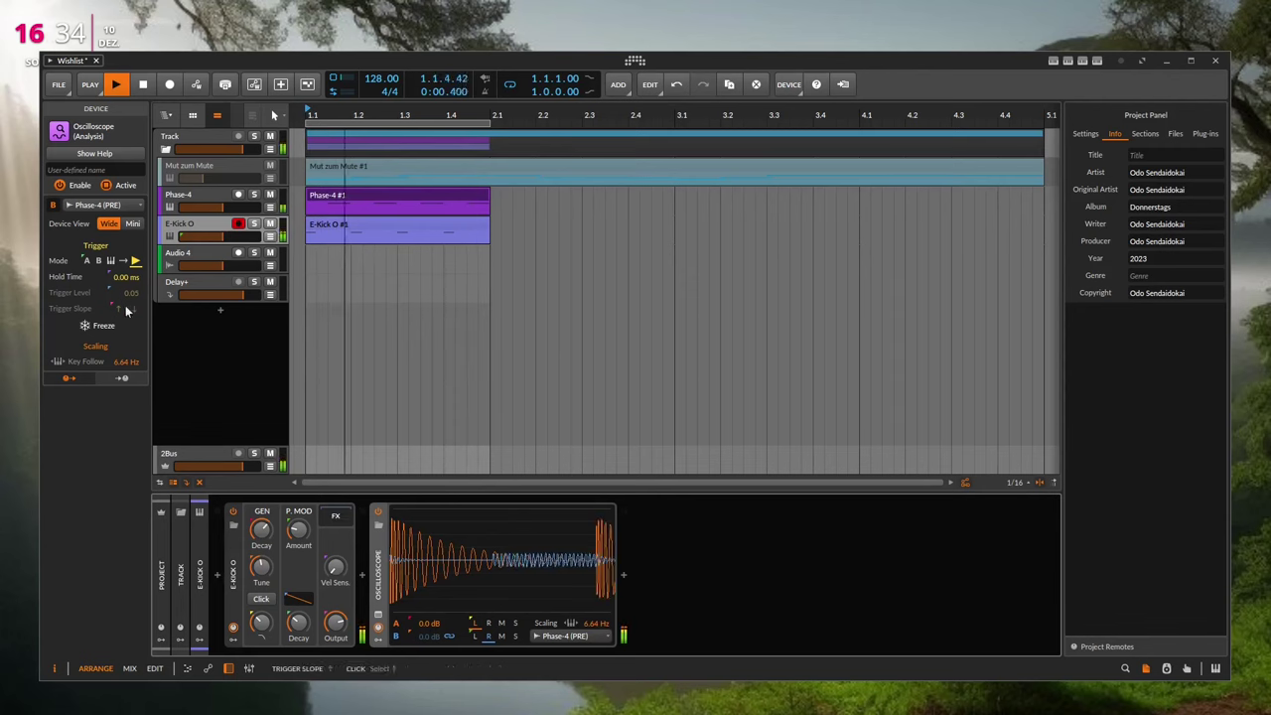
# - Set the scaling of the E-Kick O track's Oscilloscope to 7.42 Hz and adjust the kick generator's Decay
pyautogui.moveTo(130, 365)
pyautogui.mouseDown()
pyautogui.moveTo(130, 341)
pyautogui.moveTo(130, 369)
pyautogui.moveTo(130, 357)
pyautogui.mouseUp()
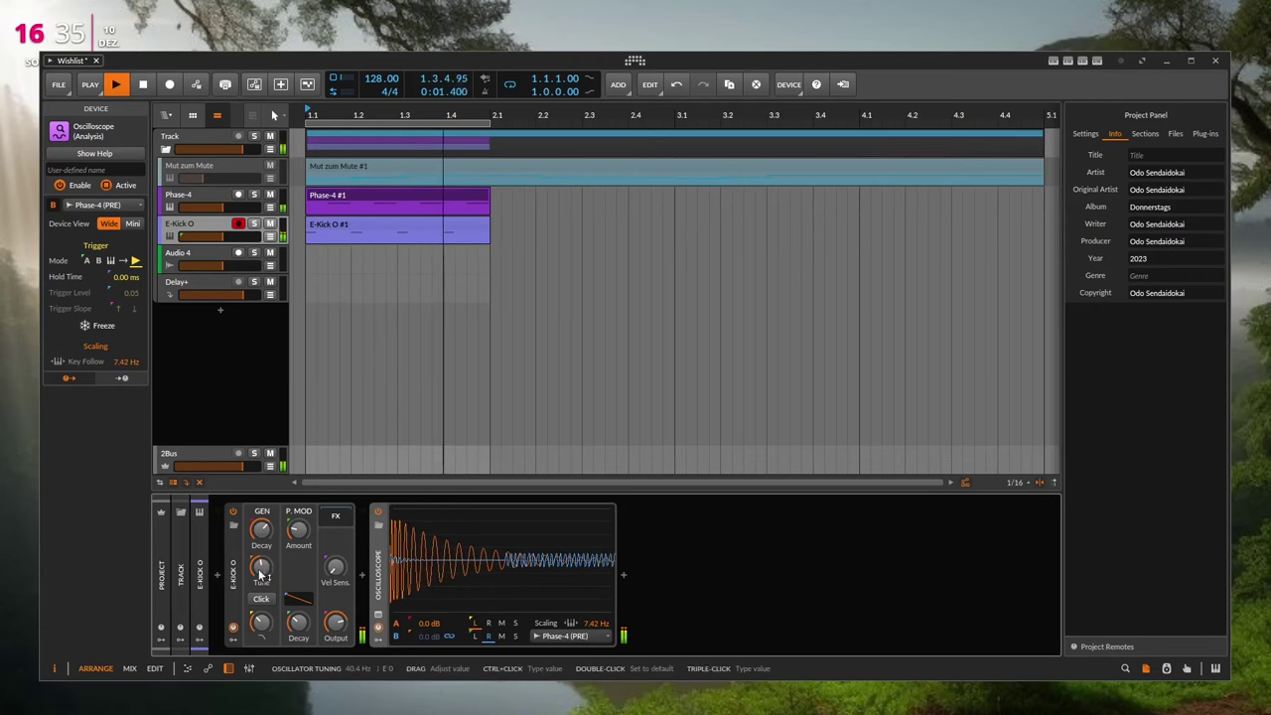
pyautogui.moveTo(262, 529); pyautogui.dragTo(261, 542)
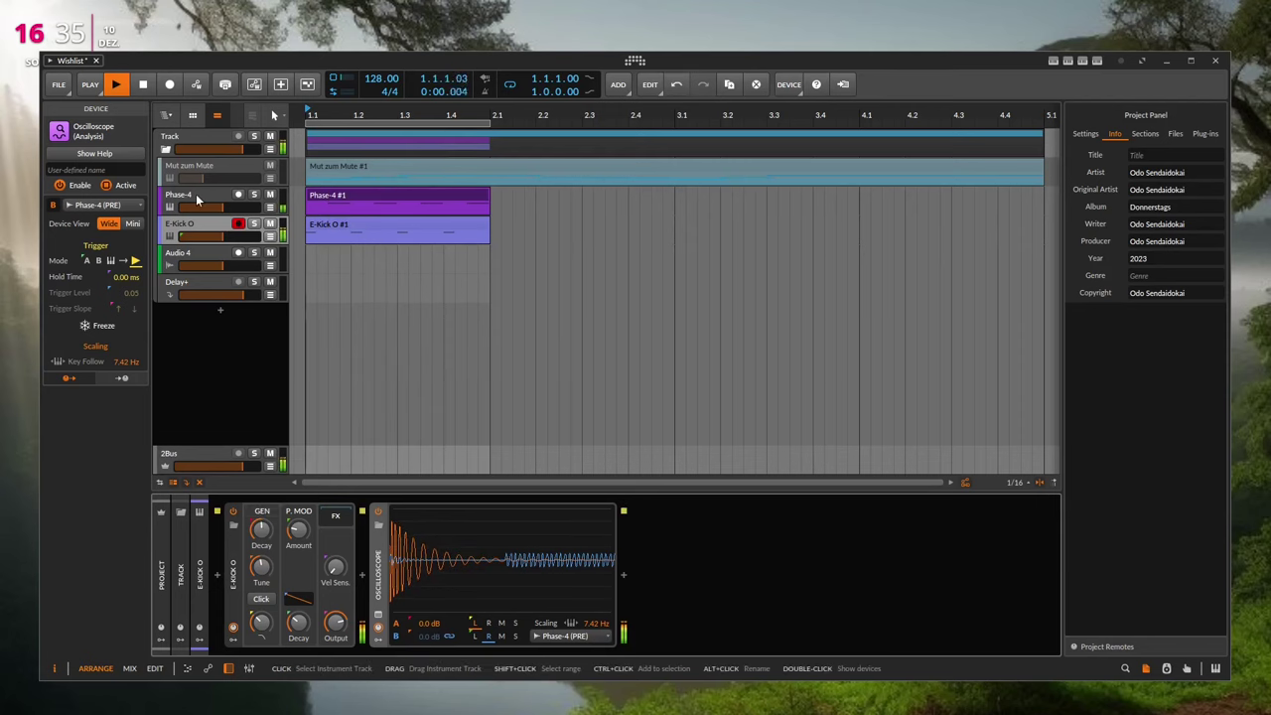
# - Show the E-Kick O track's Oscilloscope in a separate window, reposition it over the arranger, and close it
pyautogui.click(378, 618)
pyautogui.click(1038, 113)
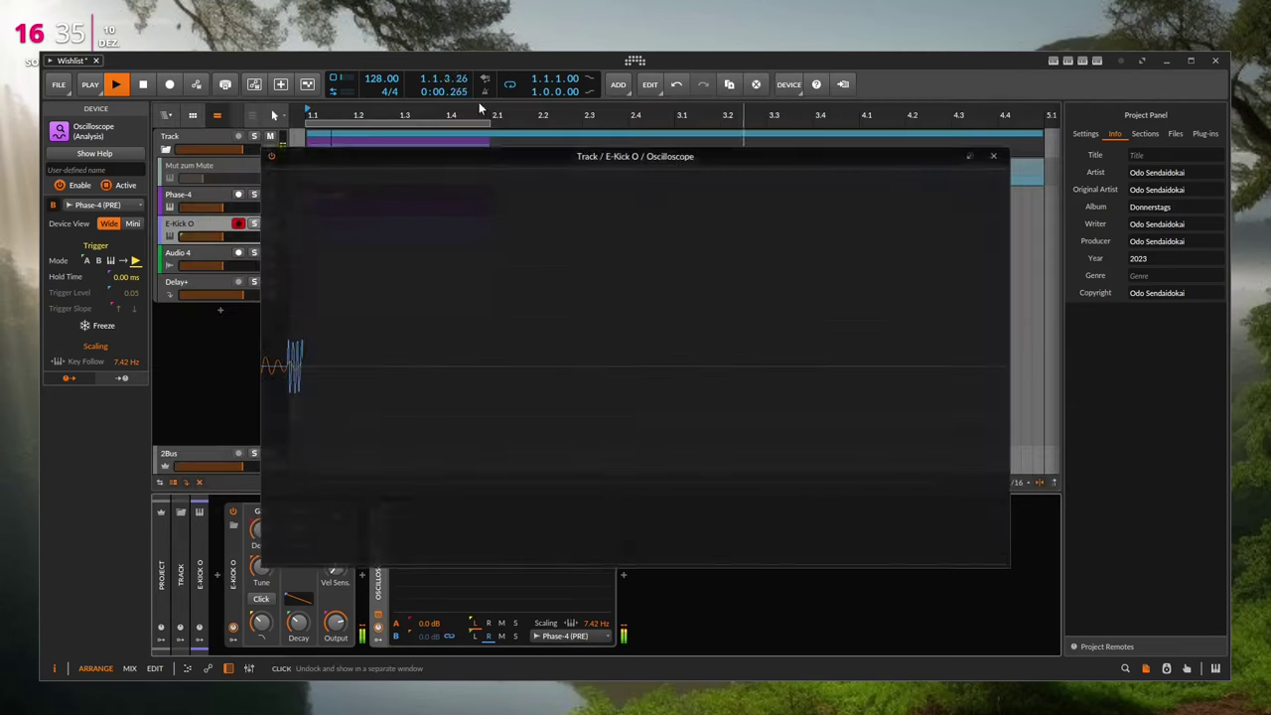
pyautogui.moveTo(390, 151); pyautogui.dragTo(528, 115)
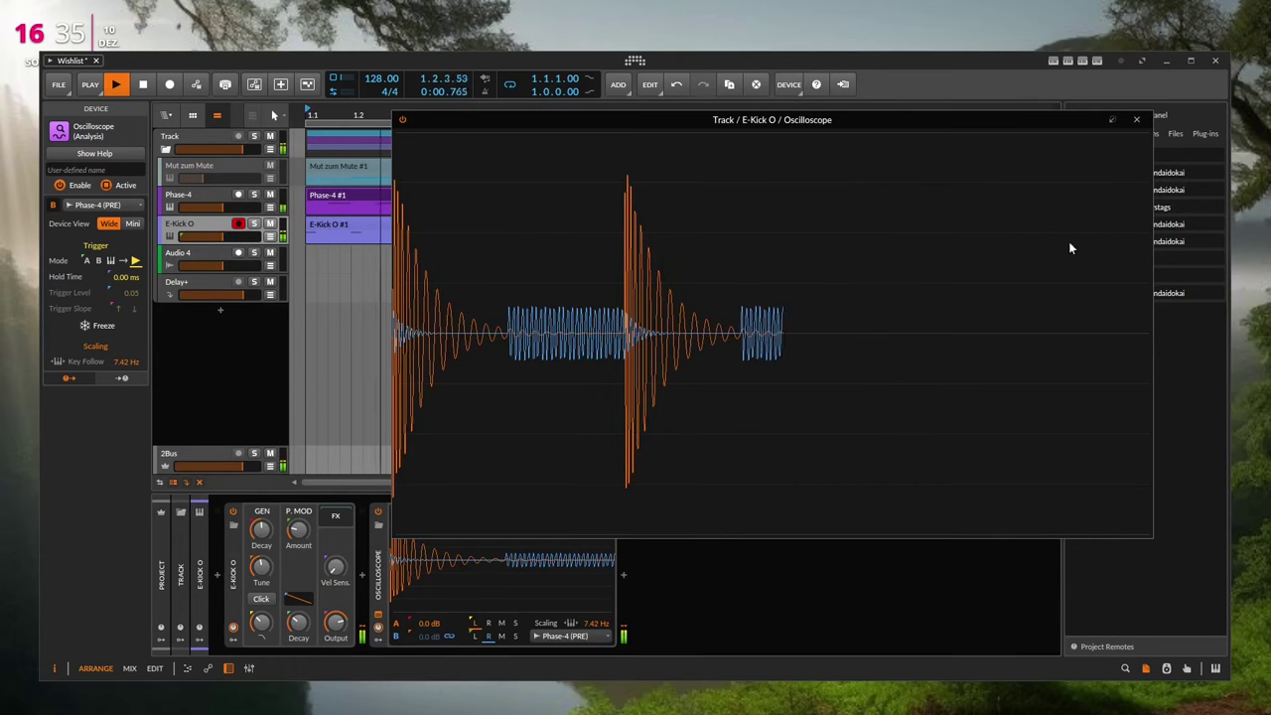
pyautogui.click(1136, 119)
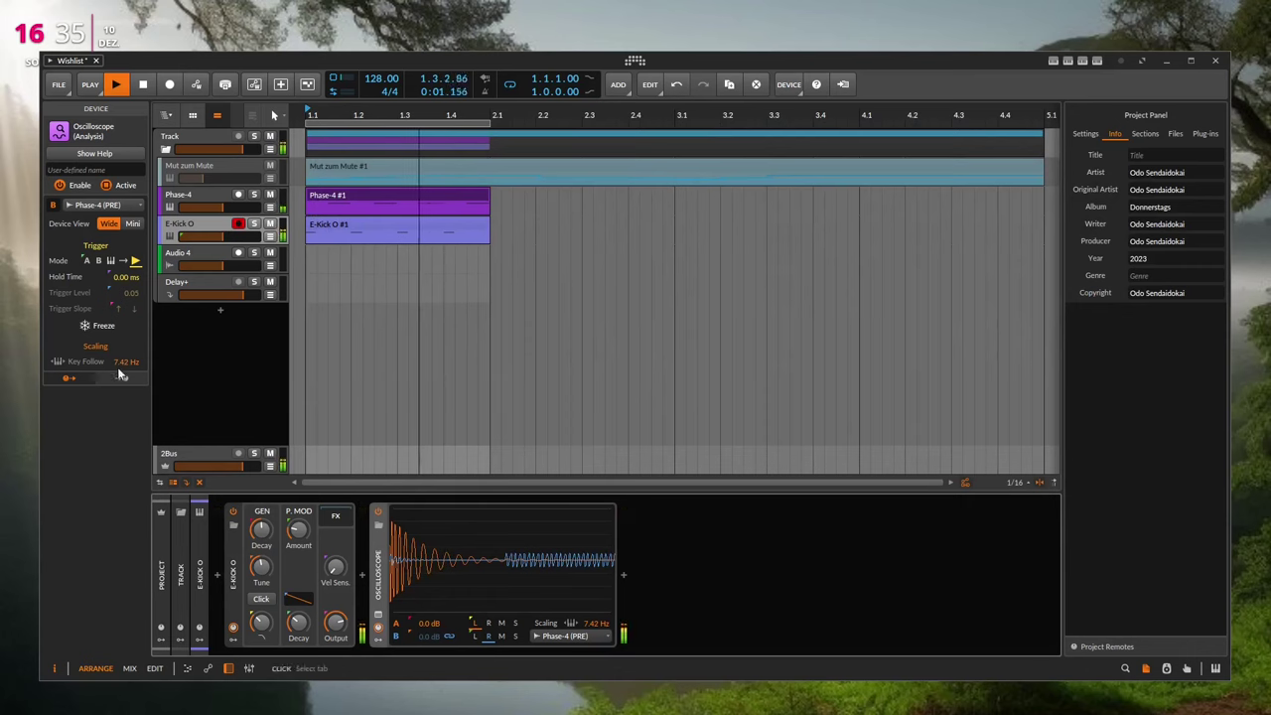
# - Reopen the detached Oscilloscope window, shift it slightly, reduce its height from the upper edge, and close it
pyautogui.click(477, 566)
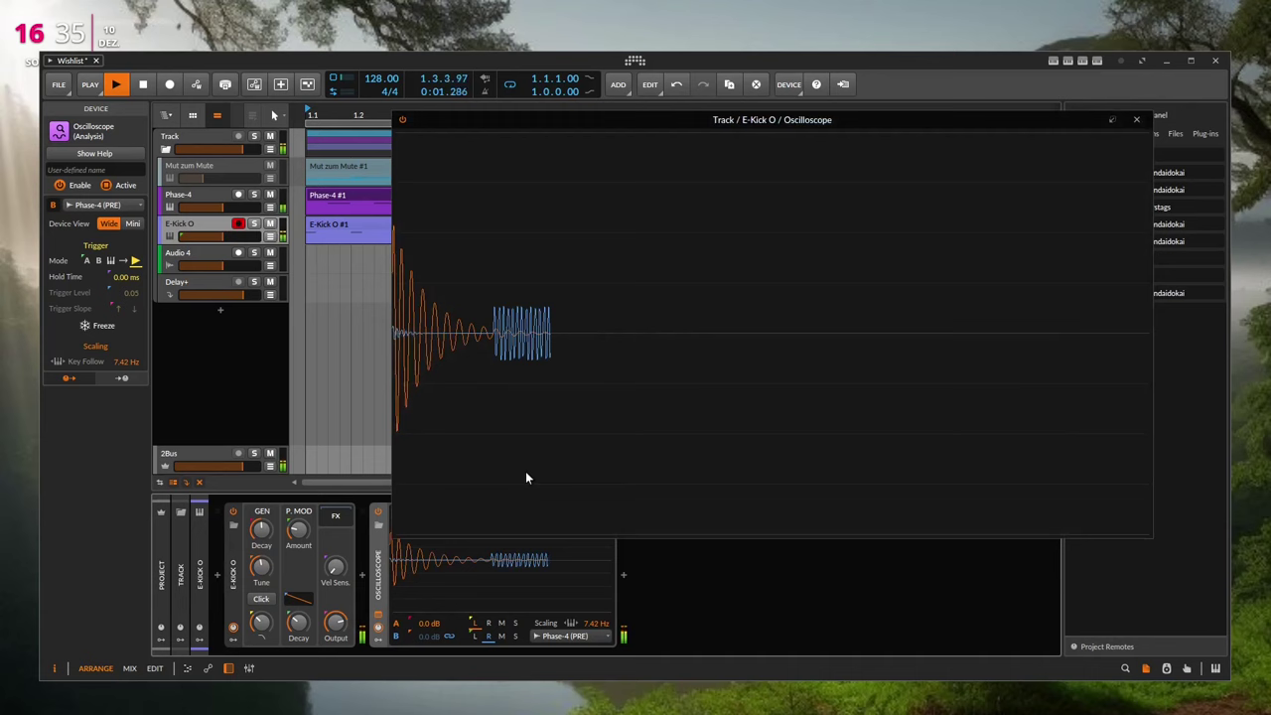
pyautogui.moveTo(791, 128); pyautogui.dragTo(766, 127)
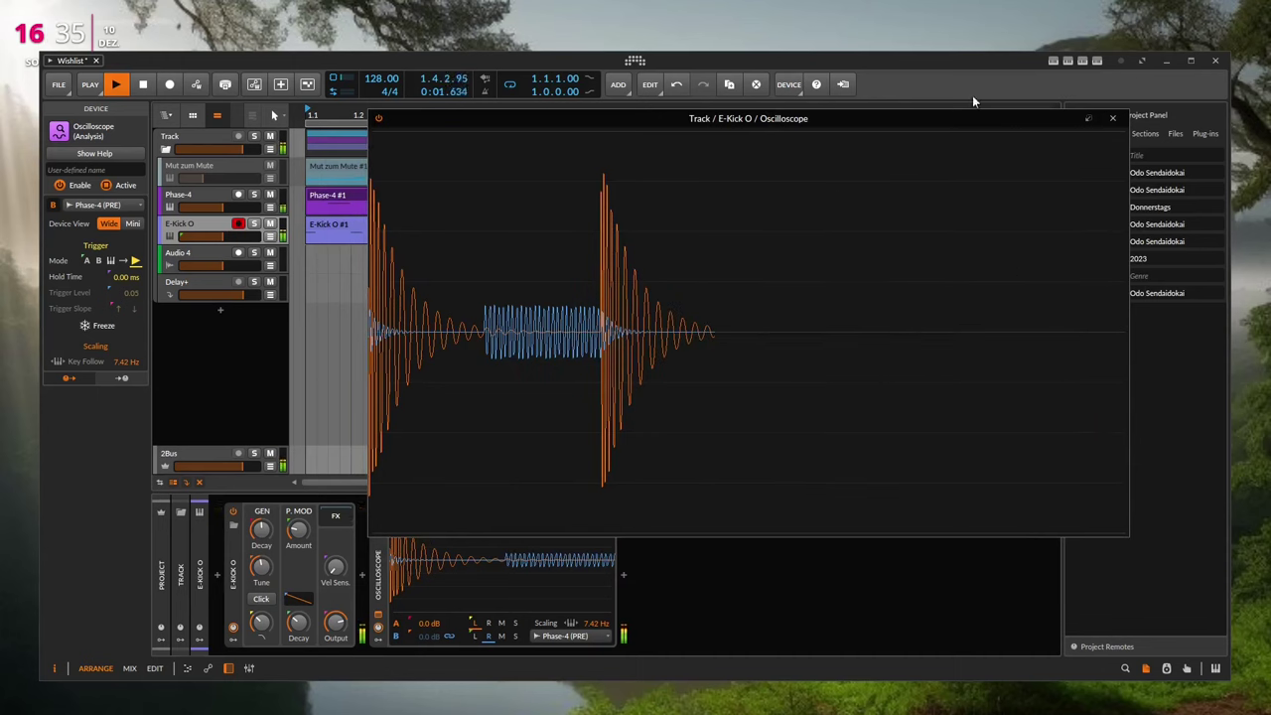
pyautogui.moveTo(963, 109); pyautogui.dragTo(960, 159)
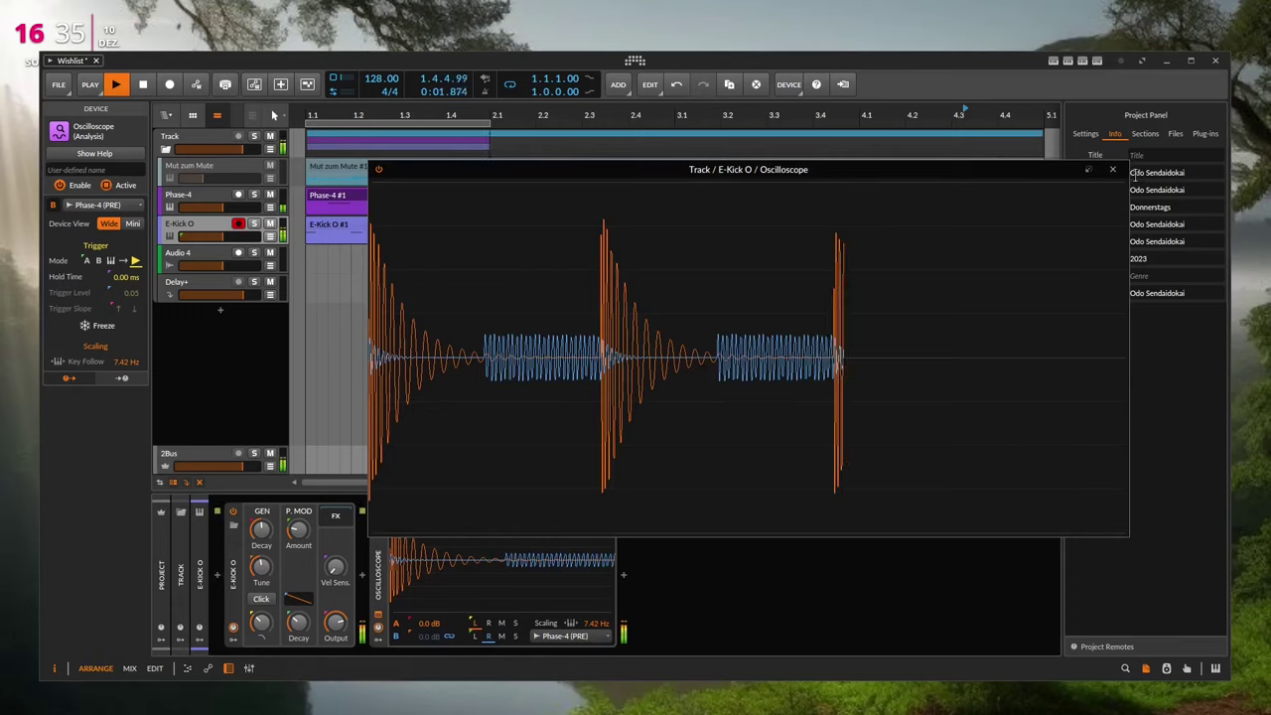
pyautogui.click(1112, 169)
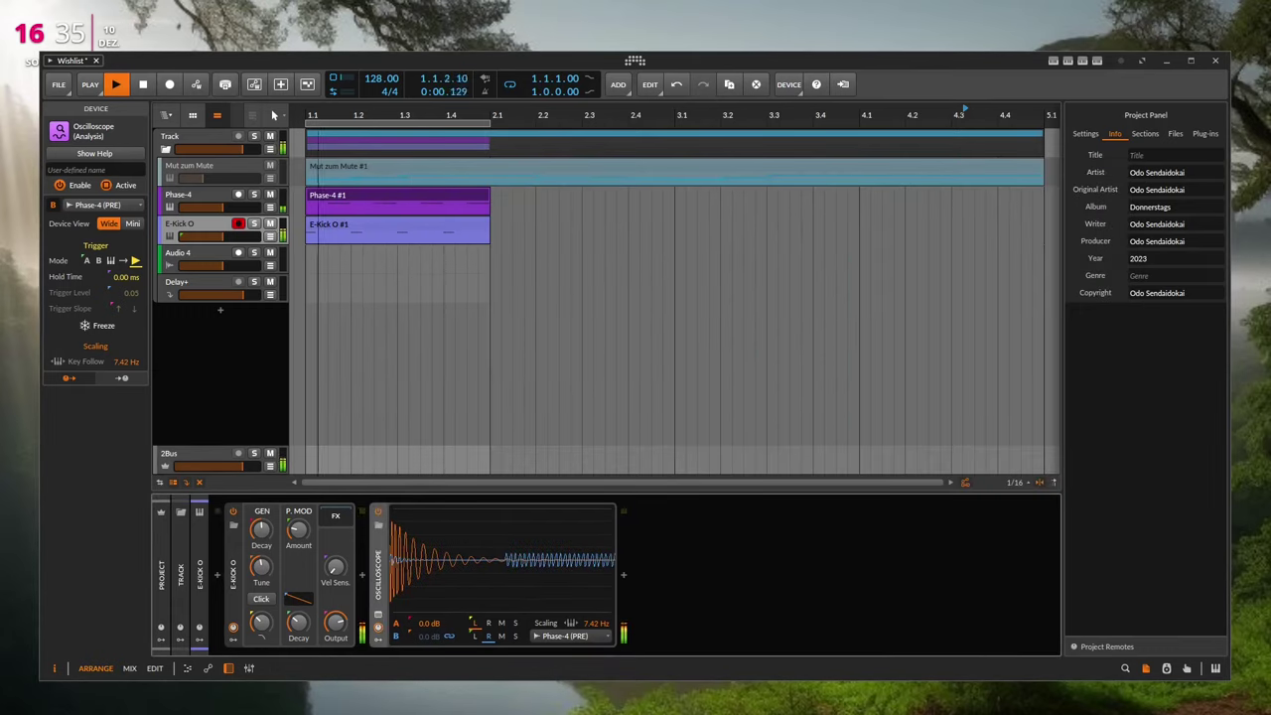
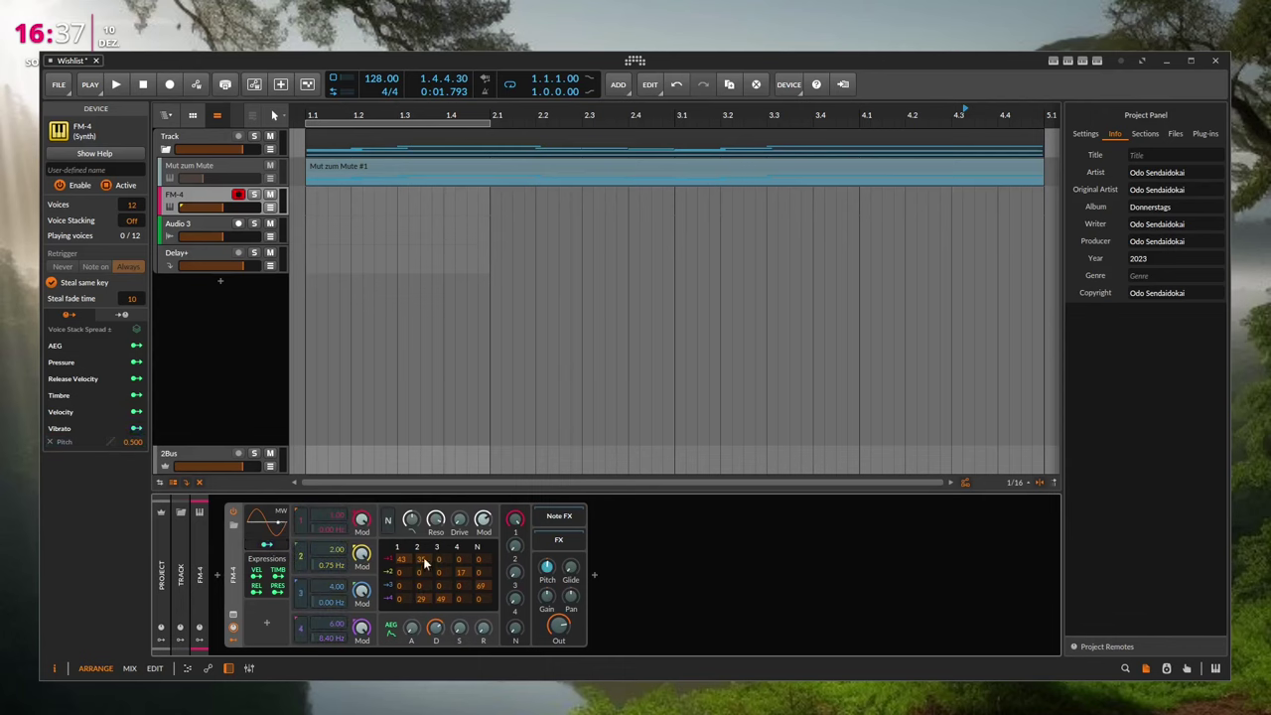
# - Adjust the modulation amount in column 2, row 3 of the FM-4 matrix
pyautogui.moveTo(425, 585); pyautogui.dragTo(446, 548)
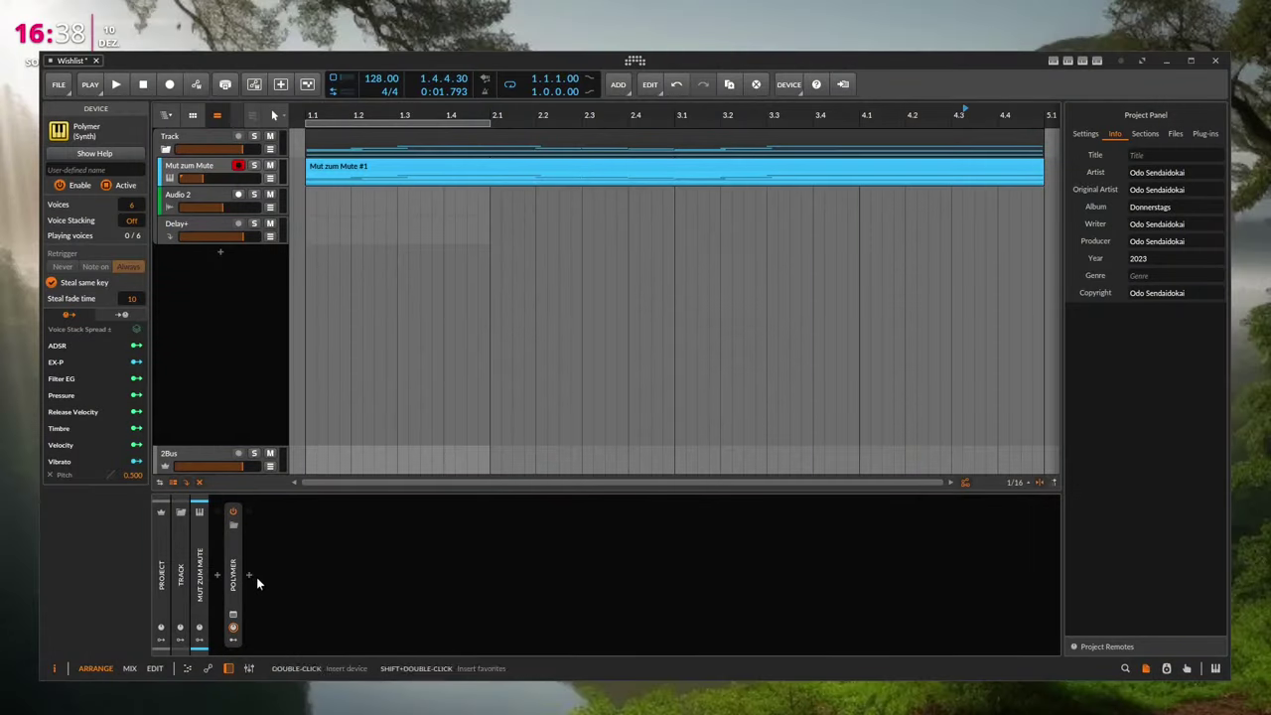
# - Search the audio effects for "eq" to insert after Polymer, select EQ+, and reveal its file
pyautogui.click(250, 577)
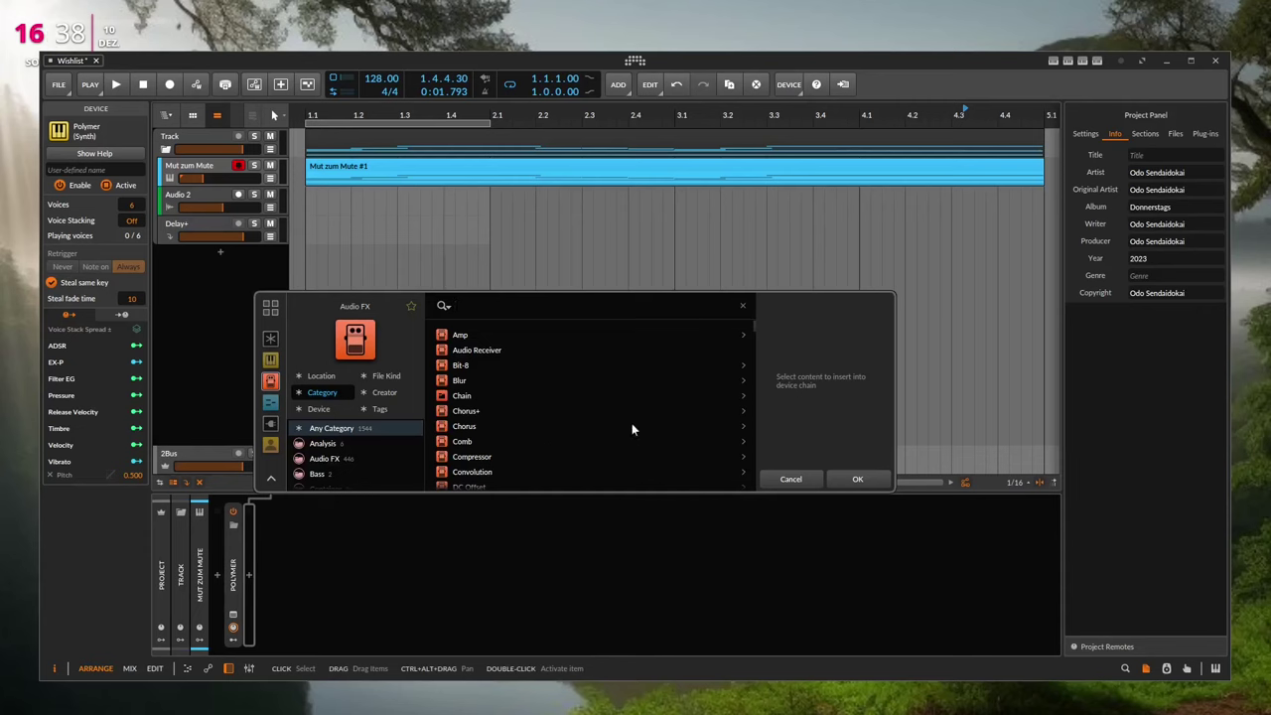
pyautogui.moveTo(657, 286); pyautogui.dragTo(635, 193)
pyautogui.write('eq')
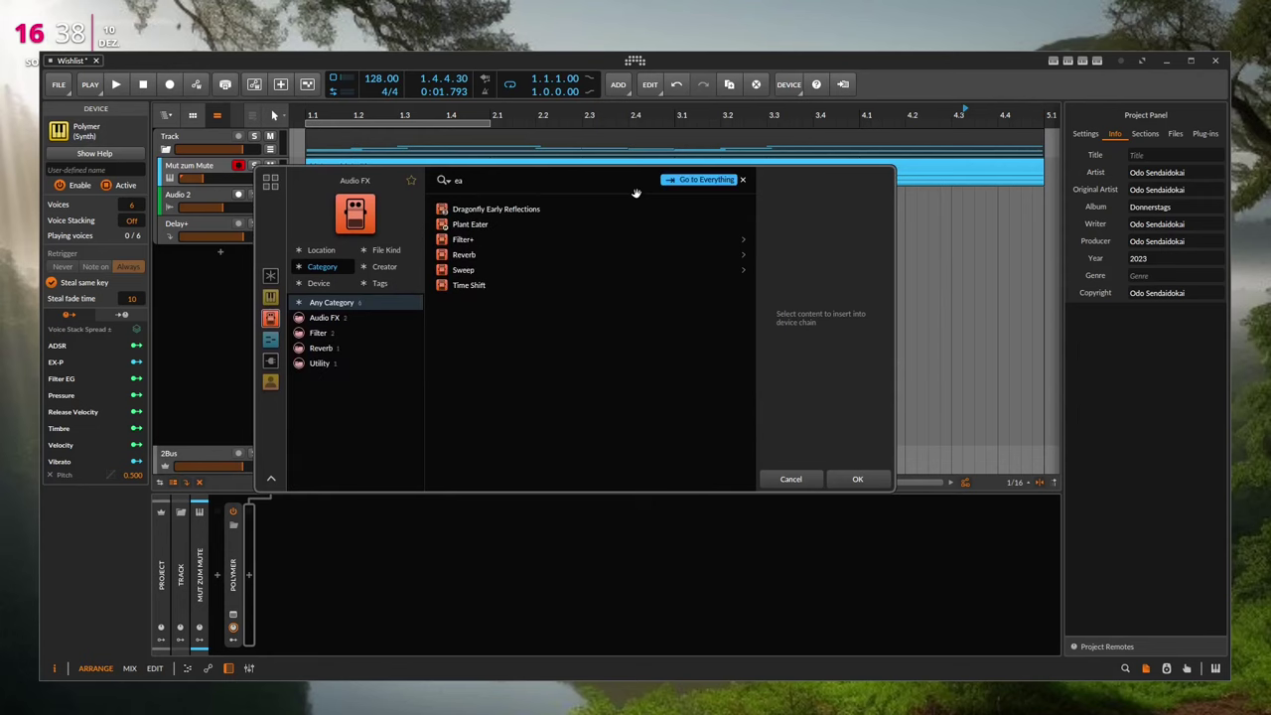
pyautogui.click(582, 207)
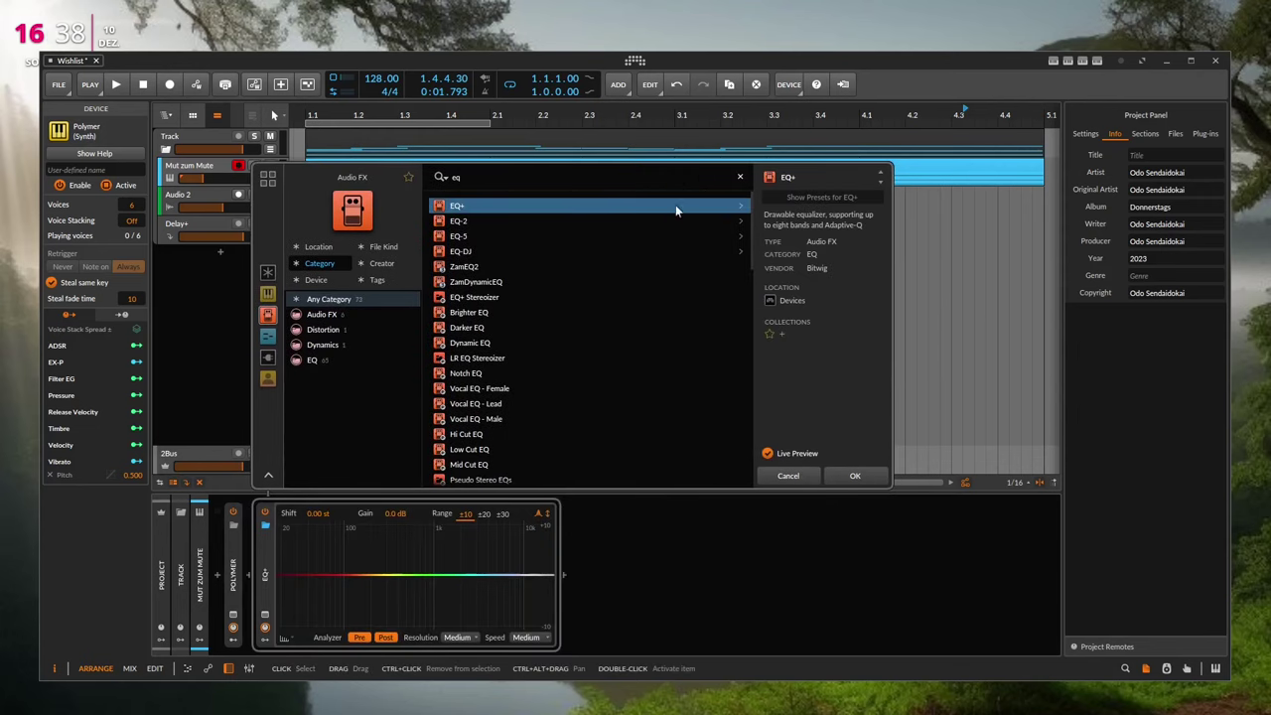
pyautogui.rightClick(482, 205)
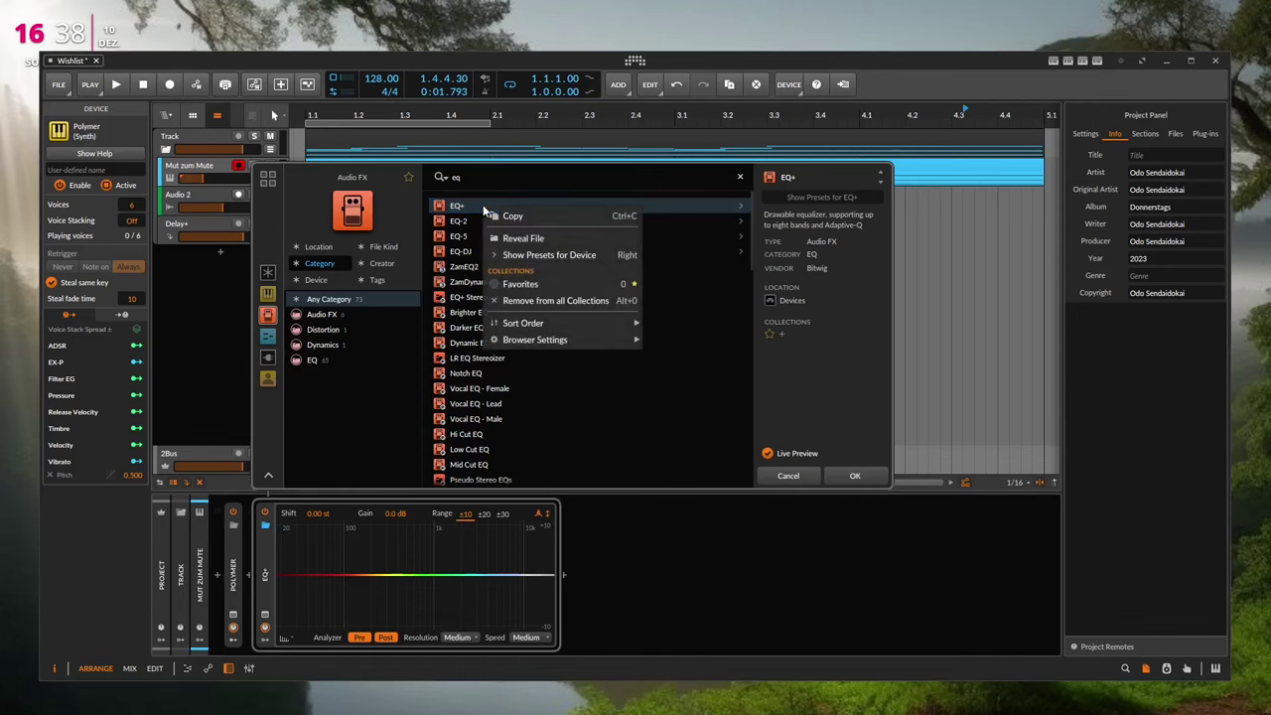
pyautogui.click(527, 239)
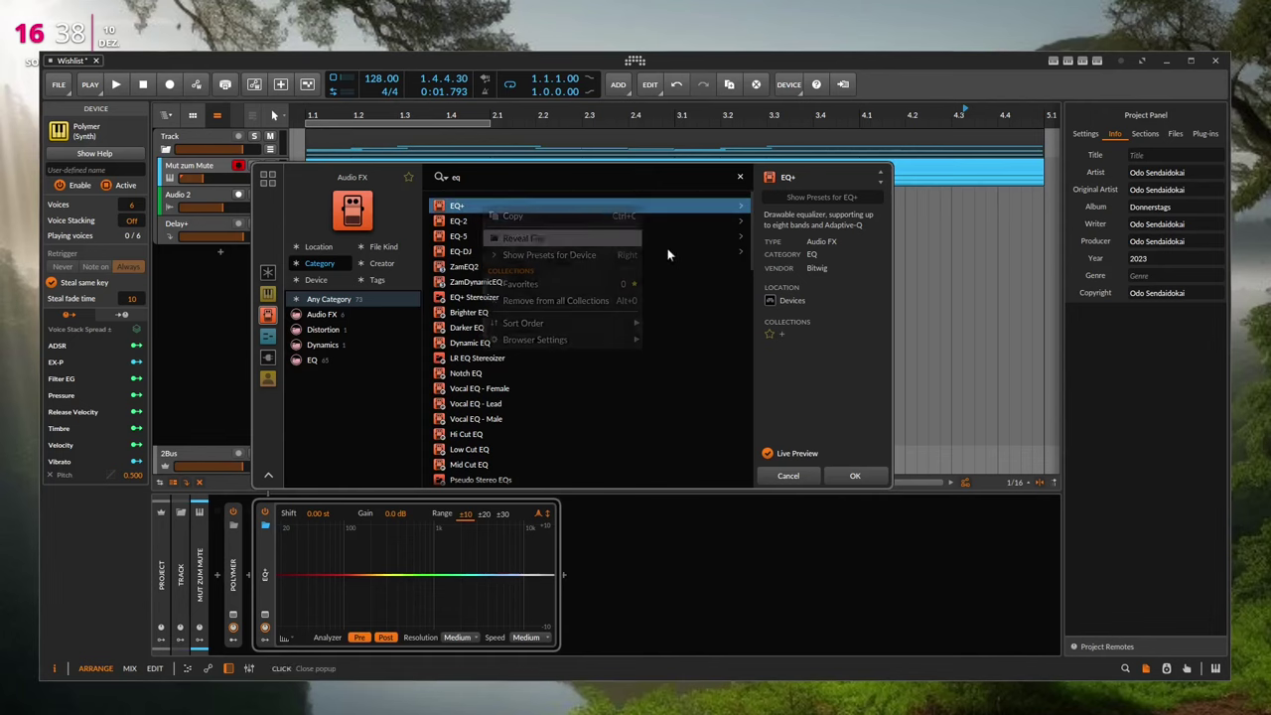
# - Search the audio effects for "rever" and select both Reverb and Room Reverb in the results
pyautogui.click(444, 178)
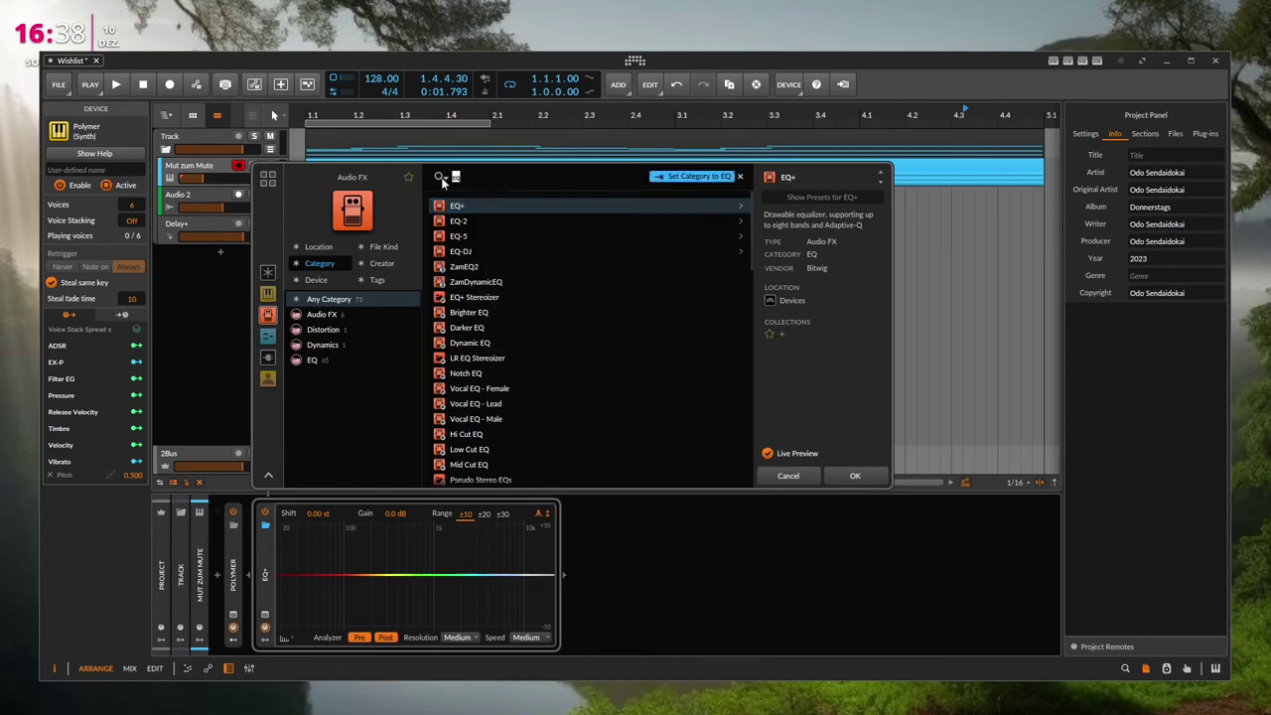
pyautogui.write('rever')
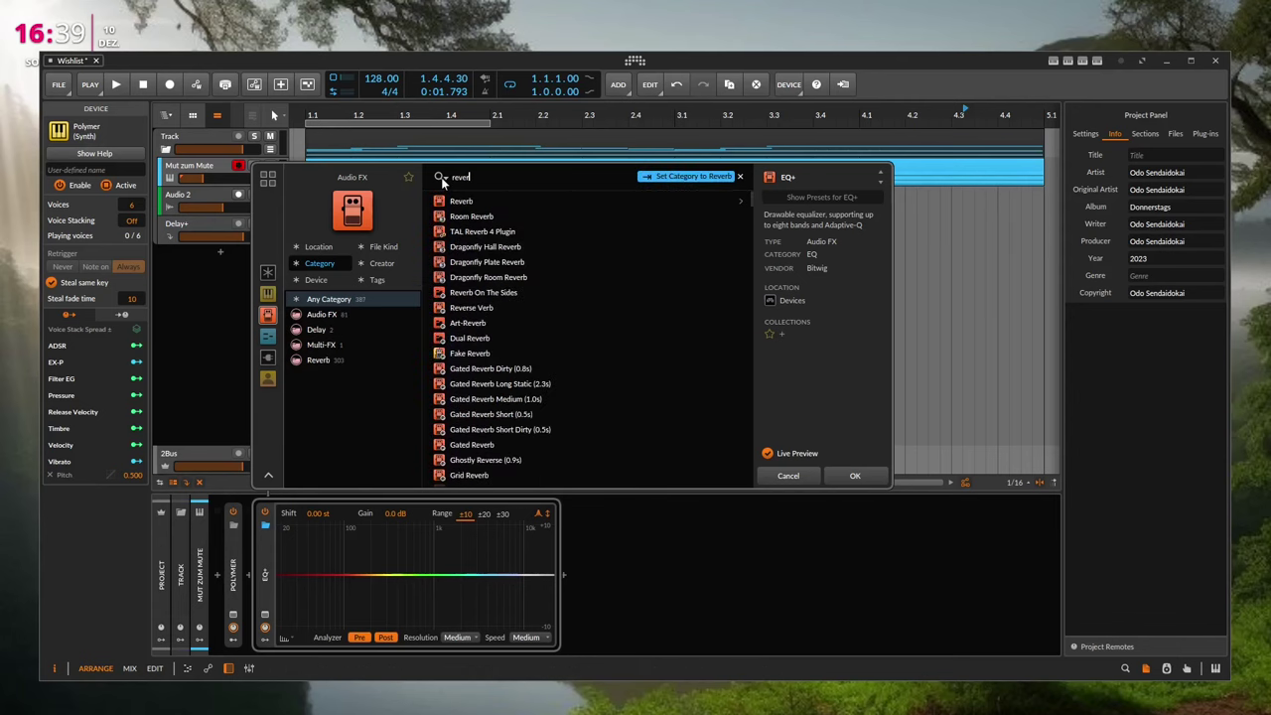
pyautogui.click(481, 203)
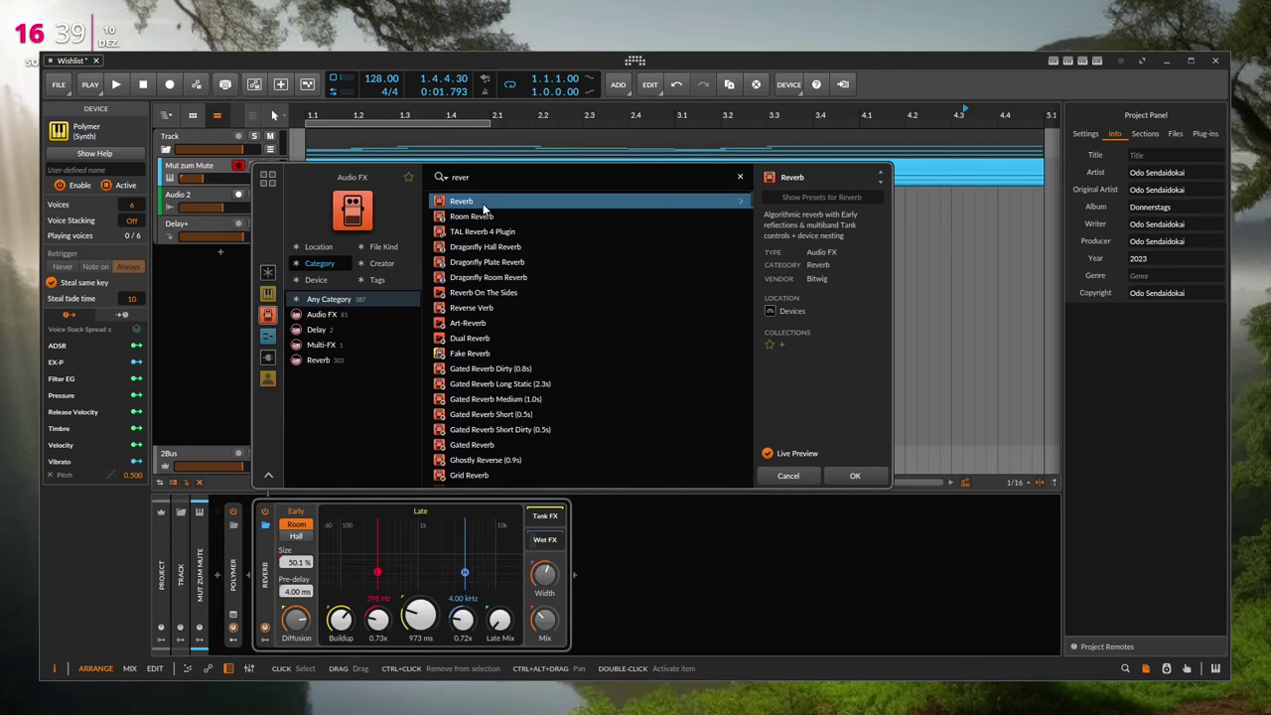
pyautogui.click(483, 214)
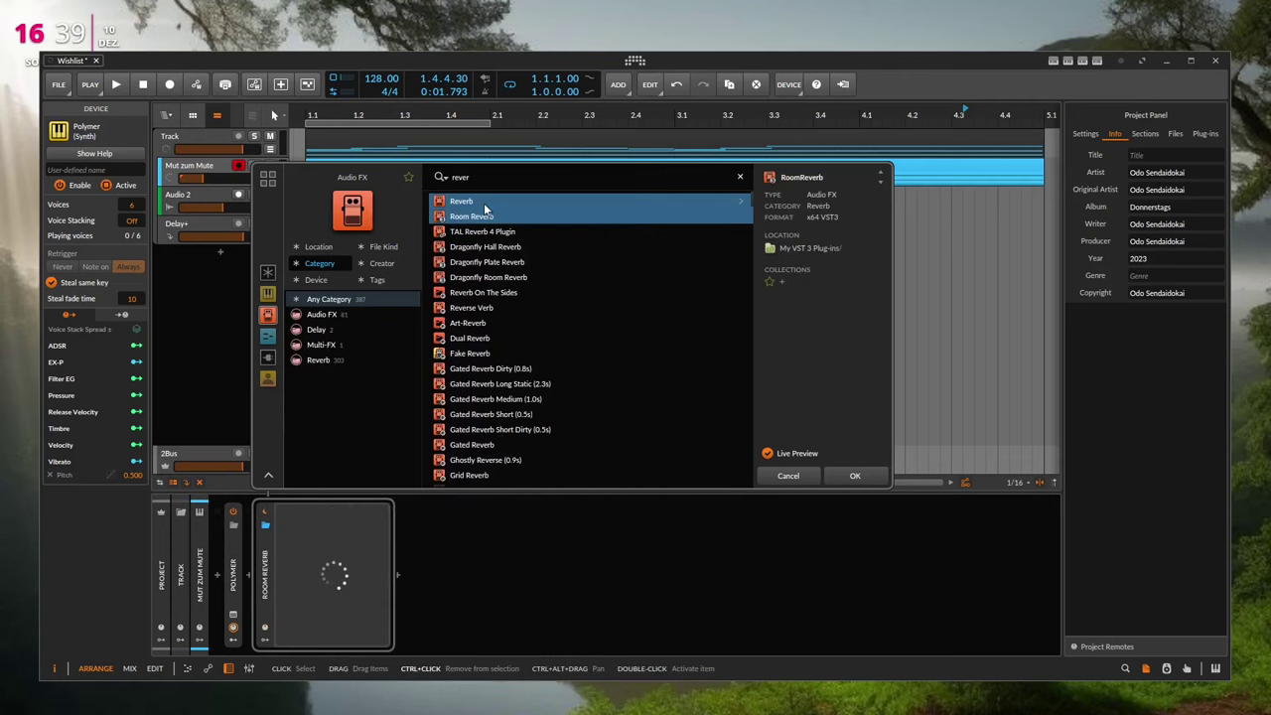
pyautogui.keyDown('ctrl'); pyautogui.click(484, 201); pyautogui.keyUp('ctrl')
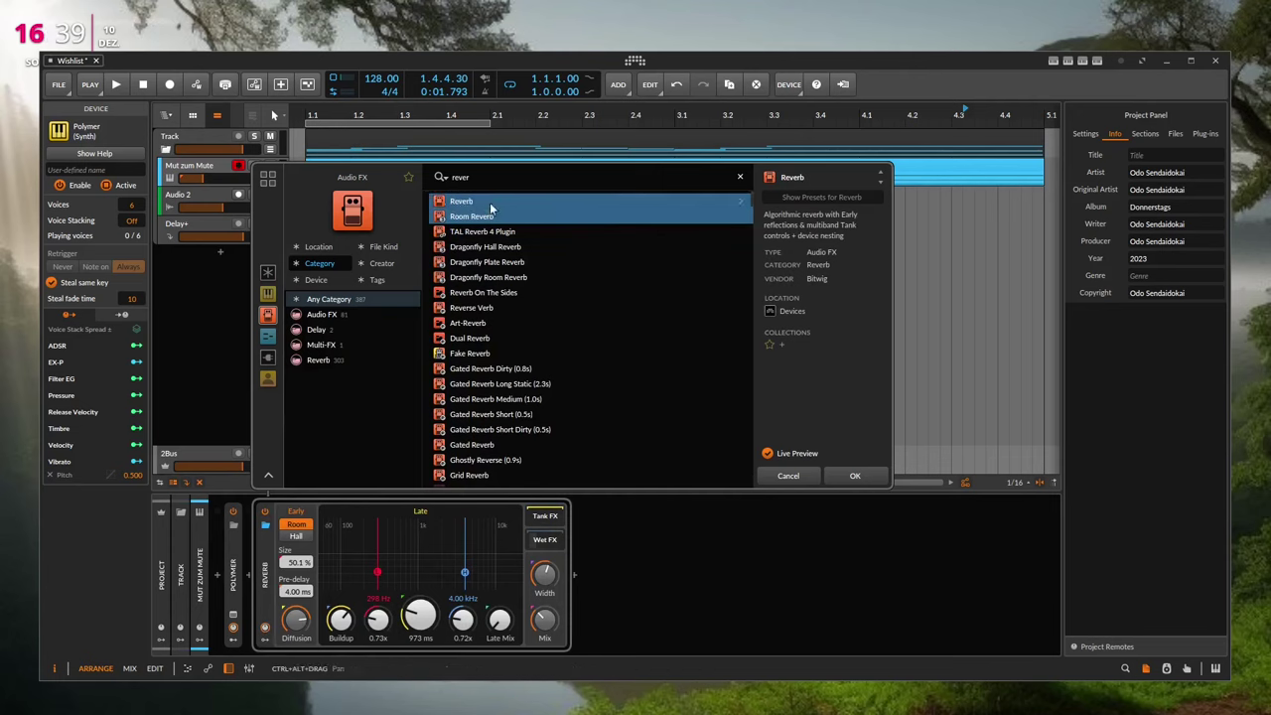
# - Search the audio effects for "delay" and insert Delay-1 after Polymer
pyautogui.doubleClick(488, 179)
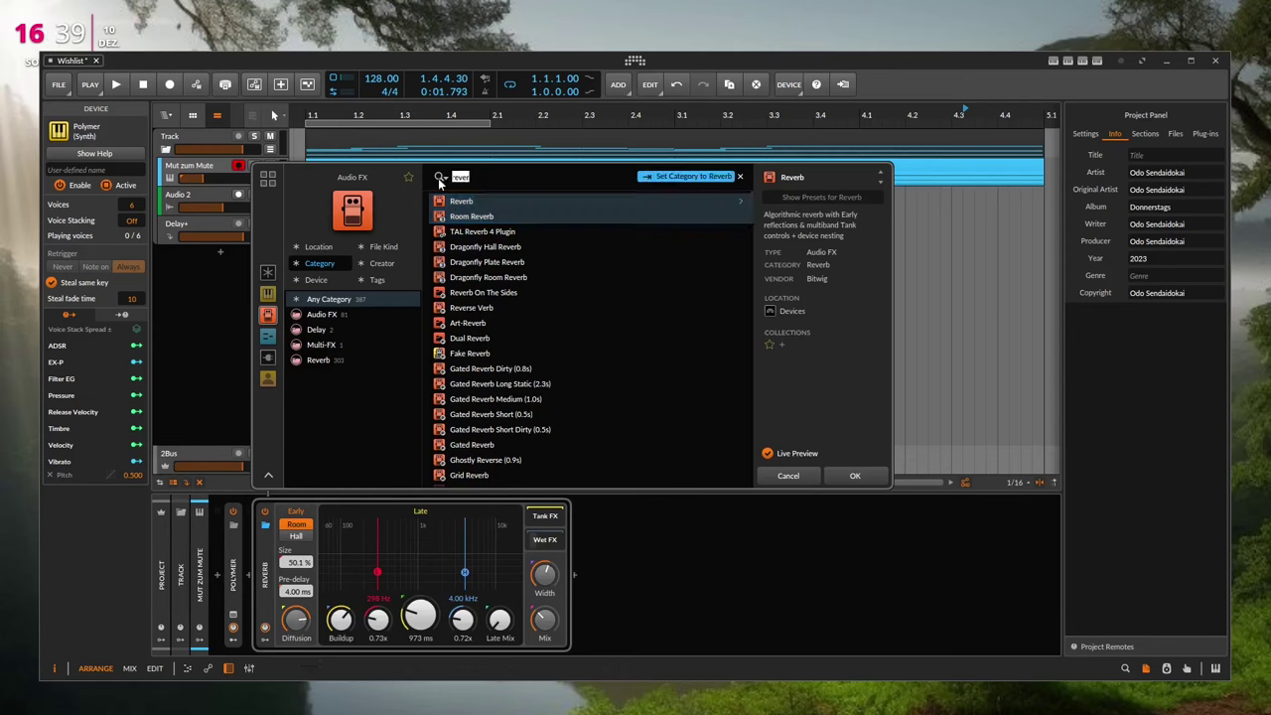
pyautogui.write('delay')
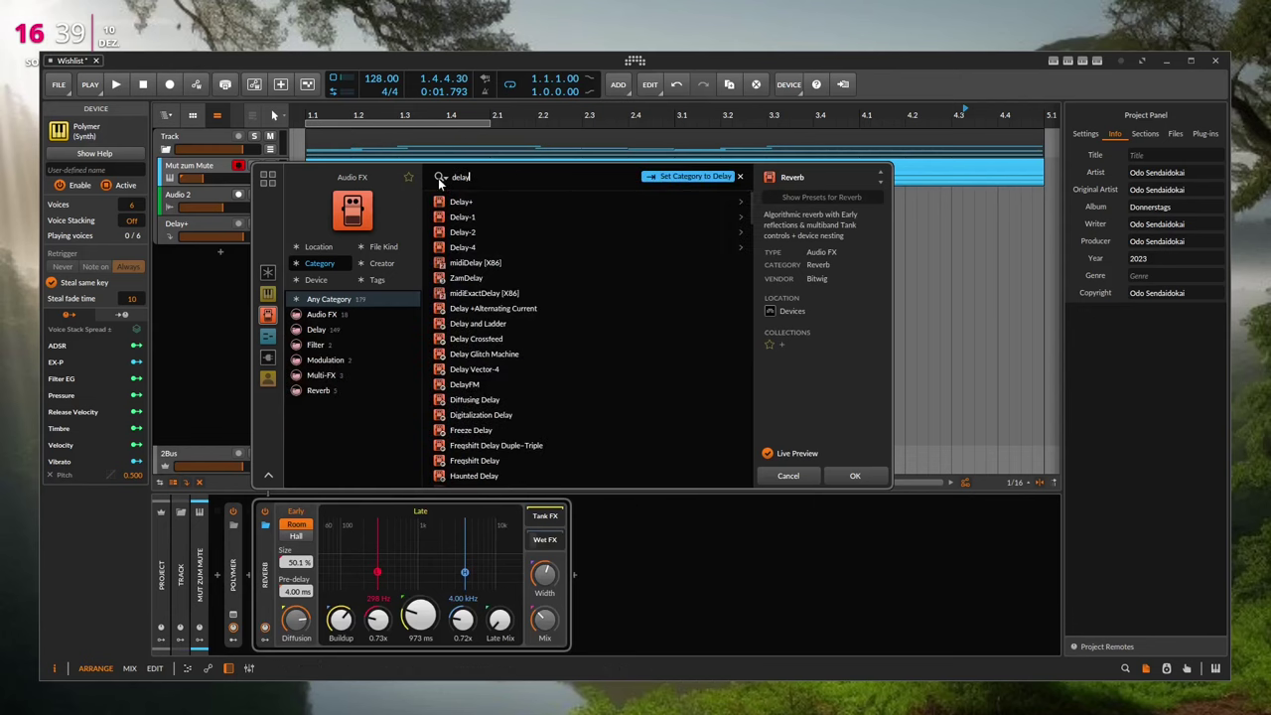
pyautogui.press('Down')
pyautogui.press('Down')
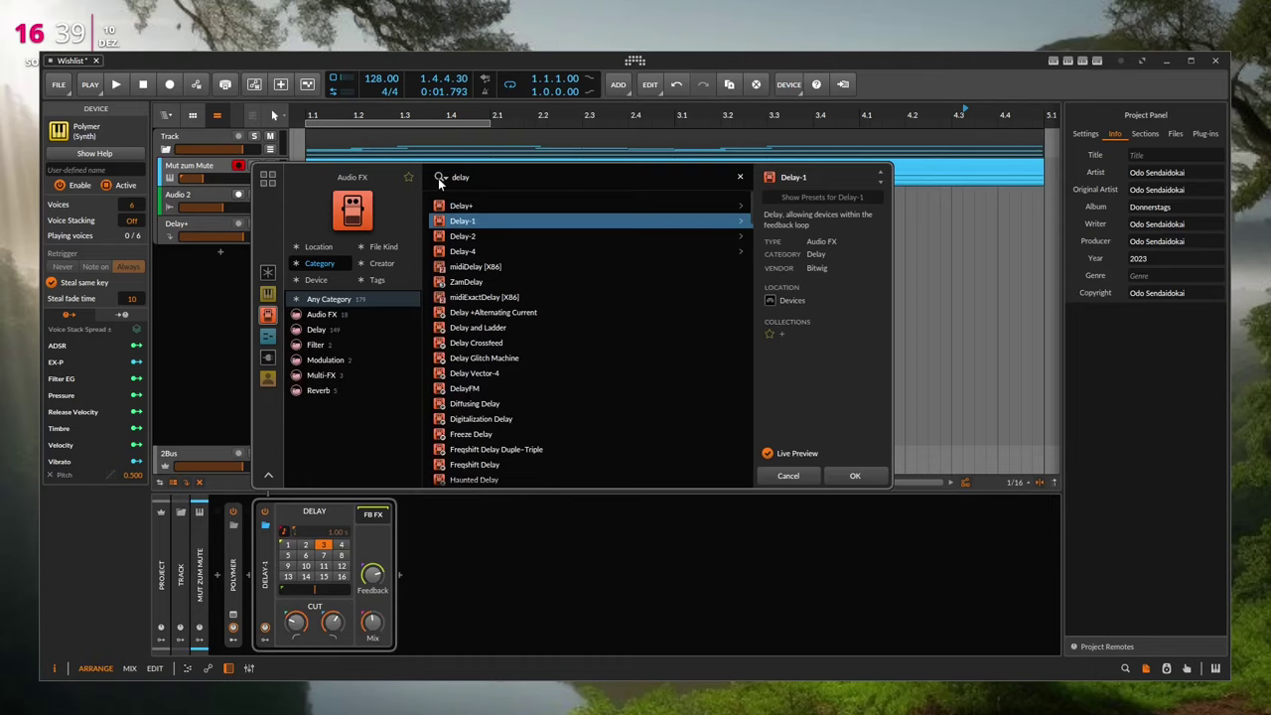
pyautogui.press('Return')
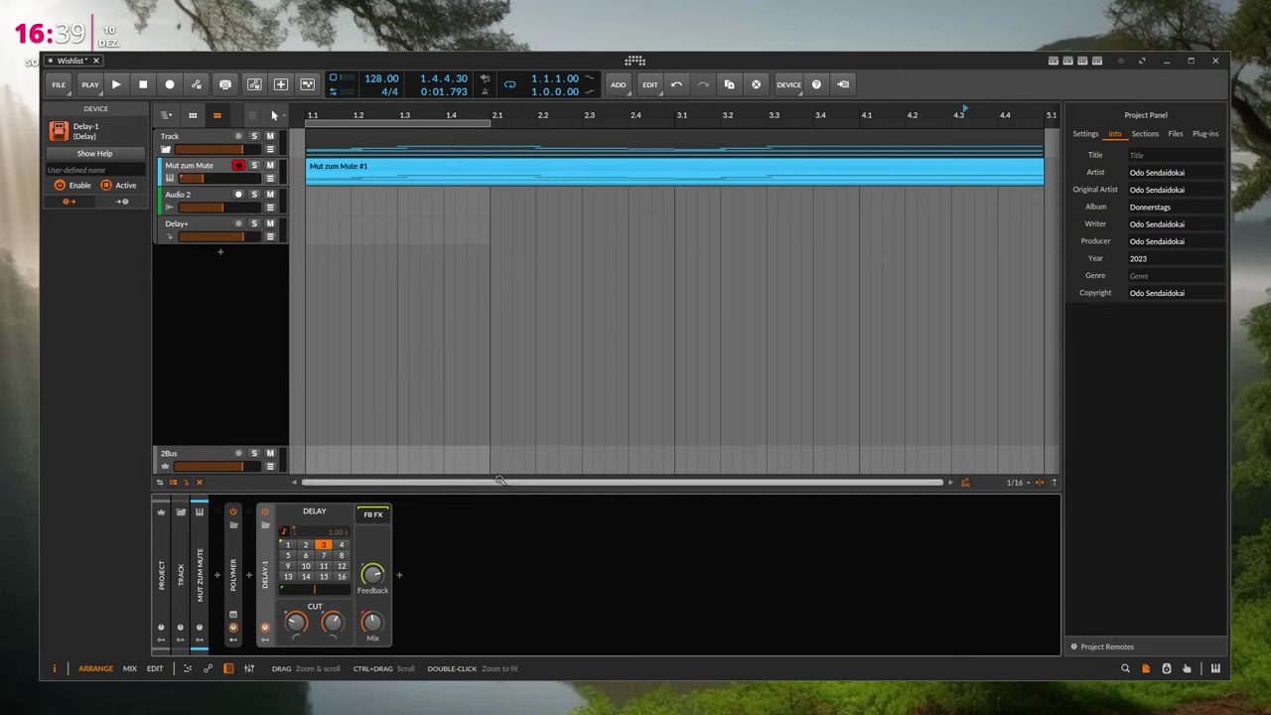
# - Search for "reverb" and insert the Reverb device after Delay-1
pyautogui.doubleClick(447, 585)
pyautogui.write('reverb')
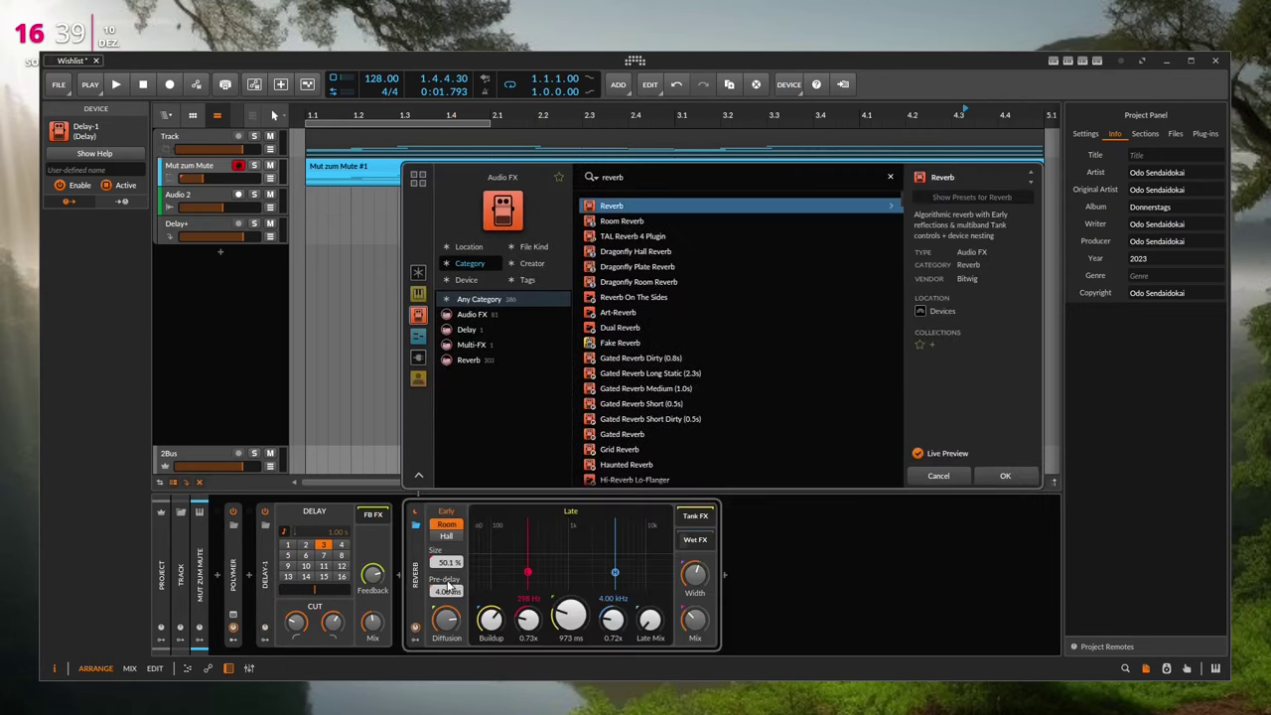
pyautogui.press('Return')
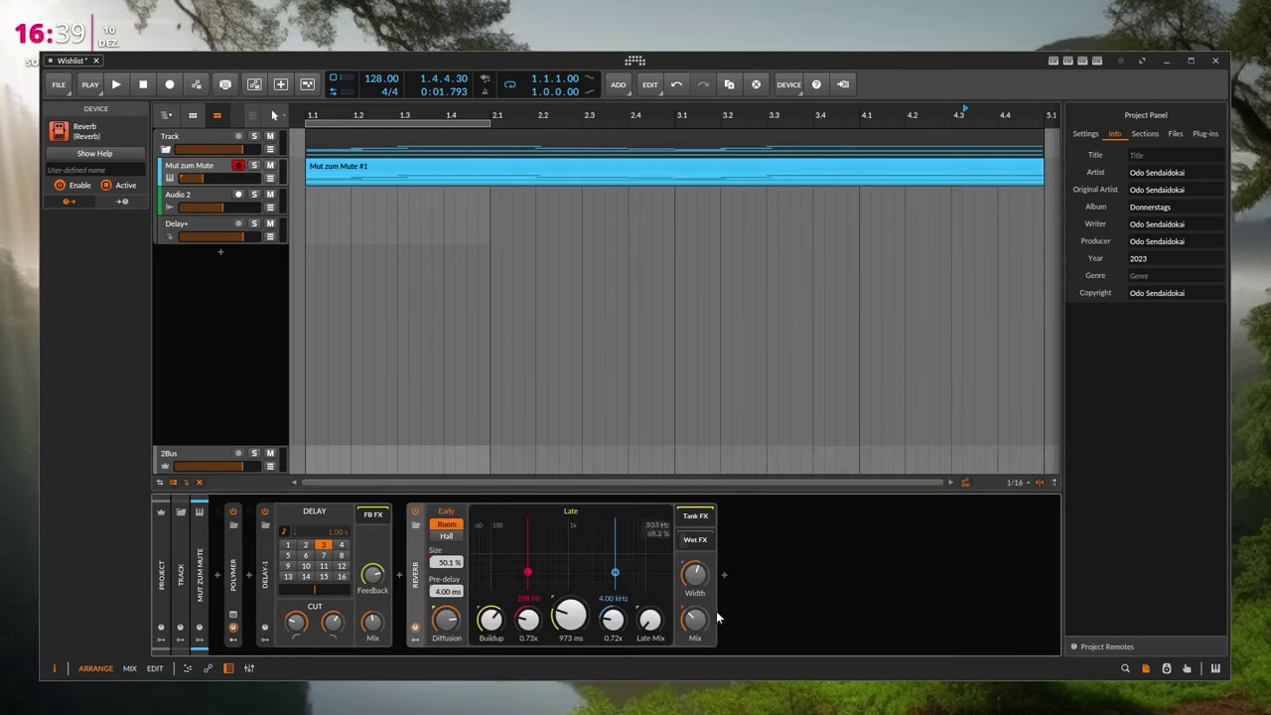
# - Search for "dyn" and insert the Dynamics device after the Reverb
pyautogui.doubleClick(900, 604)
pyautogui.write('dy')
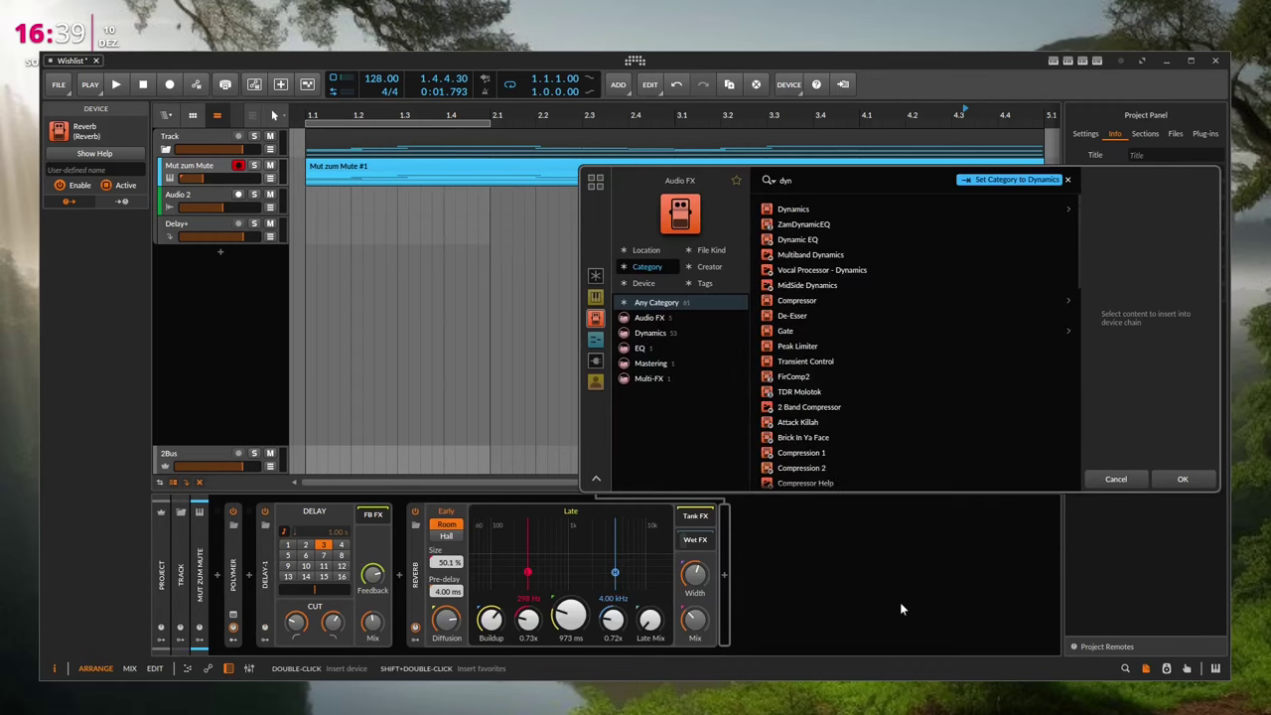
pyautogui.write('n')
pyautogui.press('Down')
pyautogui.press('Return')
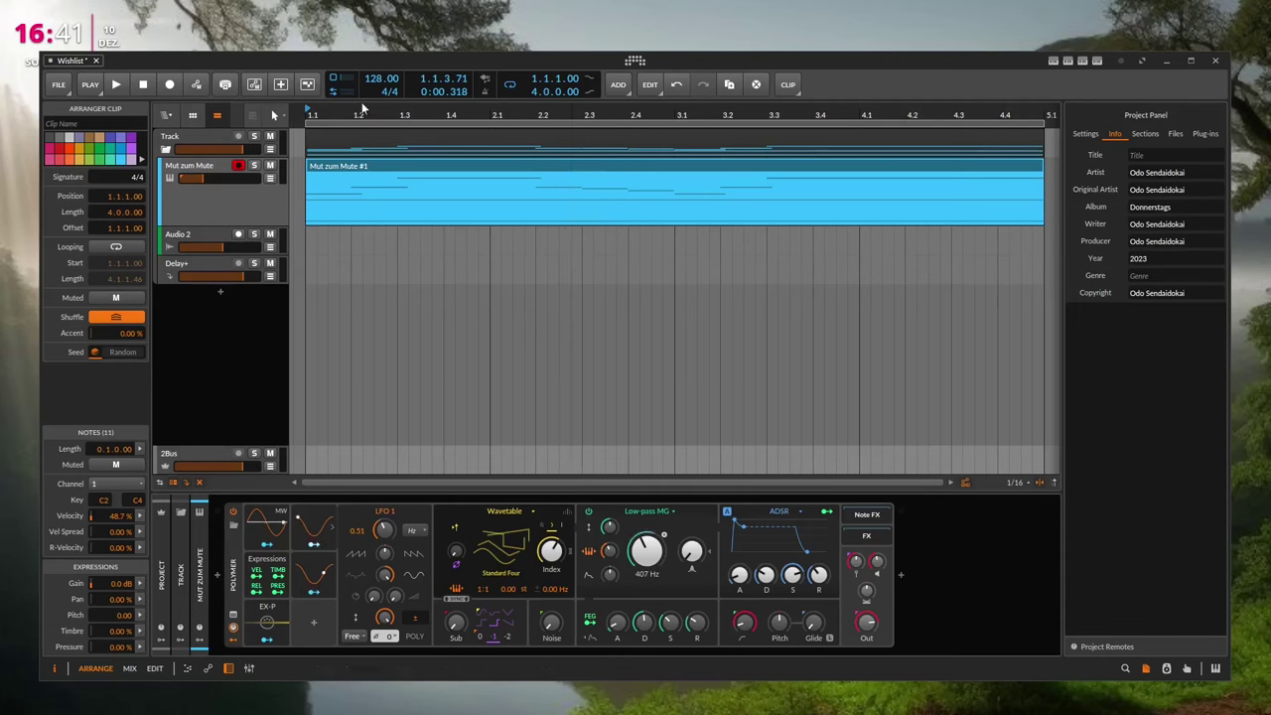
# - Play the Mut zum Mute clip while setting the waveform curve of Polymer's LFO 2 to -70 % and raising its rate
pyautogui.press('space')
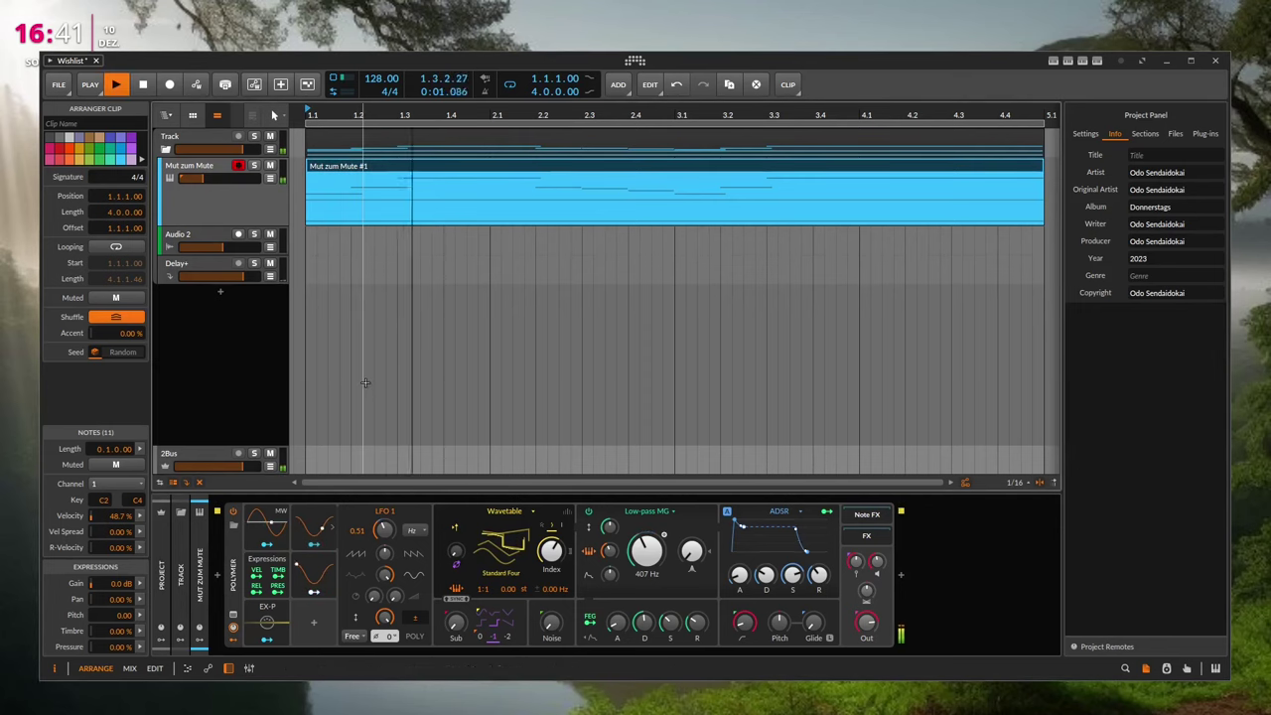
pyautogui.click(314, 574)
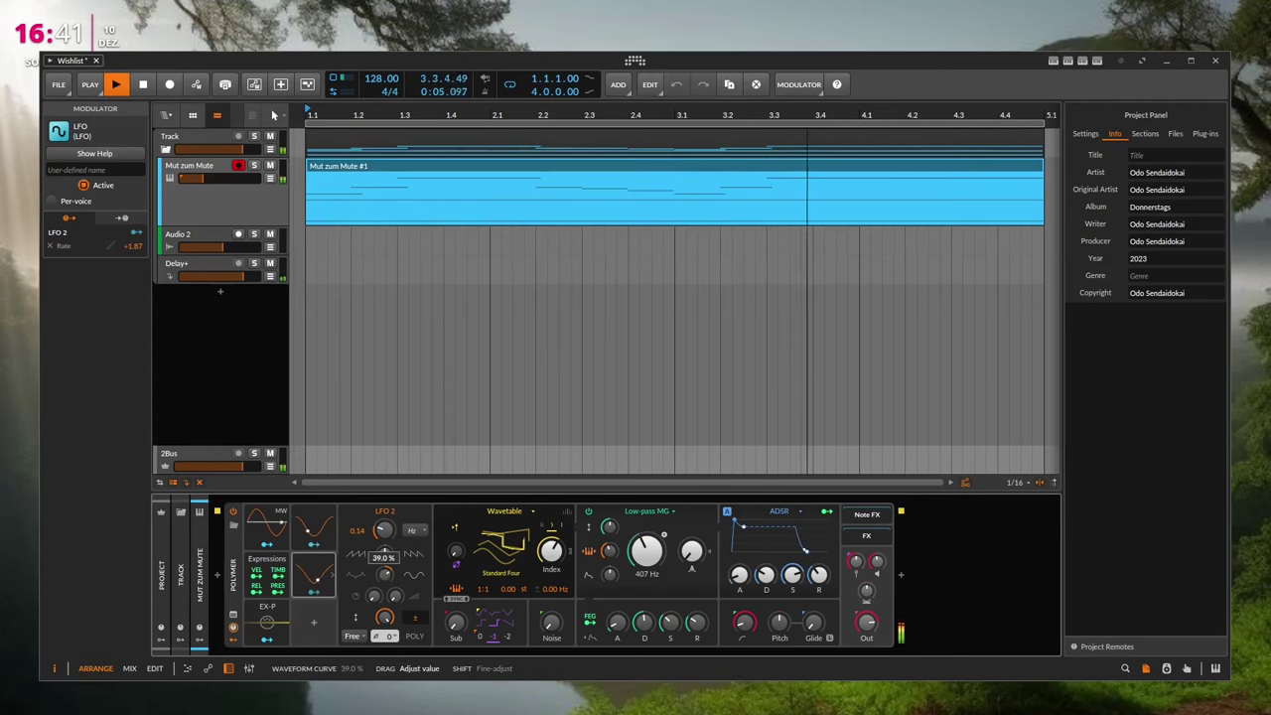
pyautogui.moveTo(383, 574)
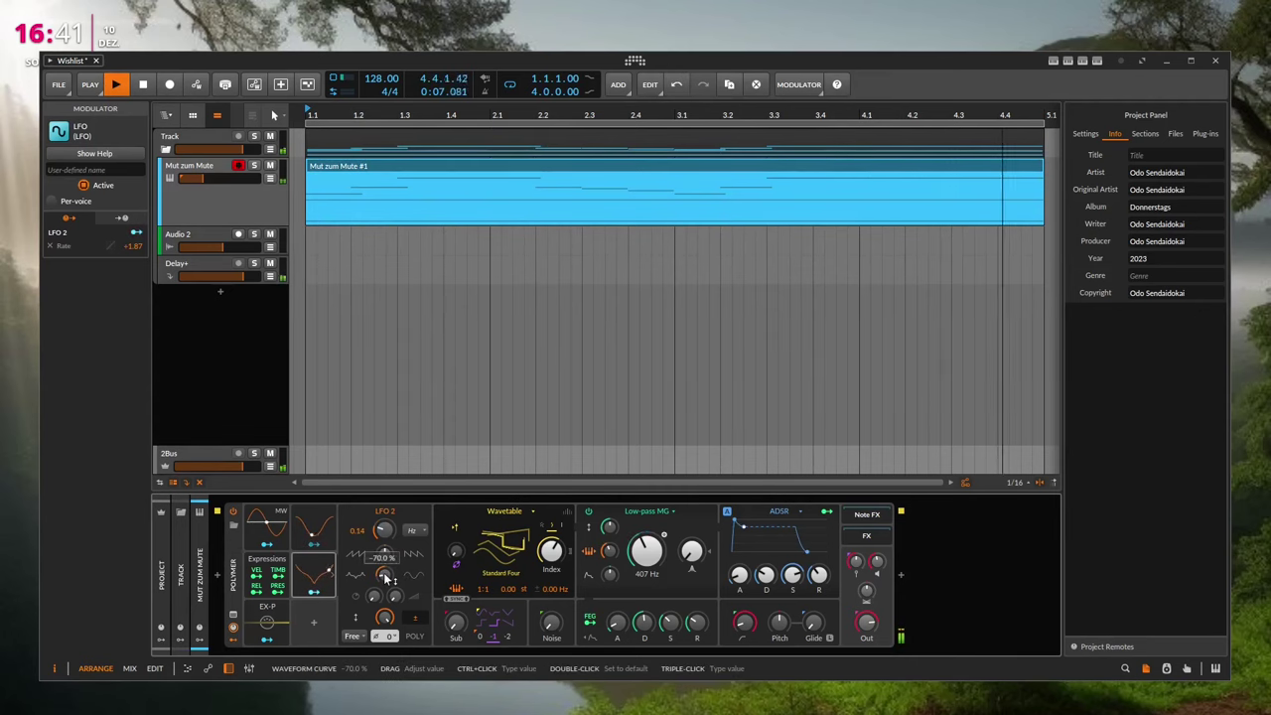
pyautogui.moveTo(381, 535); pyautogui.dragTo(381, 508)
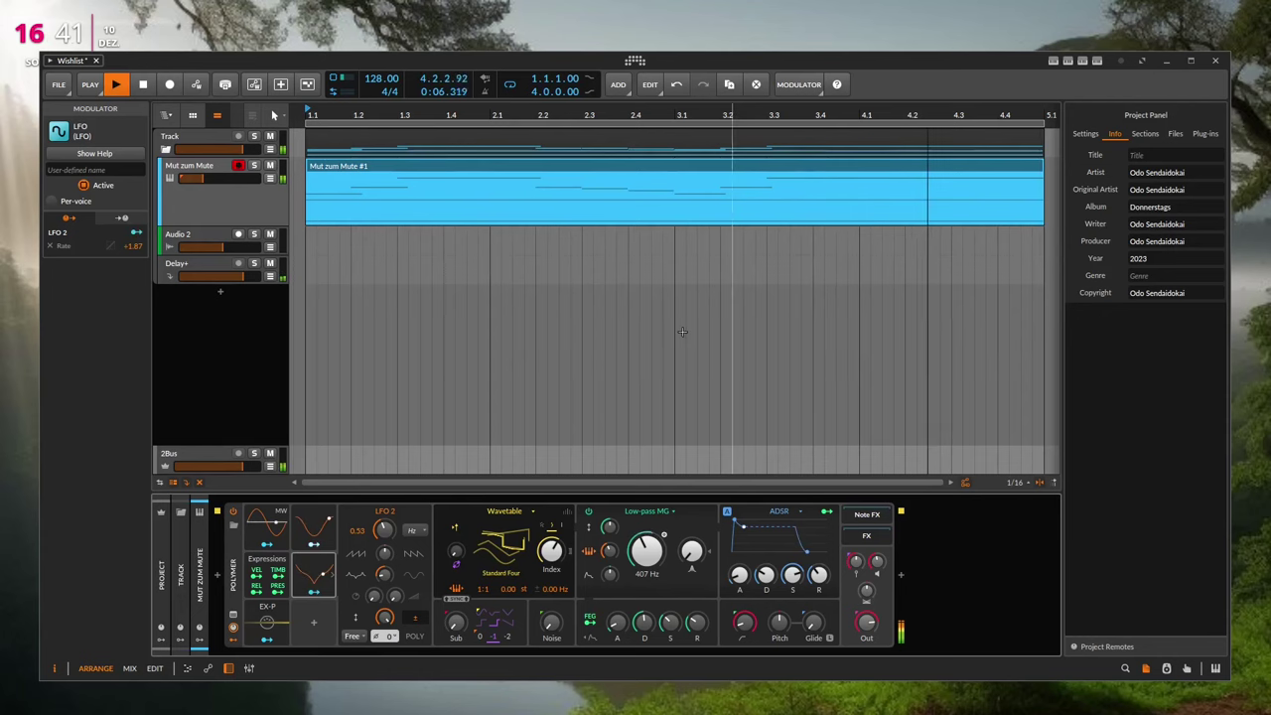
pyautogui.click(641, 319)
pyautogui.press('space')
# - Stop playback and look at the Bounce In Place and Bounce commands of the Mut zum Mute clip without running them
pyautogui.click(524, 281)
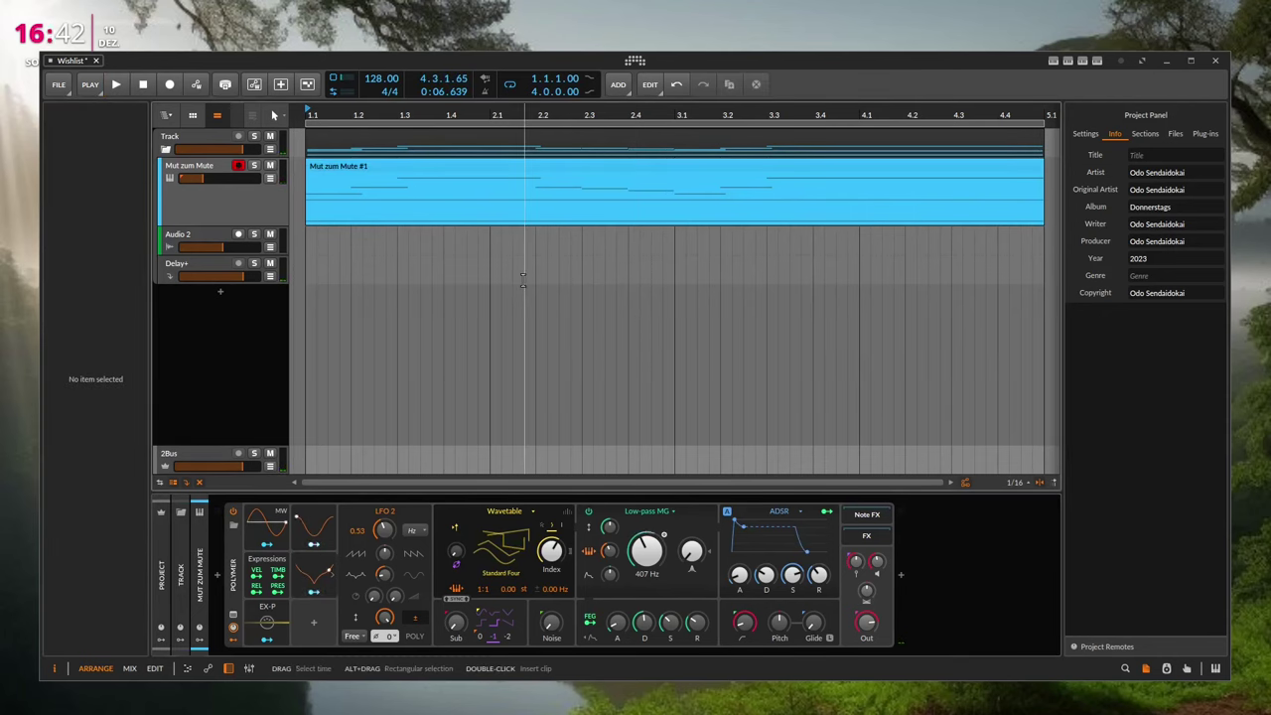
pyautogui.click(405, 154)
pyautogui.rightClick(410, 171)
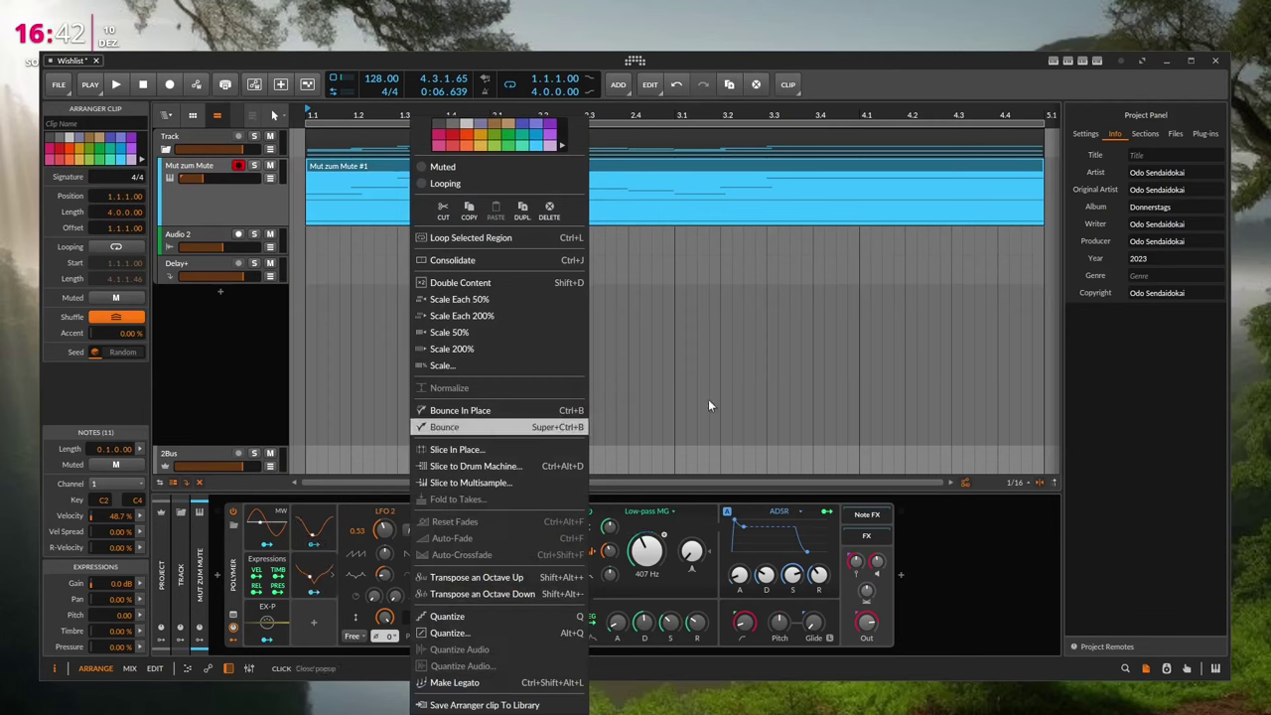
pyautogui.click(763, 379)
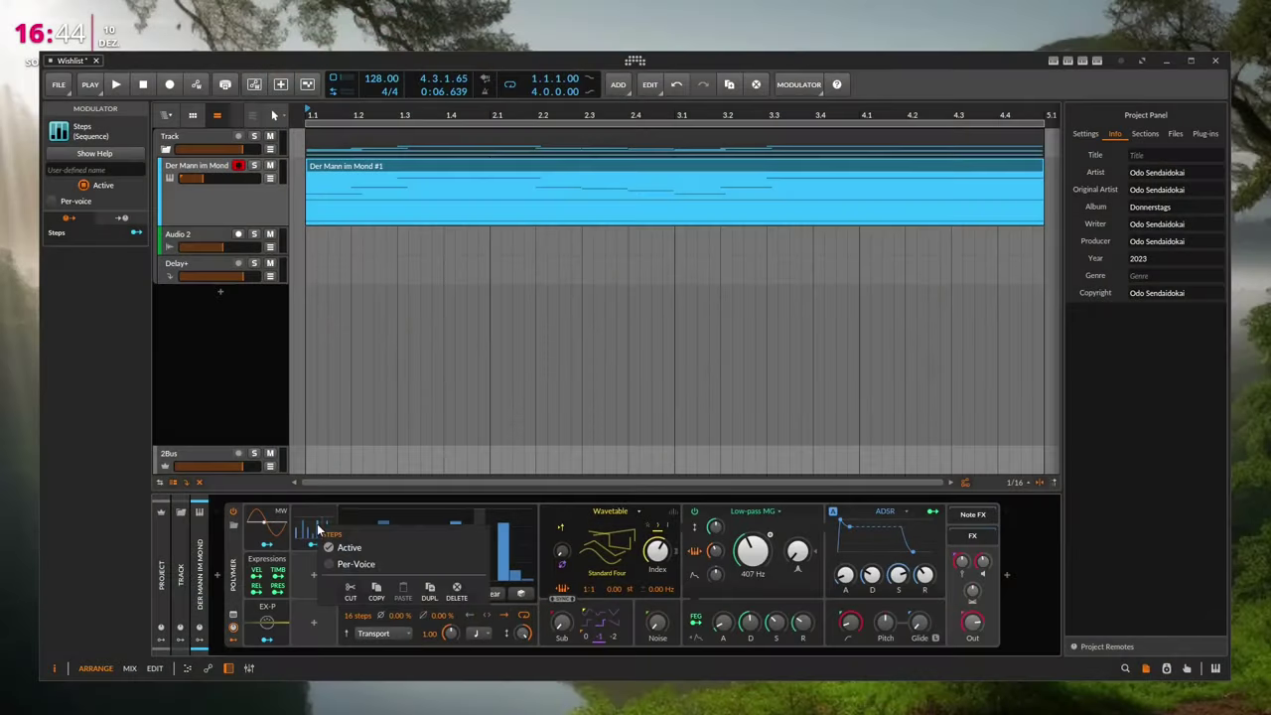
# - Check the Active and Per-Voice options of Polymer's Steps modulator
pyautogui.rightClick(318, 529)
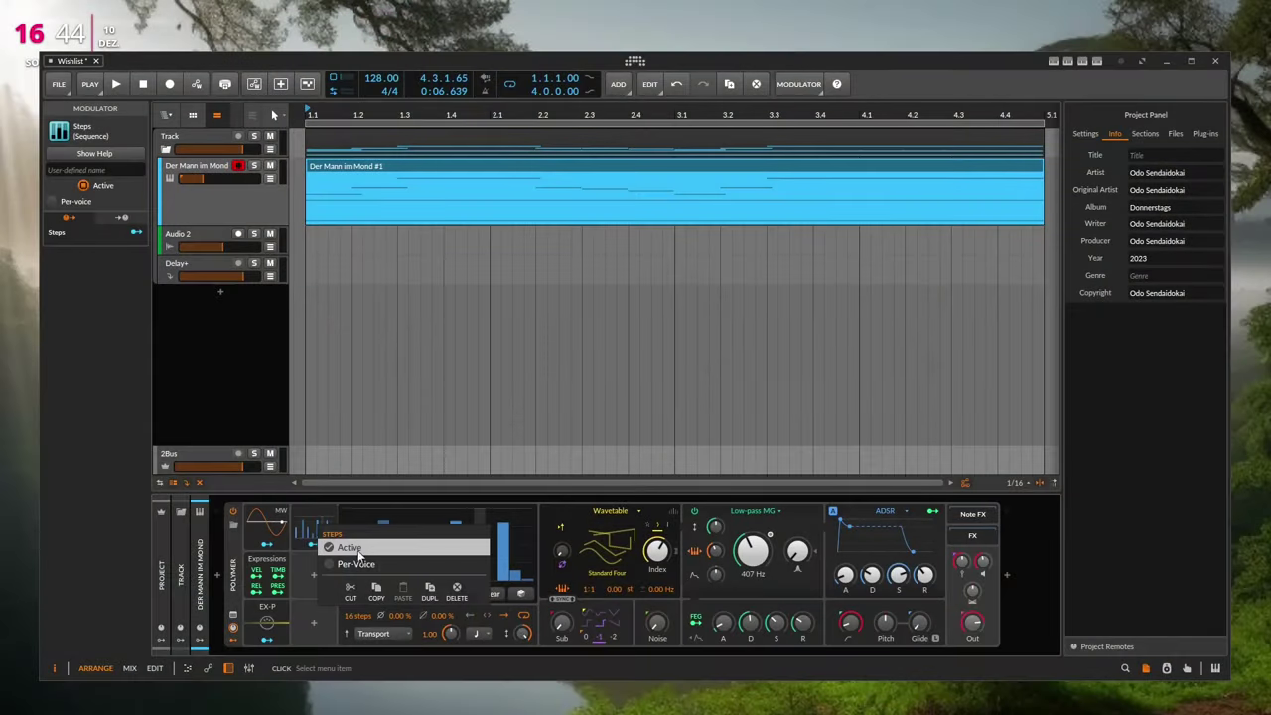
pyautogui.click(301, 532)
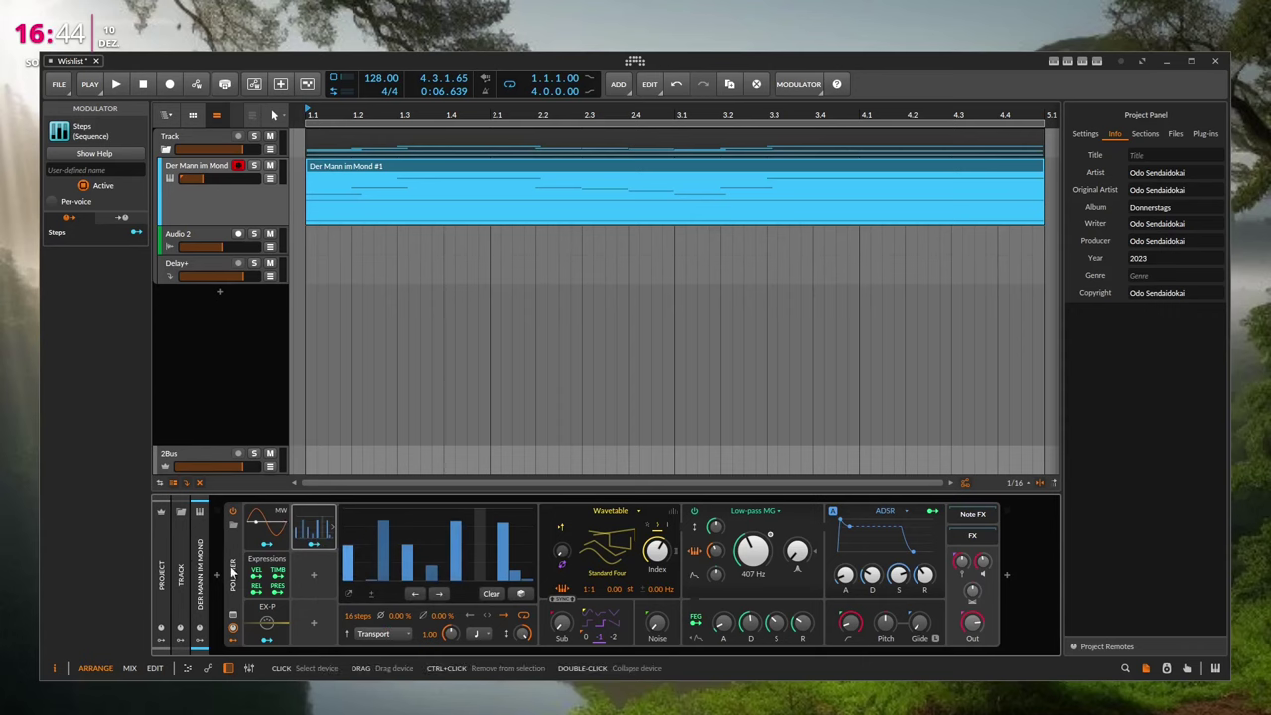
# - Load the Analogical 3 preset into Polymer and view its modulators
pyautogui.click(232, 534)
pyautogui.click(231, 534)
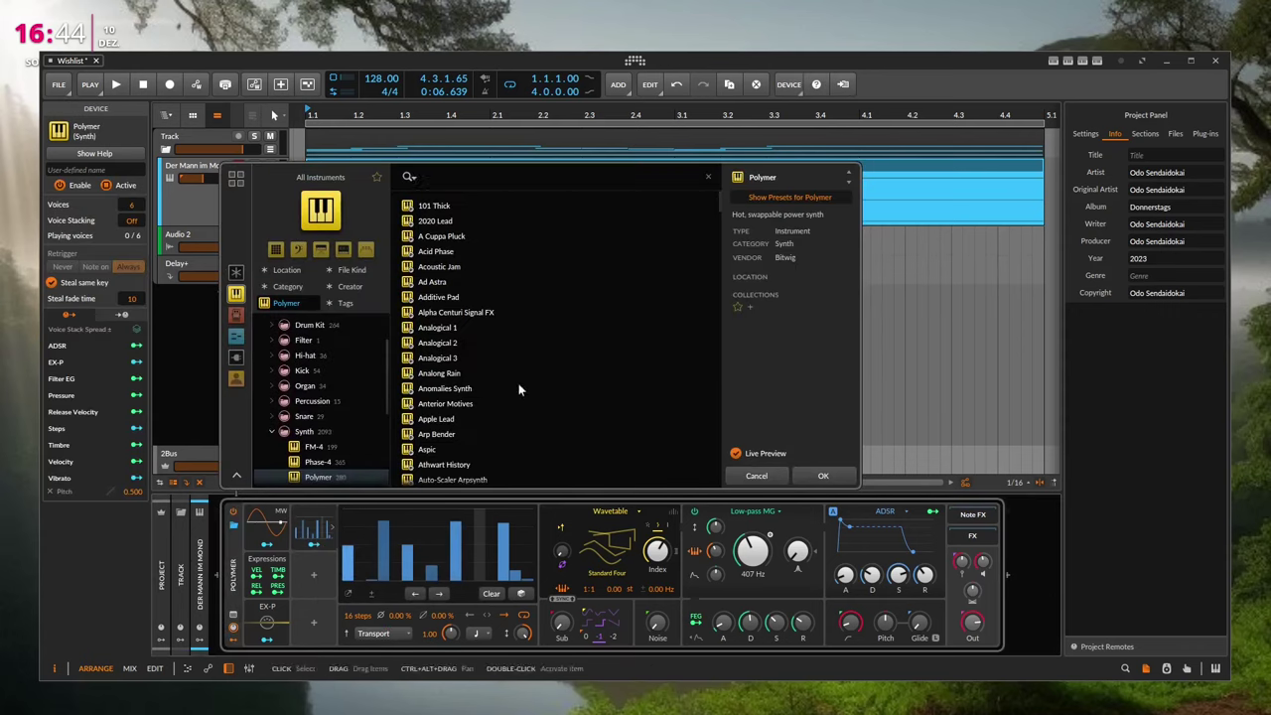
pyautogui.click(460, 357)
pyautogui.doubleClick(460, 357)
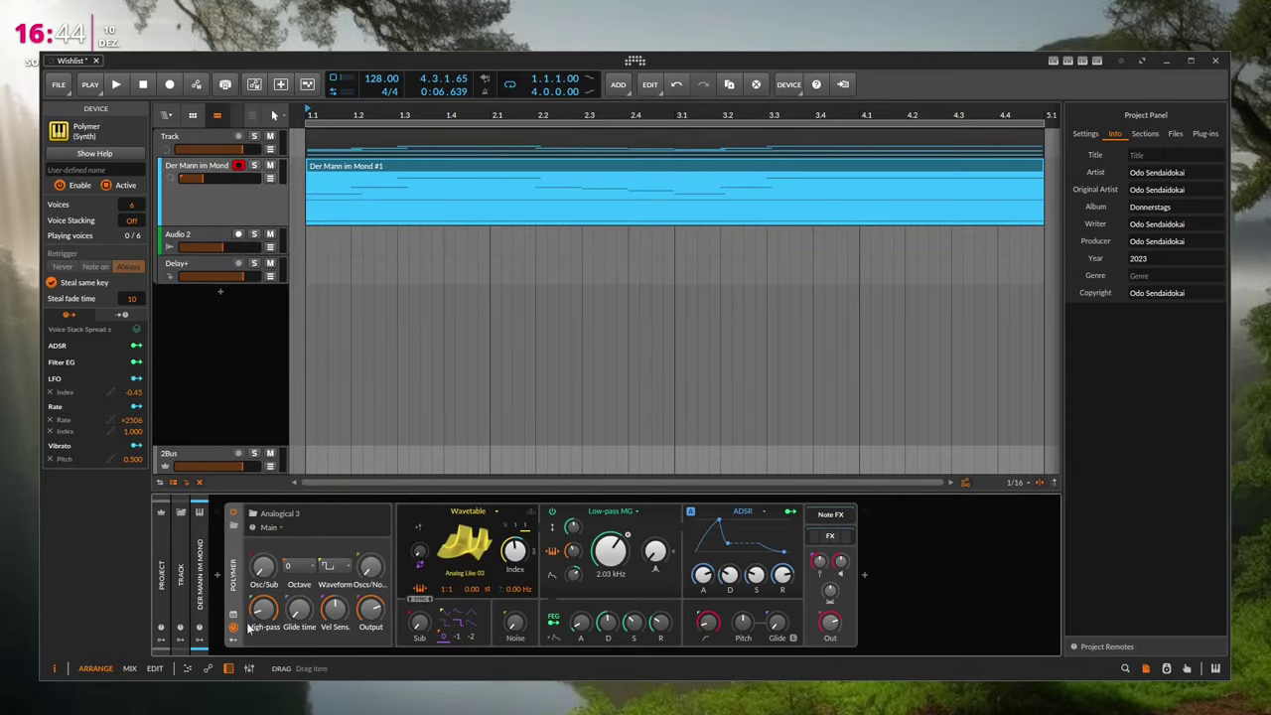
pyautogui.click(233, 641)
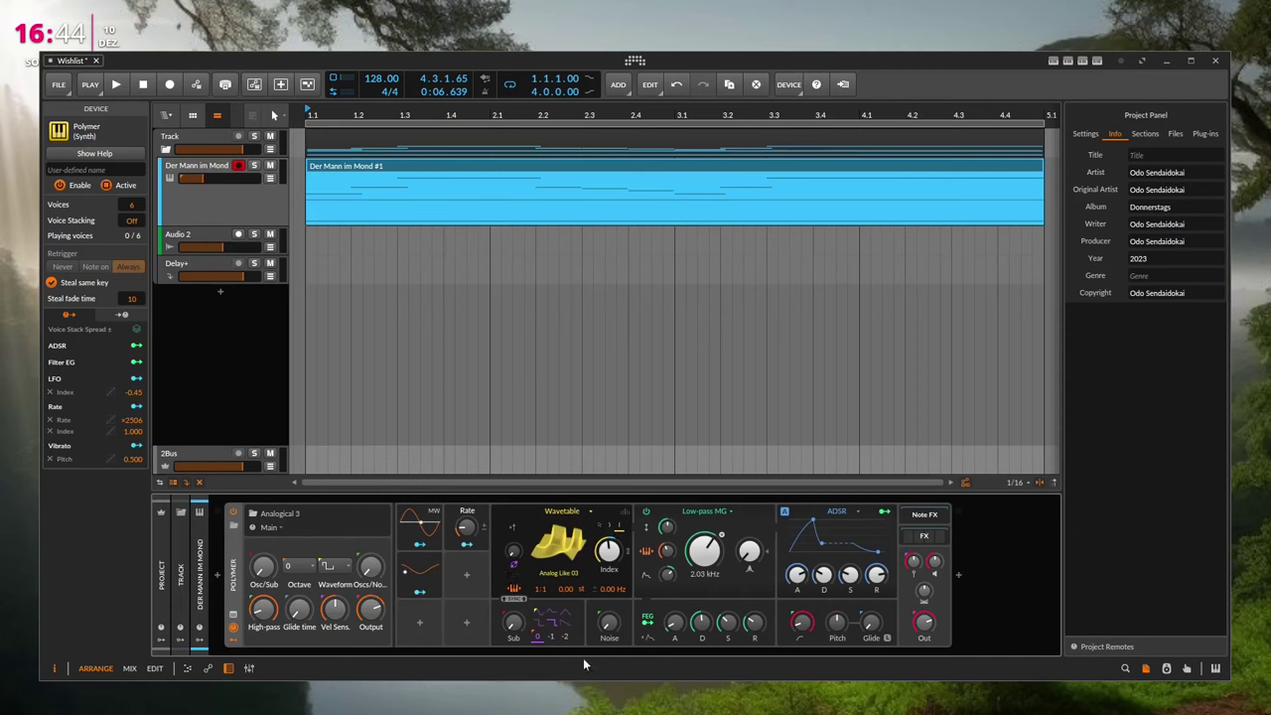
pyautogui.click(235, 639)
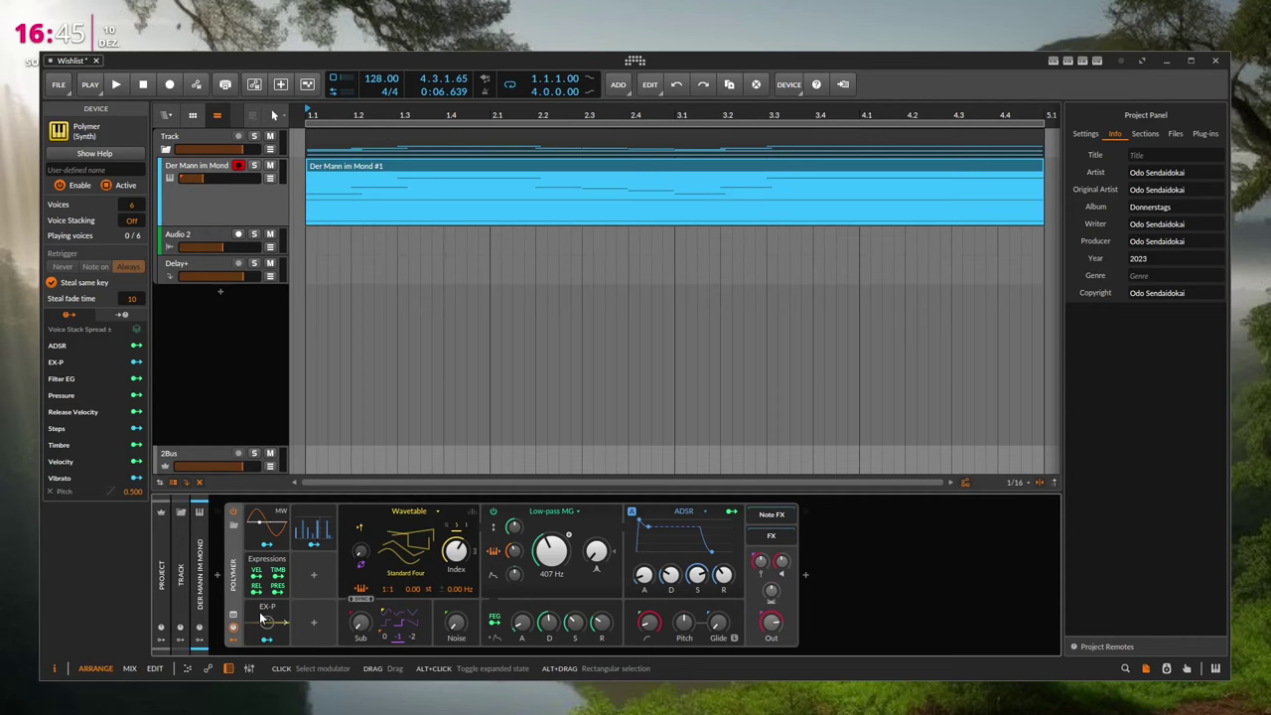
# - Show the step editor of Polymer's Steps modulator and select the Polymer device
pyautogui.click(326, 529)
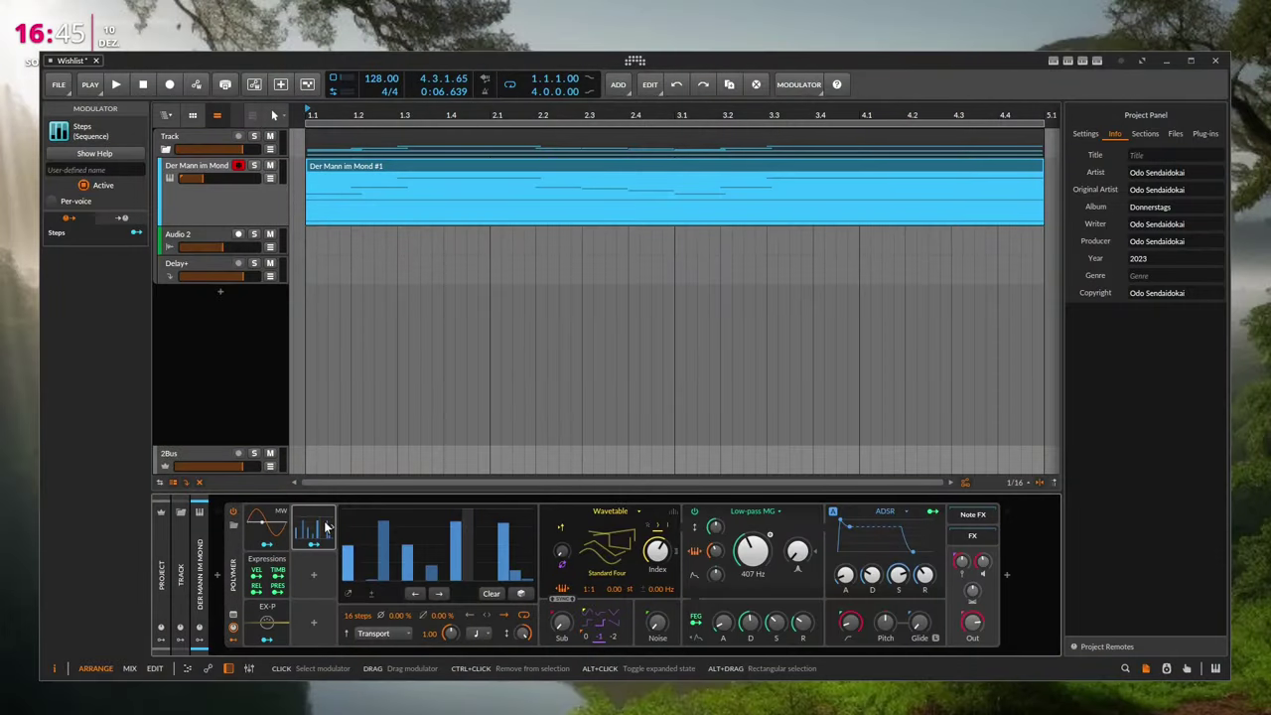
pyautogui.click(242, 536)
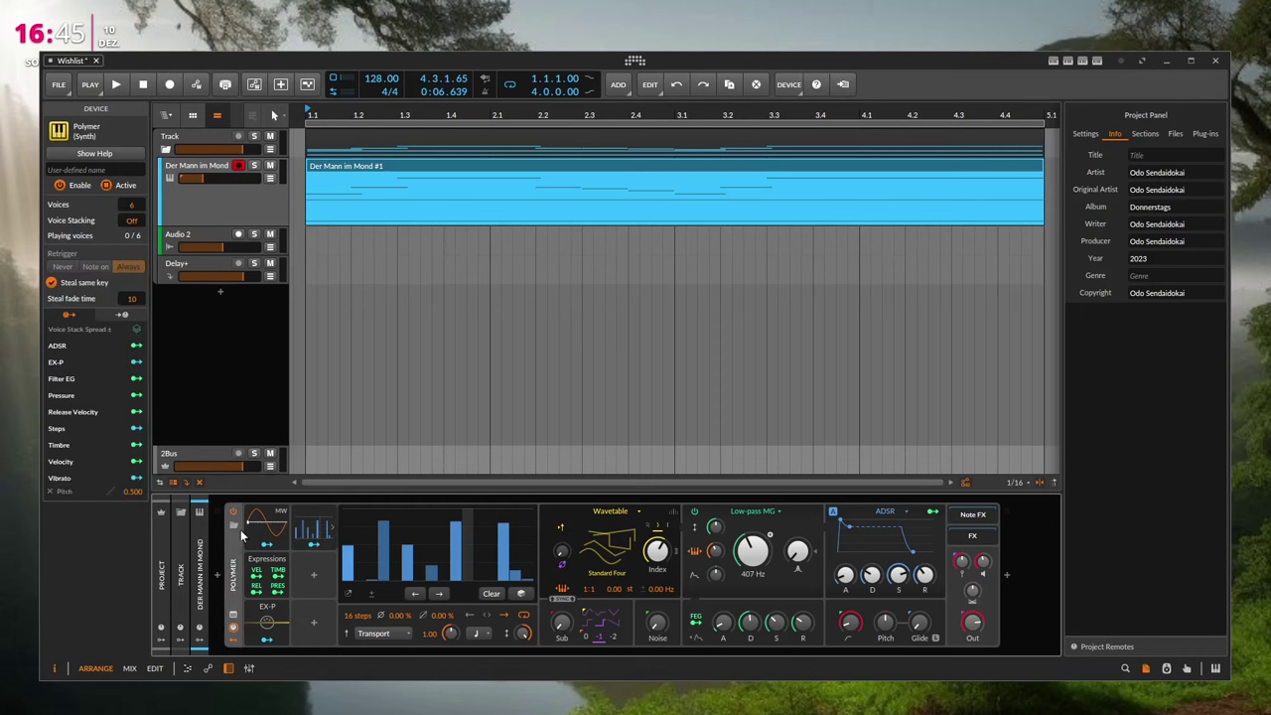
pyautogui.click(235, 529)
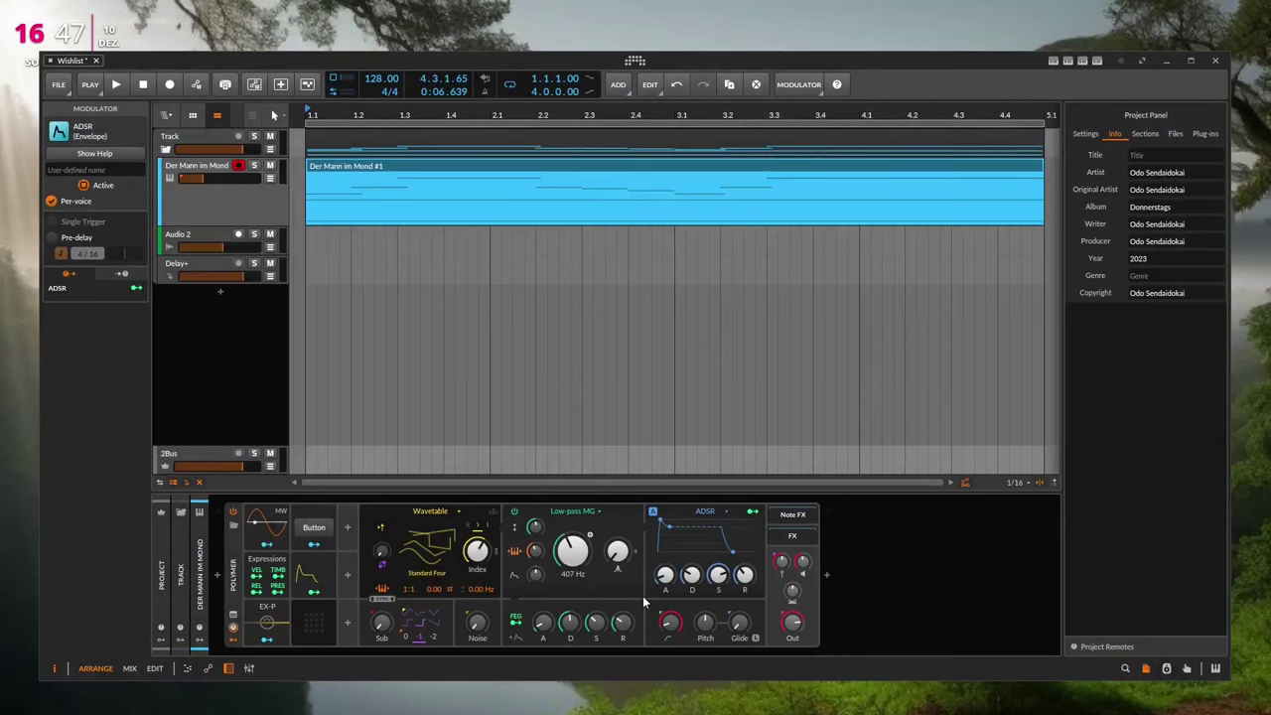
# - Raise Polymer's Low-pass MG cutoff to 628 Hz and check the context options of the cutoff knob
pyautogui.moveTo(579, 549); pyautogui.dragTo(579, 521)
pyautogui.scroll(4, 579, 549)
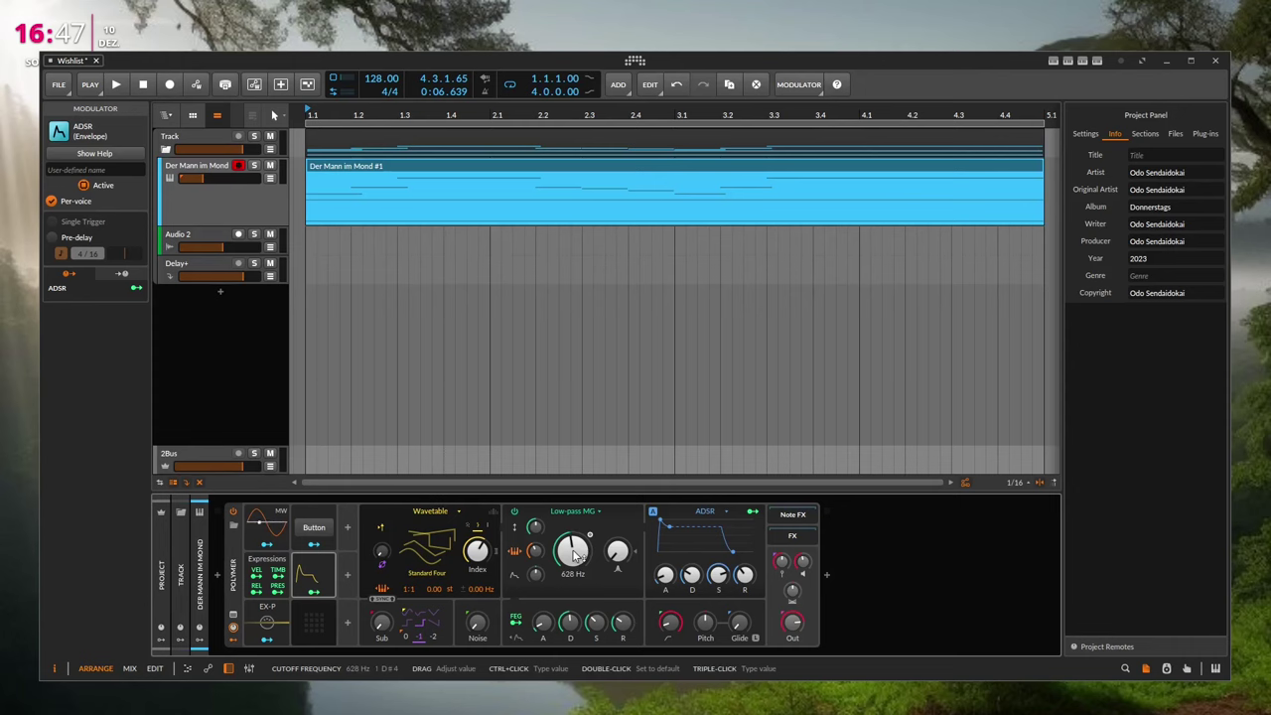
pyautogui.rightClick(574, 554)
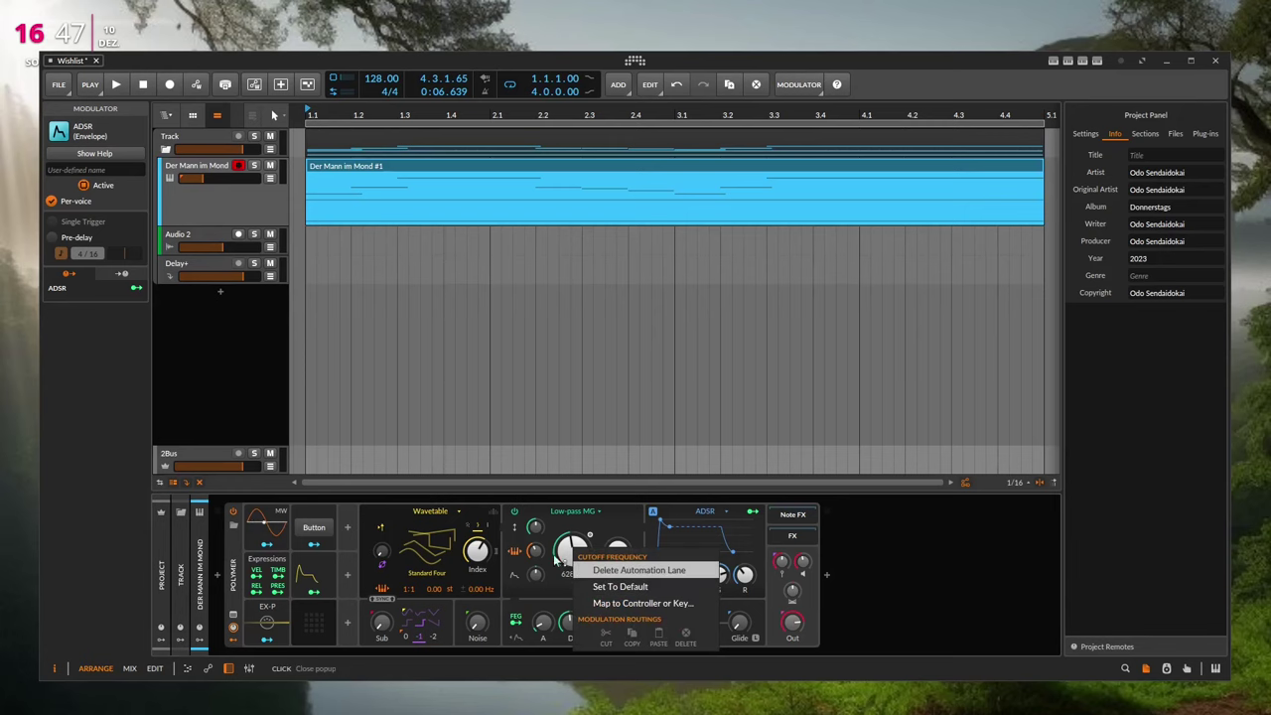
pyautogui.click(564, 549)
# - Insert an LFO modulator into Polymer and route it to the filter cutoff with an amount of 23.00
pyautogui.click(347, 527)
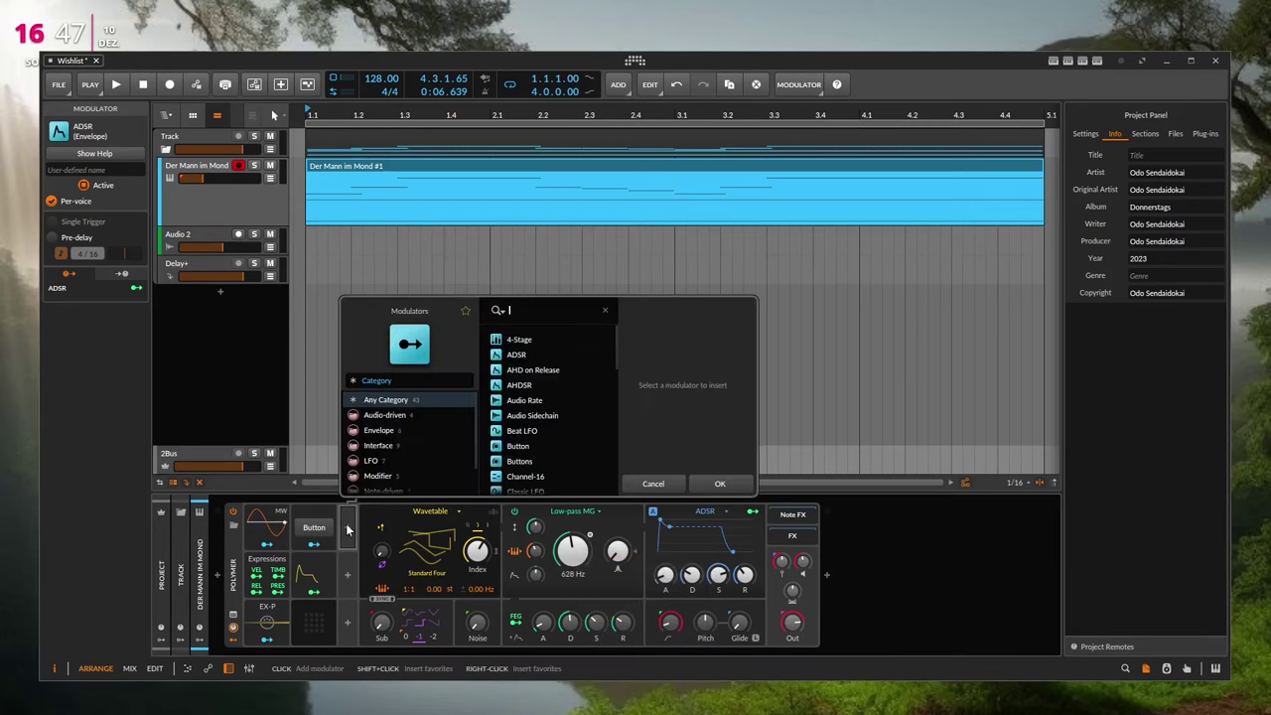
pyautogui.write('lfo')
pyautogui.press('Return')
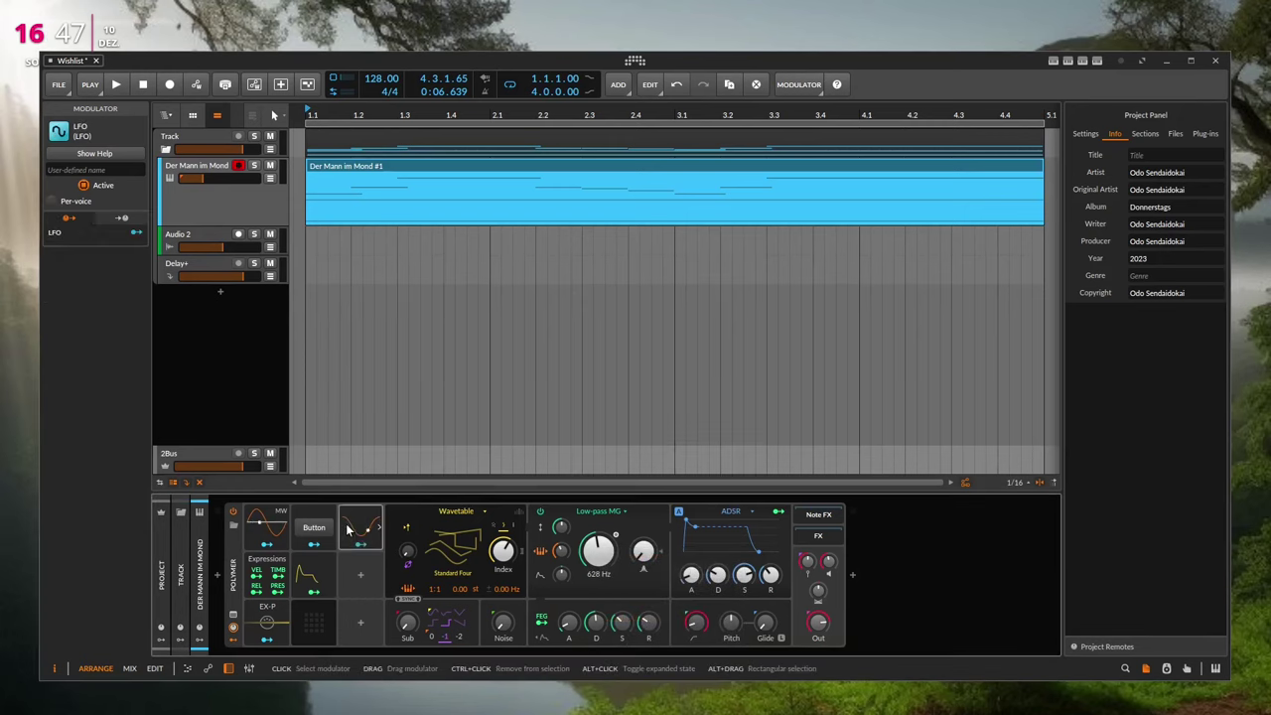
pyautogui.moveTo(597, 551)
pyautogui.mouseDown()
pyautogui.moveTo(596, 527)
pyautogui.moveTo(585, 561)
pyautogui.mouseUp()
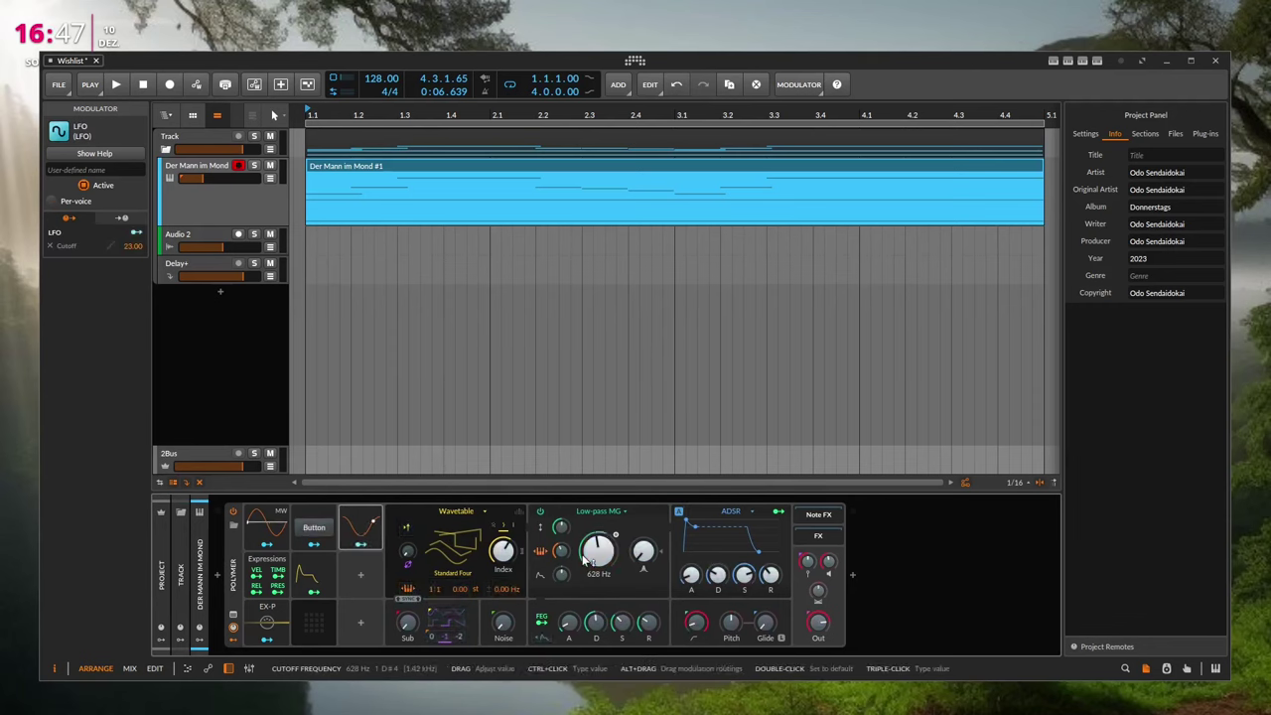
# - Remove the LFO modulator from Polymer and return to the filter cutoff's context options
pyautogui.rightClick(345, 527)
pyautogui.click(383, 560)
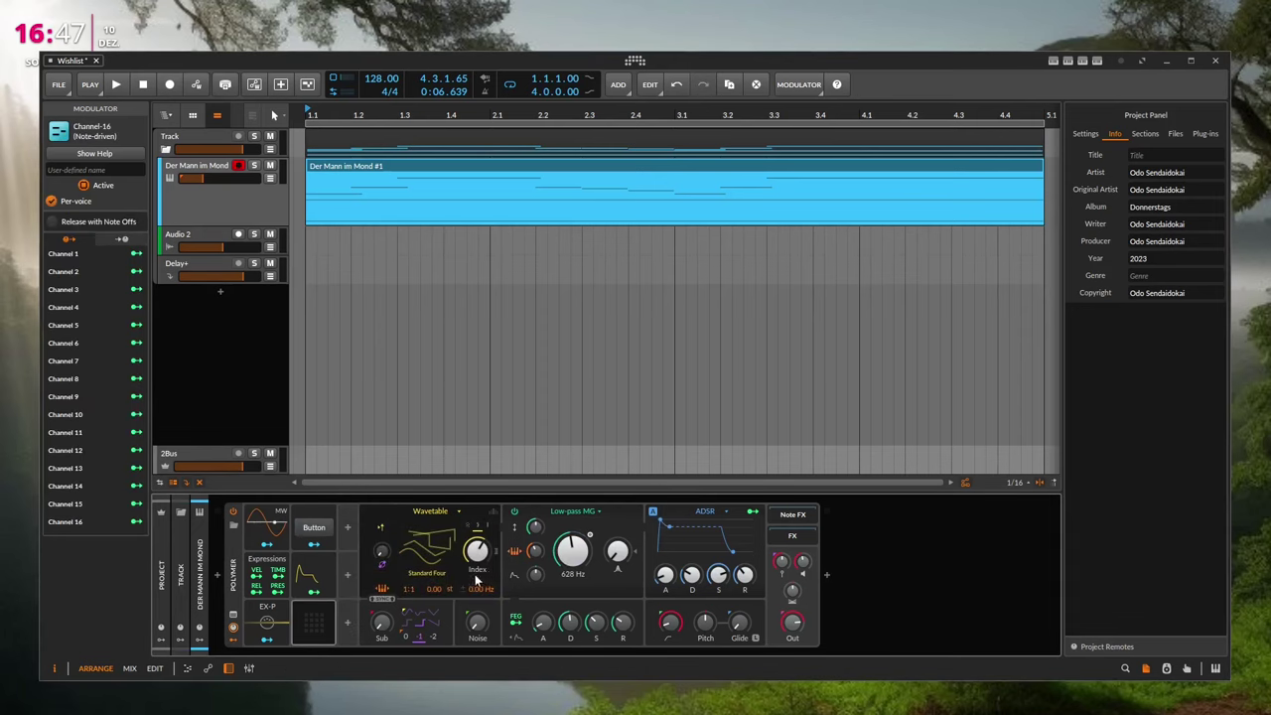
pyautogui.rightClick(569, 563)
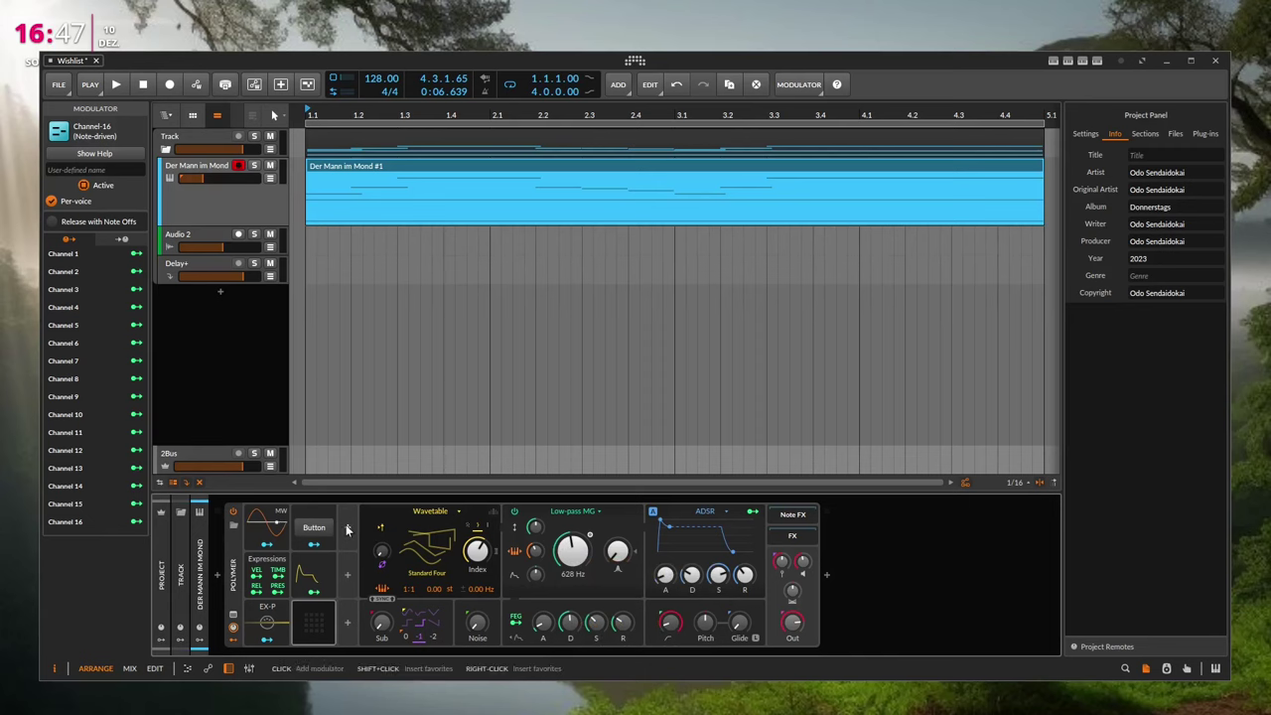
# - Route the Button modulator to Polymer's filter cutoff with a modulation amount of 21.00
pyautogui.click(309, 546)
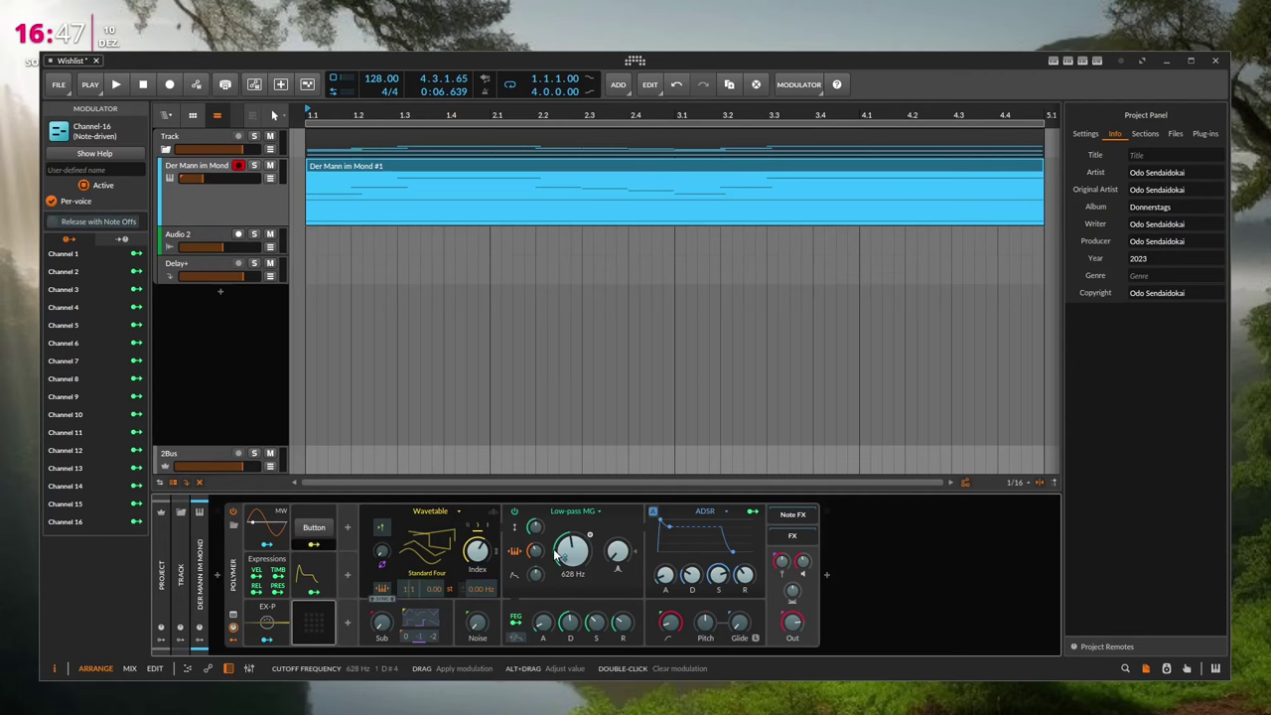
pyautogui.moveTo(572, 552); pyautogui.dragTo(572, 537)
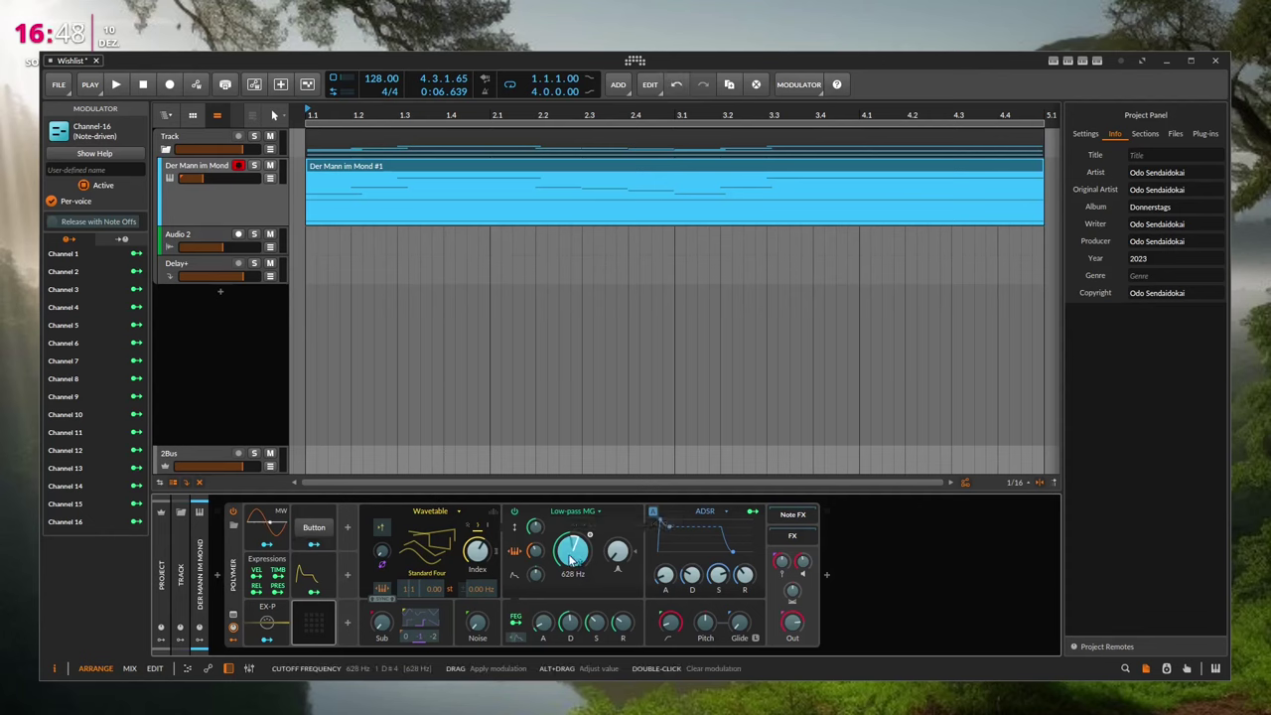
pyautogui.moveTo(572, 561); pyautogui.dragTo(572, 547)
pyautogui.click(323, 542)
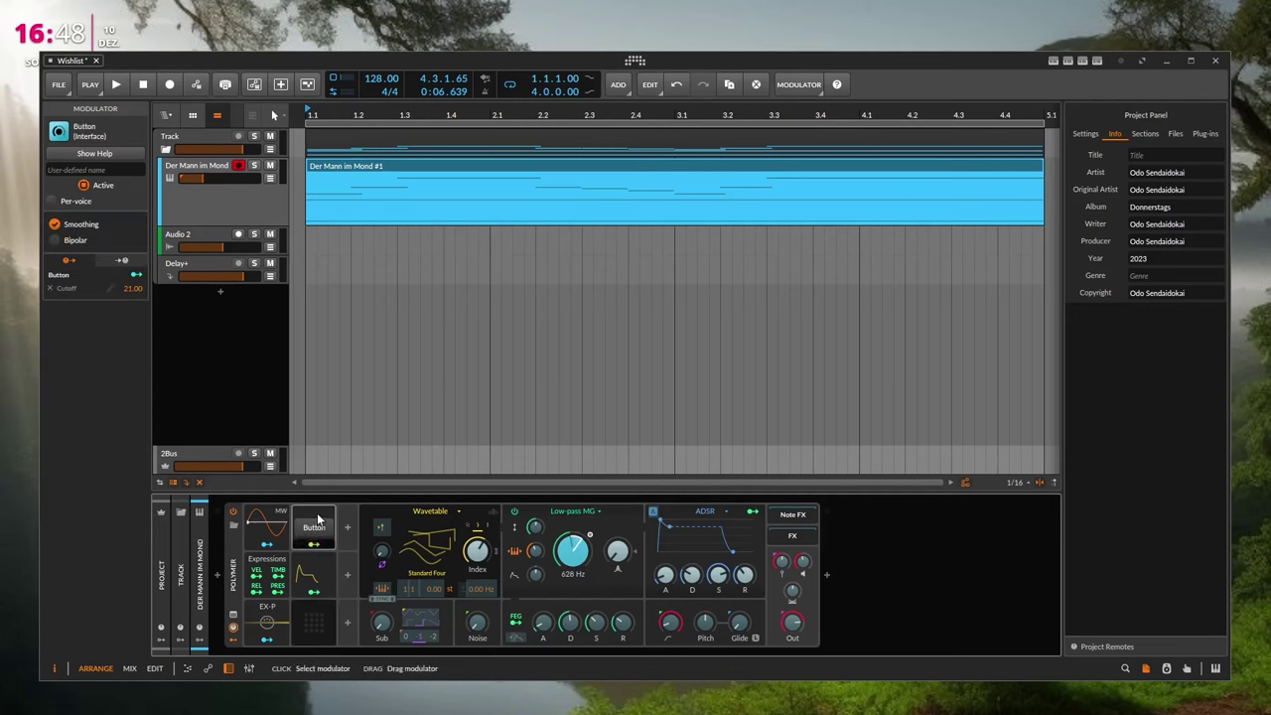
# - Route the ADSR modulator to Polymer's filter cutoff with an amount of 23.00 and point out its envelope curve
pyautogui.click(325, 583)
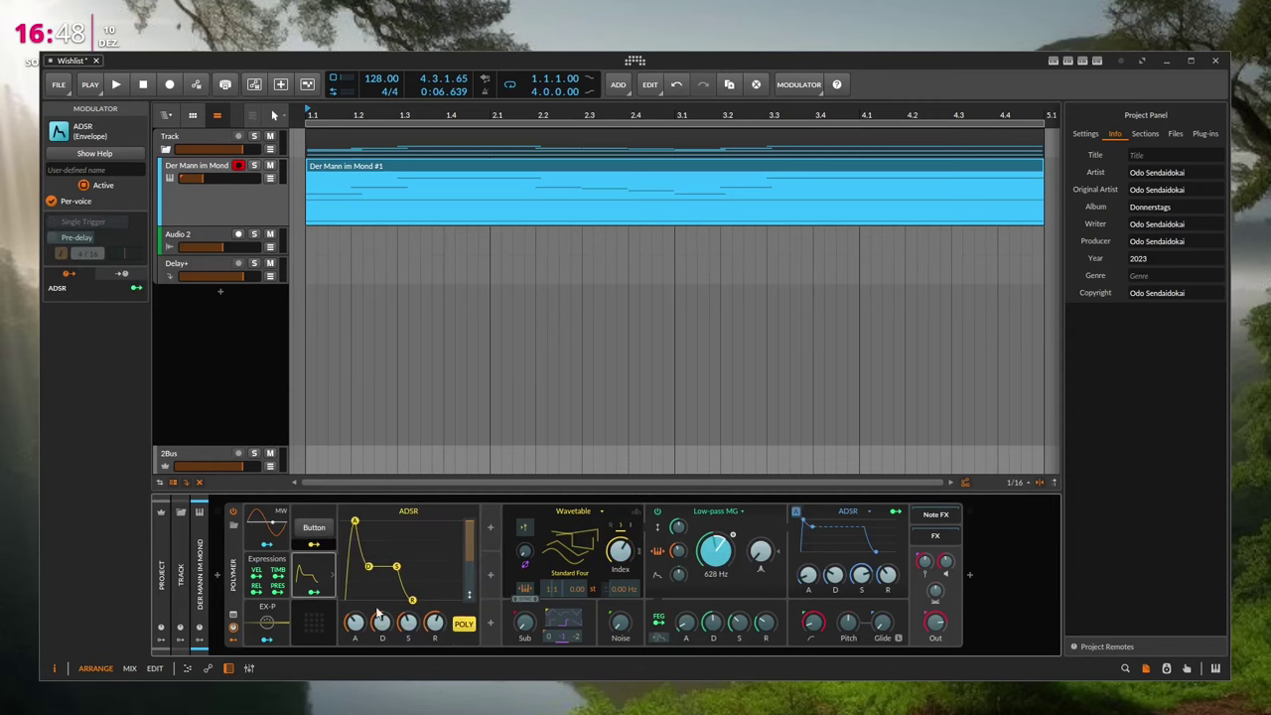
pyautogui.moveTo(713, 554); pyautogui.dragTo(713, 548)
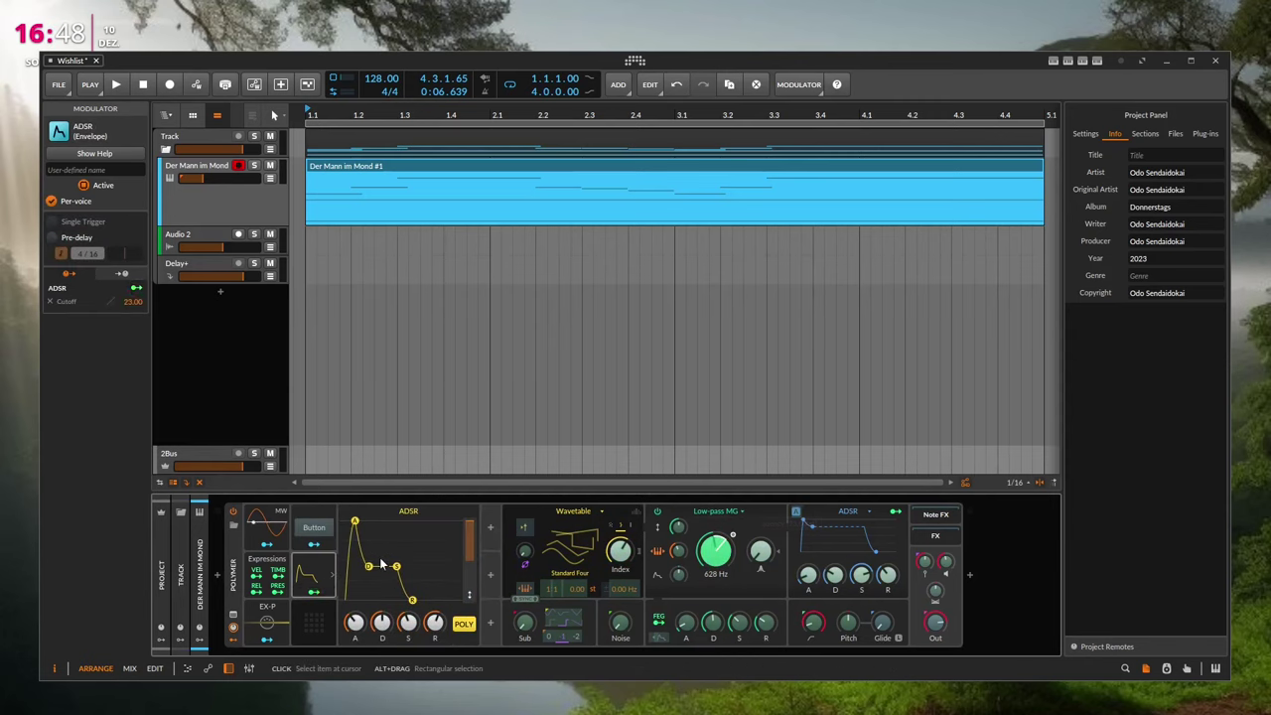
pyautogui.moveTo(374, 559); pyautogui.dragTo(439, 565)
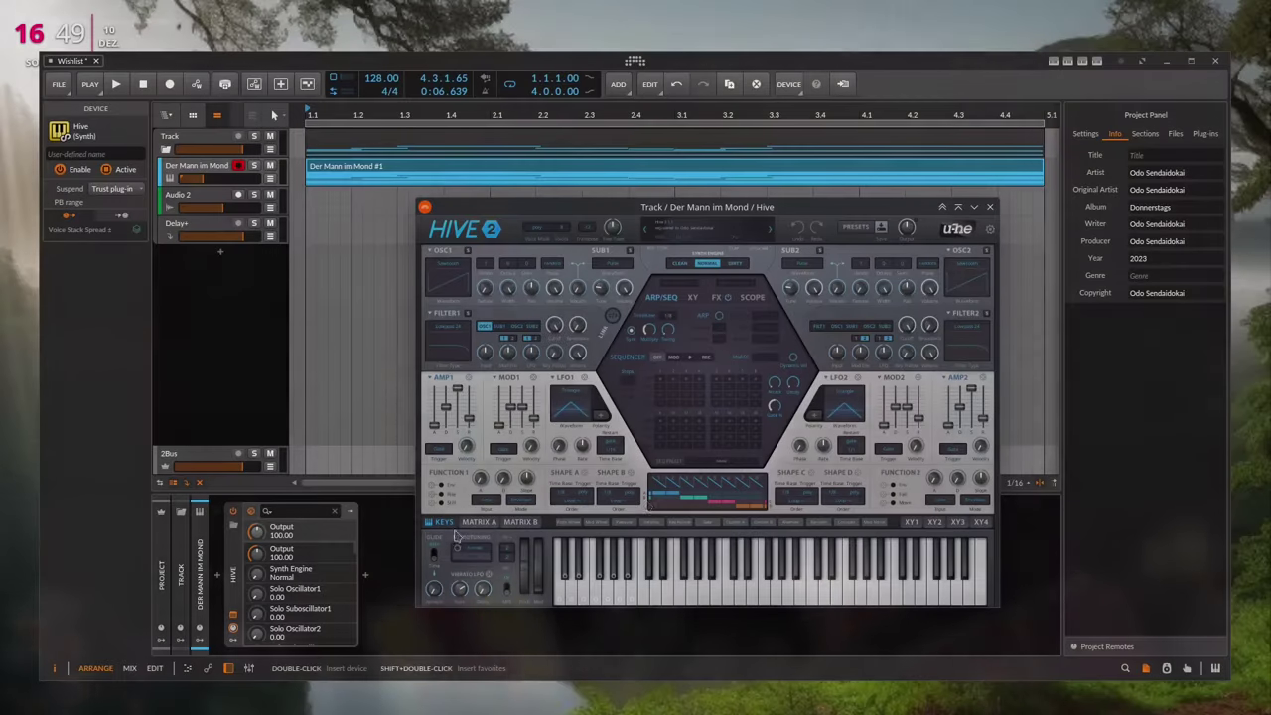
# - Move the Hive plug-in window slightly, show its FX page and switch on the Phaser
pyautogui.moveTo(728, 210); pyautogui.dragTo(738, 204)
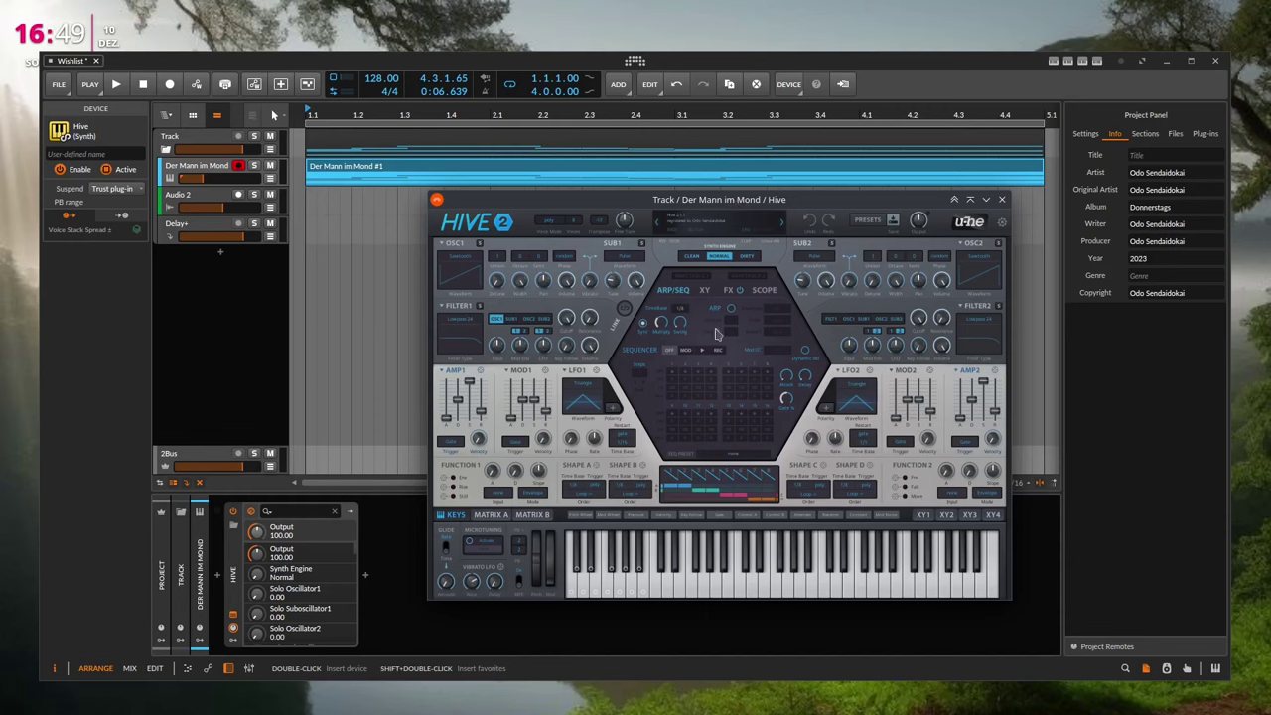
pyautogui.click(729, 294)
pyautogui.click(718, 353)
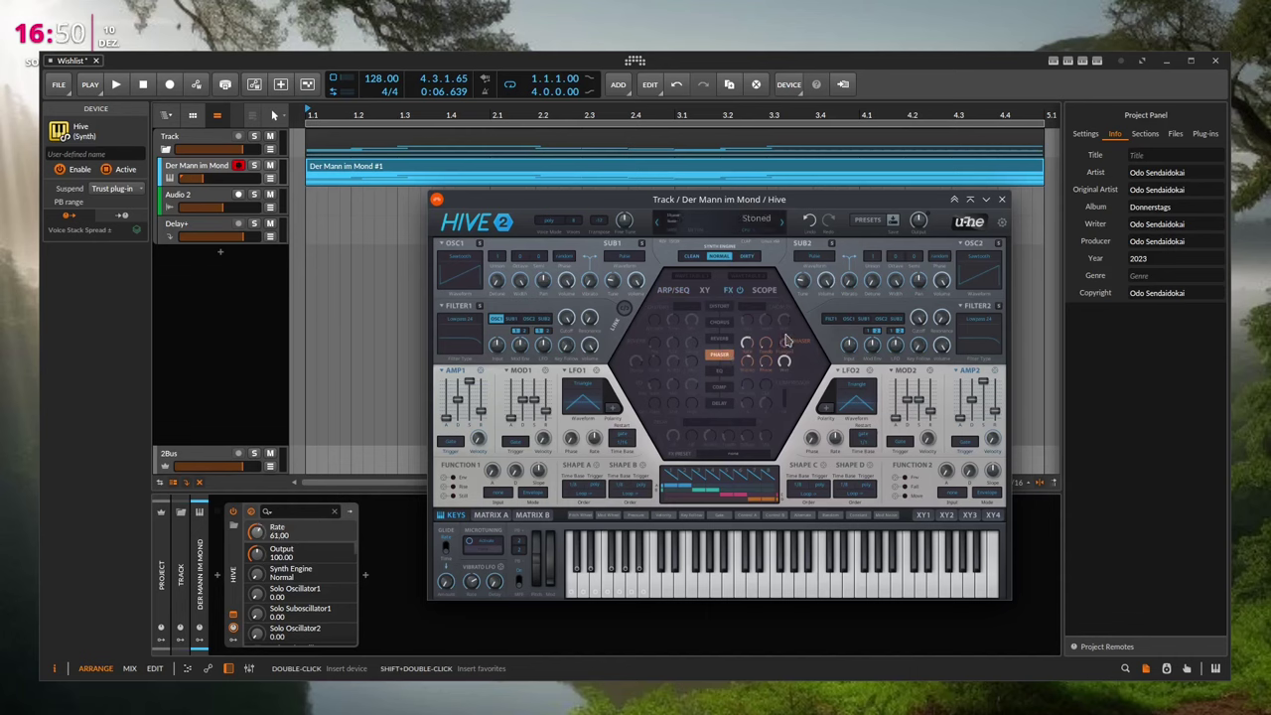
pyautogui.moveTo(785, 340)
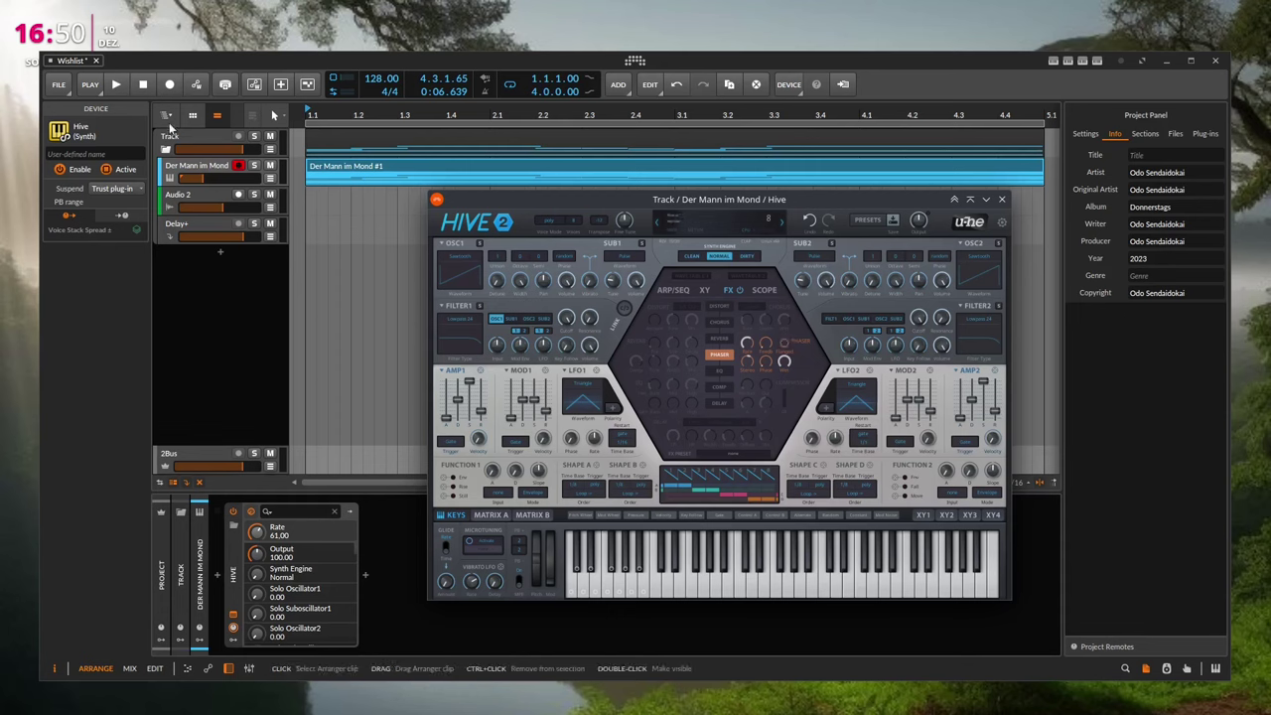
# - Start and stop playback of the arrangement twice with the Hive window open
pyautogui.press('space')
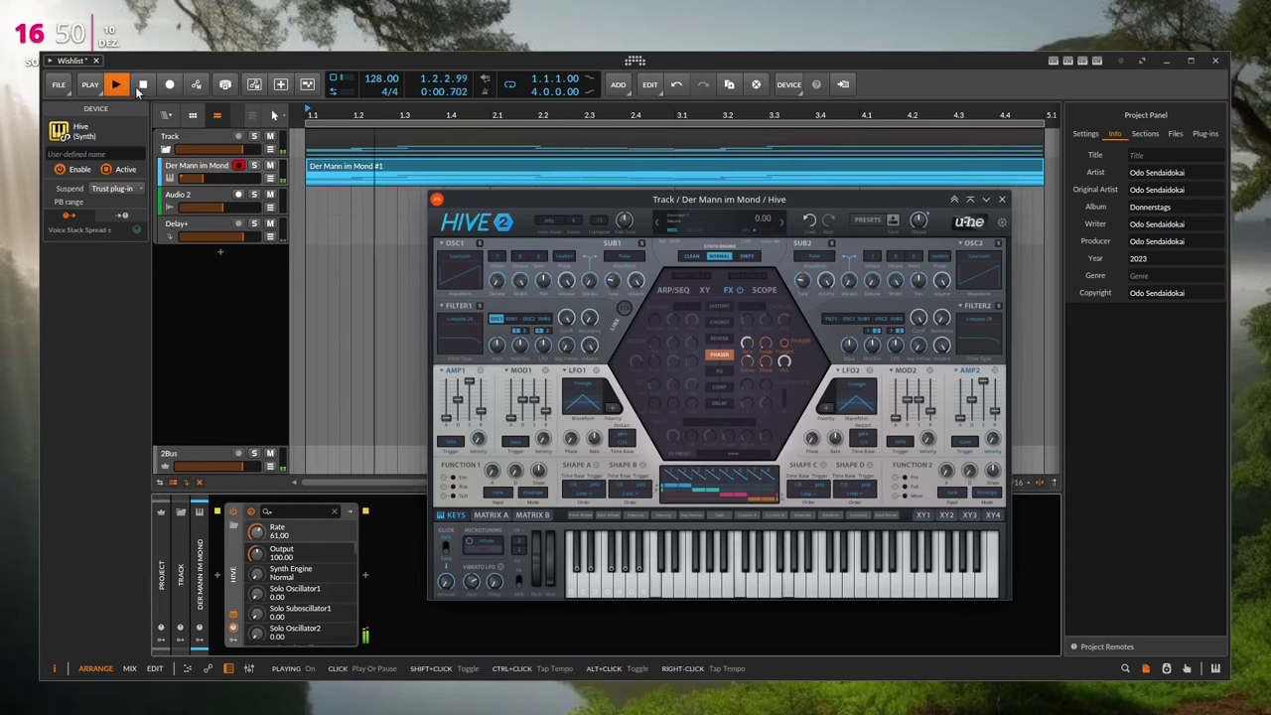
pyautogui.click(145, 88)
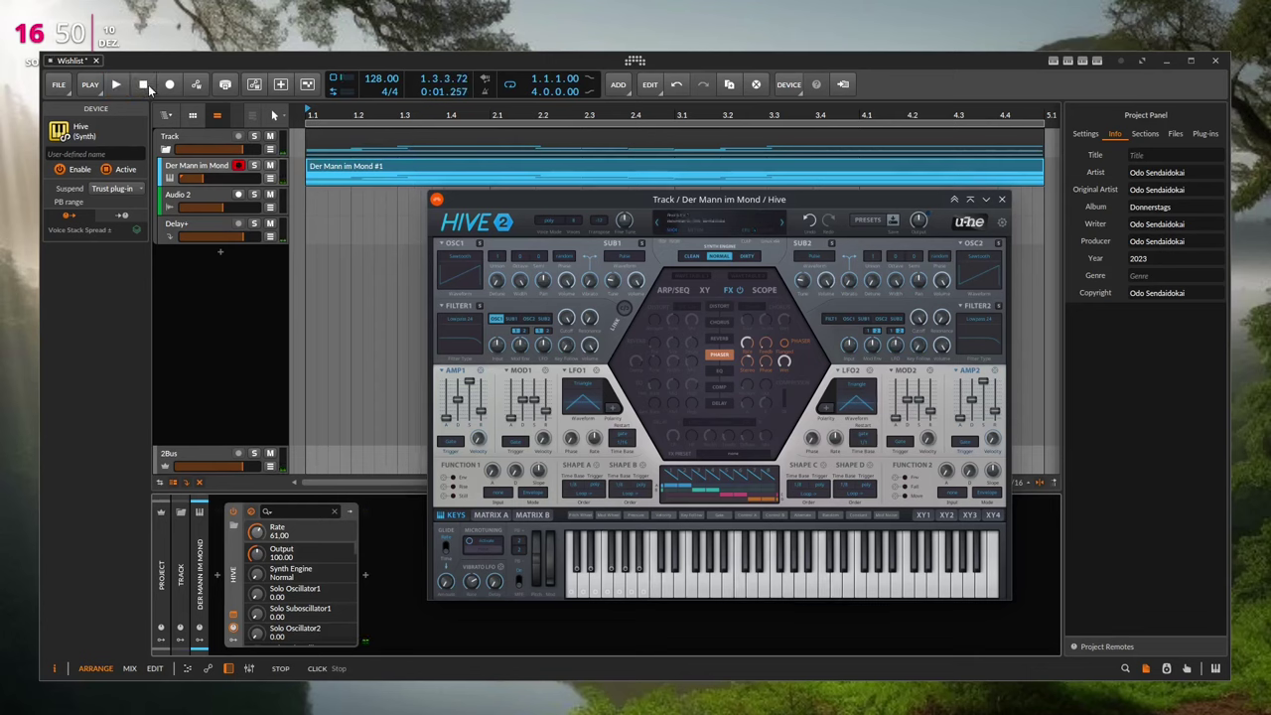
pyautogui.press('space')
pyautogui.click(145, 87)
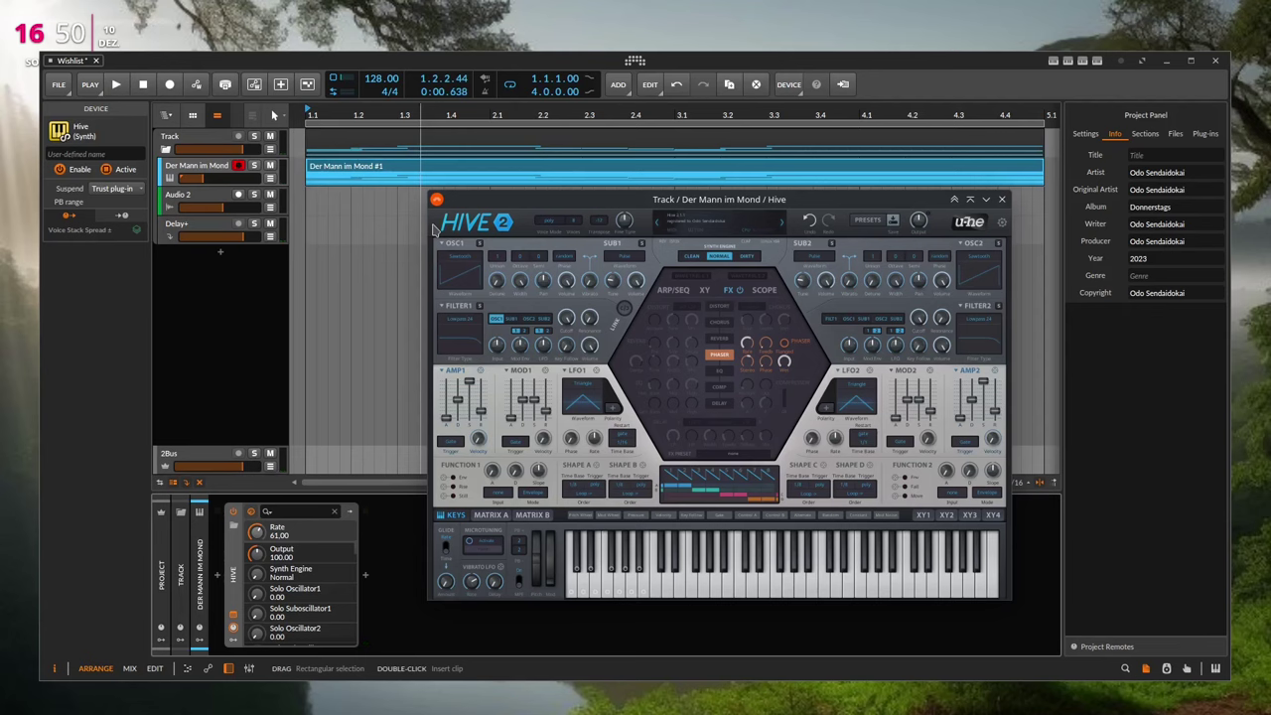
# - Play briefly from between beats 1.3 and 1.4 in the arranger and bring back the hidden Hive plug-in window
pyautogui.click(433, 228)
pyautogui.press('space')
pyautogui.press('space')
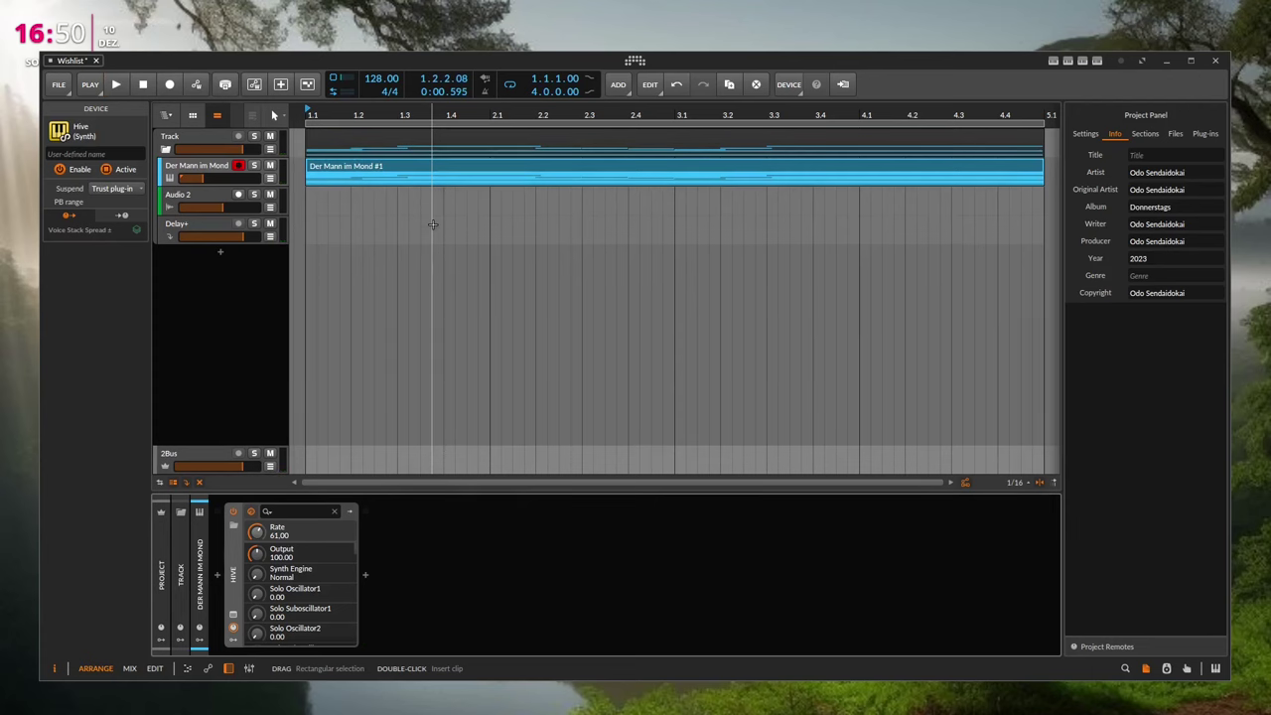
pyautogui.hotkey('alt', 'p')
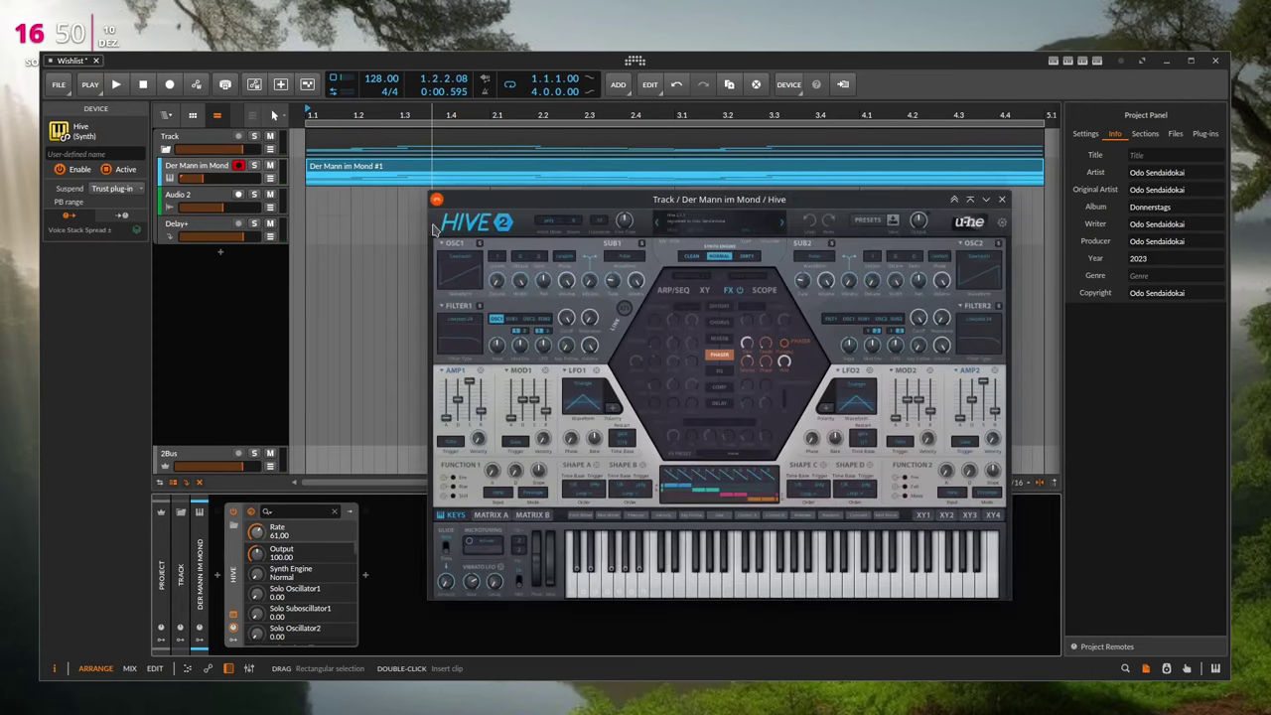
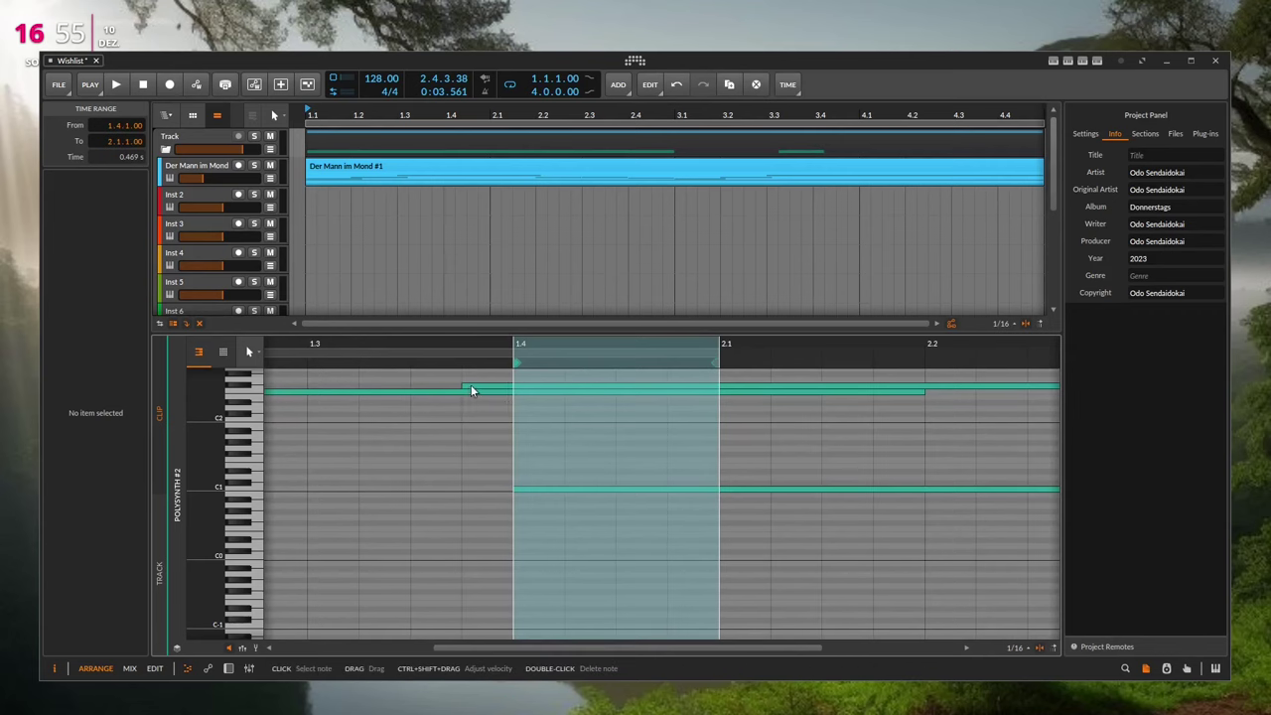
# - Enlarge the arranger area and consolidate the short Polysynth clip located between beats 3.3 and 3.4
pyautogui.scroll(3, 586, 469)
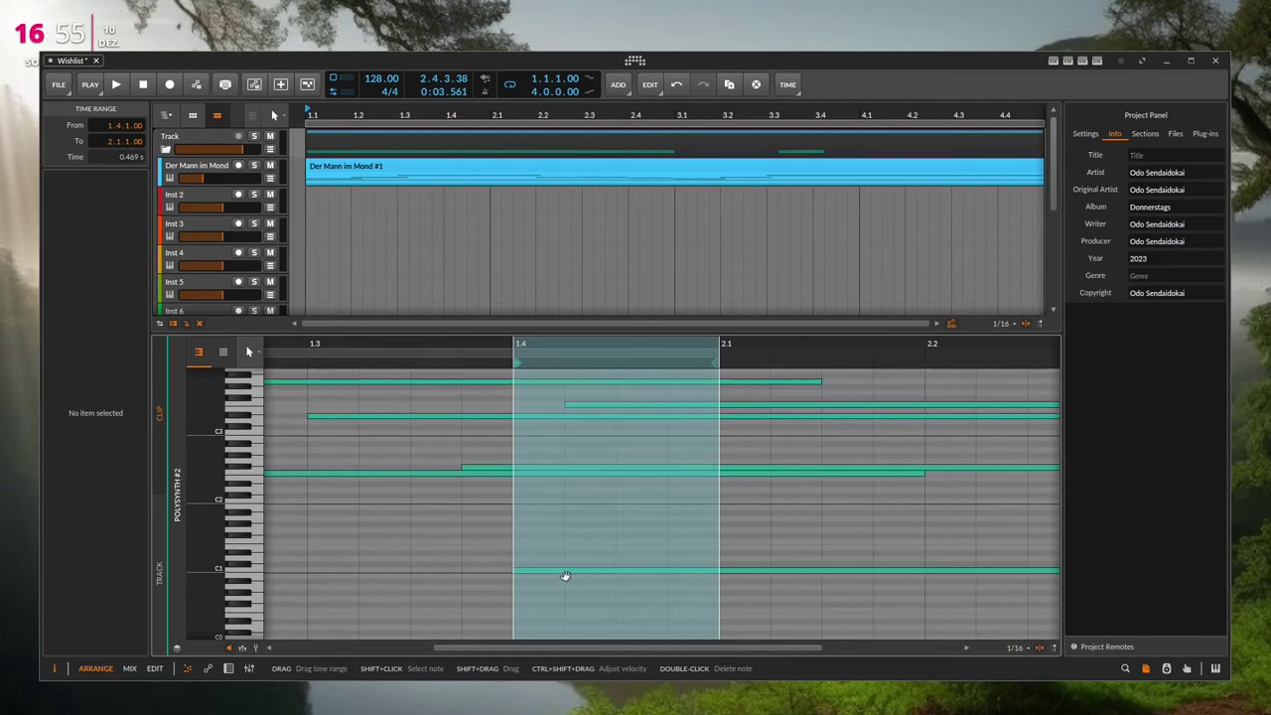
pyautogui.moveTo(617, 332); pyautogui.dragTo(631, 425)
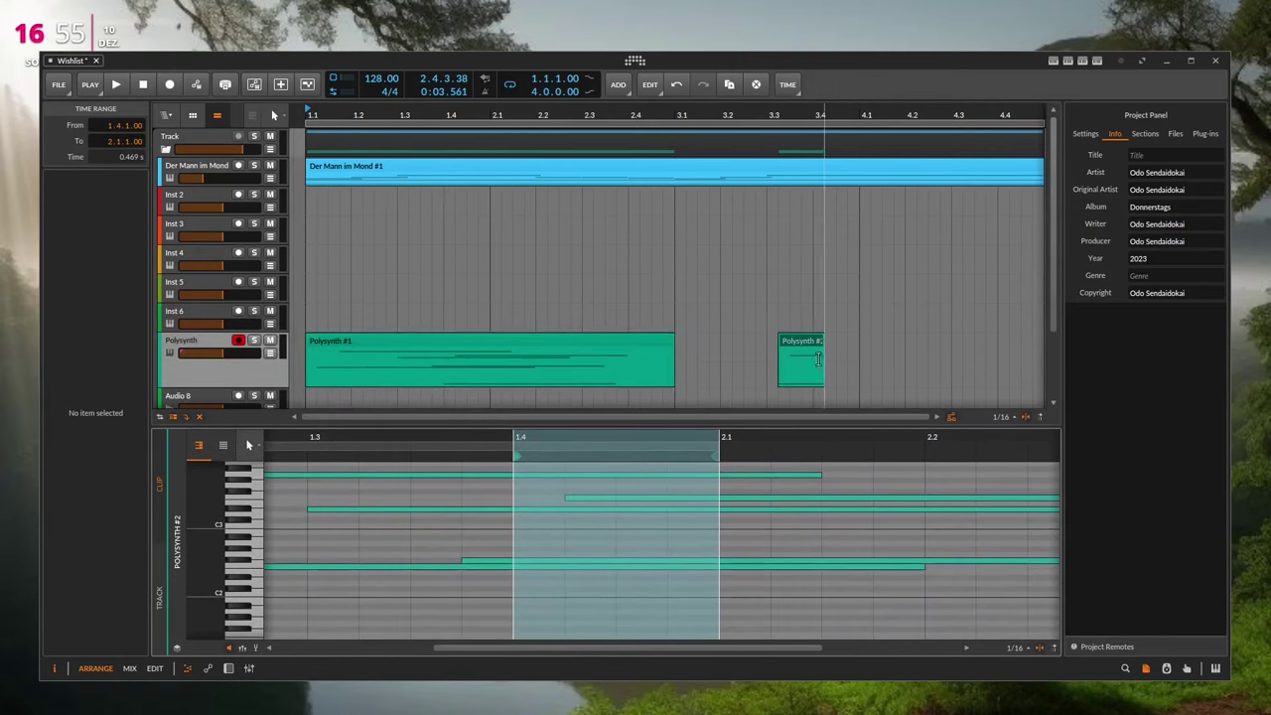
pyautogui.scroll(-1, 821, 348)
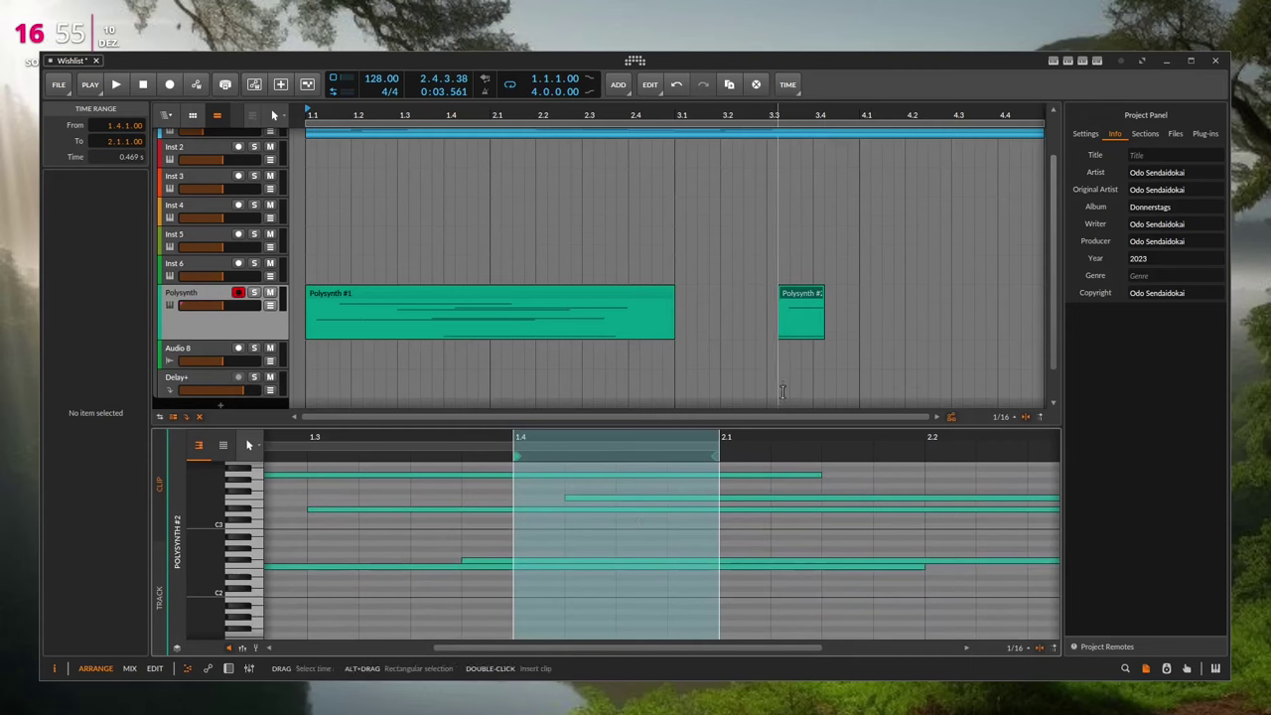
pyautogui.click(799, 297)
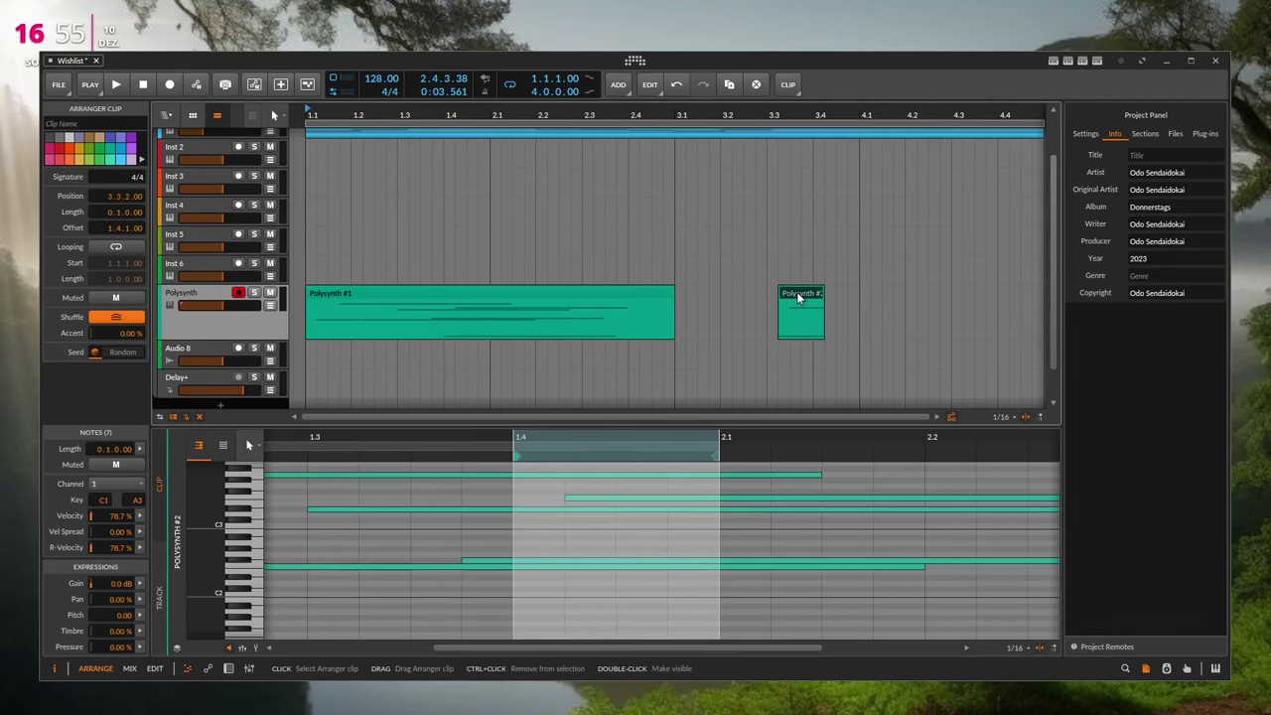
pyautogui.keyDown('ctrl'); pyautogui.click(798, 297); pyautogui.keyUp('ctrl')
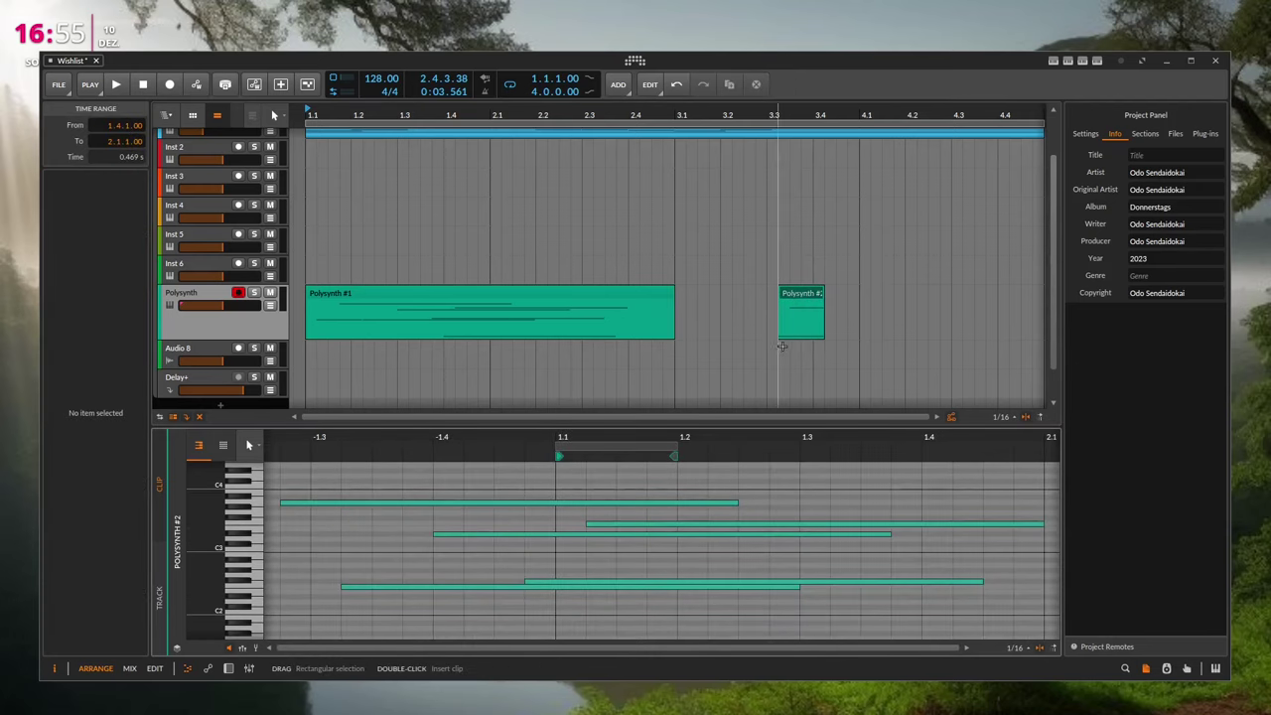
# - Examine the clip commands offered for the short Polysynth clip, including Consolidate and the Bounce options
pyautogui.click(808, 293)
pyautogui.rightClick(808, 294)
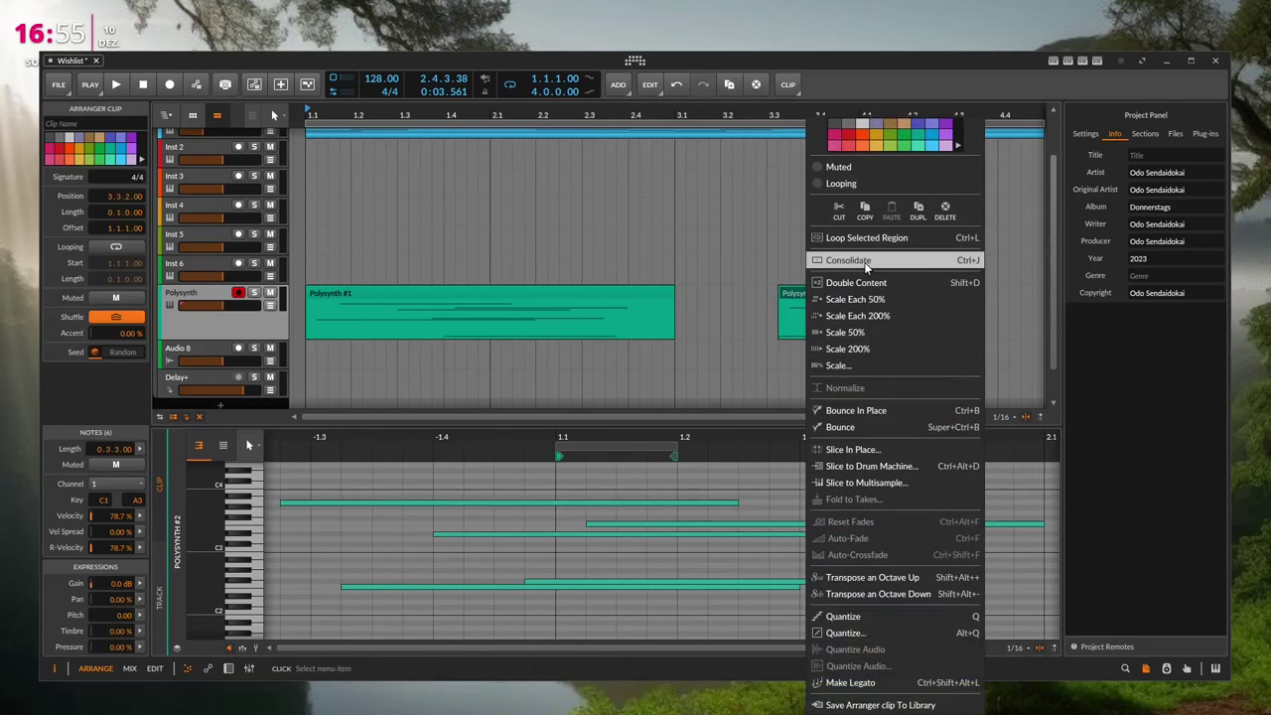
pyautogui.click(753, 292)
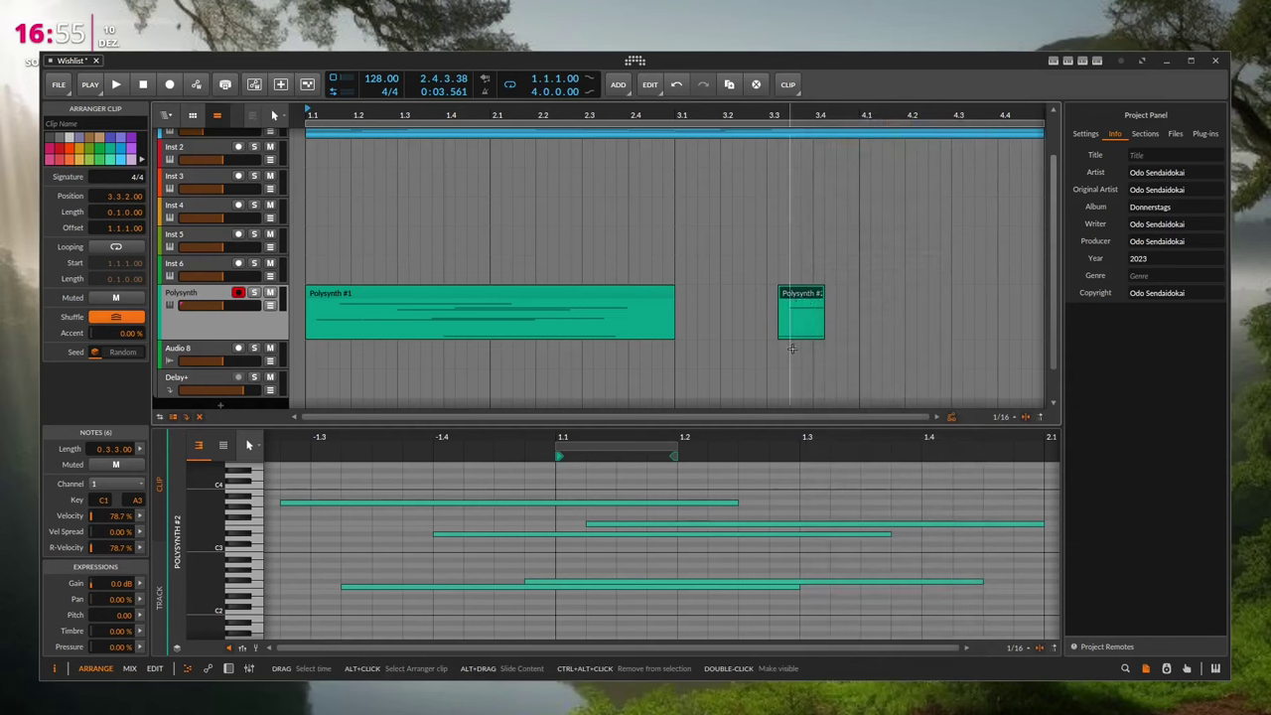
pyautogui.rightClick(798, 294)
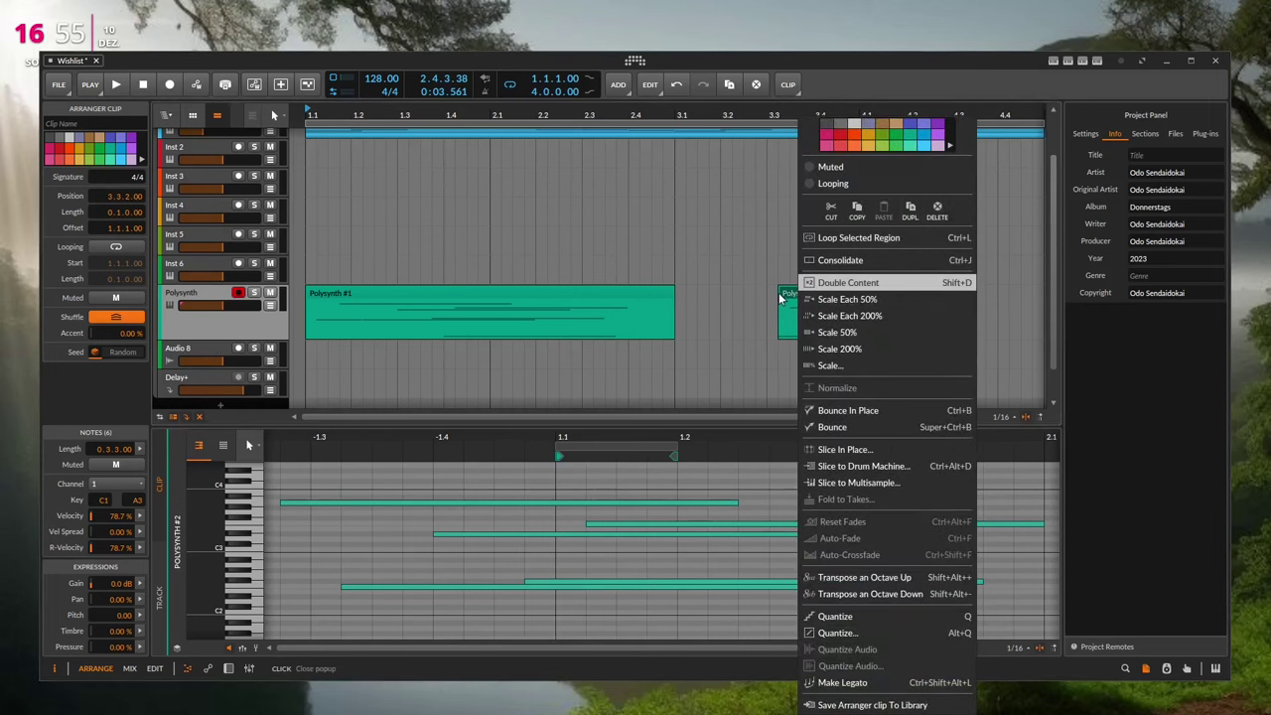
pyautogui.press('Escape')
pyautogui.click(789, 85)
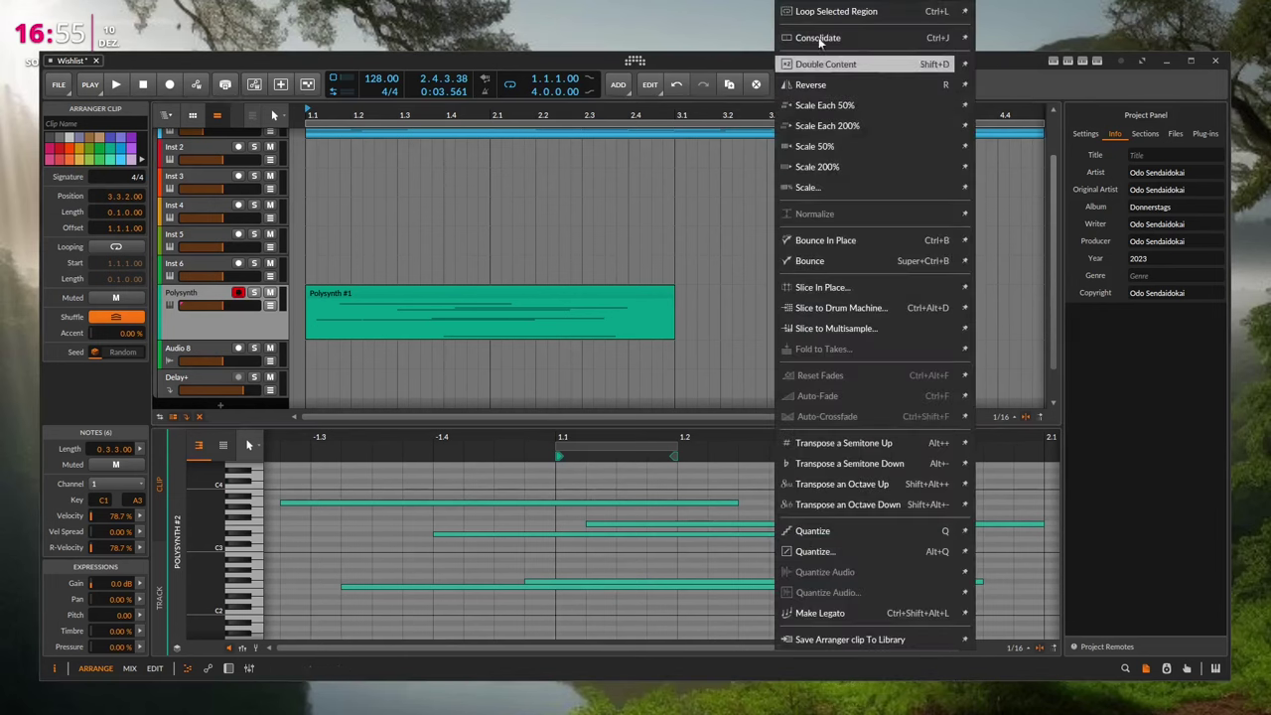
pyautogui.click(809, 260)
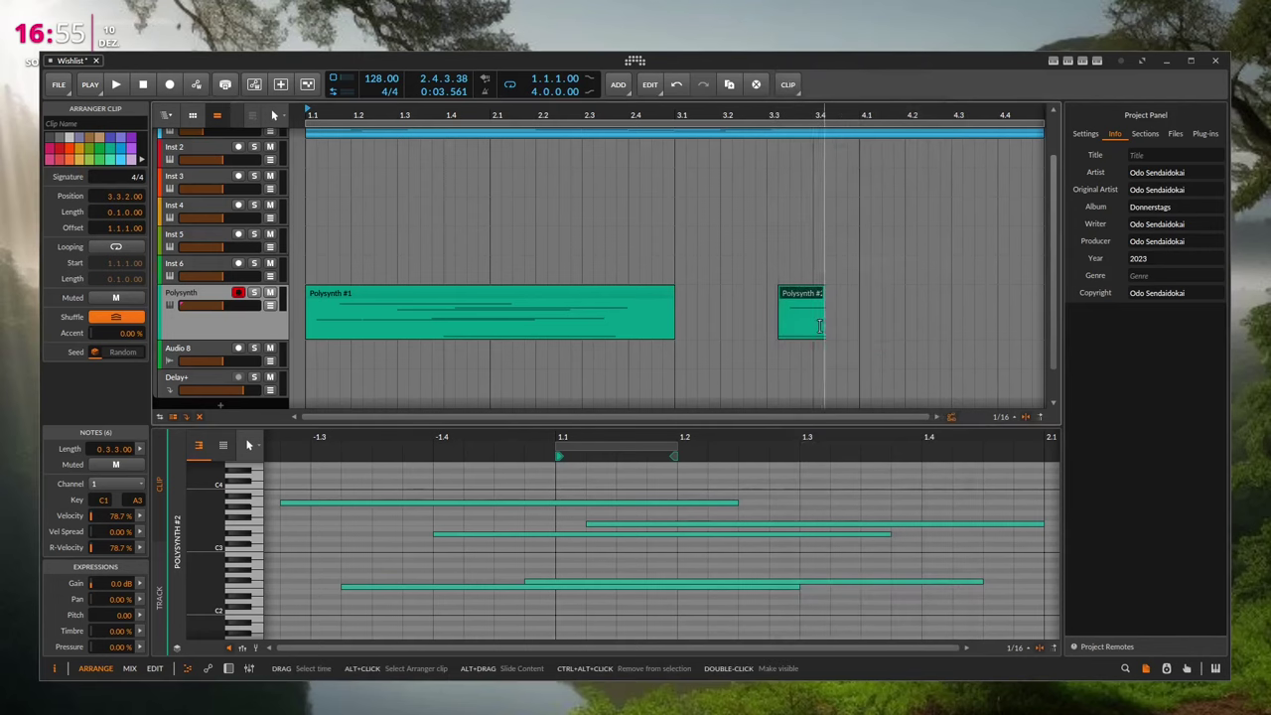
# - Split the Polysynth track over the short clip's time range from 3.3.2.00 to 3.4.2.00
pyautogui.click(822, 325)
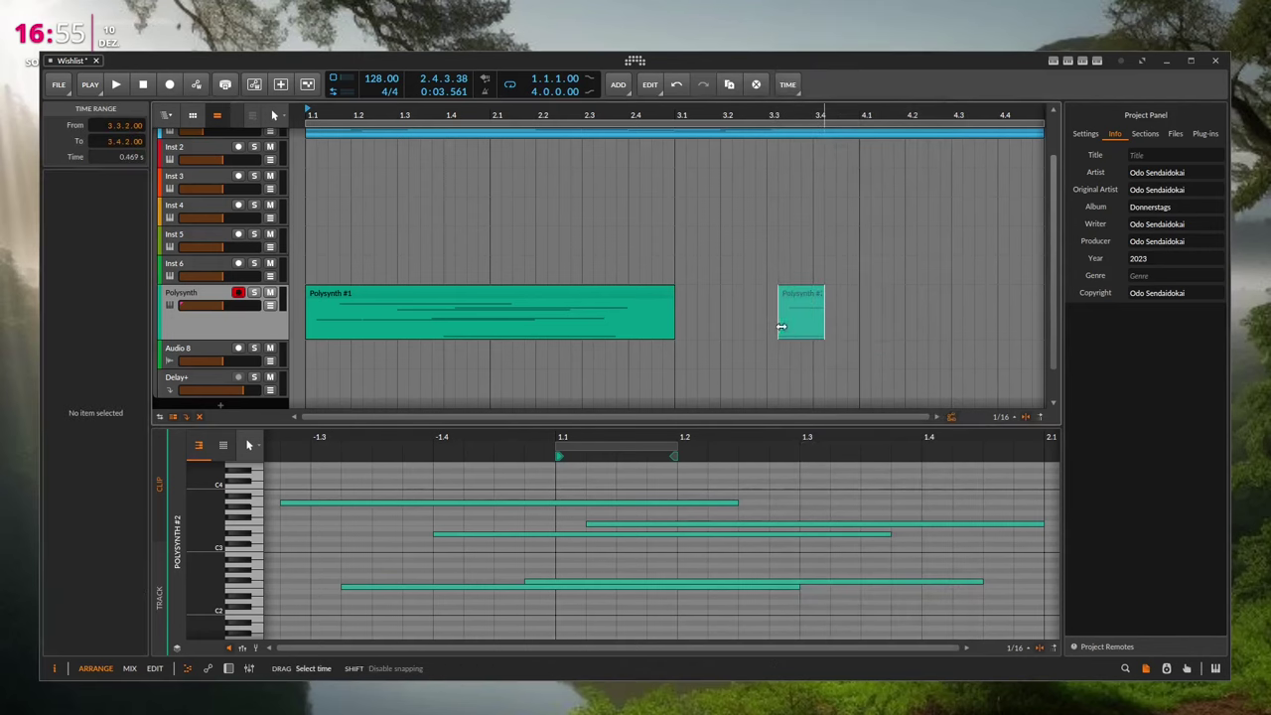
pyautogui.click(787, 84)
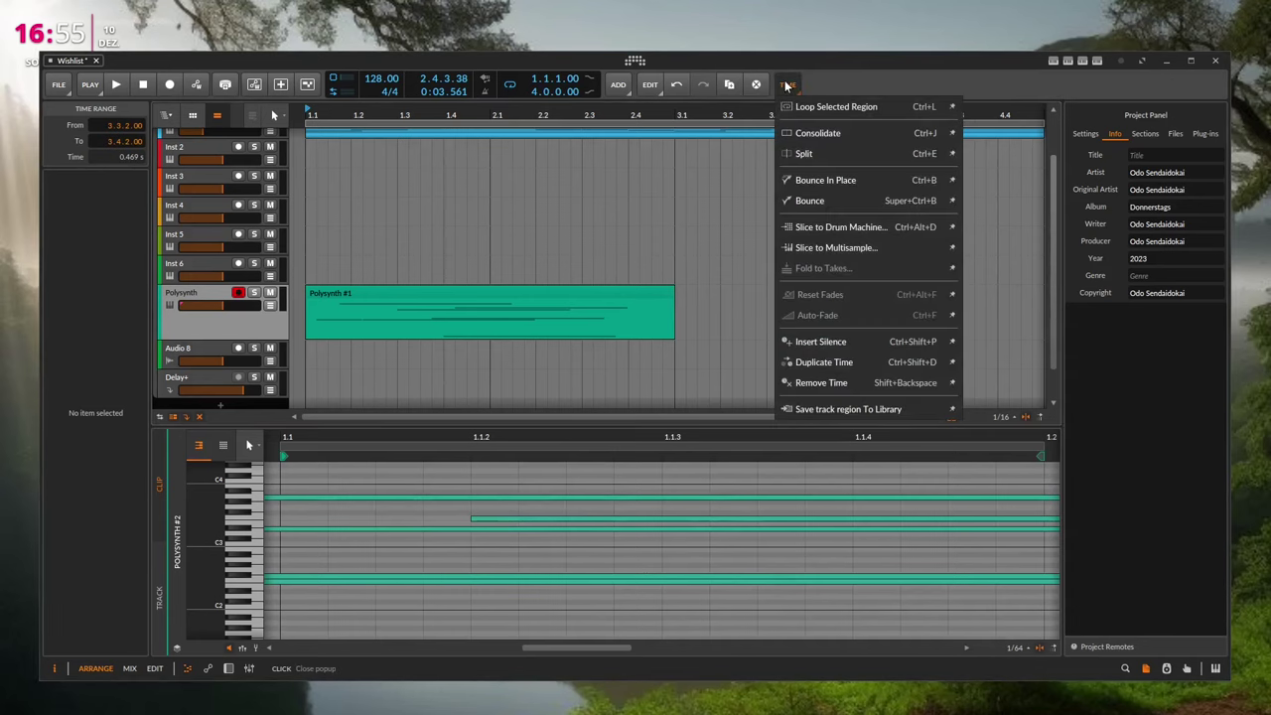
pyautogui.click(803, 154)
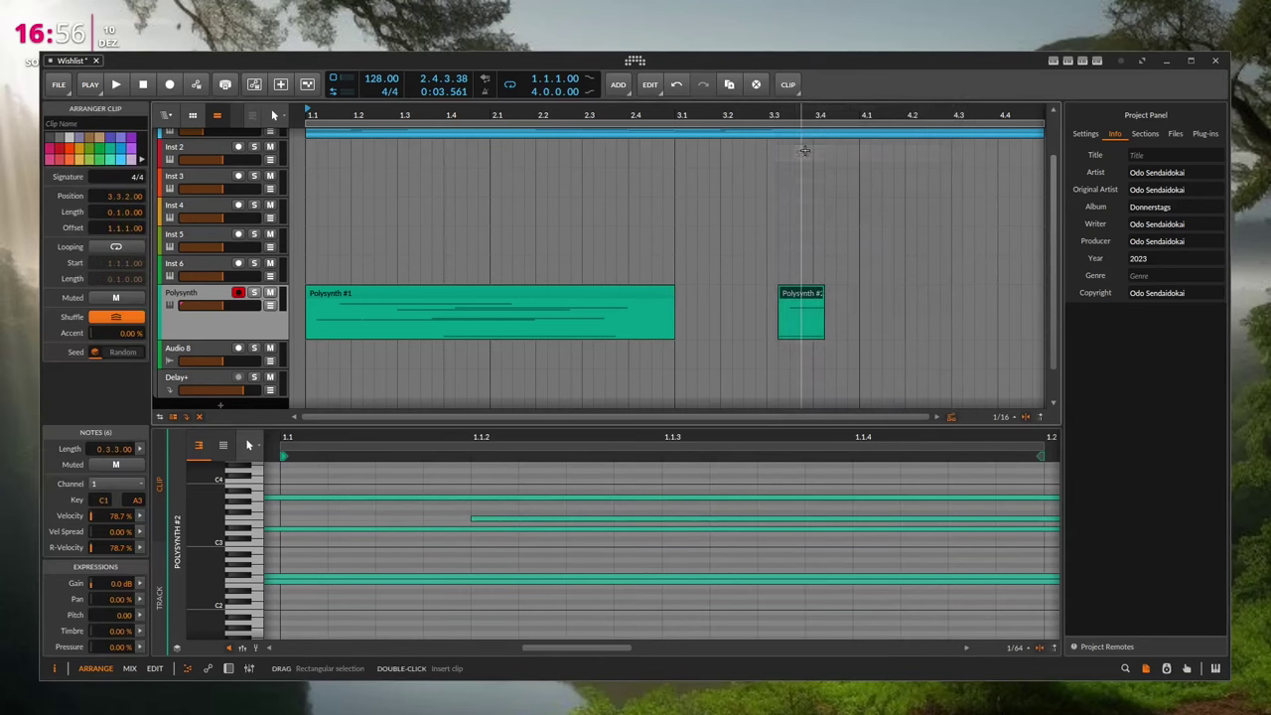
pyautogui.click(805, 301)
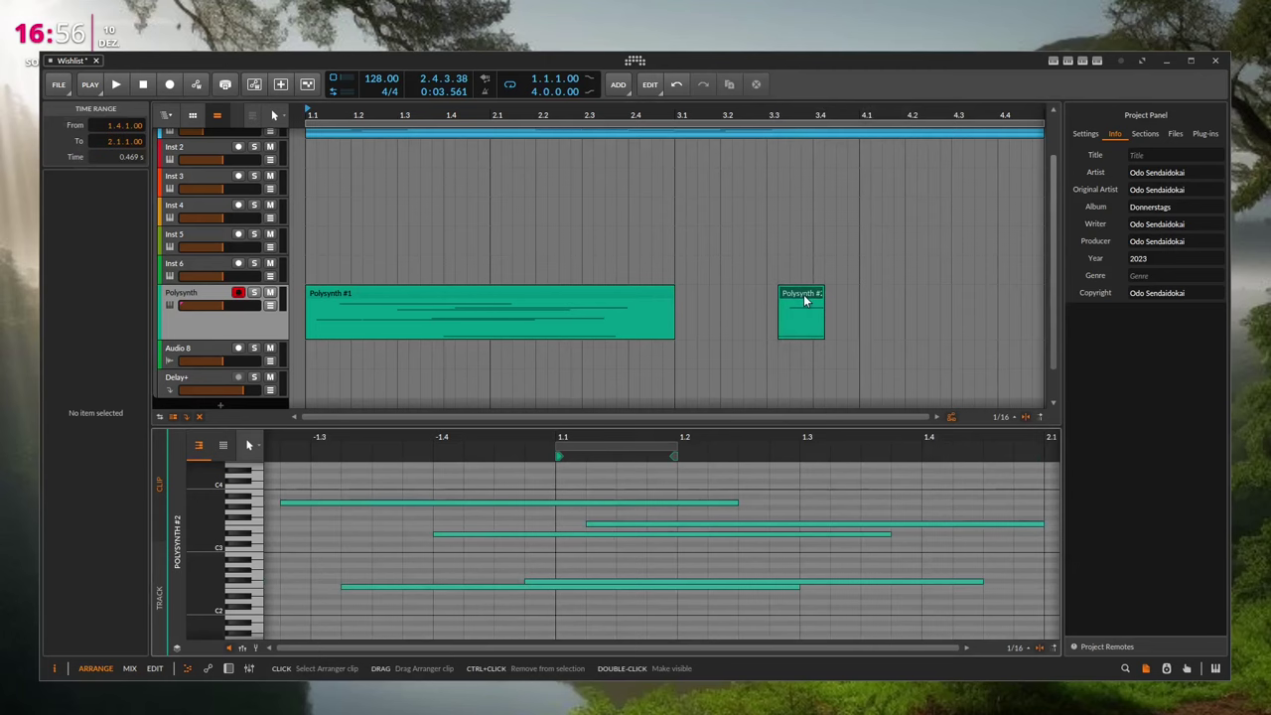
# - Try cutting the short clip's overlapping notes at the clip start 1.1 in an enlarged note editor, select the earlier parts, and undo the cut
pyautogui.moveTo(652, 440); pyautogui.dragTo(588, 435)
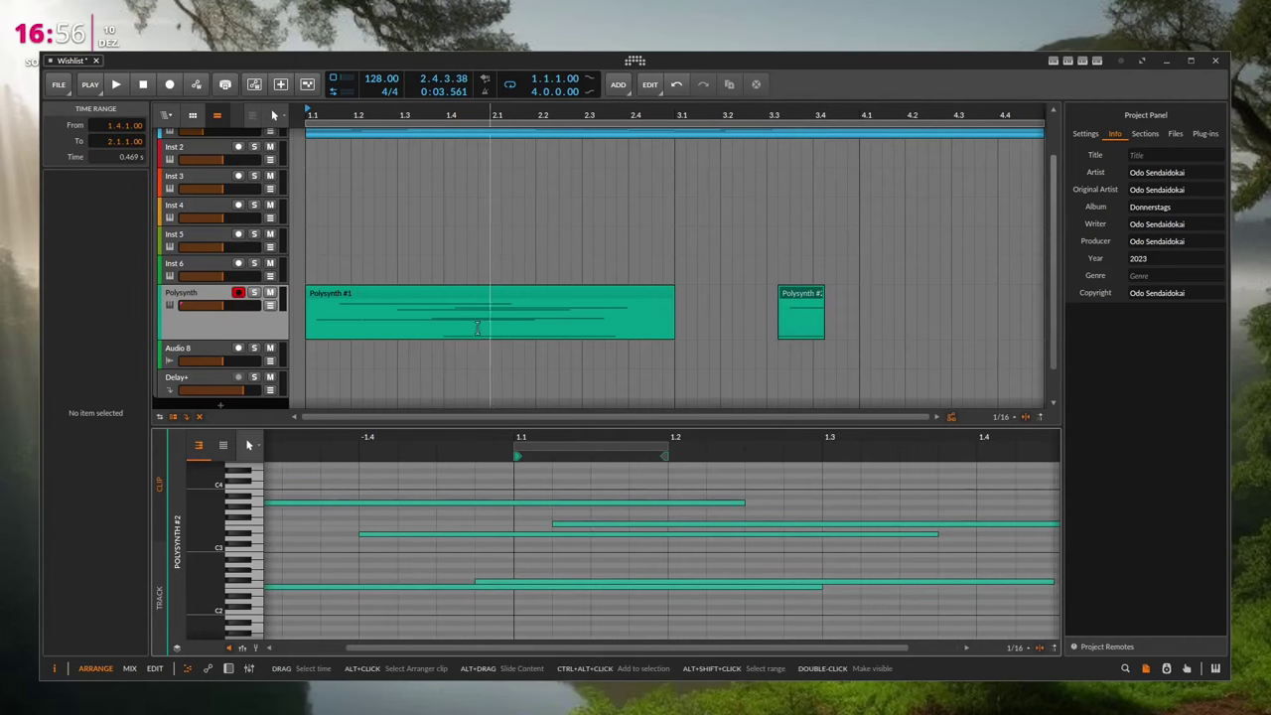
pyautogui.click(800, 296)
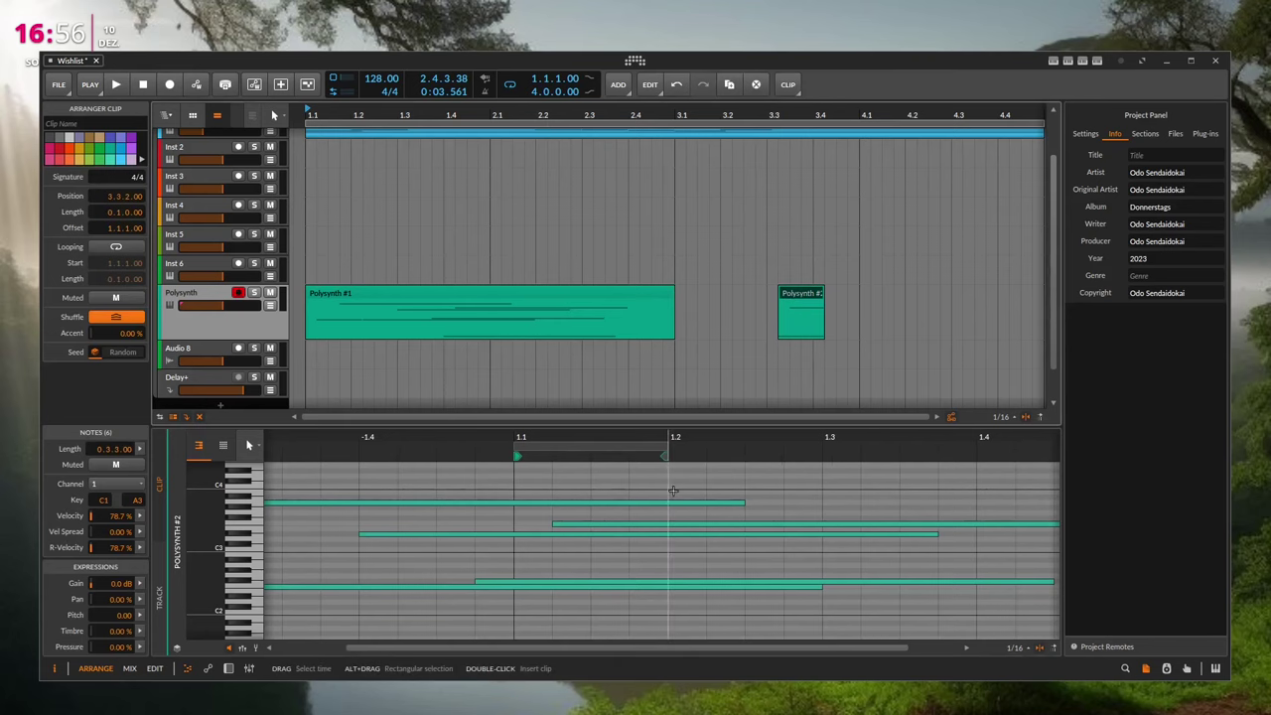
pyautogui.moveTo(673, 417); pyautogui.dragTo(673, 366)
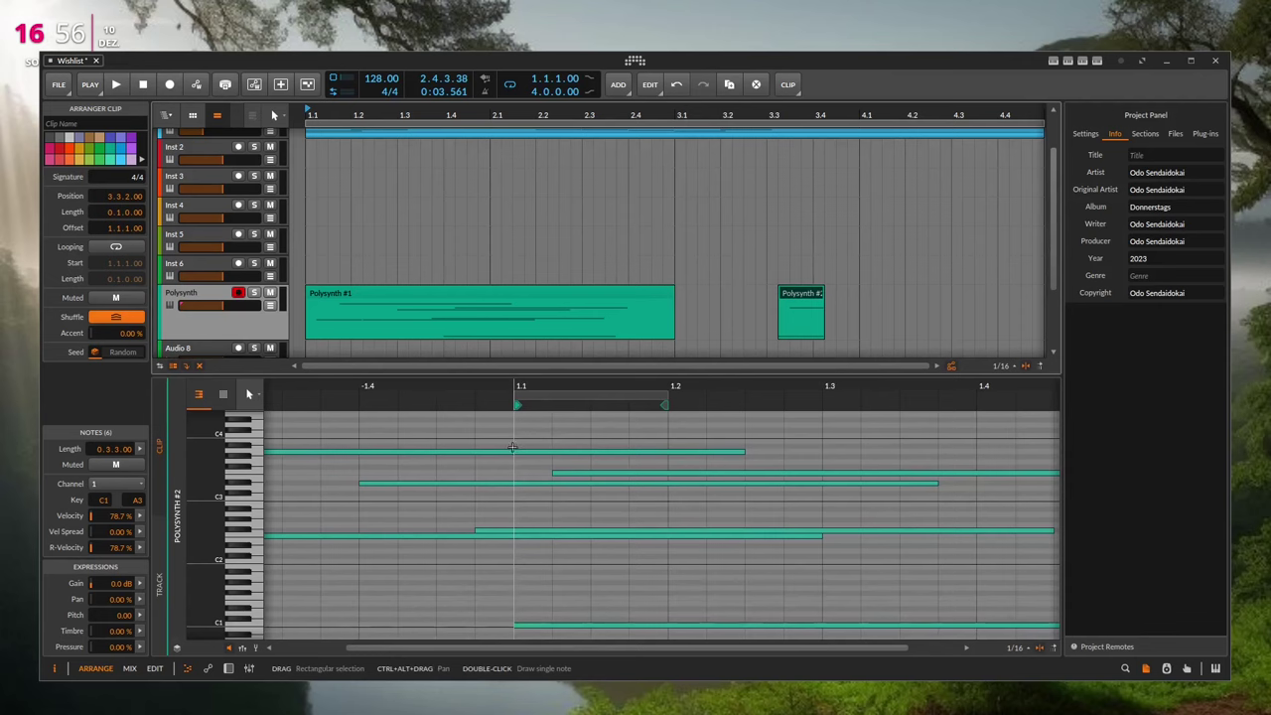
pyautogui.press('5')
pyautogui.moveTo(514, 455); pyautogui.dragTo(514, 536)
pyautogui.press('1')
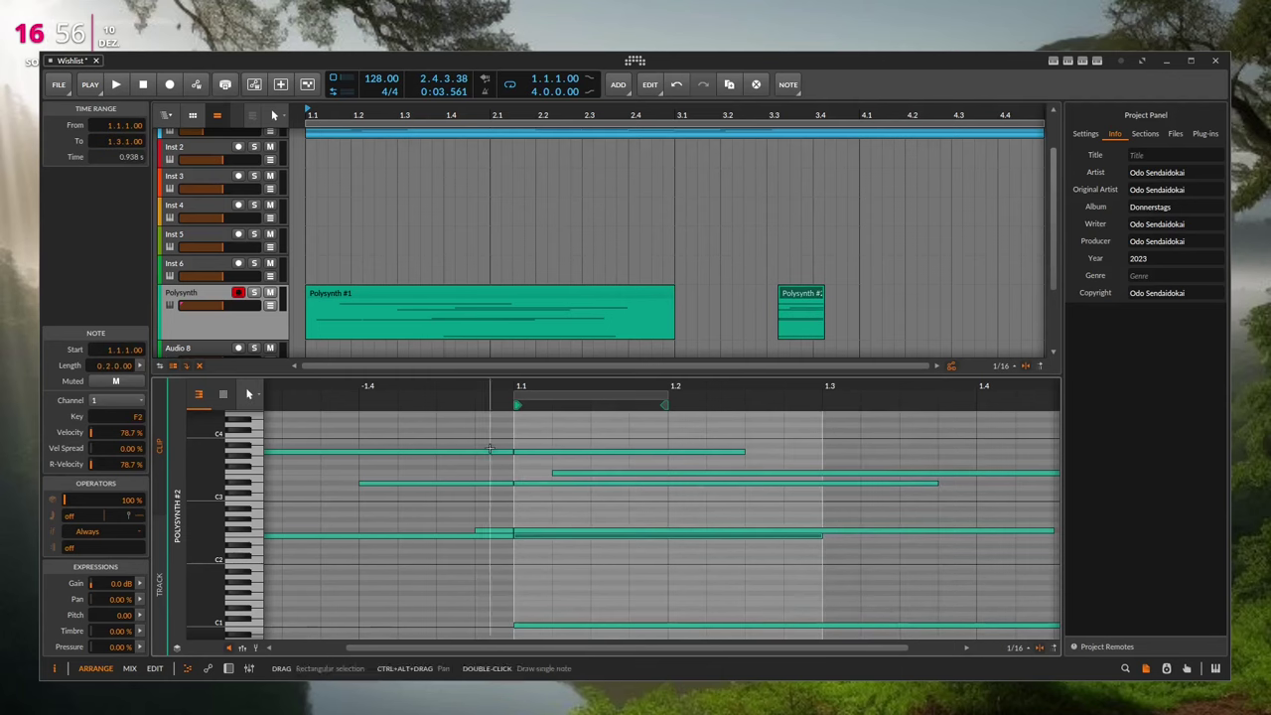
pyautogui.moveTo(480, 437); pyautogui.dragTo(468, 559)
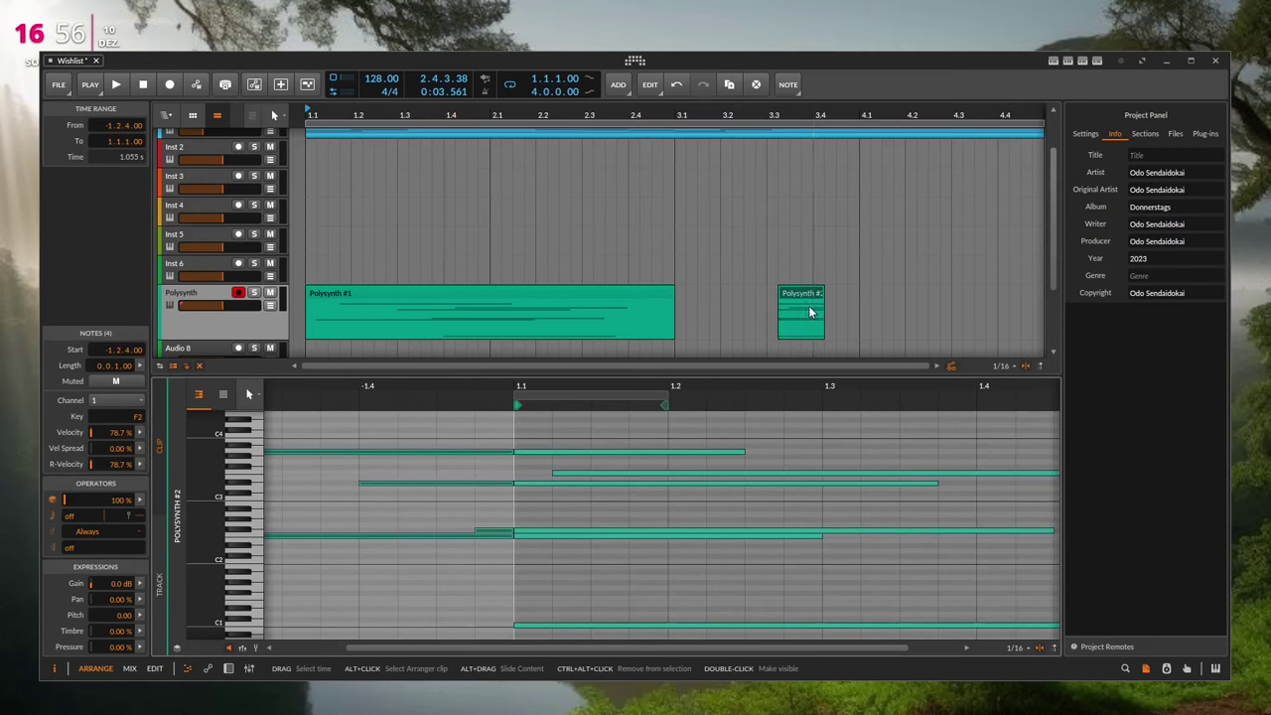
pyautogui.hotkey('ctrl', 'z')
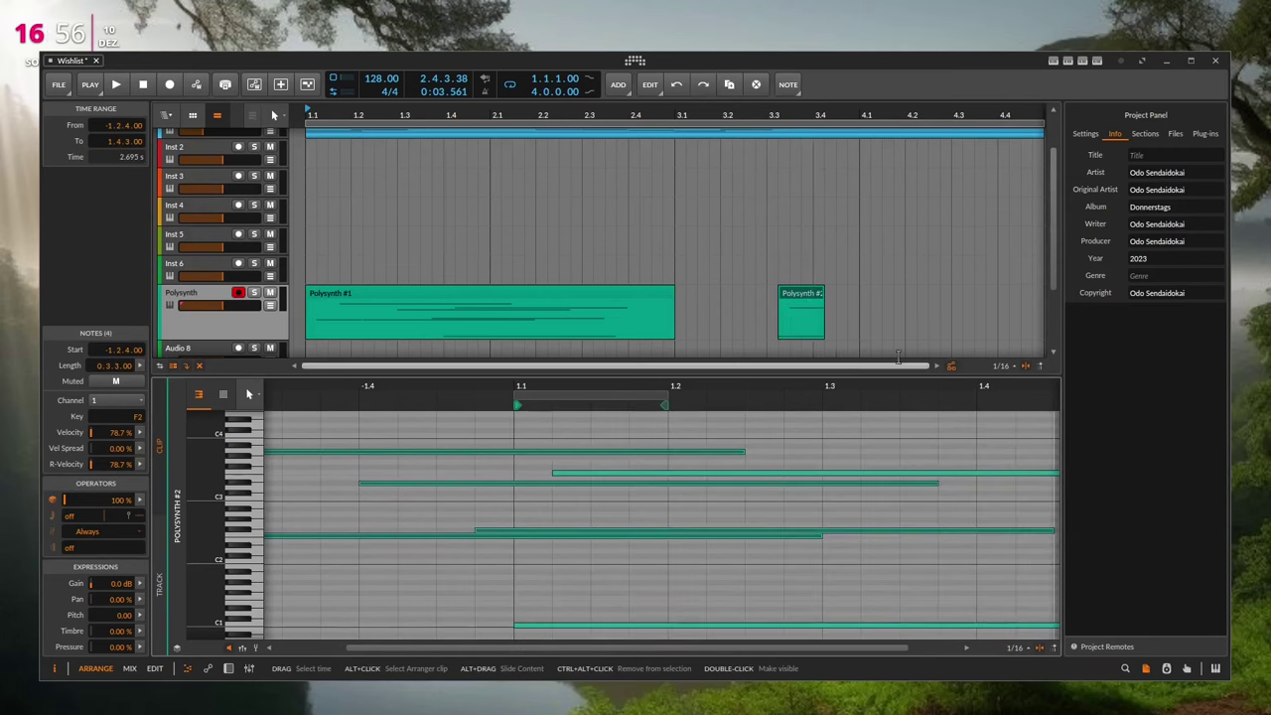
# - Select the time before the clip start 1.1 in the short Polysynth clip and delete the note parts in it
pyautogui.rightClick(811, 290)
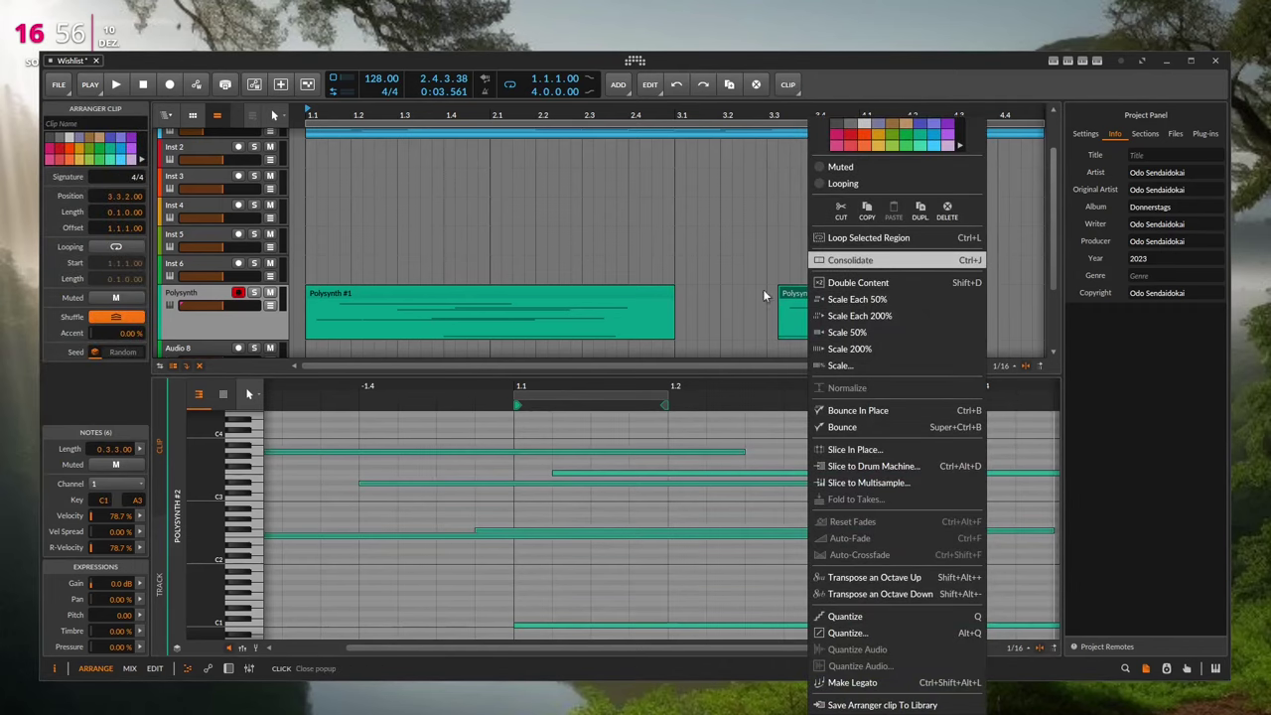
pyautogui.click(800, 295)
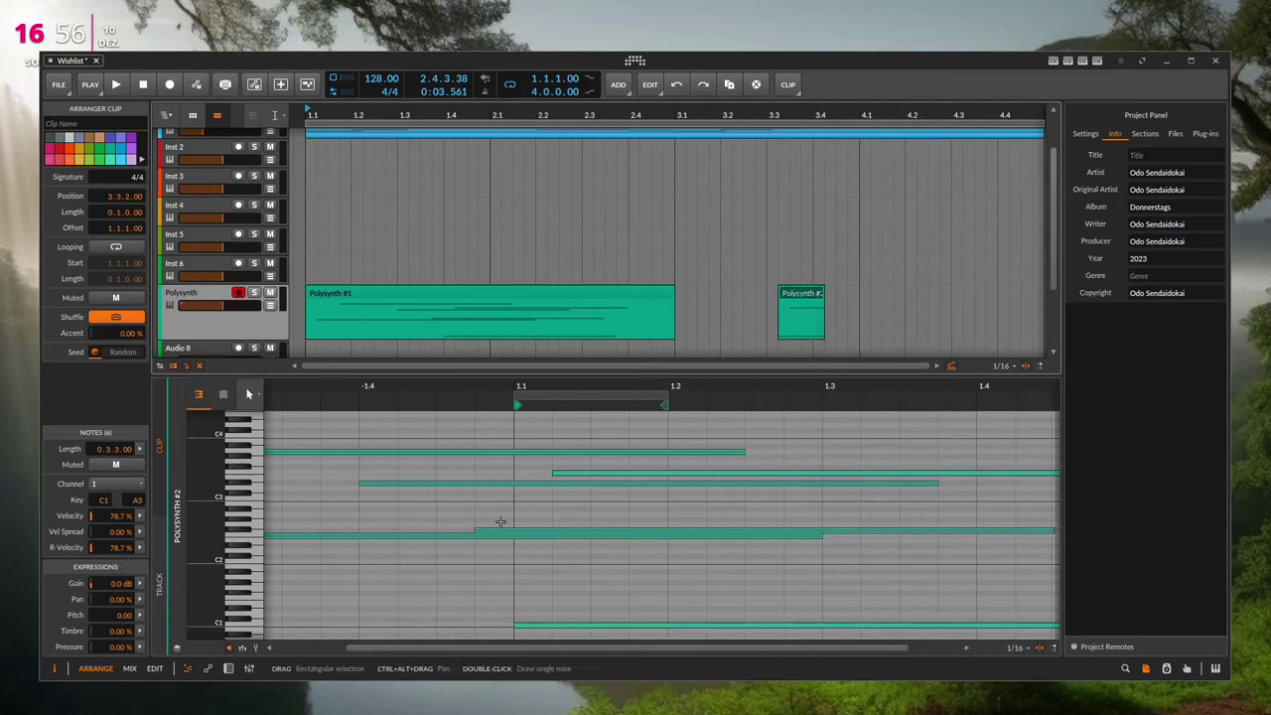
pyautogui.press('1')
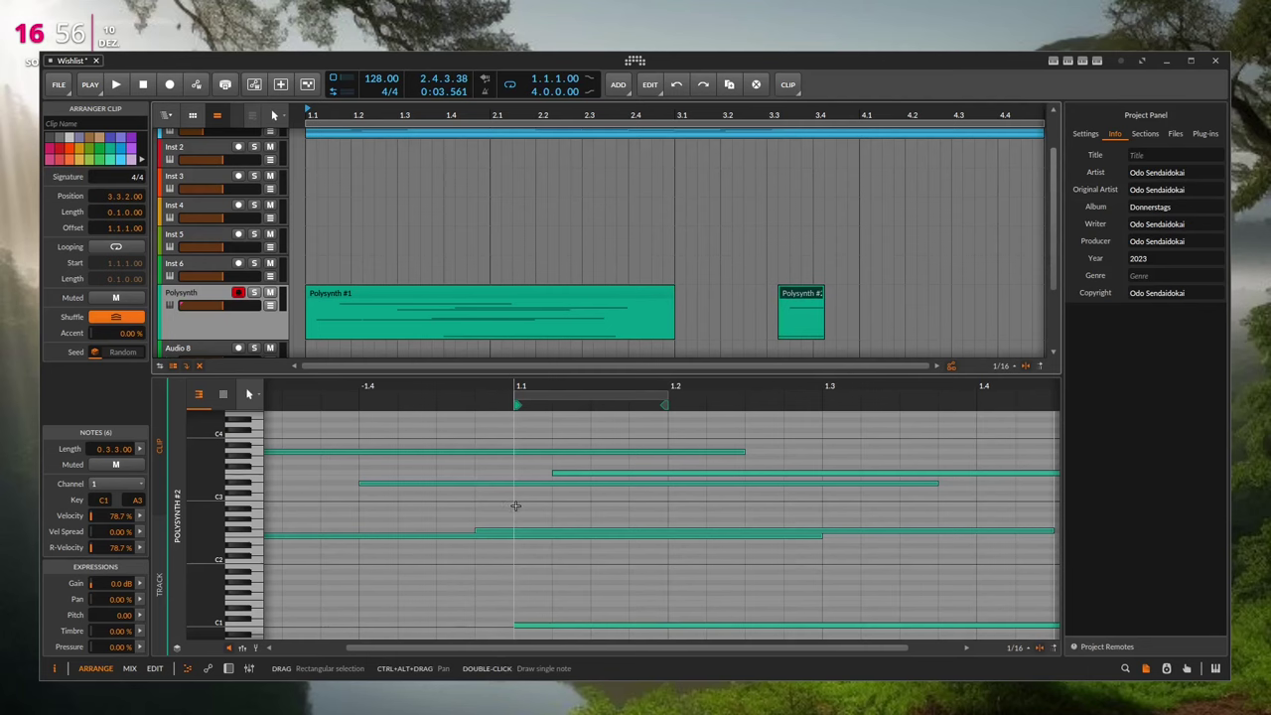
pyautogui.press('2')
pyautogui.moveTo(516, 505); pyautogui.dragTo(159, 482)
pyautogui.press('1')
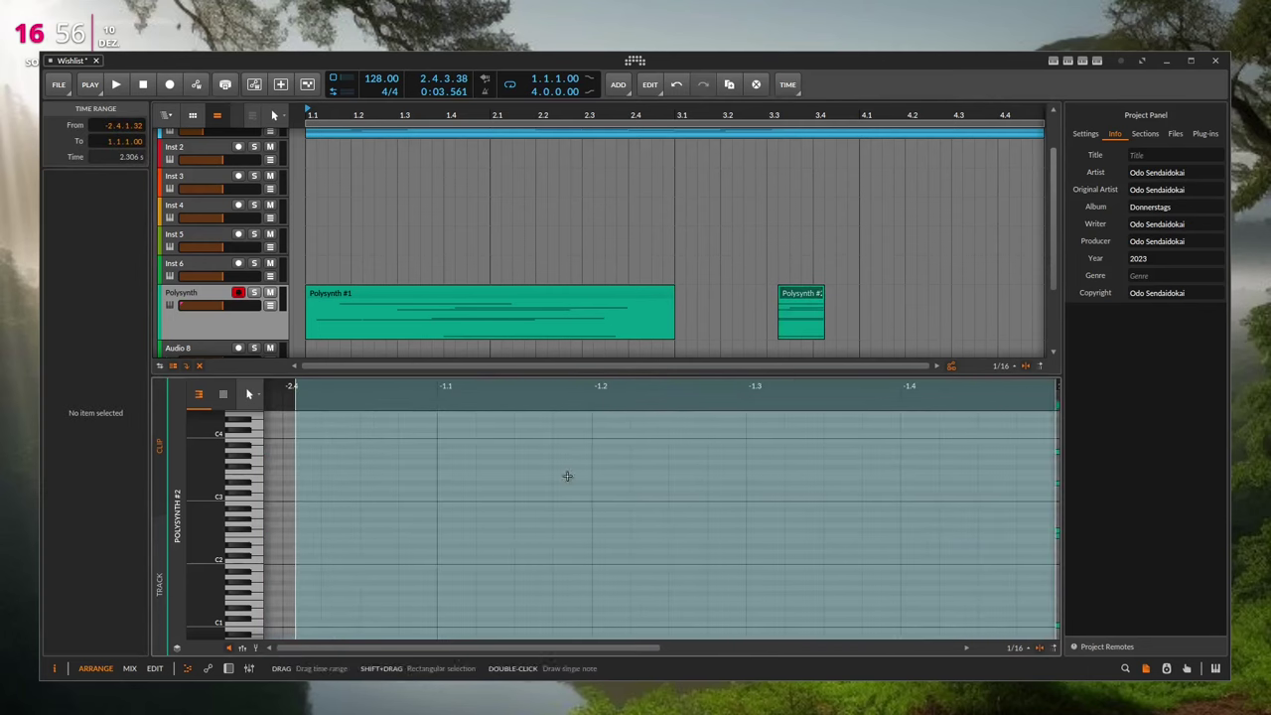
pyautogui.click(567, 475)
# - Delete all note parts after the short clip's end at 1.2, including the small remainder just past it
pyautogui.hscroll(10, 851, 506)
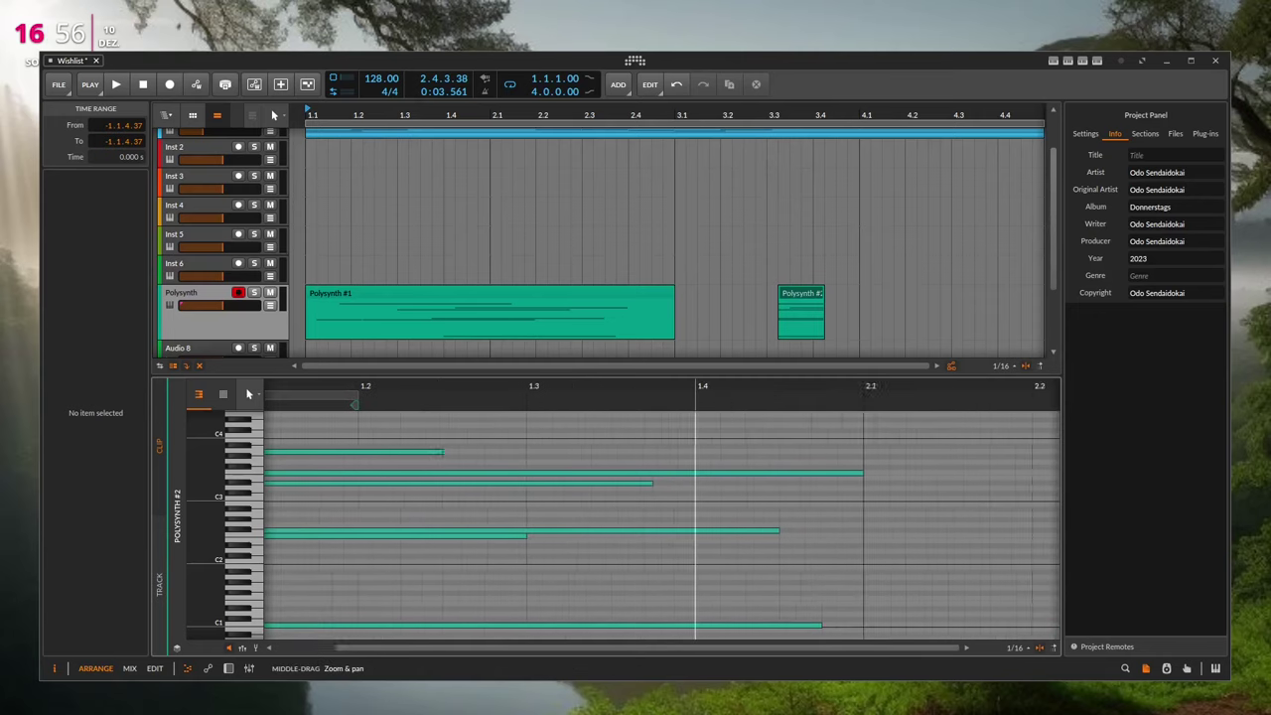
pyautogui.hscroll(-3, 917, 539)
pyautogui.press('2')
pyautogui.moveTo(917, 539); pyautogui.dragTo(497, 544)
pyautogui.press('1')
pyautogui.press('Delete')
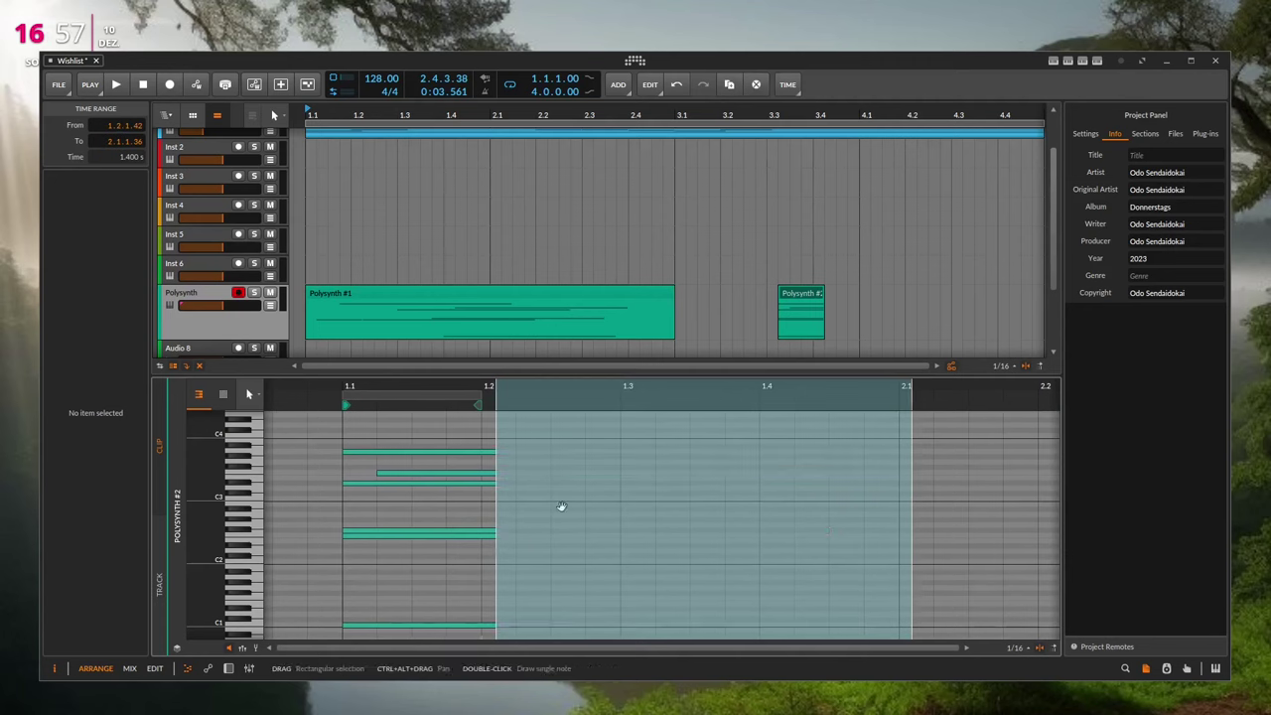
pyautogui.moveTo(496, 504); pyautogui.dragTo(478, 502)
pyautogui.press('Delete')
pyautogui.click(446, 493)
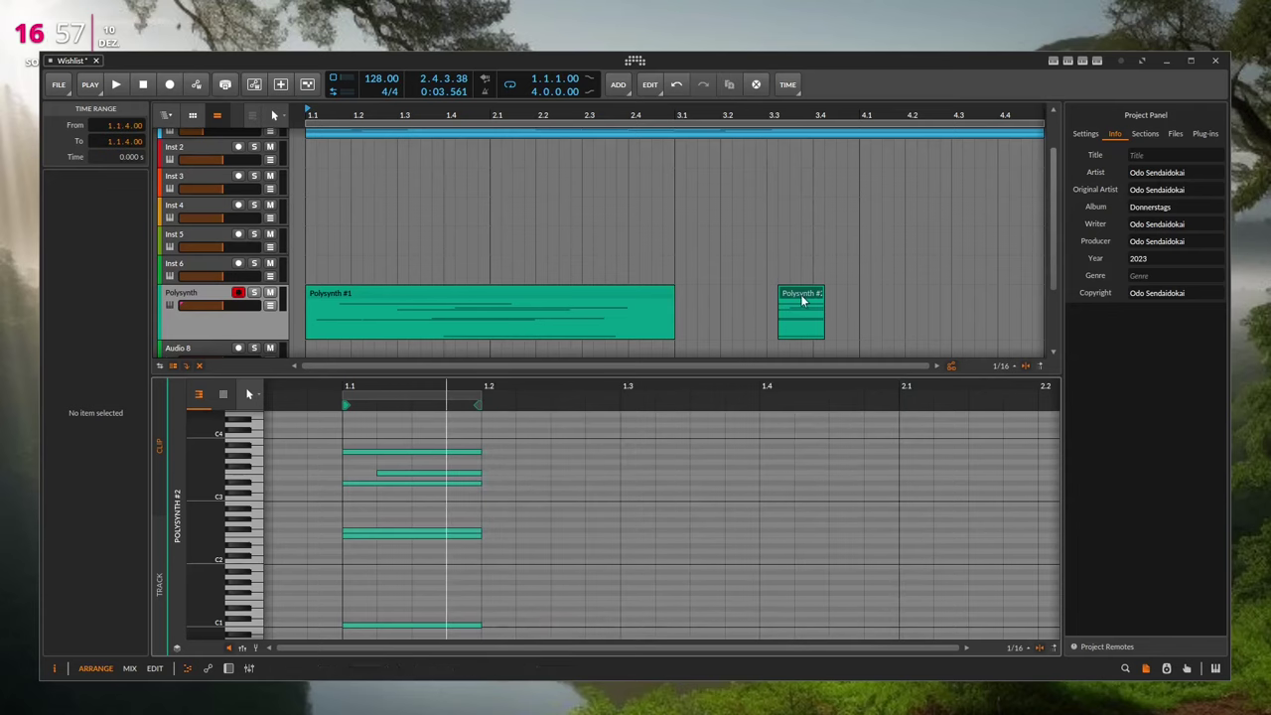
pyautogui.moveTo(427, 389); pyautogui.dragTo(467, 417)
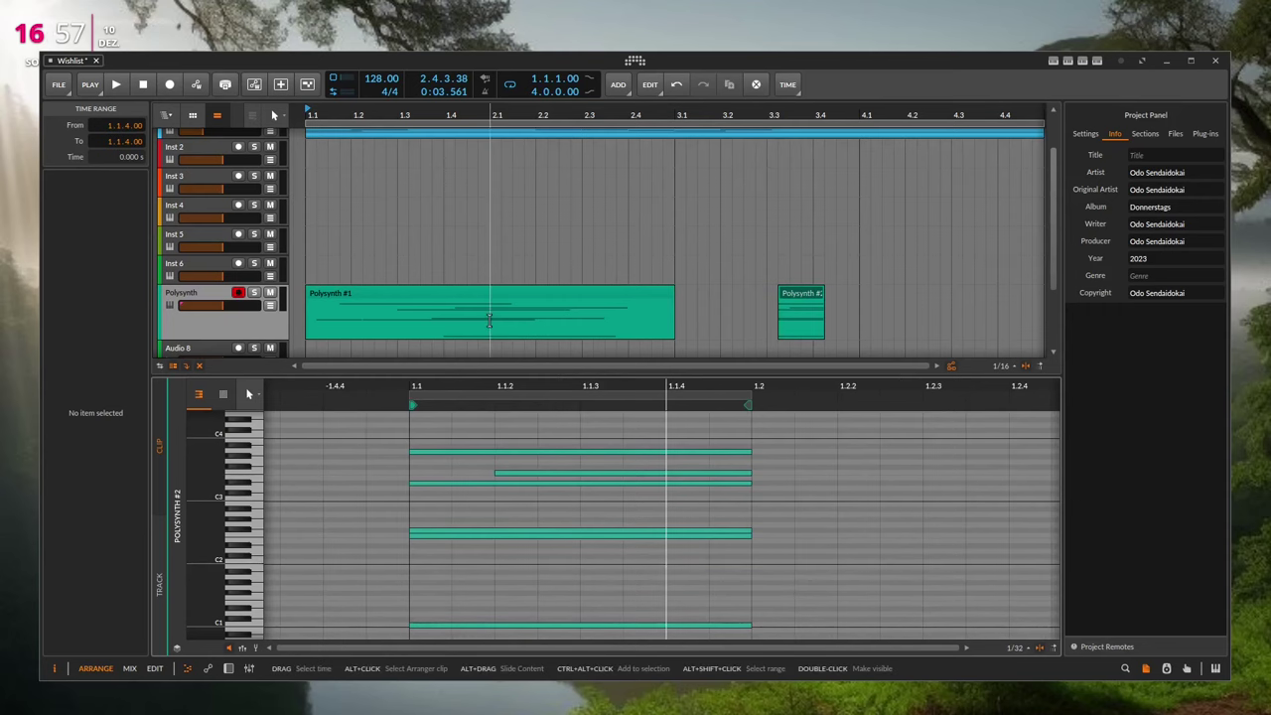
# - Split the long Polysynth clip over the range 2.1.1.00 to 2.2.1.00 and move the cut-out piece to beat 3.2
pyautogui.moveTo(489, 318); pyautogui.dragTo(540, 319)
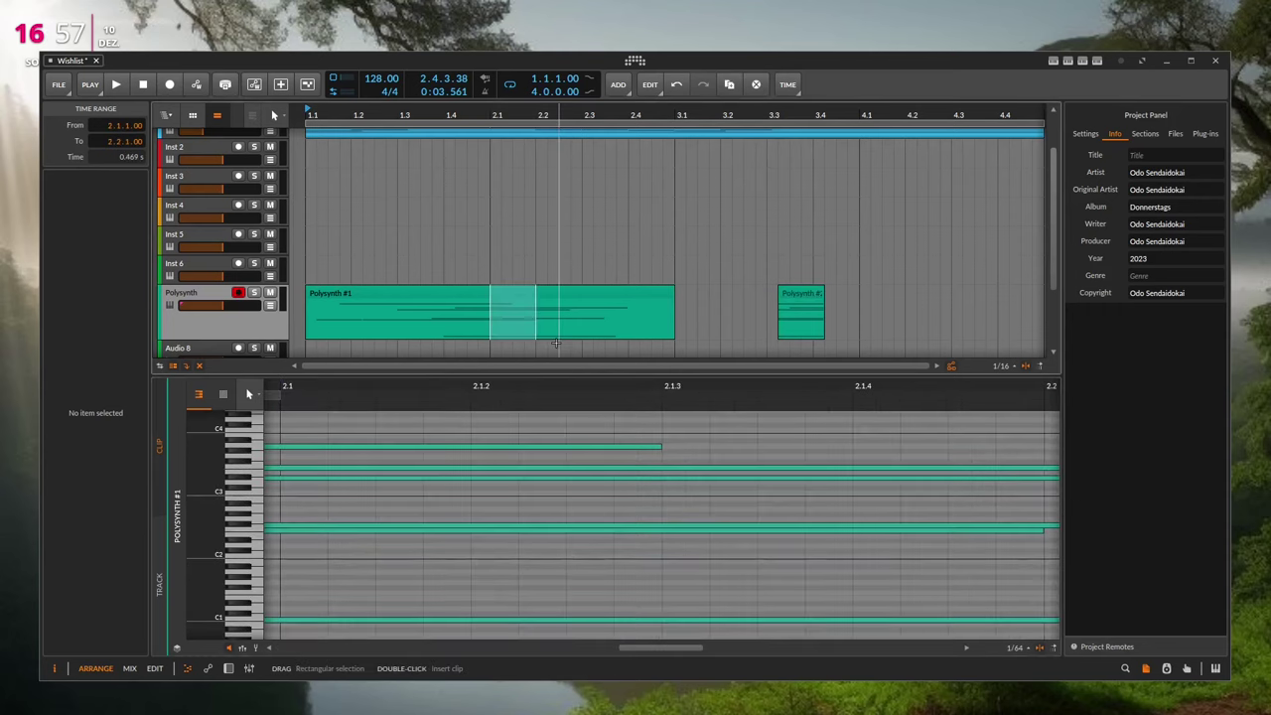
pyautogui.click(788, 84)
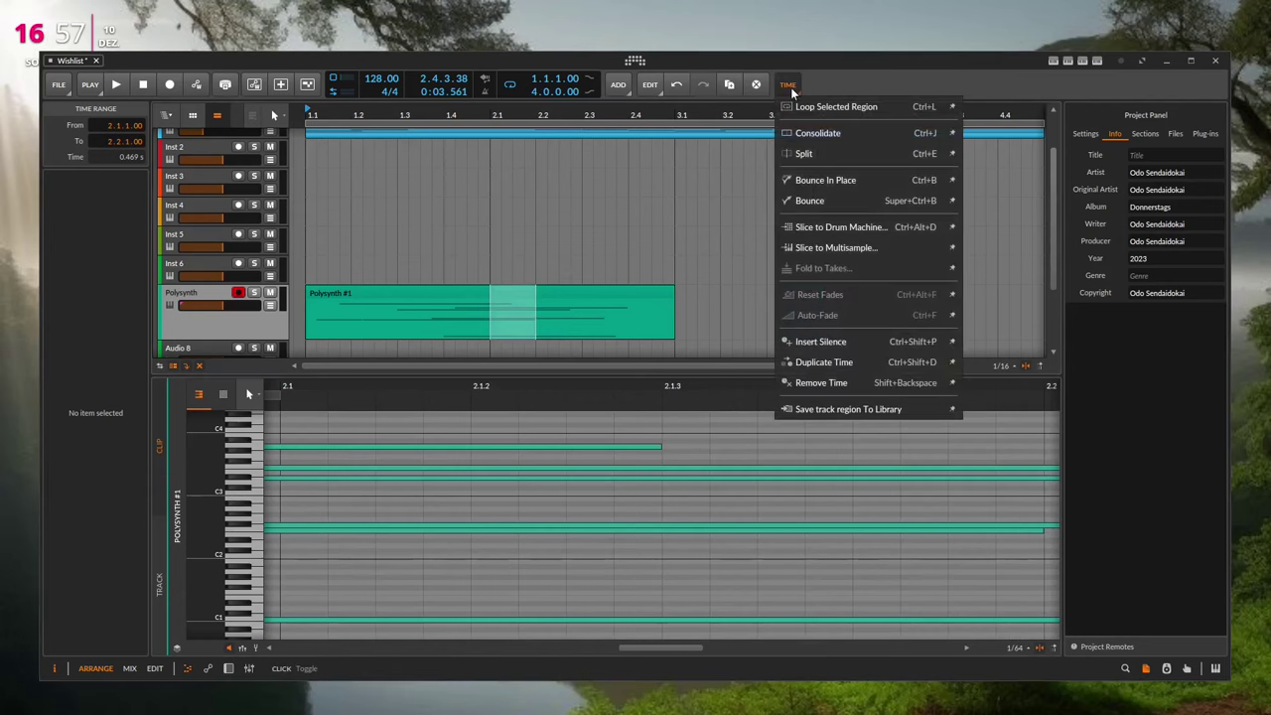
pyautogui.click(807, 154)
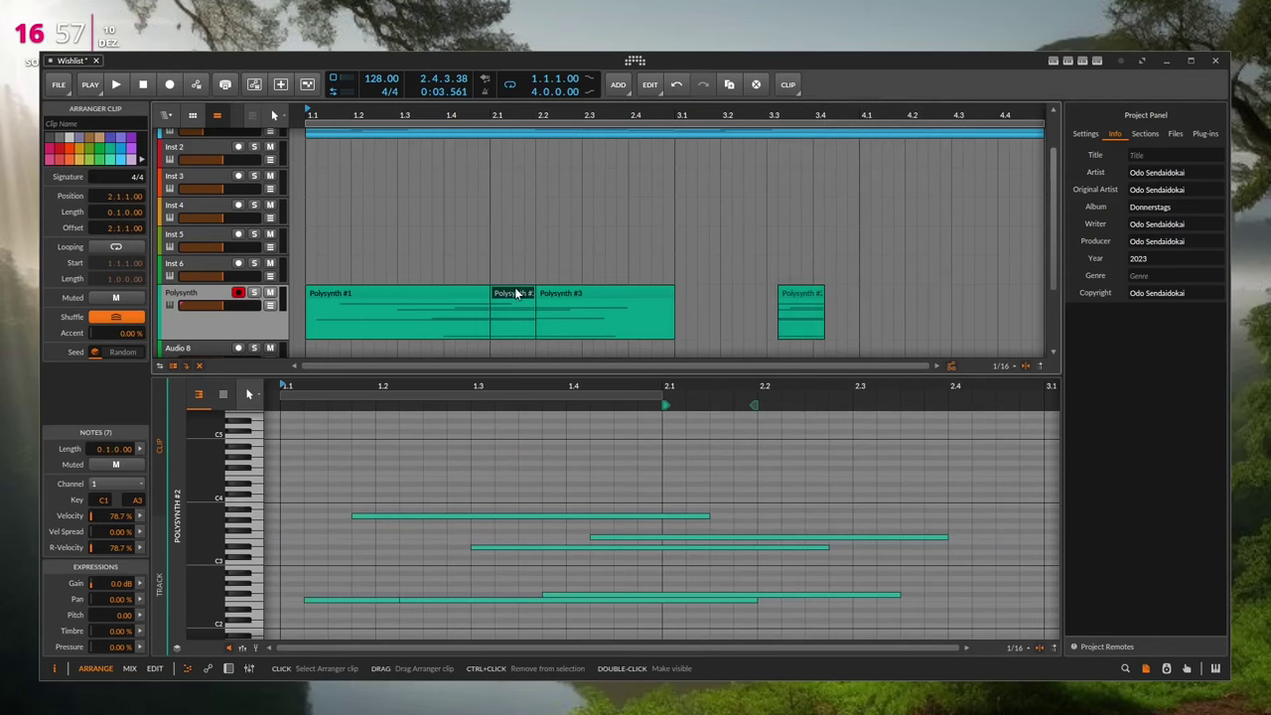
pyautogui.moveTo(516, 293); pyautogui.dragTo(751, 311)
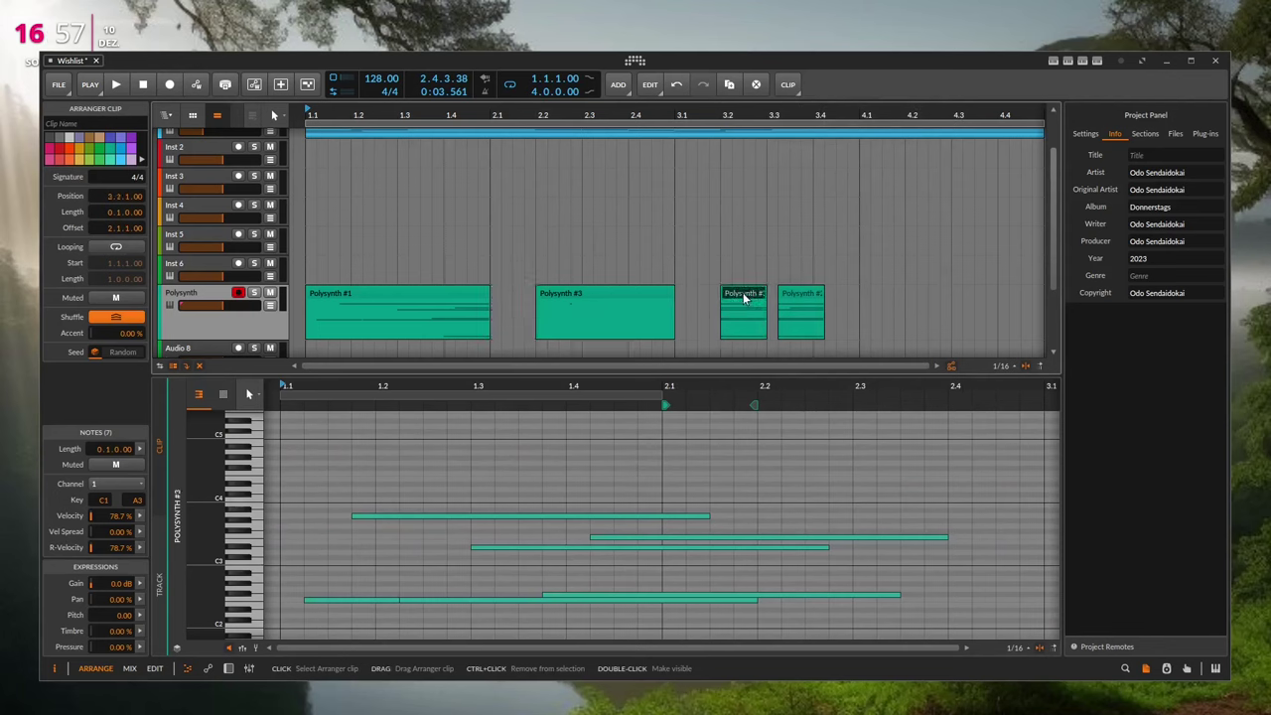
# - Examine the Polysynth #3 clip's notes in the note editor around the clip start at 2.2
pyautogui.click(554, 299)
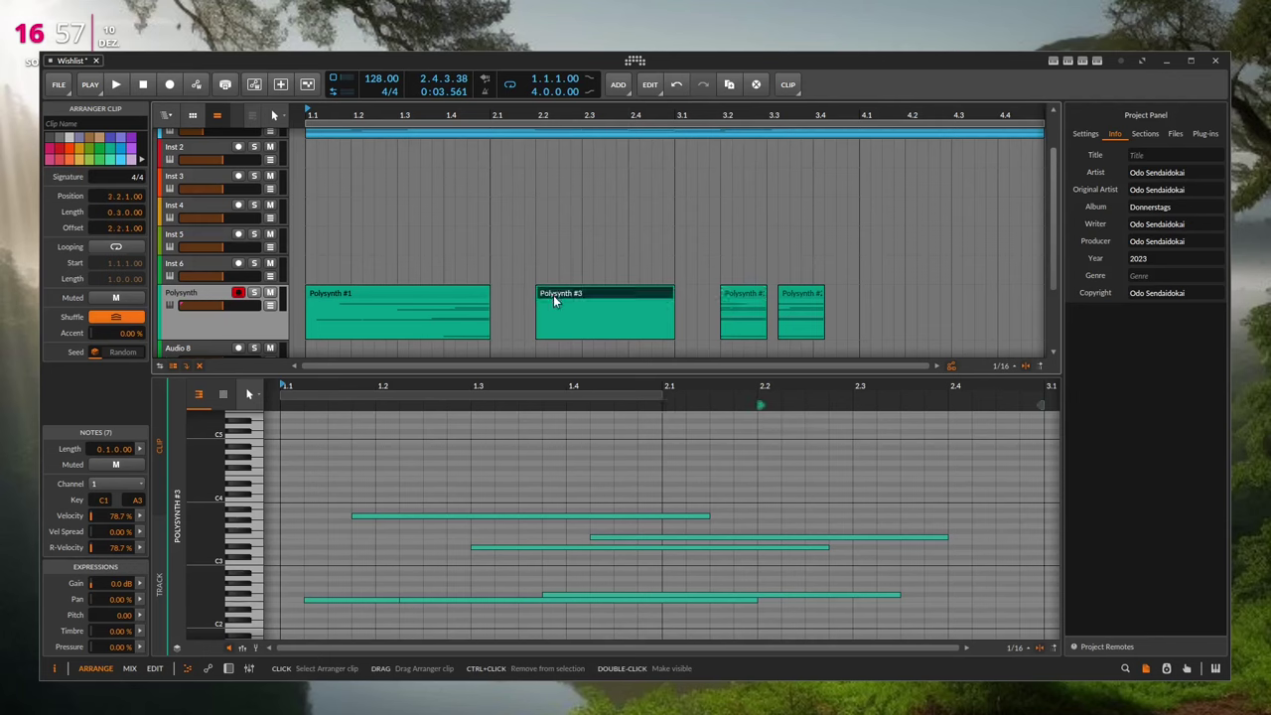
pyautogui.doubleClick(553, 295)
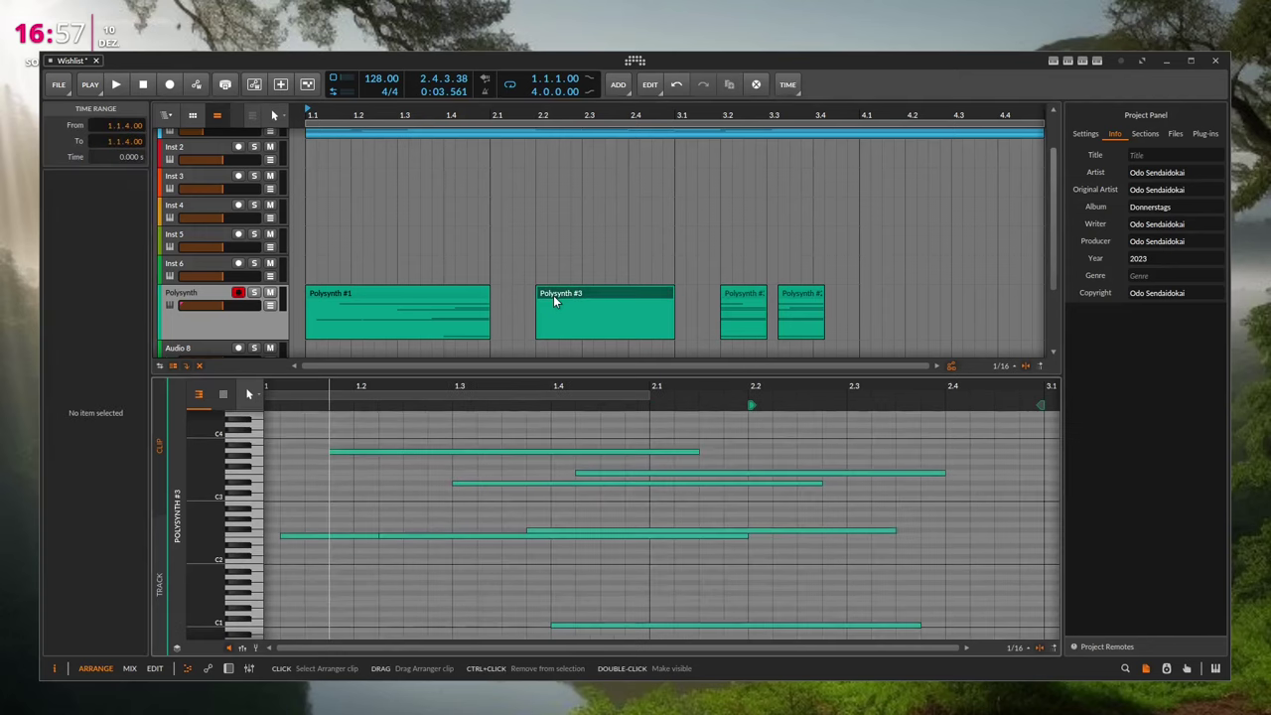
pyautogui.moveTo(810, 402); pyautogui.dragTo(725, 338)
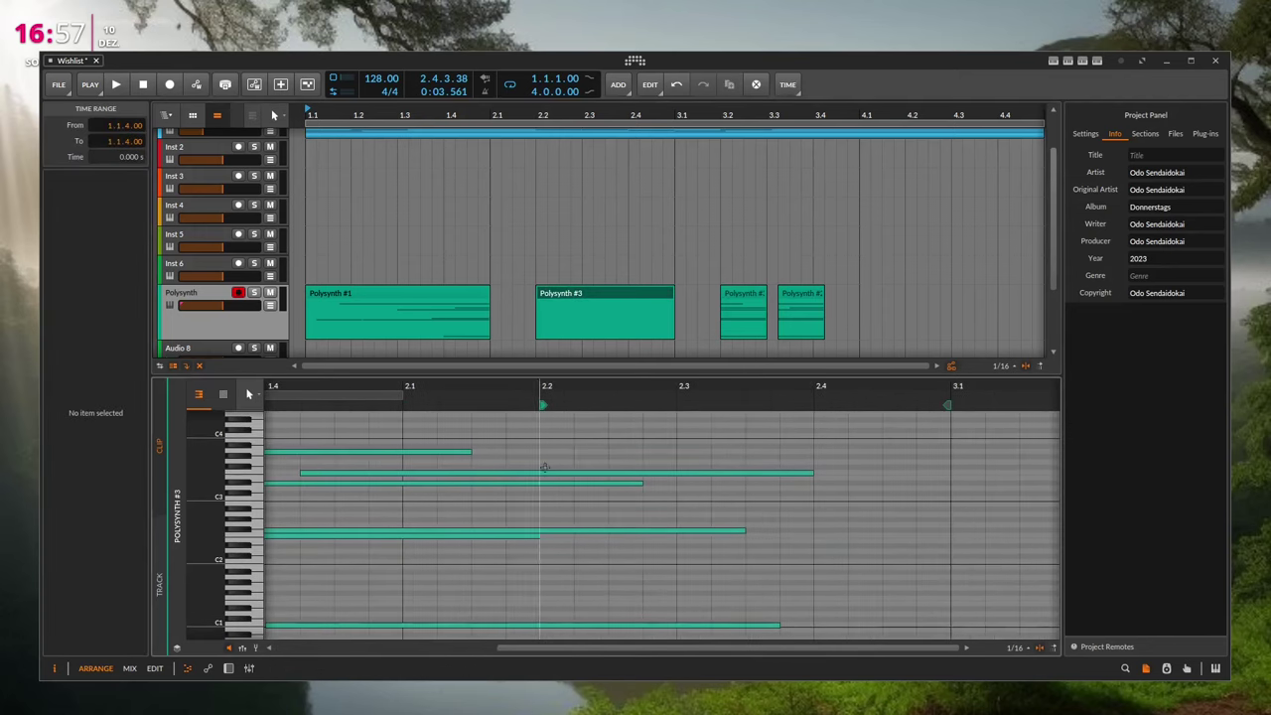
# - Compare the notes of the Polysynth clip at 2.2 with the cut-out clip at 3.2, and close the note editor
pyautogui.click(597, 295)
pyautogui.click(755, 294)
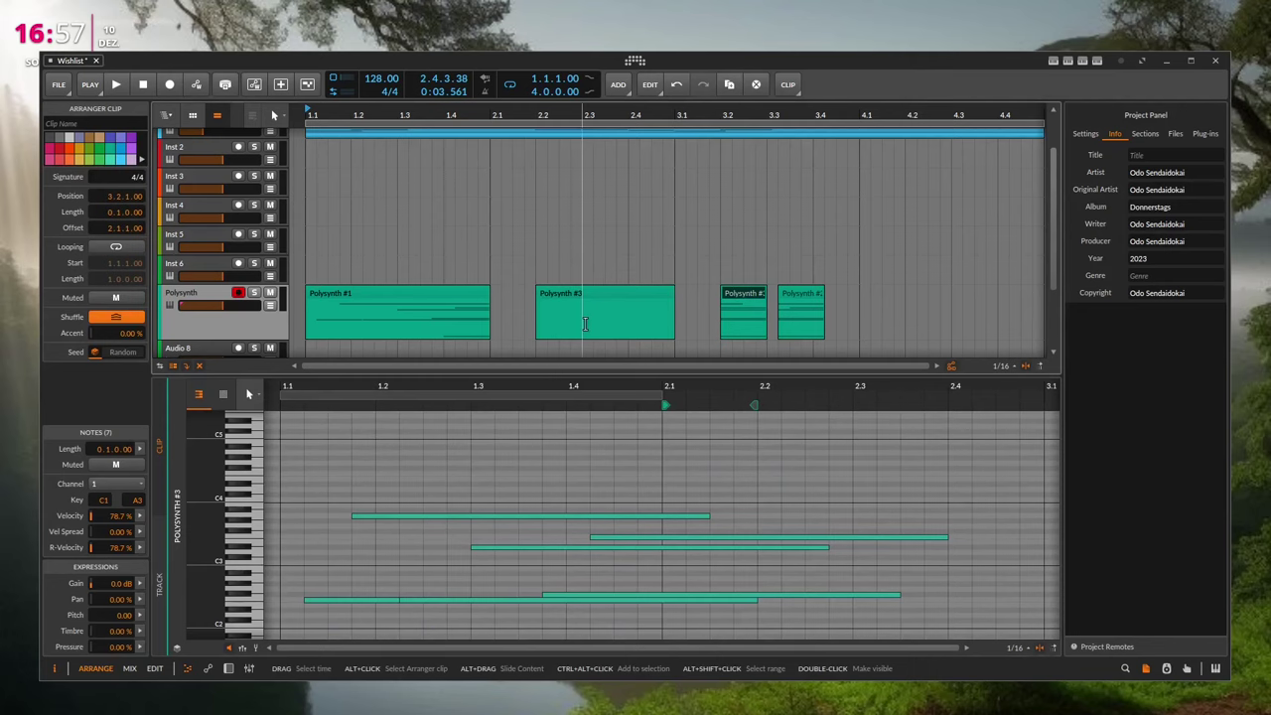
pyautogui.press('e')
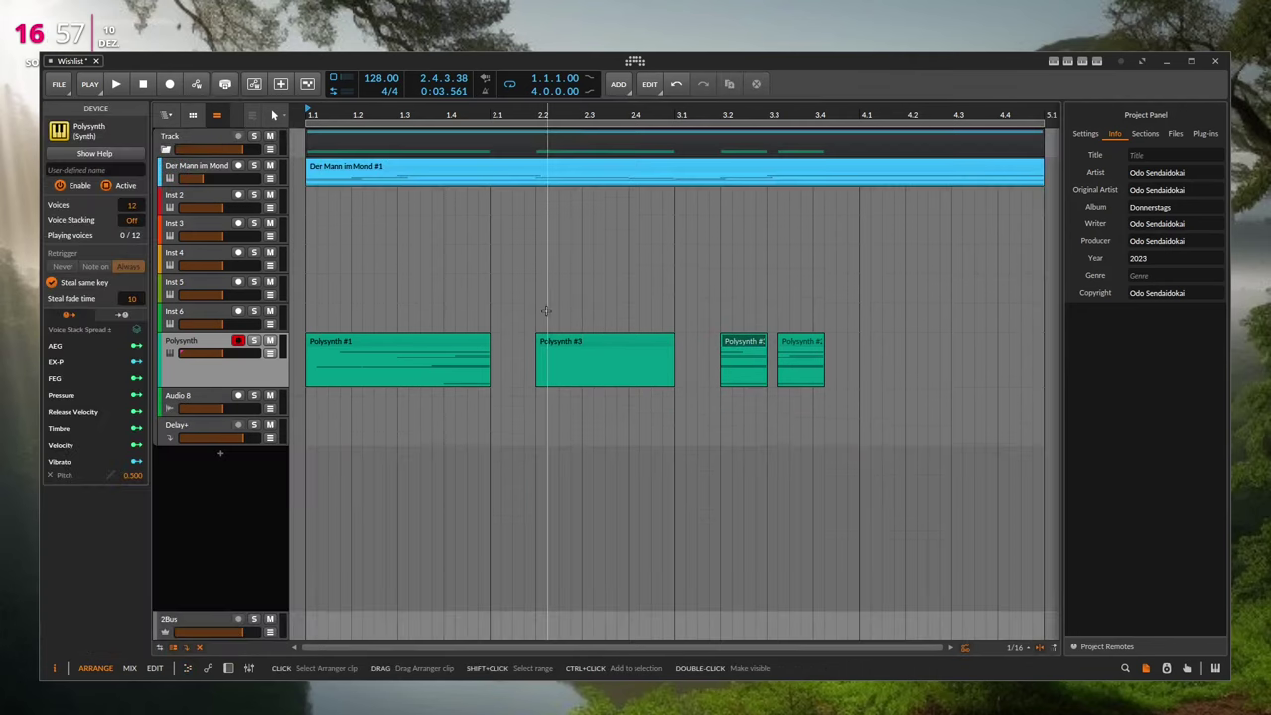
# - Mark the gap from 2.1.1.00 to 2.2.1.00 on the Polysynth track and select the clip that follows it
pyautogui.click(491, 363)
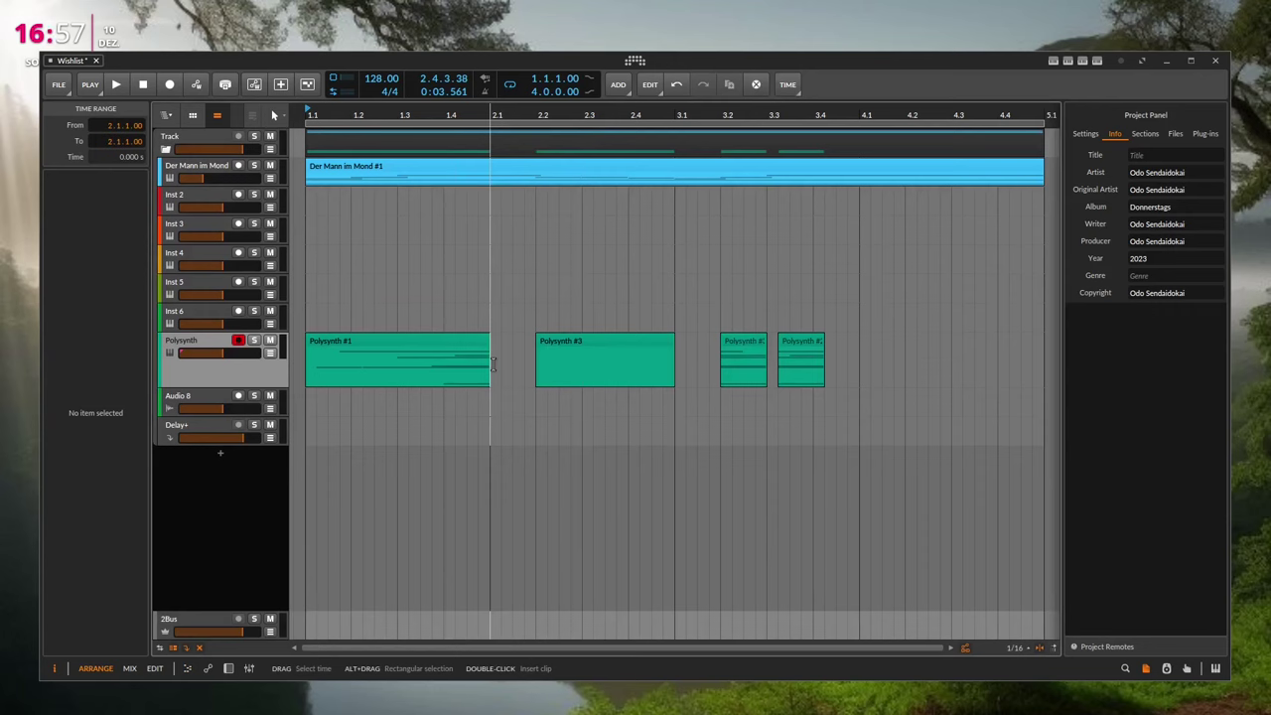
pyautogui.moveTo(490, 363); pyautogui.dragTo(535, 364)
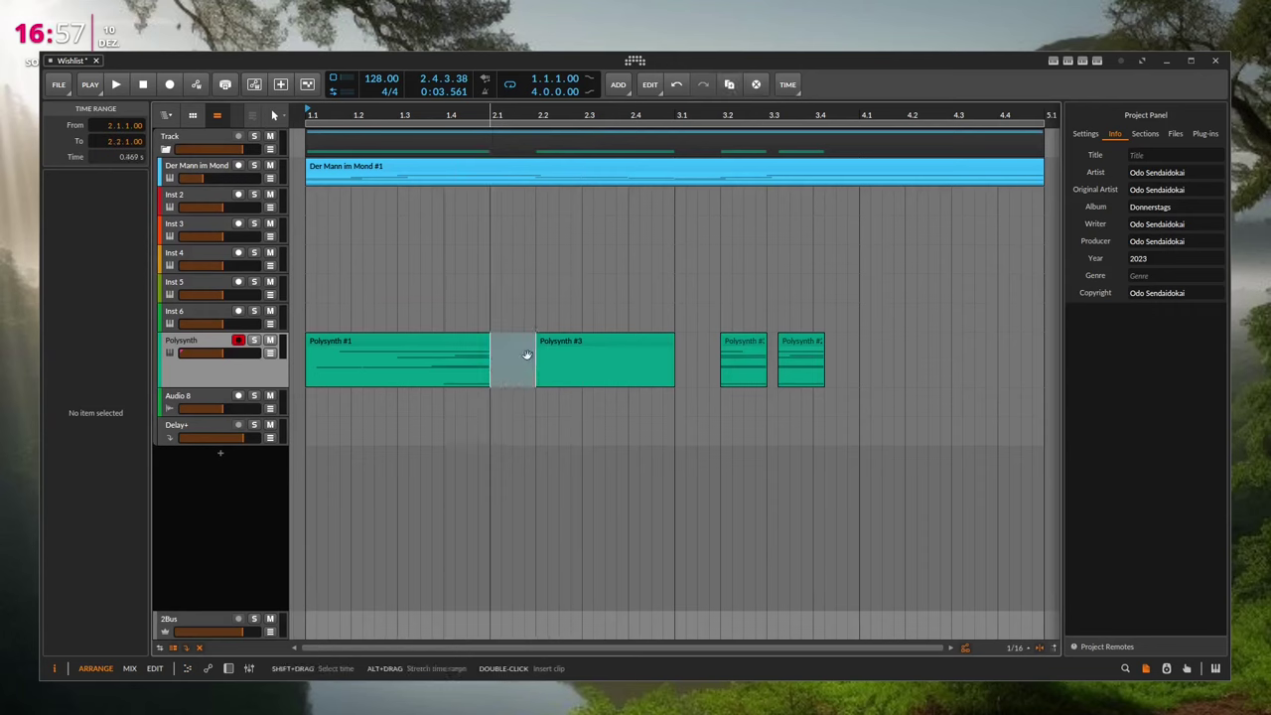
pyautogui.click(562, 341)
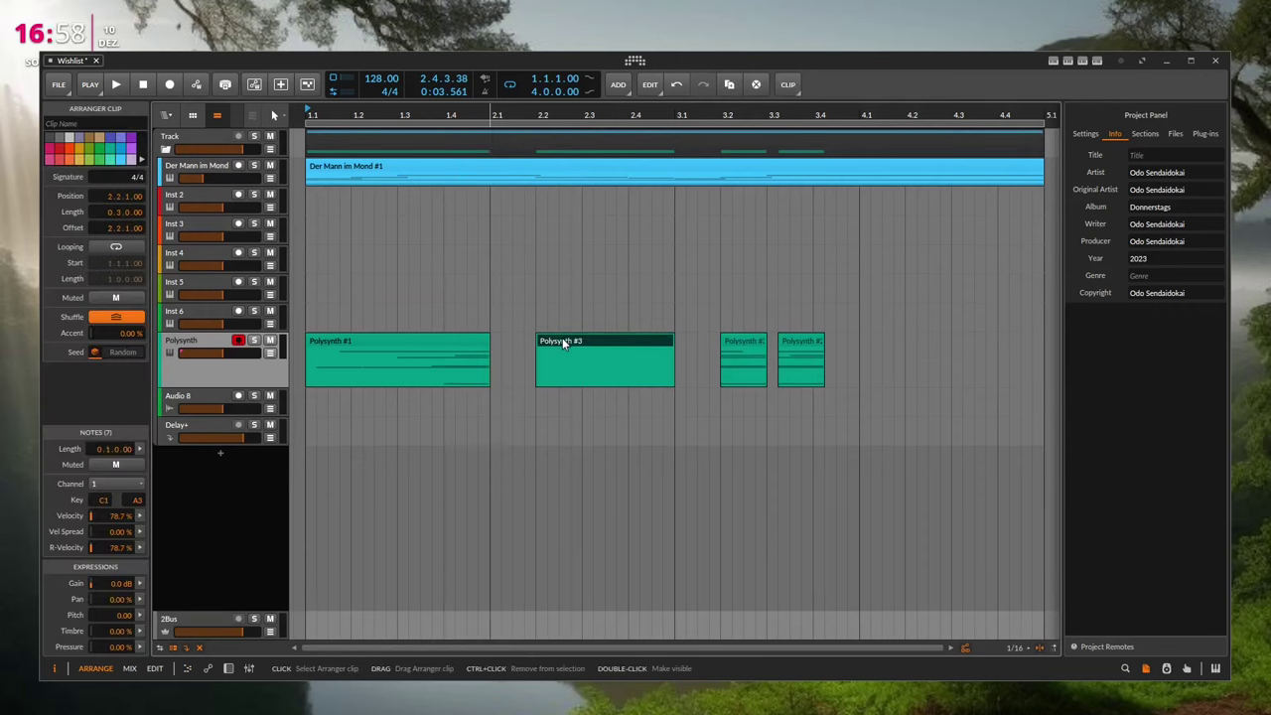
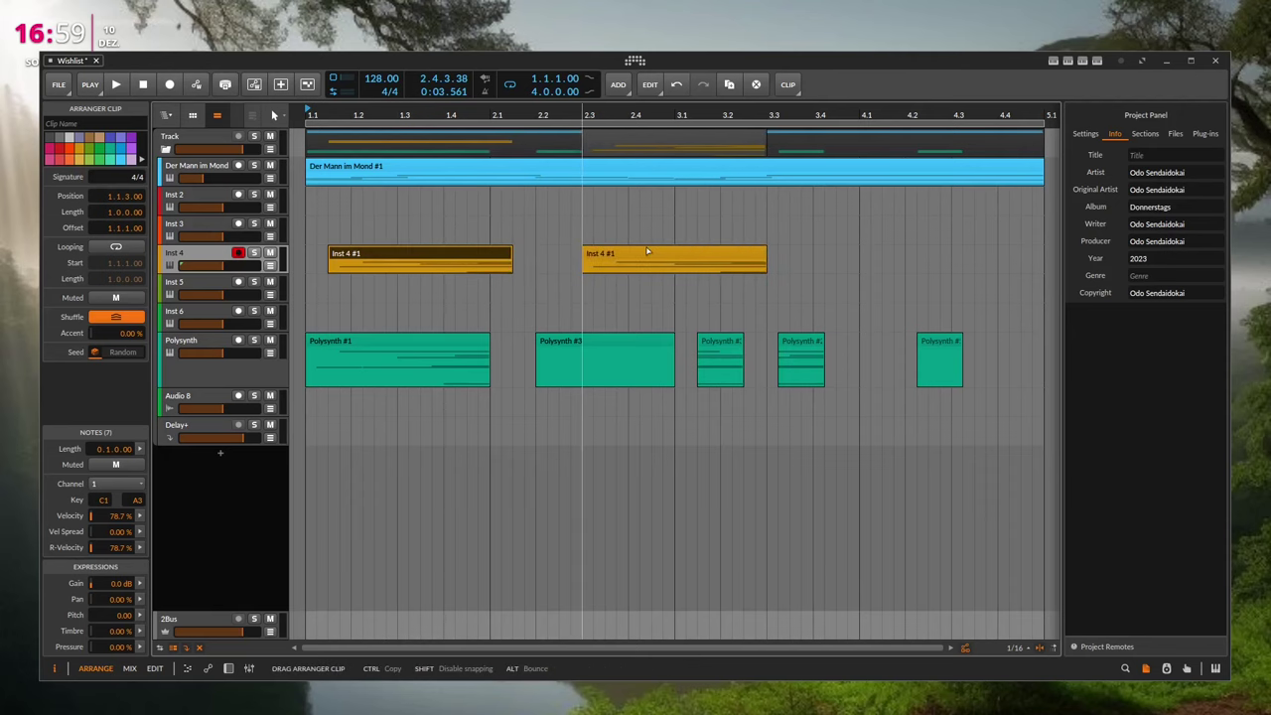
# - Copy the Inst 4 clip to position 2.3.3.00 on its track and delete the copy
pyautogui.moveTo(647, 251)
pyautogui.mouseDown()
pyautogui.moveTo(415, 227)
pyautogui.moveTo(377, 253)
pyautogui.moveTo(607, 281)
pyautogui.moveTo(647, 252)
pyautogui.mouseUp()
pyautogui.moveTo(652, 255); pyautogui.dragTo(672, 257)
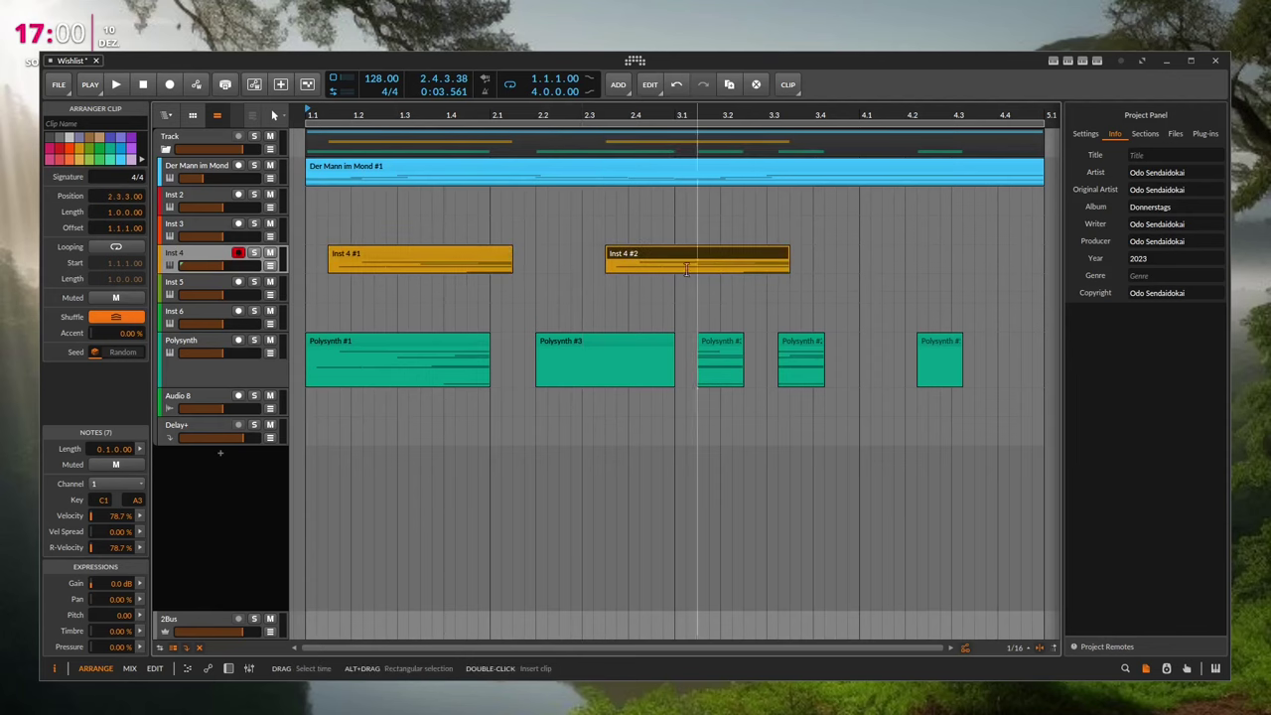
pyautogui.press('Delete')
# - Move the remaining Inst 4 clip along its track to 2.4.1.00 and back toward the start of the arrangement
pyautogui.click(412, 255)
pyautogui.moveTo(412, 255); pyautogui.dragTo(705, 262)
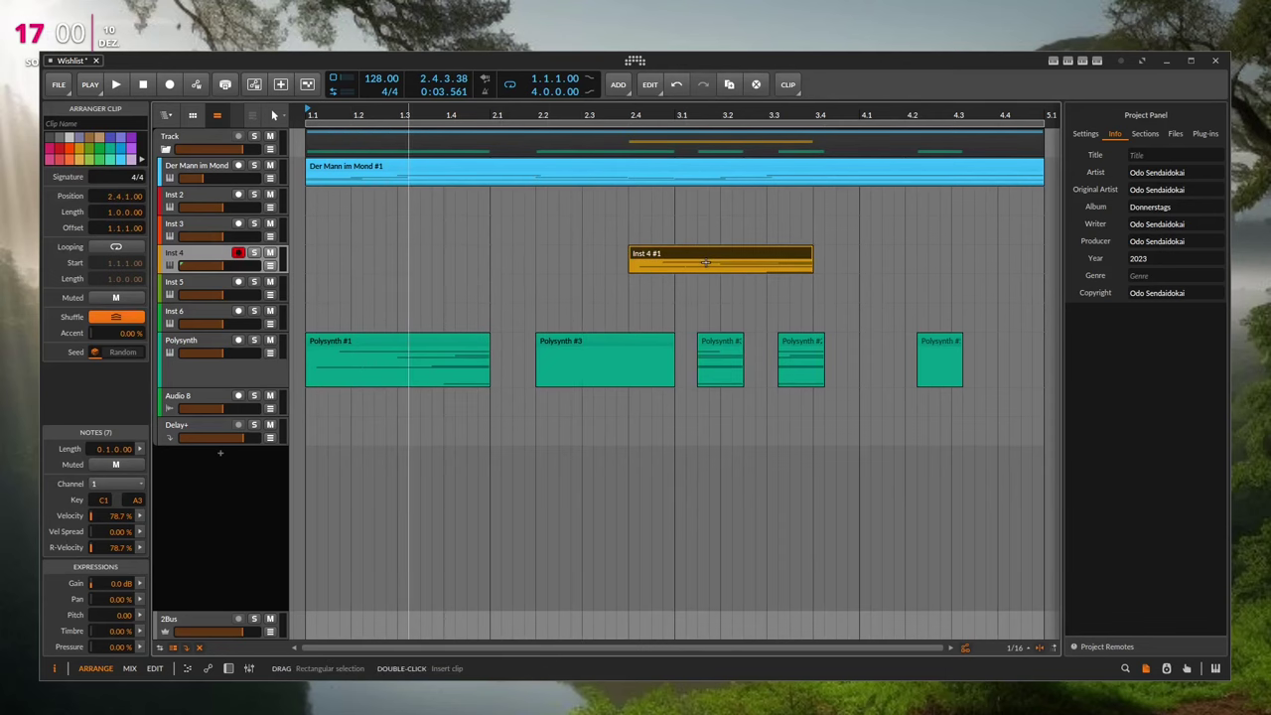
pyautogui.moveTo(706, 252); pyautogui.dragTo(672, 256)
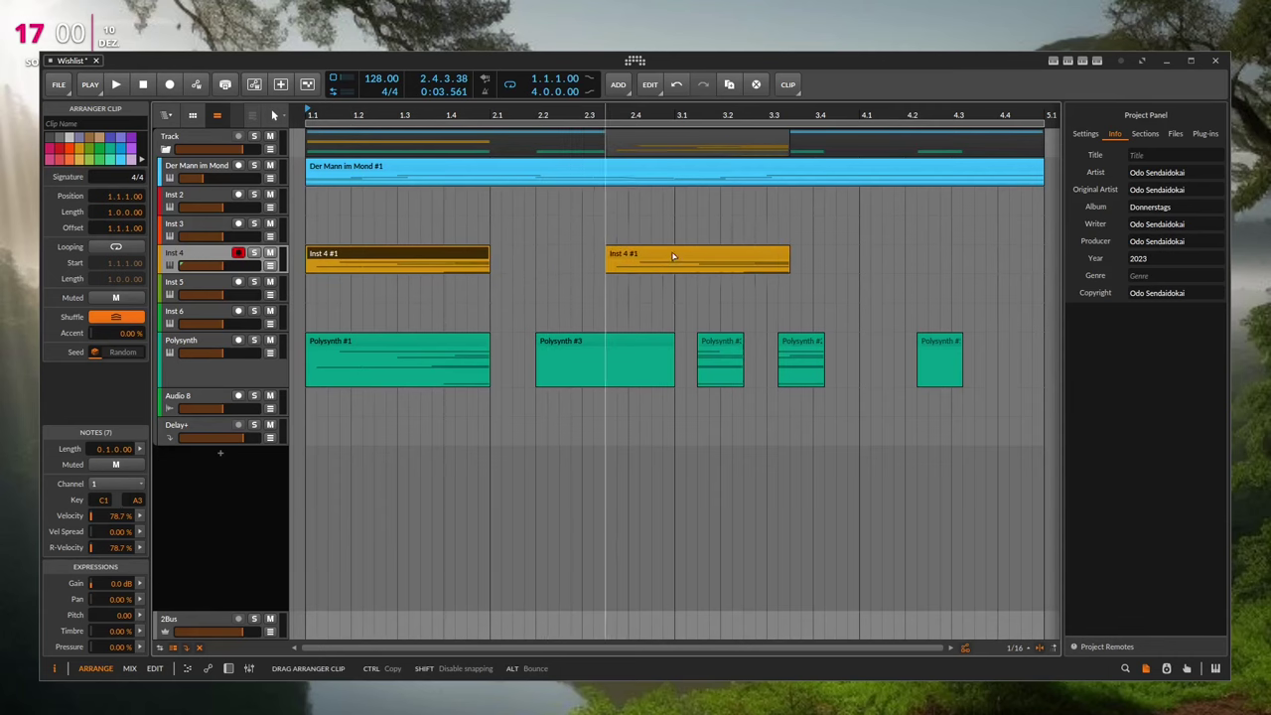
pyautogui.moveTo(672, 256)
pyautogui.mouseDown()
pyautogui.moveTo(653, 257)
pyautogui.moveTo(696, 255)
pyautogui.mouseUp()
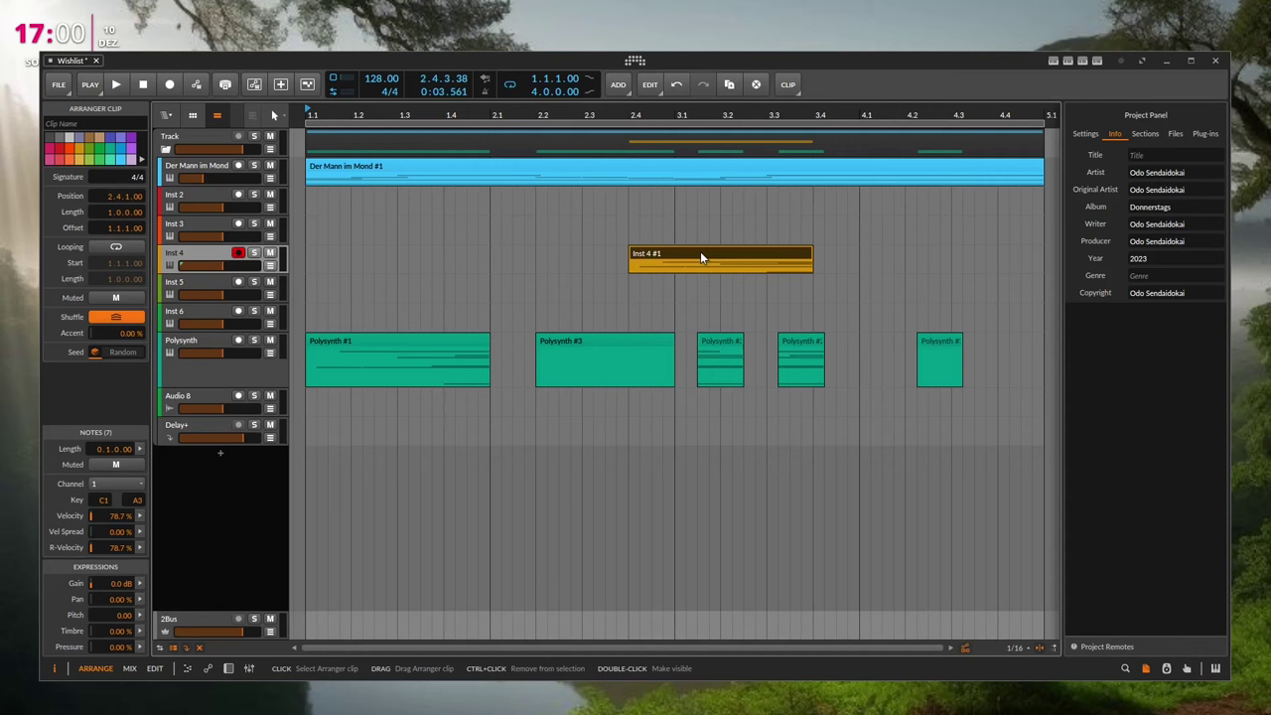
pyautogui.moveTo(700, 256); pyautogui.dragTo(431, 261)
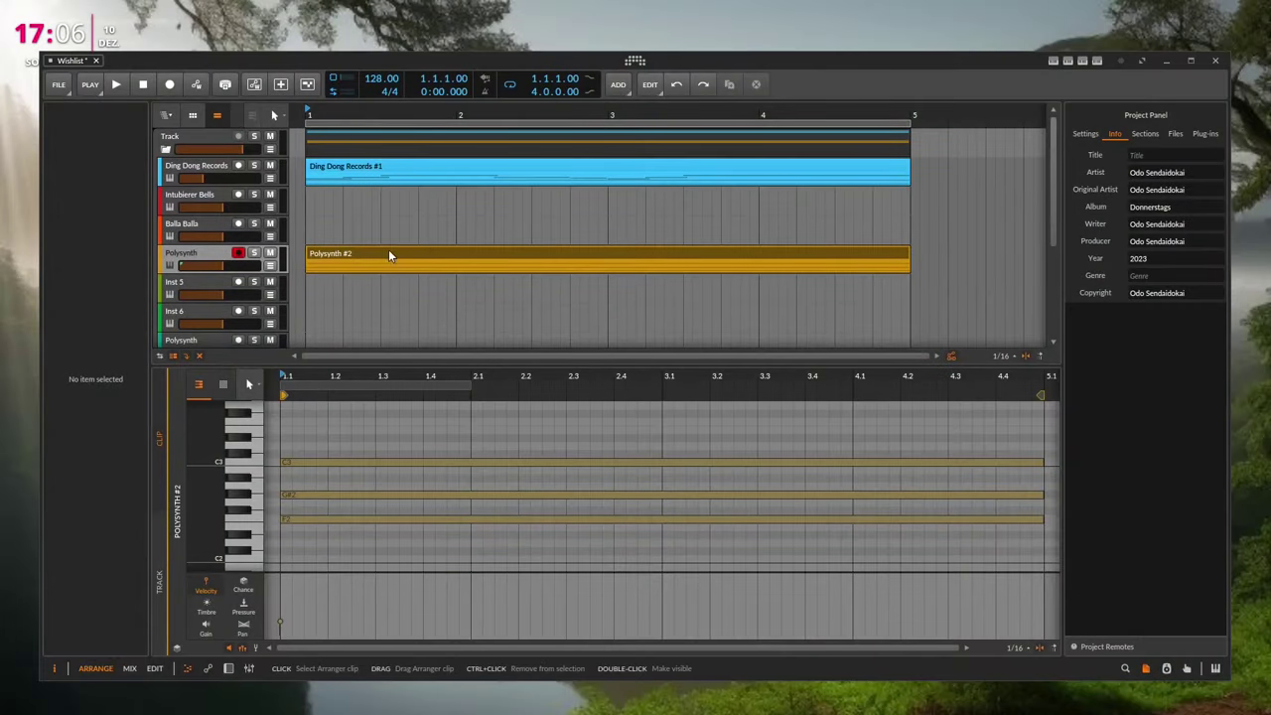
# - Try recording over the four-bar Polysynth clip from bar 1, and stop the transport
pyautogui.click(389, 255)
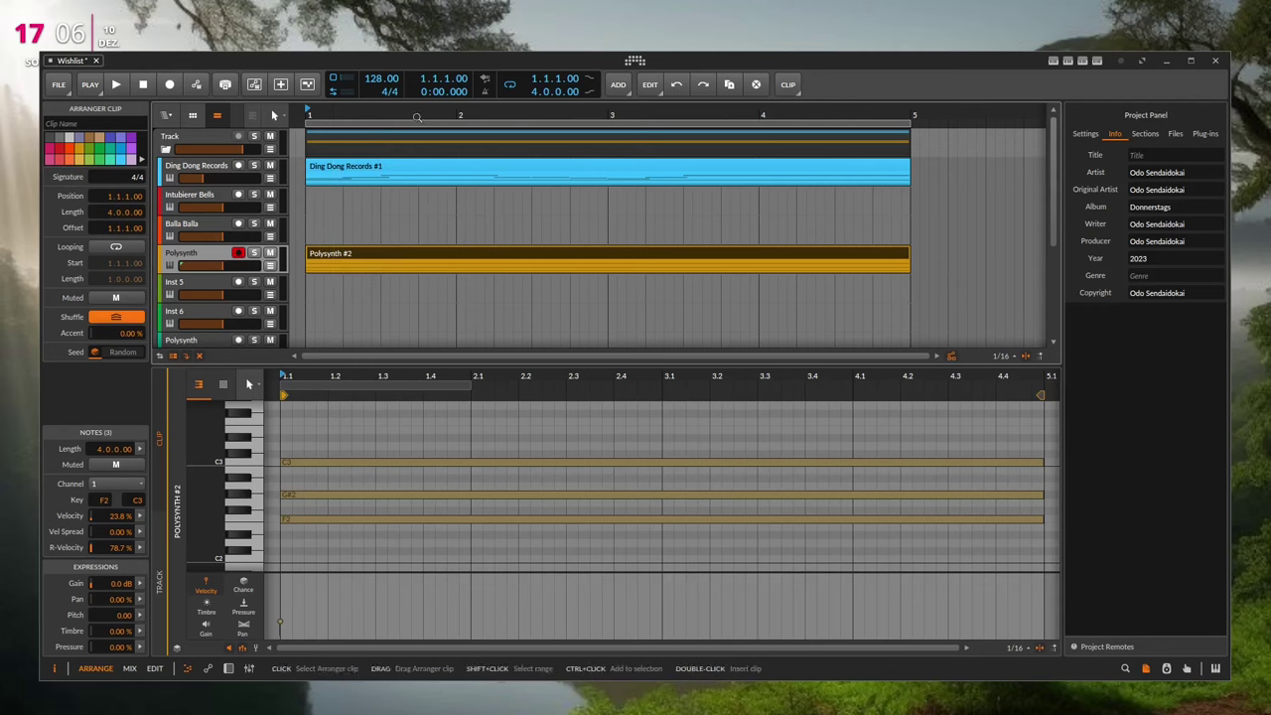
pyautogui.click(168, 85)
pyautogui.click(116, 86)
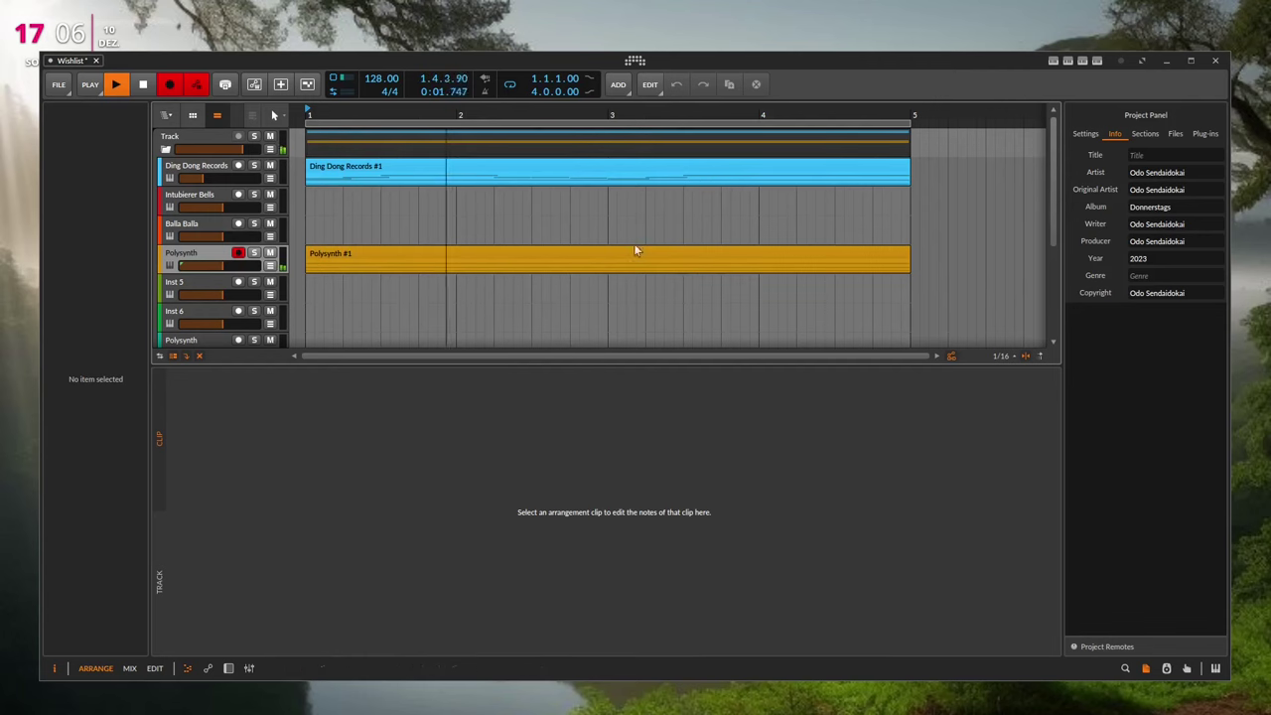
pyautogui.click(773, 260)
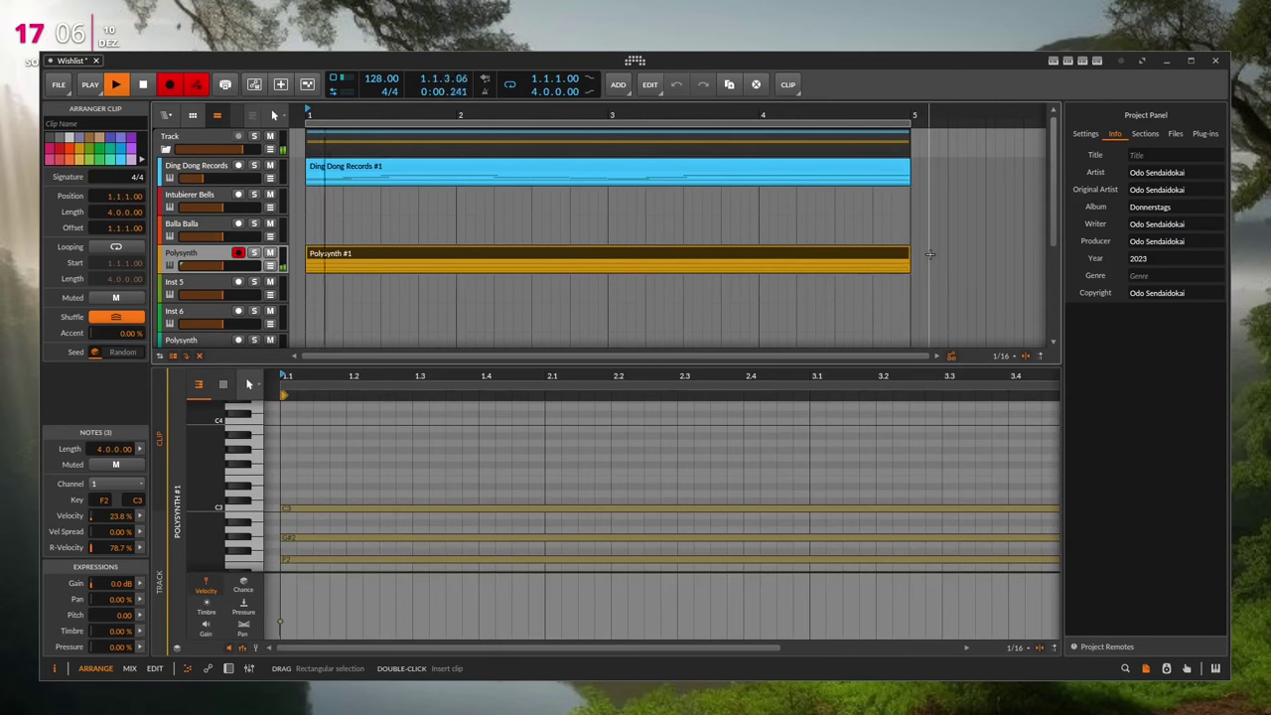
pyautogui.keyDown('ctrl'); pyautogui.click(523, 253); pyautogui.keyUp('ctrl')
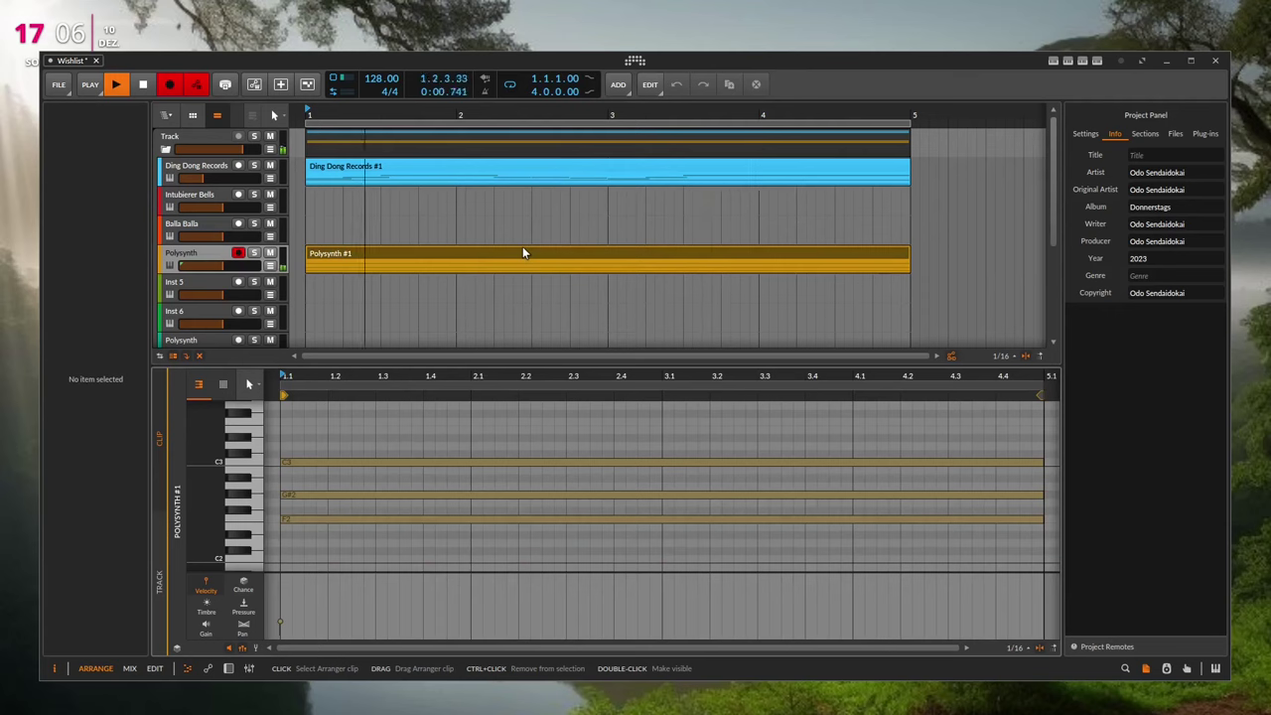
pyautogui.press('space')
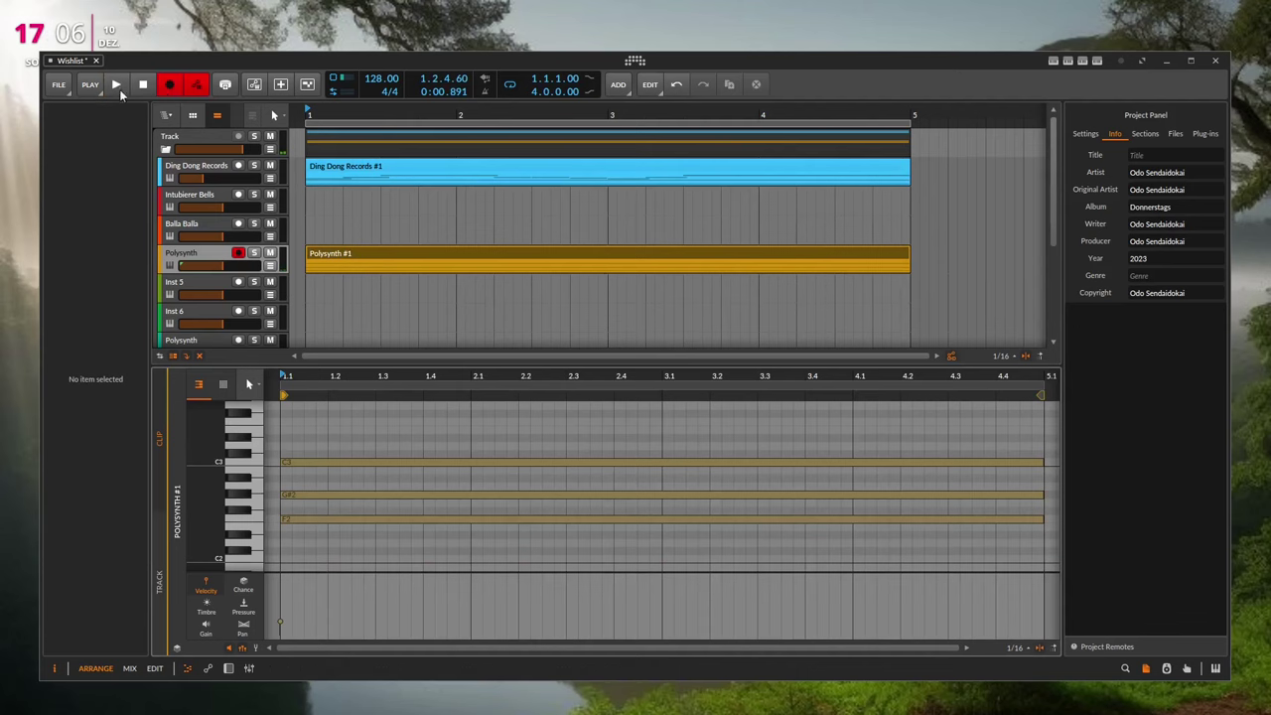
pyautogui.press('space')
pyautogui.press('space')
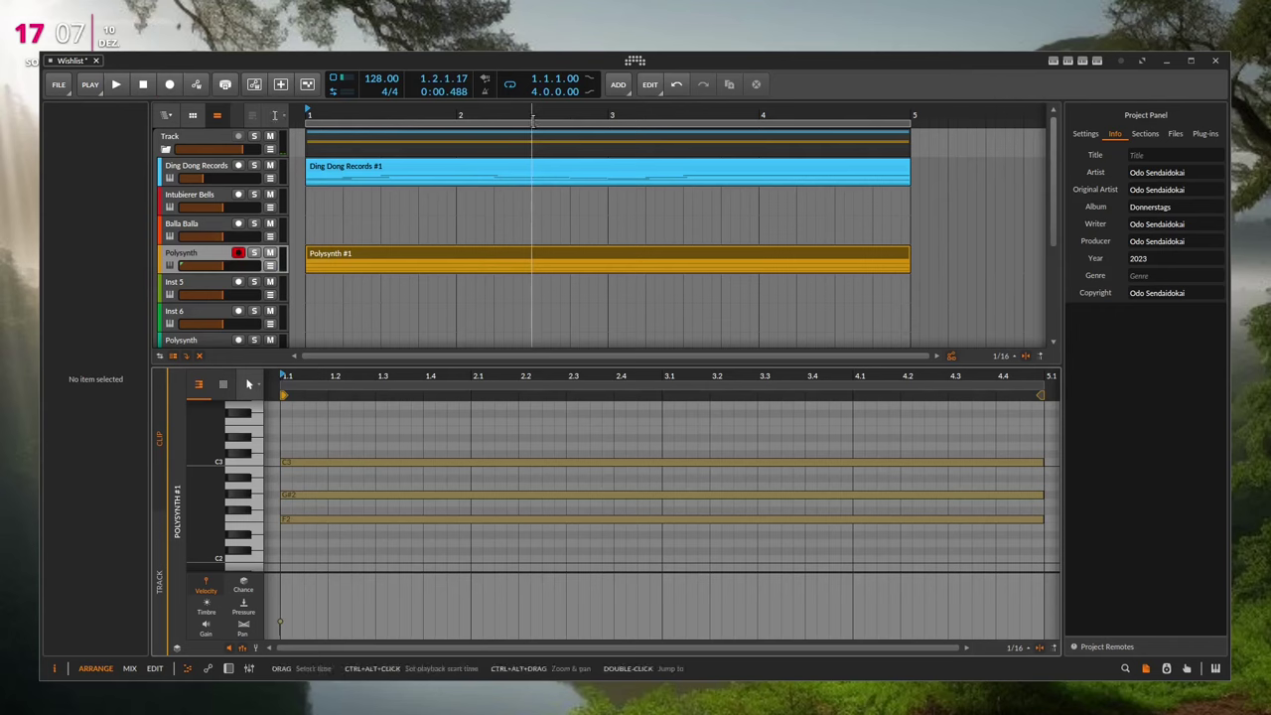
# - Set the punch region to start at 2.1.1.00 with length 1.0.0.00, enable punch-in and punch-out, and select the four-bar Polysynth clip
pyautogui.press('3')
pyautogui.click(583, 111)
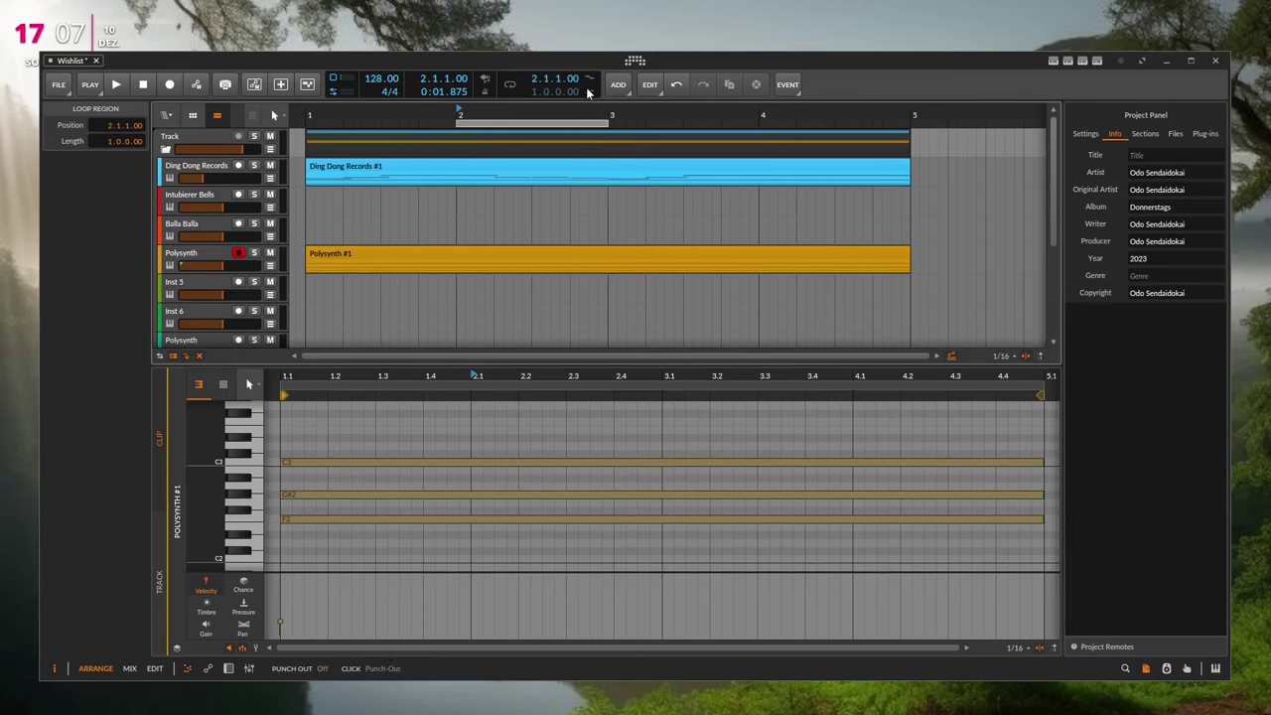
pyautogui.click(395, 254)
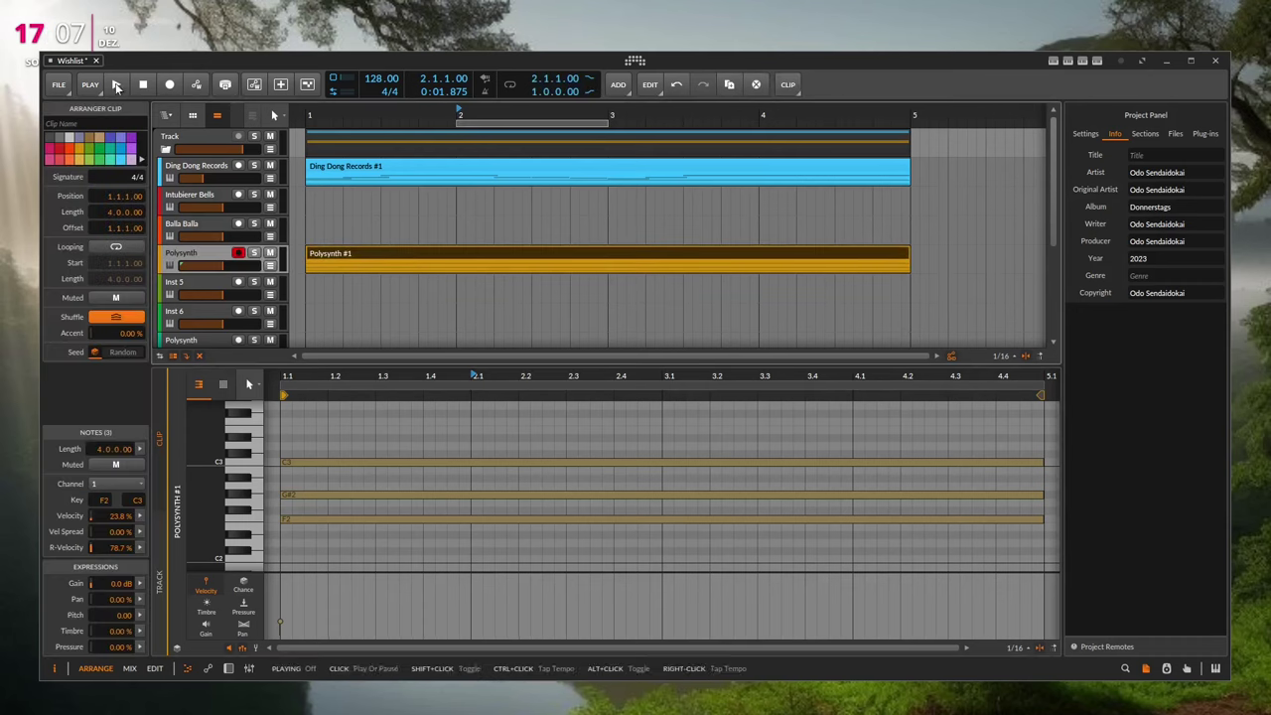
# - Punch-record bar 2 of the Polysynth track, repeating the pass from bar 1 with a short melody, and stop the transport
pyautogui.click(169, 85)
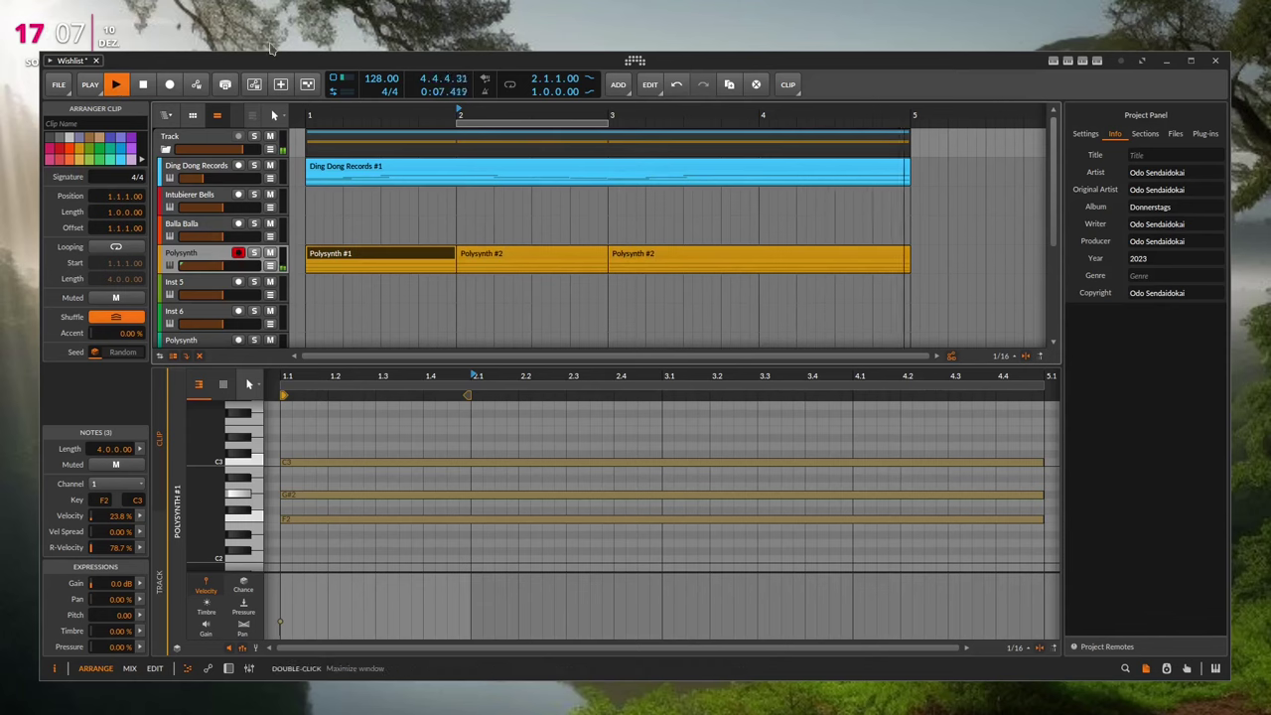
pyautogui.click(116, 85)
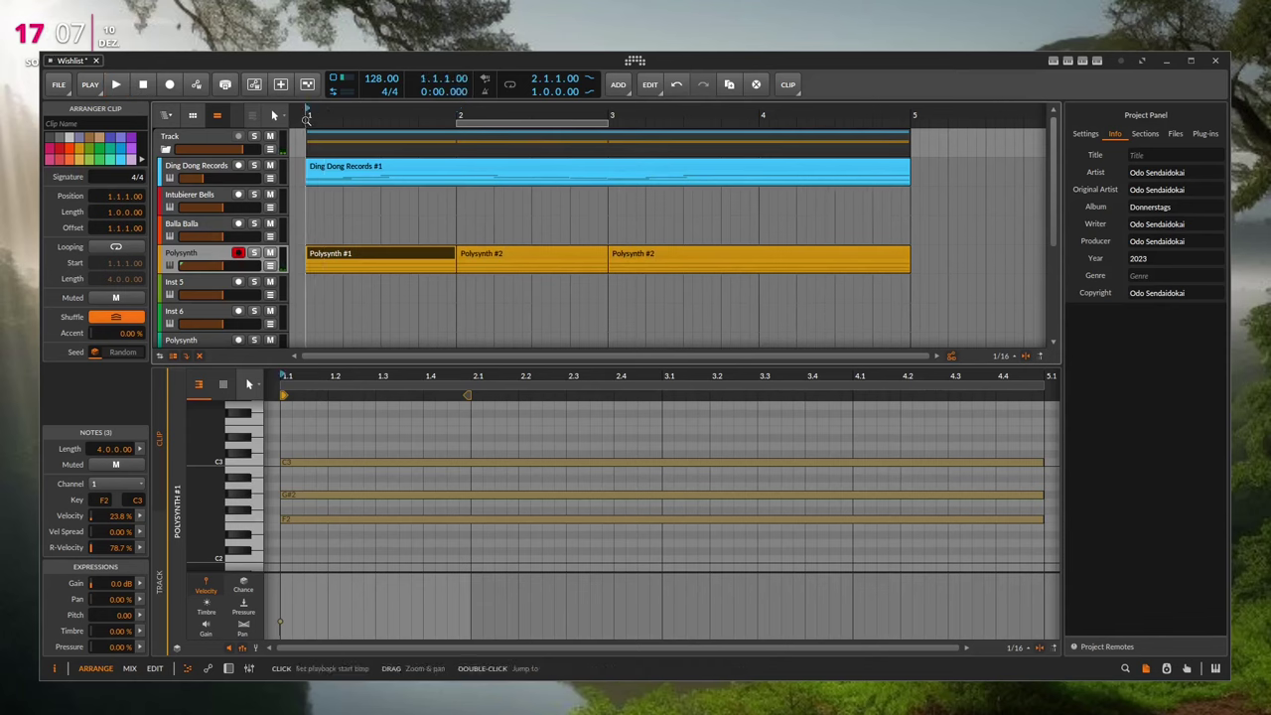
pyautogui.press('space')
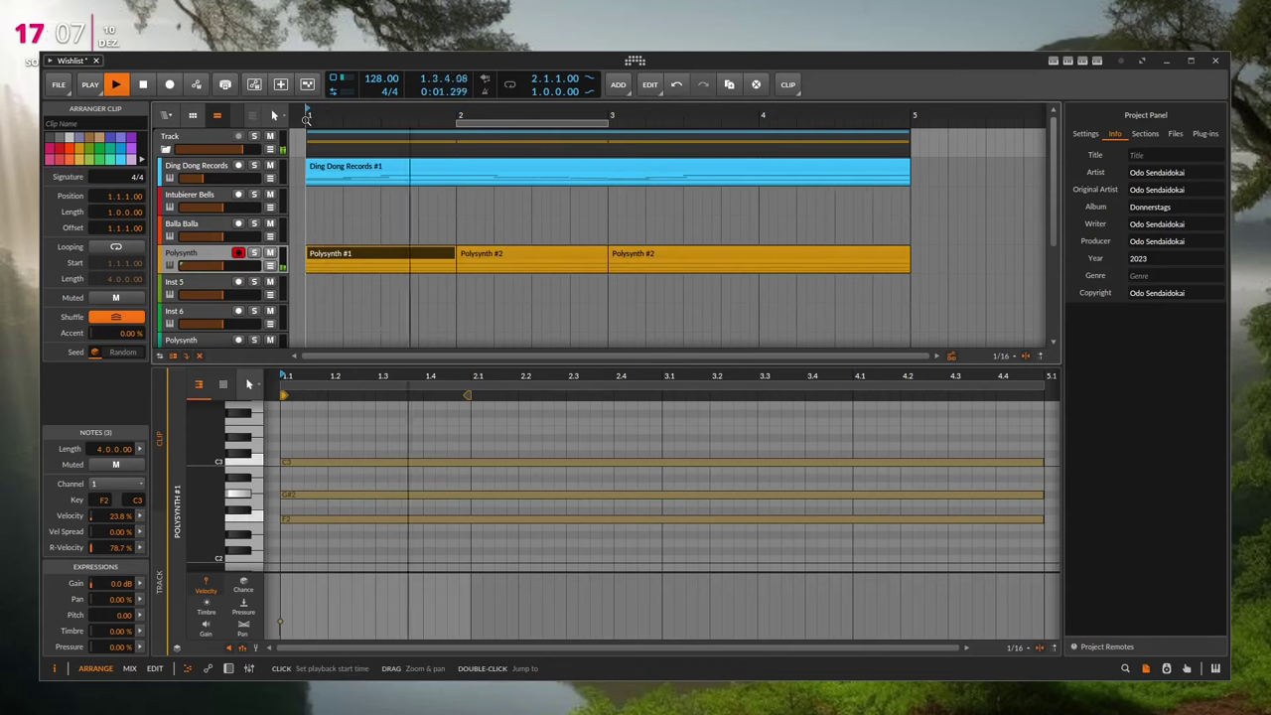
pyautogui.hotkey('shift', 'r')
pyautogui.hotkey('shift', 'r')
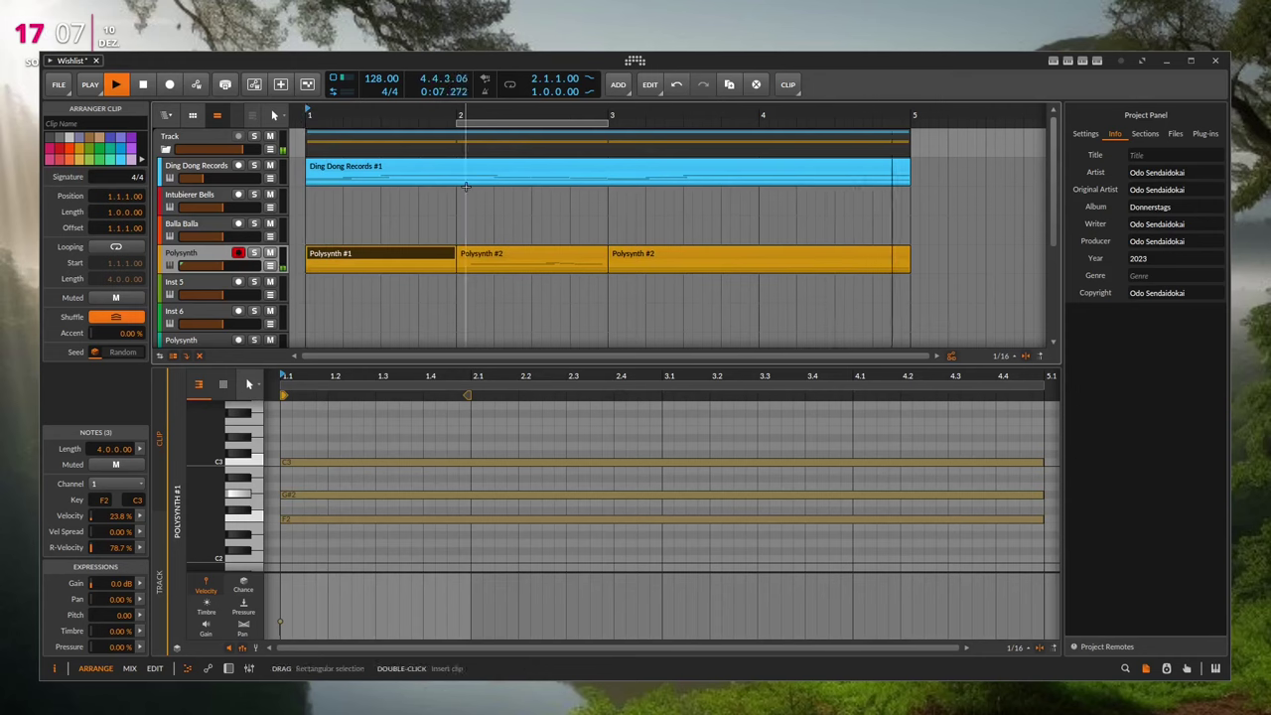
pyautogui.press('space')
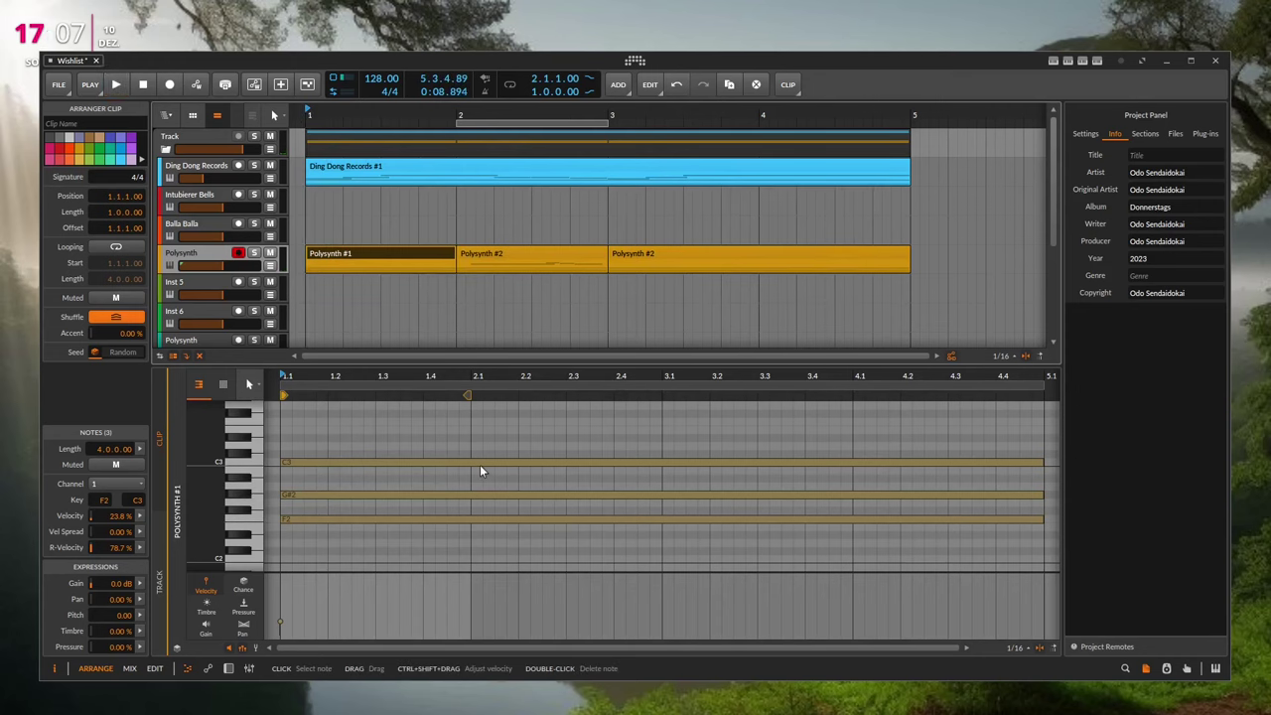
# - Examine the notes of the first Polysynth clip and the newly recorded bar 2 clip in the note editor
pyautogui.scroll(5, 450, 420)
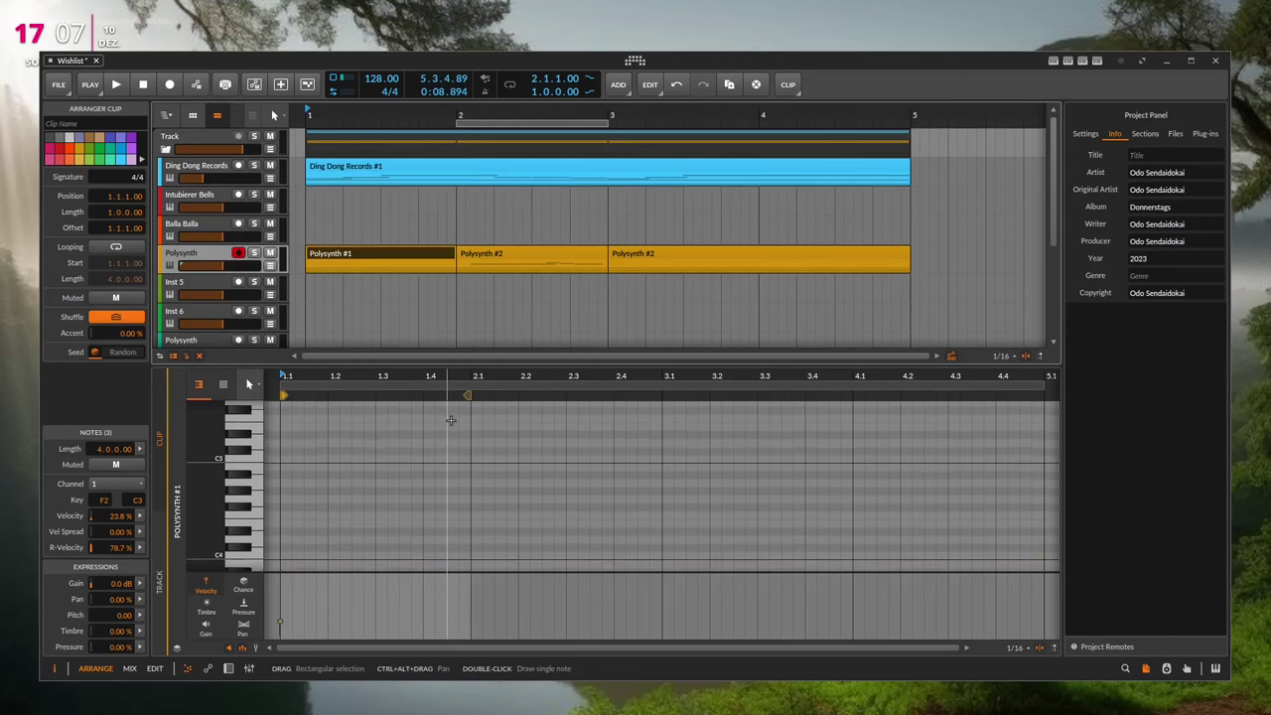
pyautogui.click(494, 257)
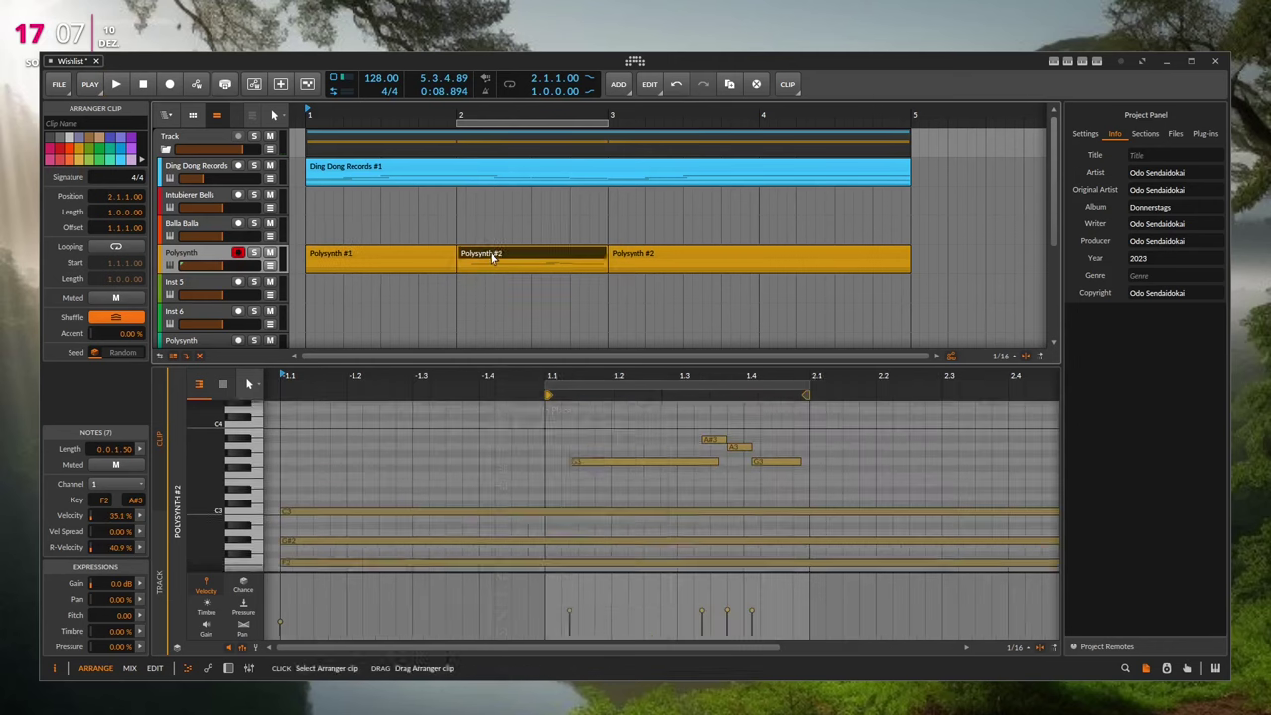
pyautogui.rightClick(493, 257)
pyautogui.click(431, 253)
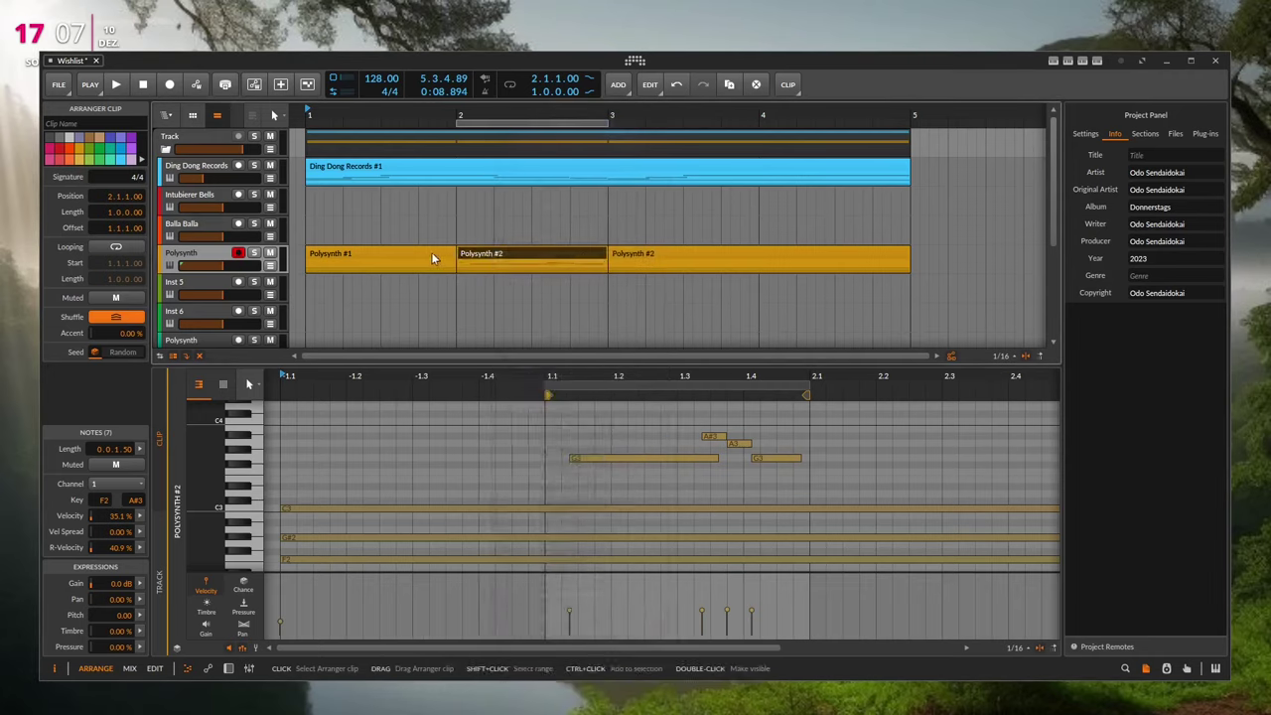
pyautogui.click(431, 257)
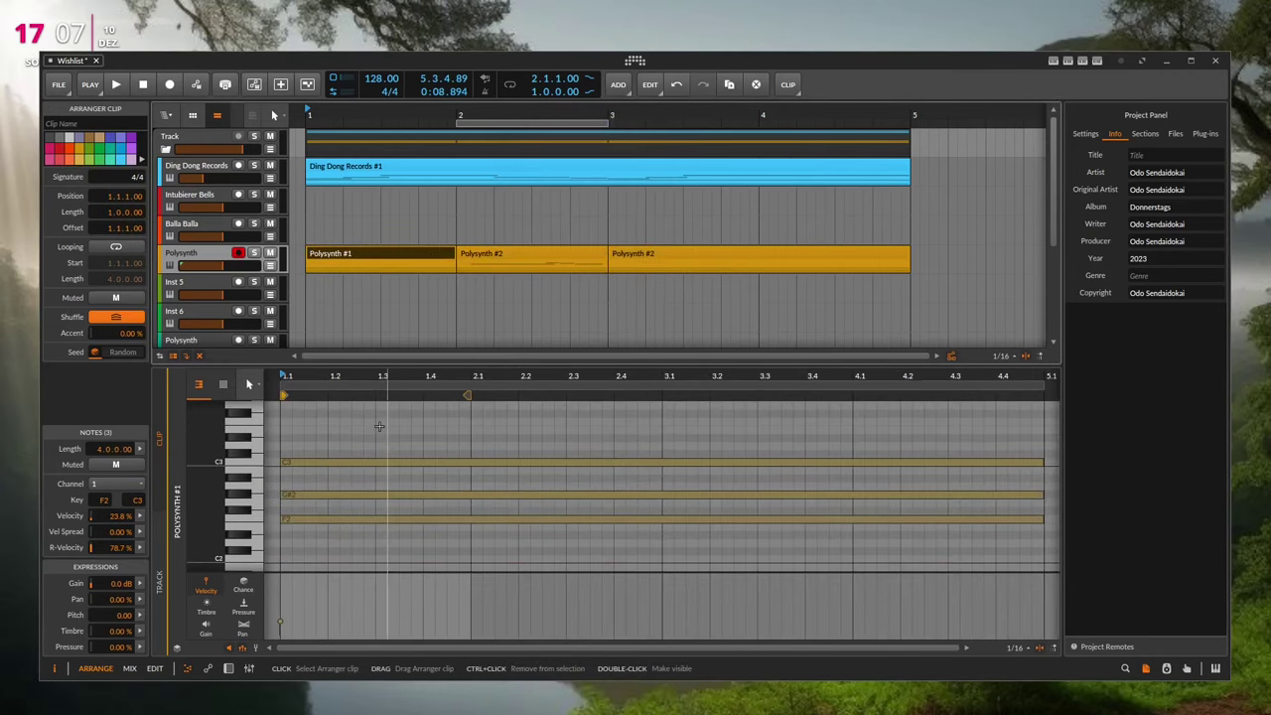
pyautogui.click(478, 254)
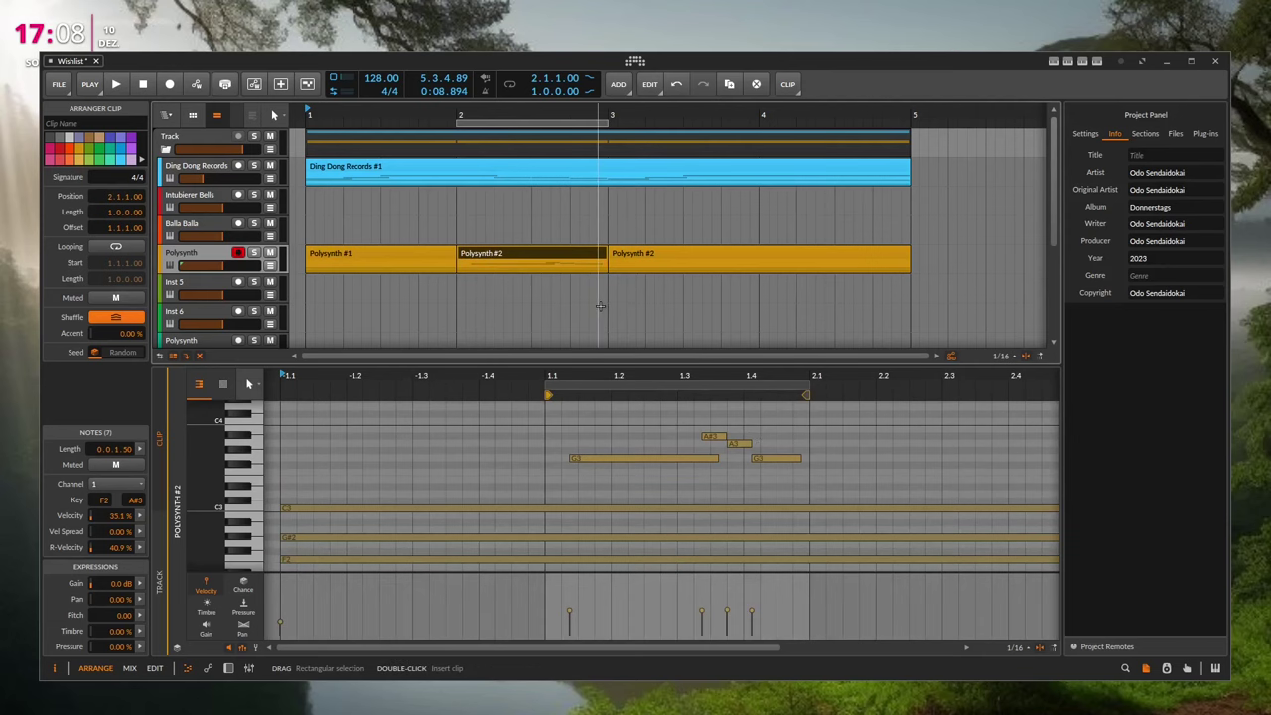
# - Select all three adjoining Polysynth clips from bar 1 to bar 5 and consolidate them into one clip
pyautogui.click(652, 253)
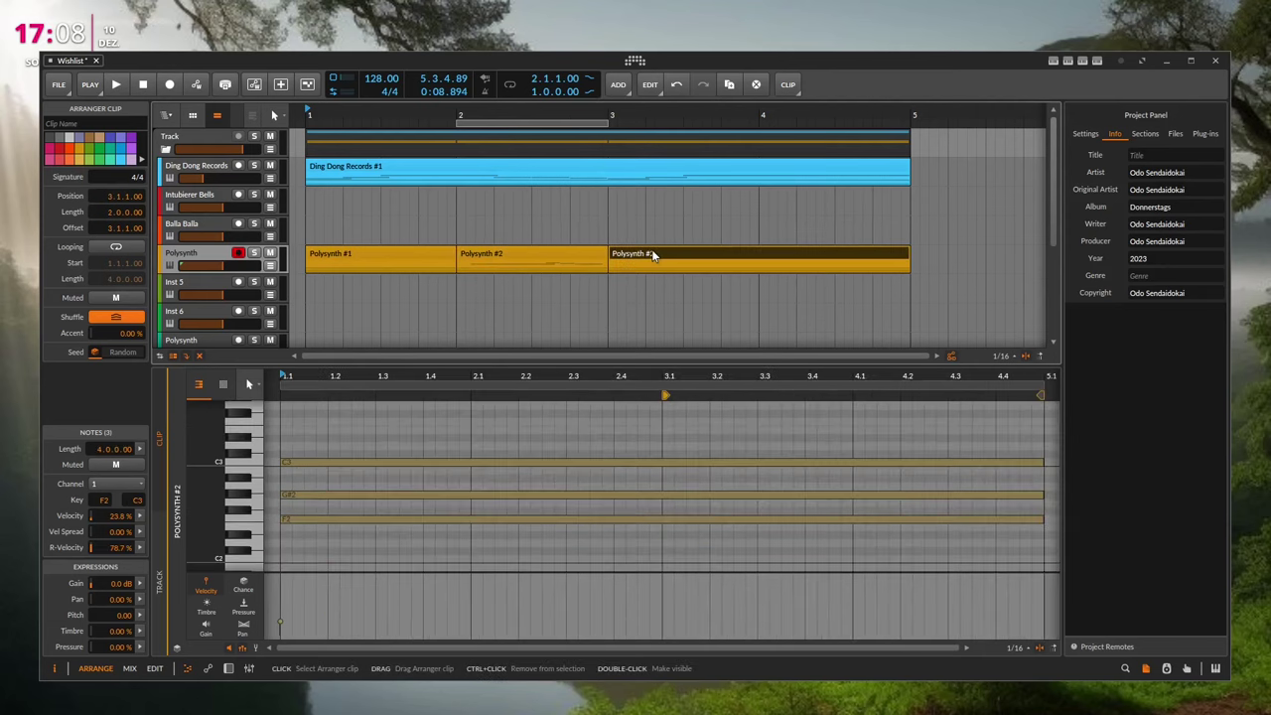
pyautogui.keyDown('shift'); pyautogui.click(407, 254); pyautogui.keyUp('shift')
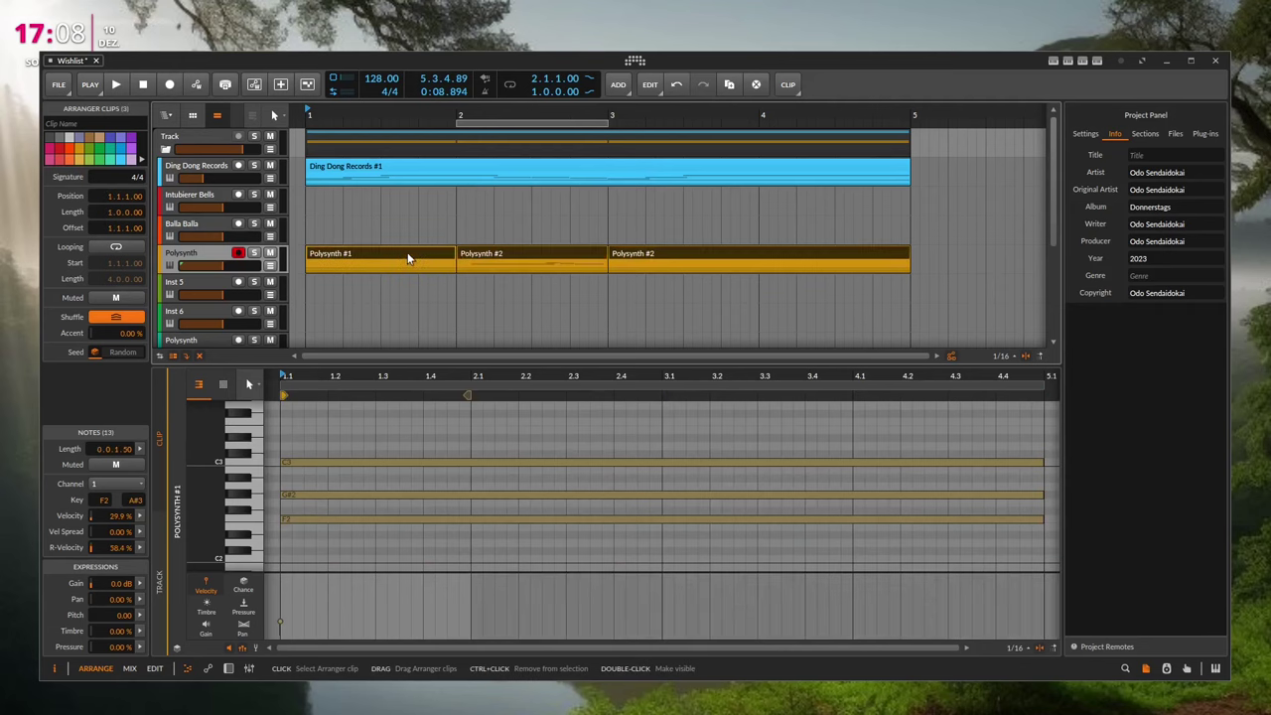
pyautogui.hotkey('ctrl', 'j')
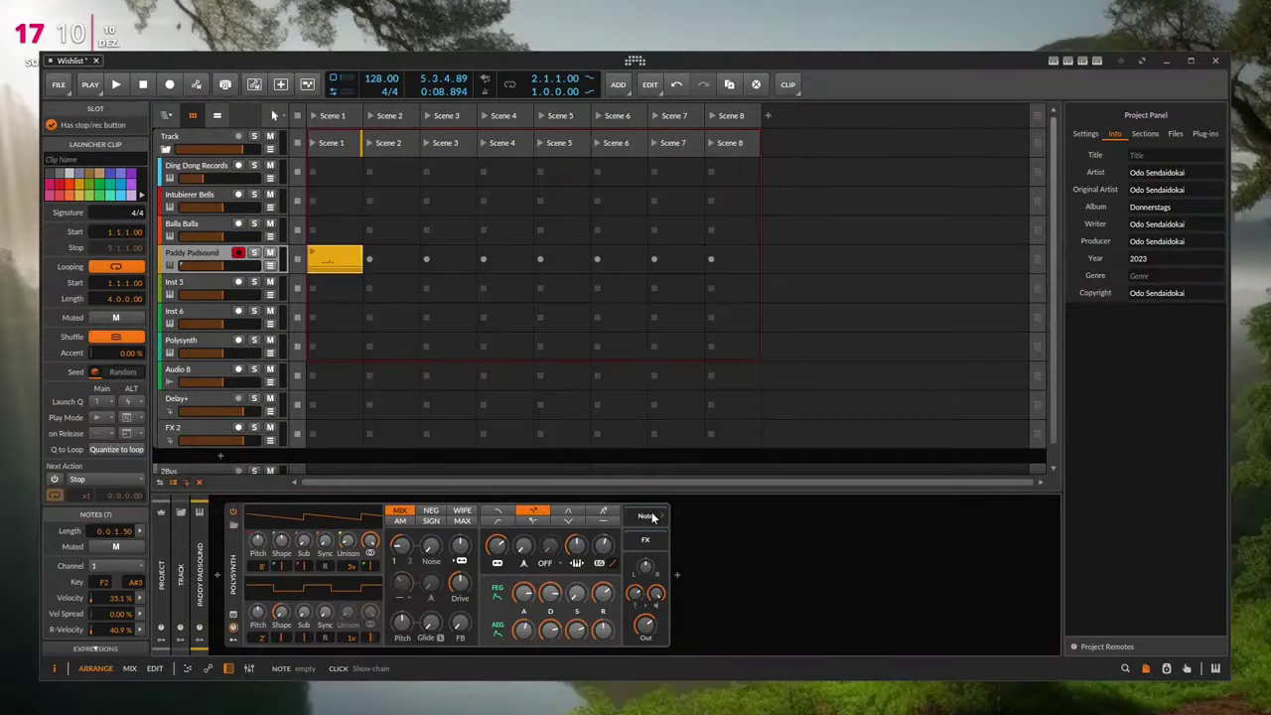
# - Move the launcher selection around the neighbouring slots and back to the Paddy Padsound clip in Scene 1
pyautogui.click(325, 228)
pyautogui.click(324, 259)
pyautogui.keyDown('ctrl'); pyautogui.click(324, 258); pyautogui.keyUp('ctrl')
pyautogui.press('Up')
pyautogui.press('Right')
pyautogui.press('Right')
pyautogui.press('Left')
pyautogui.press('Down')
pyautogui.press('Down')
pyautogui.press('Left')
# - Start and stop playback with the Paddy Padsound clip selected, and repeat it by launching Scene 1
pyautogui.press('space')
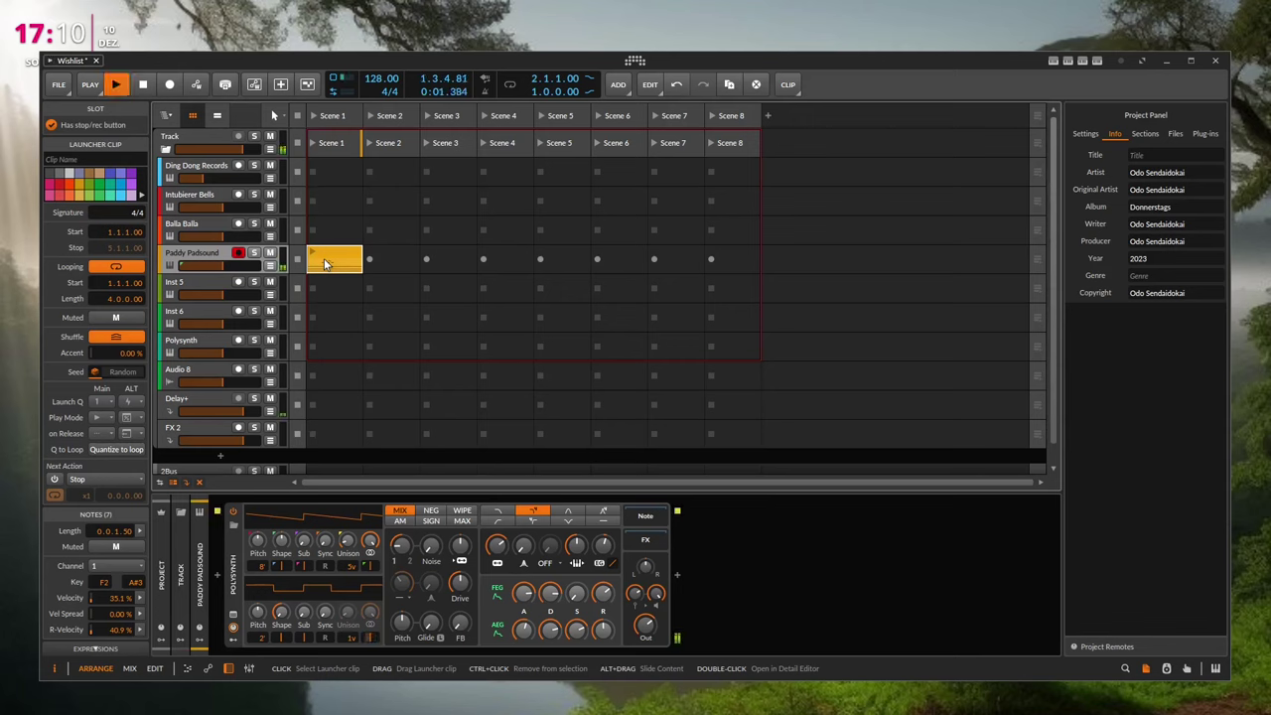
pyautogui.press('space')
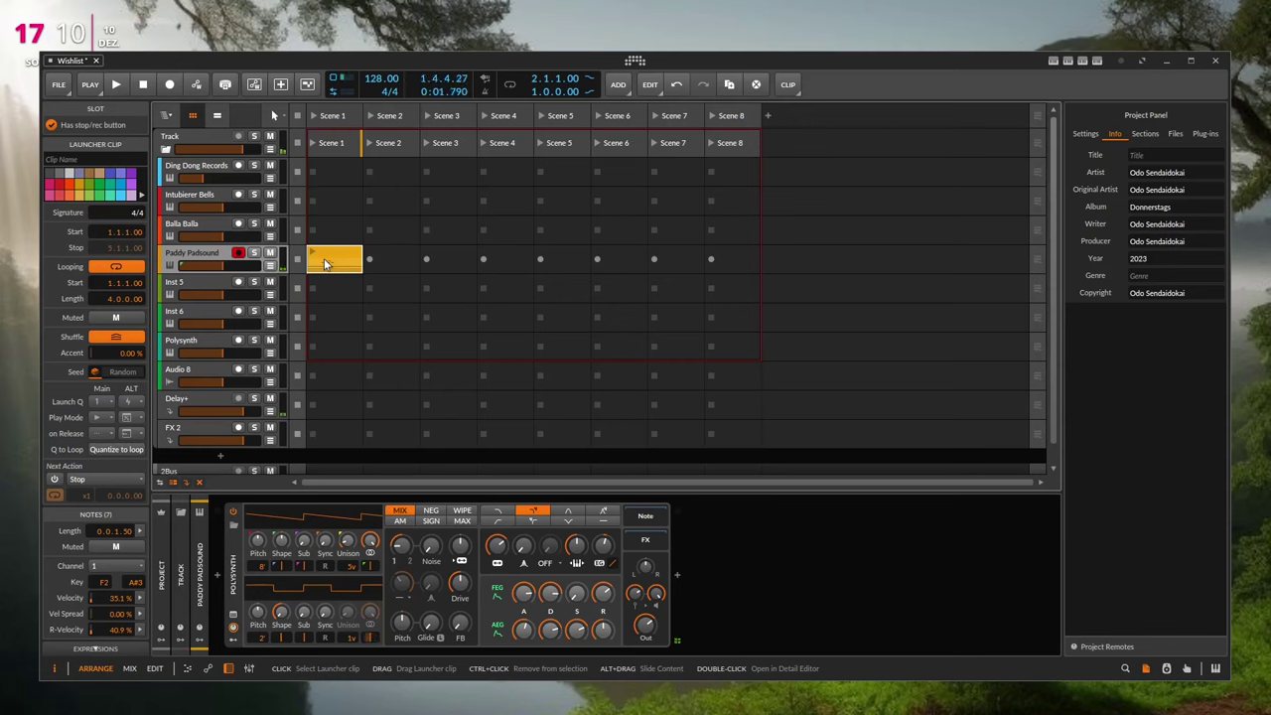
pyautogui.click(319, 132)
pyautogui.press('space')
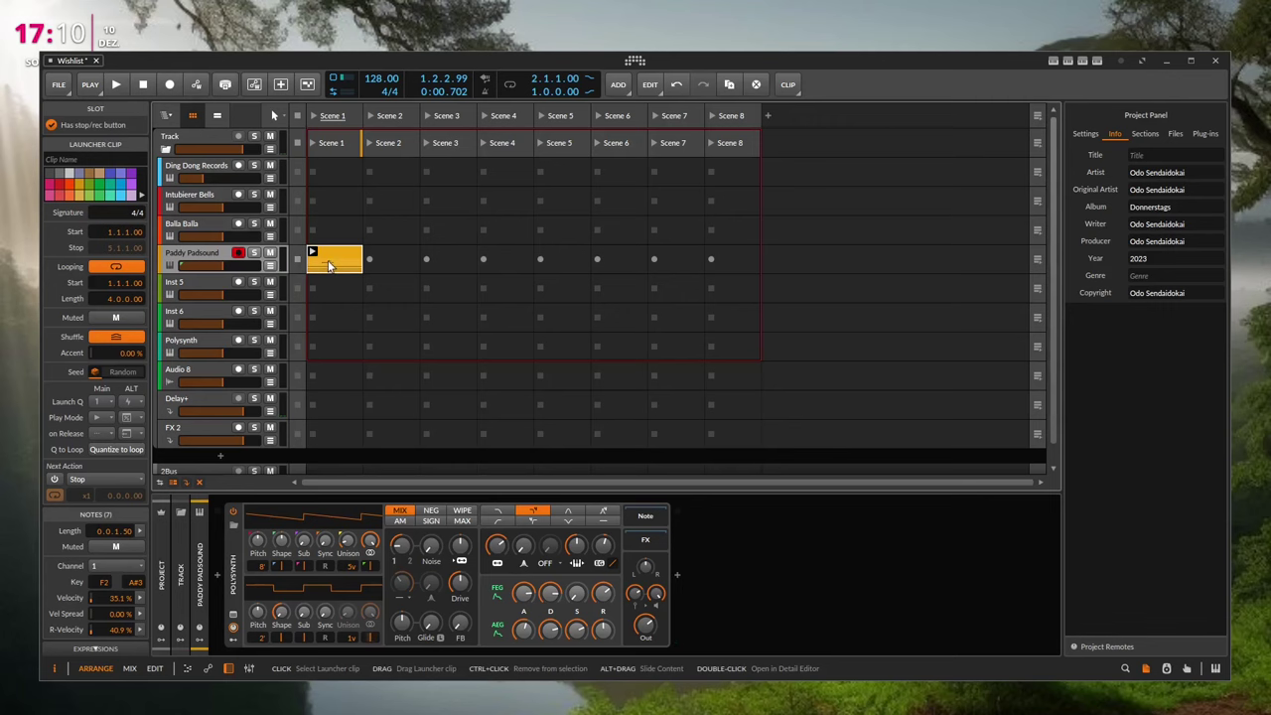
# - Start playback and duplicate the Paddy Padsound clip from Scene 1 into Scene 2, switching recording on and off
pyautogui.press('space')
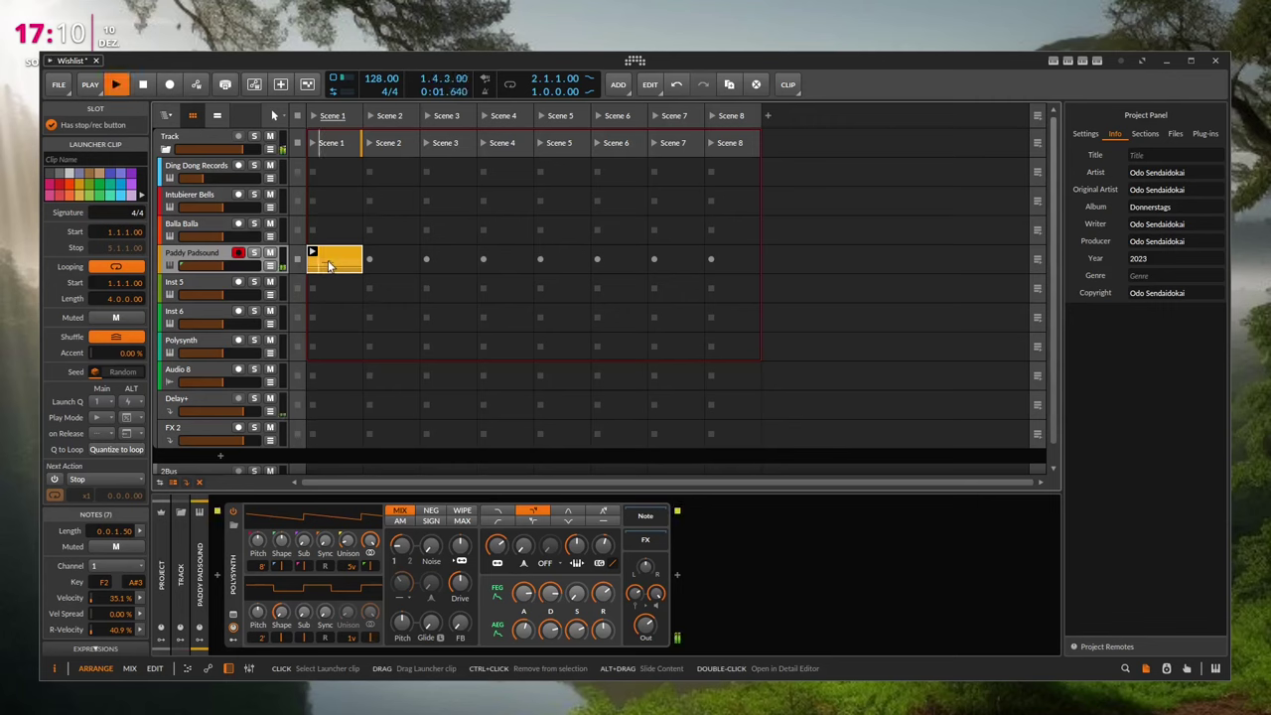
pyautogui.press('r')
pyautogui.hotkey('ctrl', 'd')
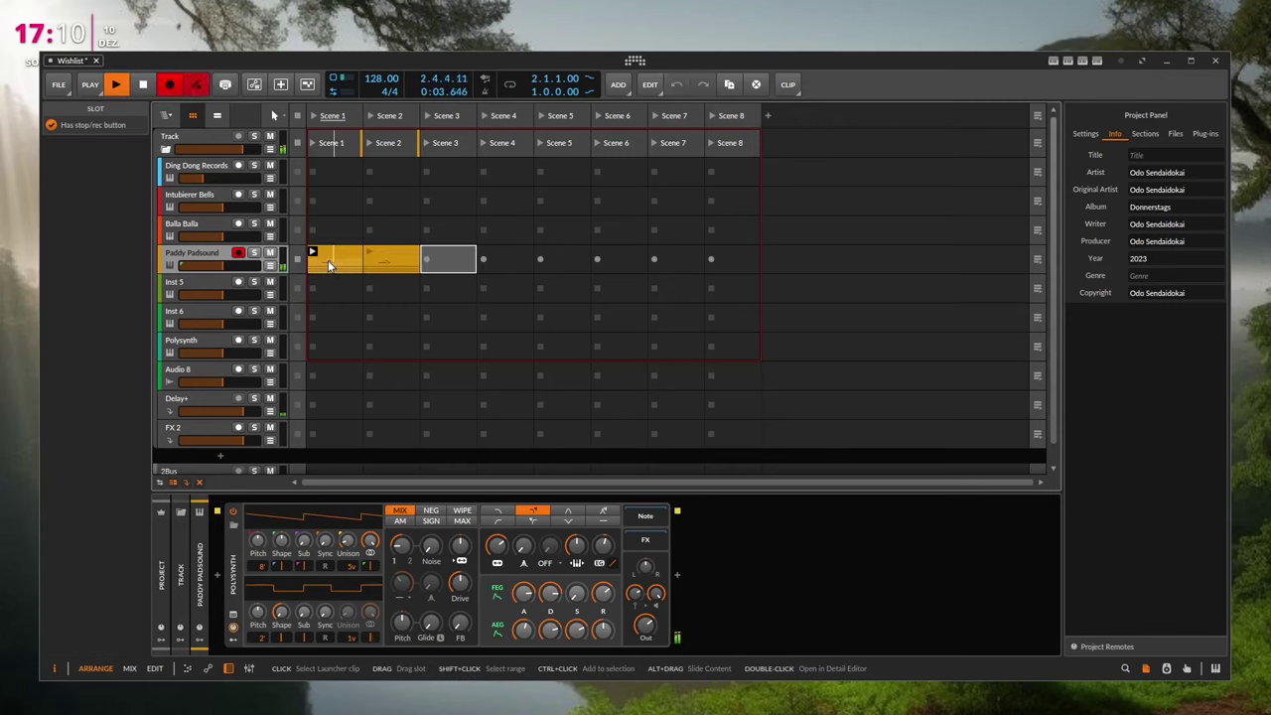
pyautogui.press('r')
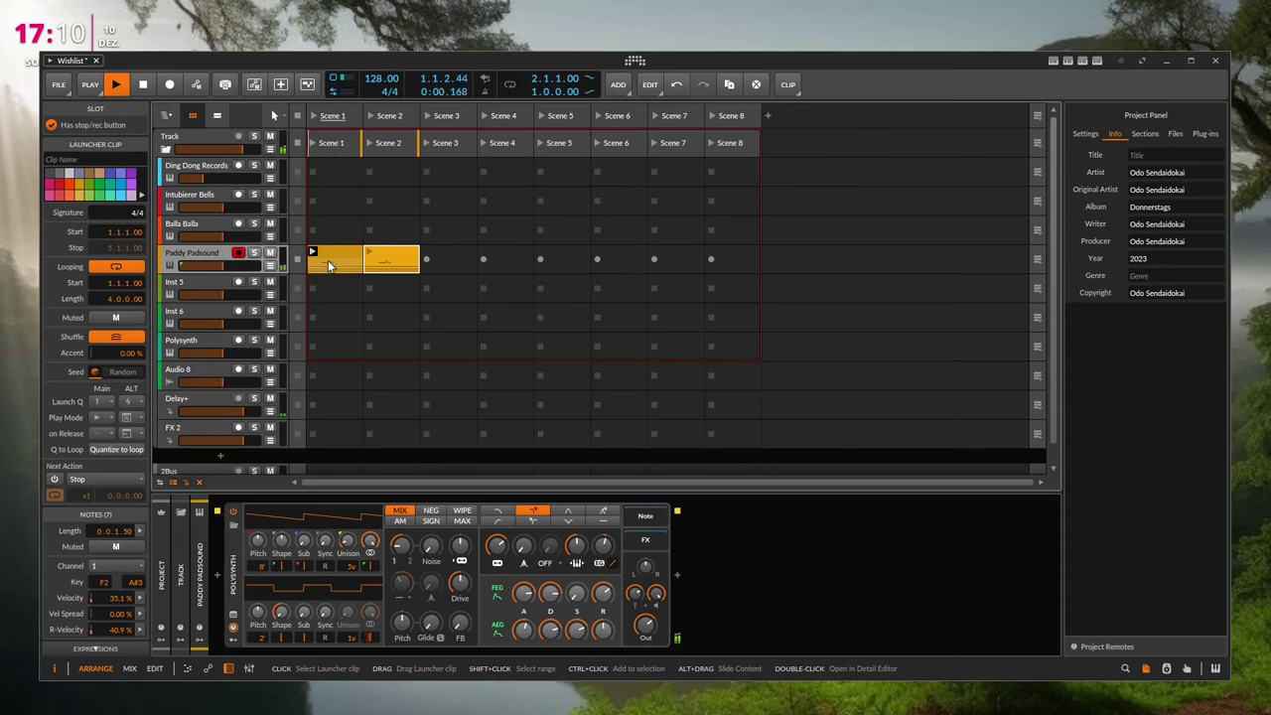
# - Launch the Paddy Padsound clip in Scene 2 and switch recording on and off while it plays
pyautogui.press('Return')
pyautogui.press('r')
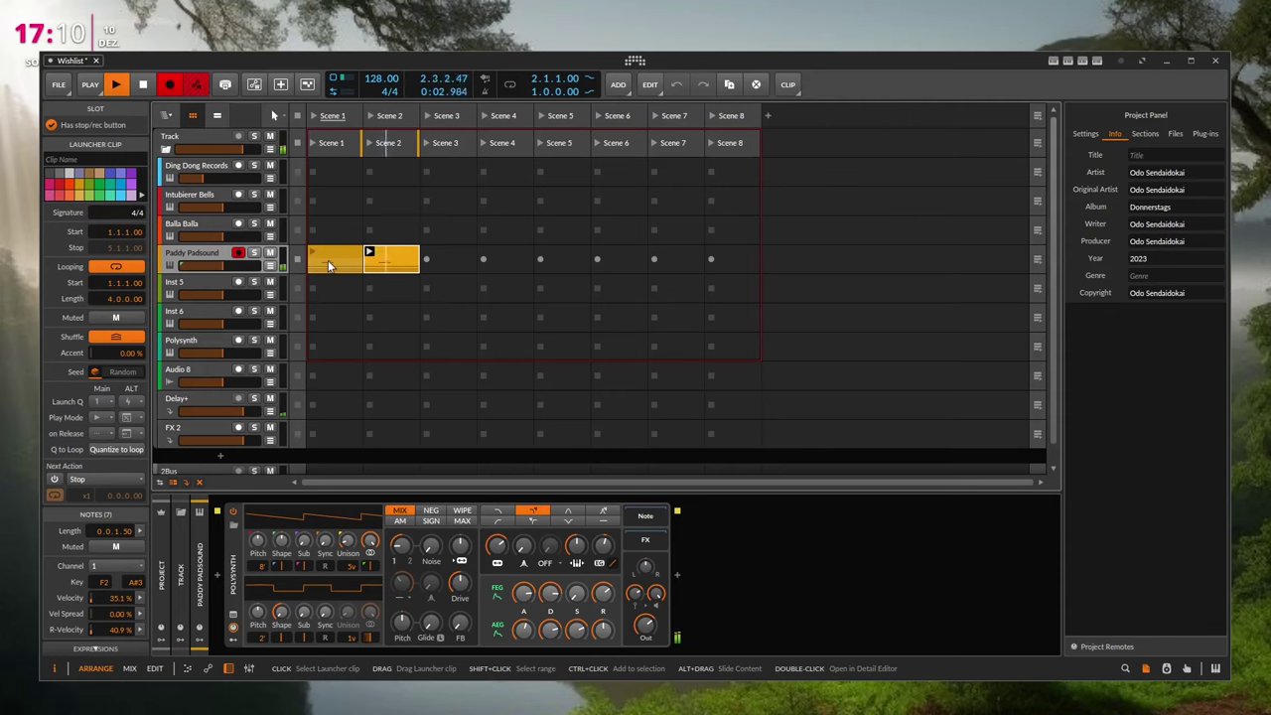
pyautogui.press('r')
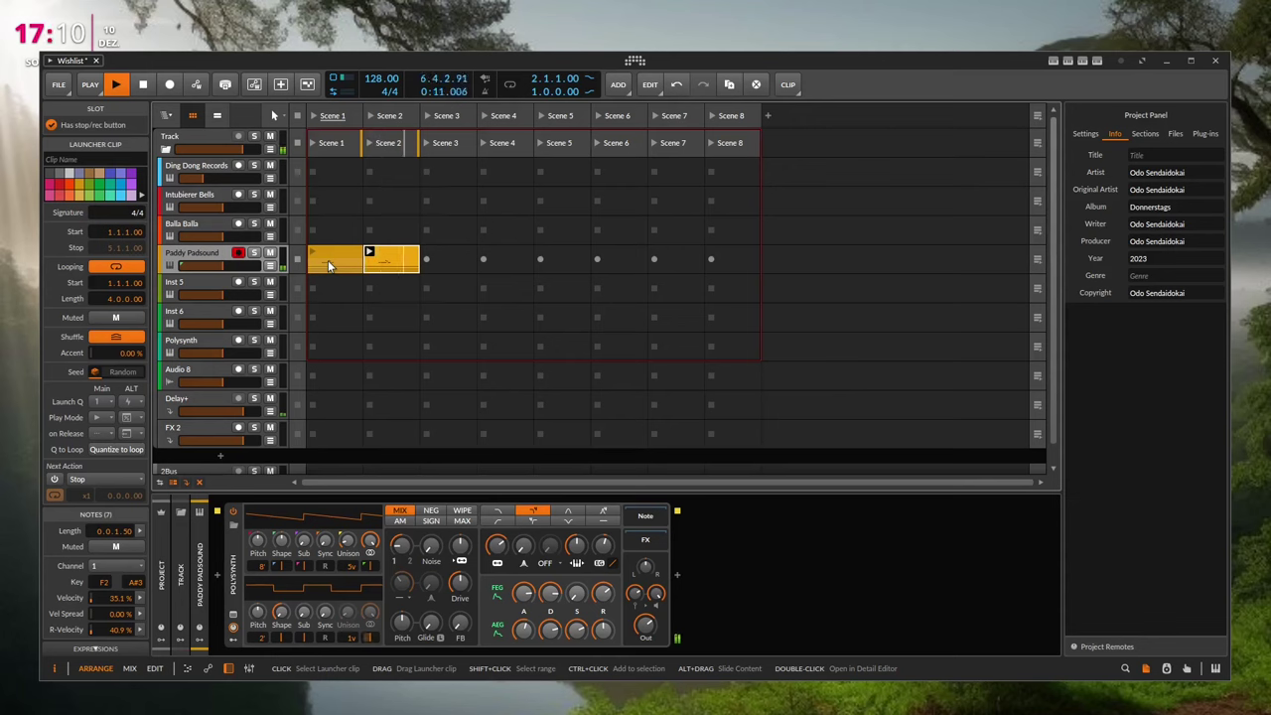
pyautogui.click(297, 259)
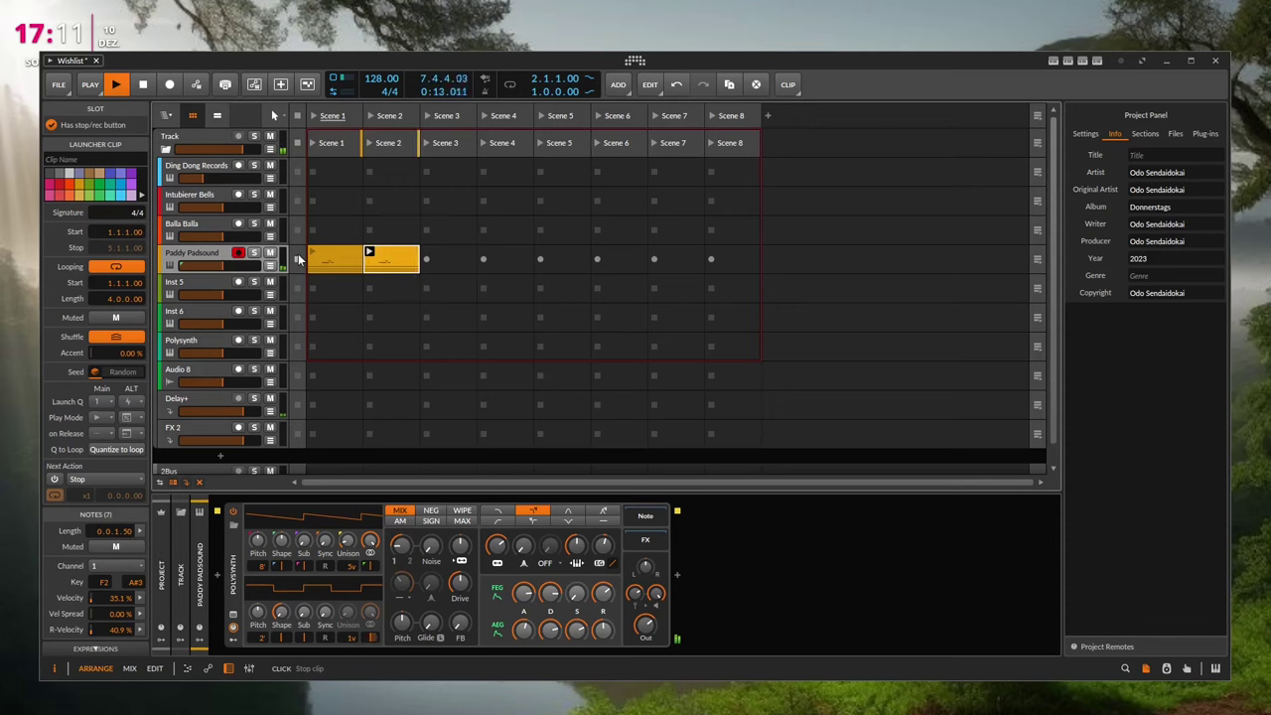
# - Place clips in Balla Balla's Scene 2 slot and Intubierer Bells' Scene 1 slot, and reselect the Scene 2 Paddy Padsound clip
pyautogui.rightClick(412, 260)
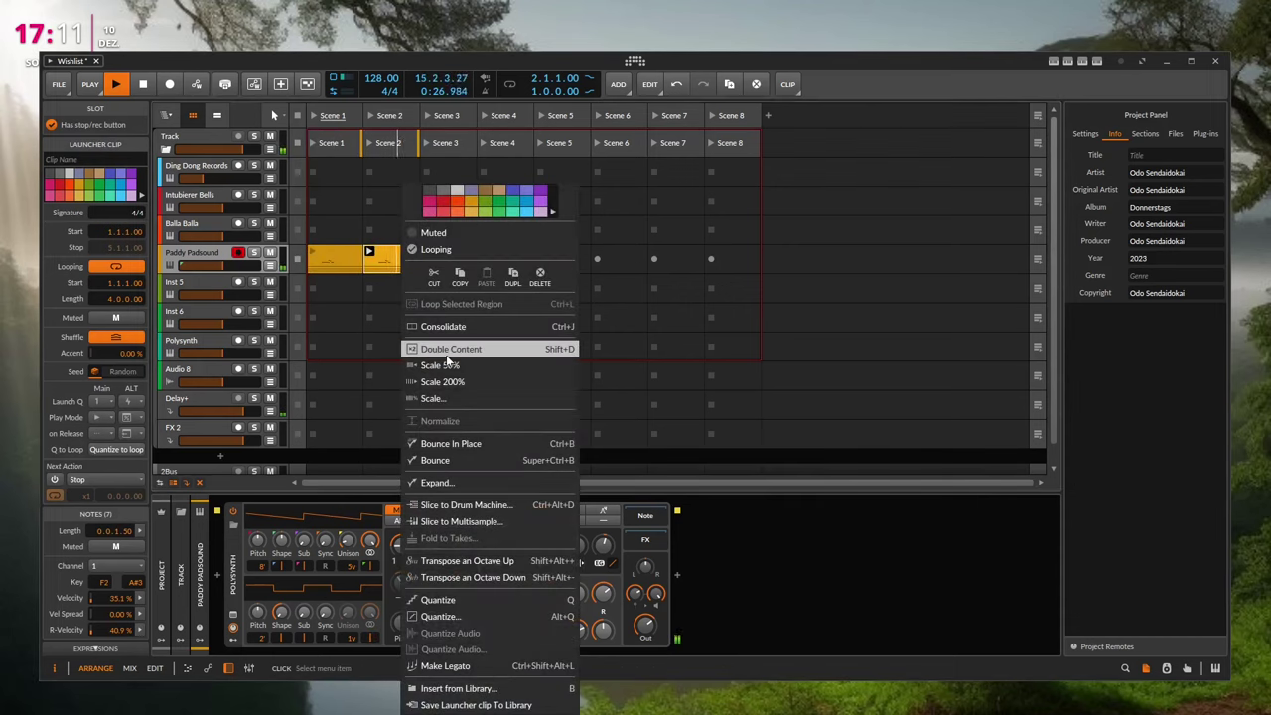
pyautogui.click(335, 252)
pyautogui.doubleClick(396, 229)
pyautogui.doubleClick(335, 201)
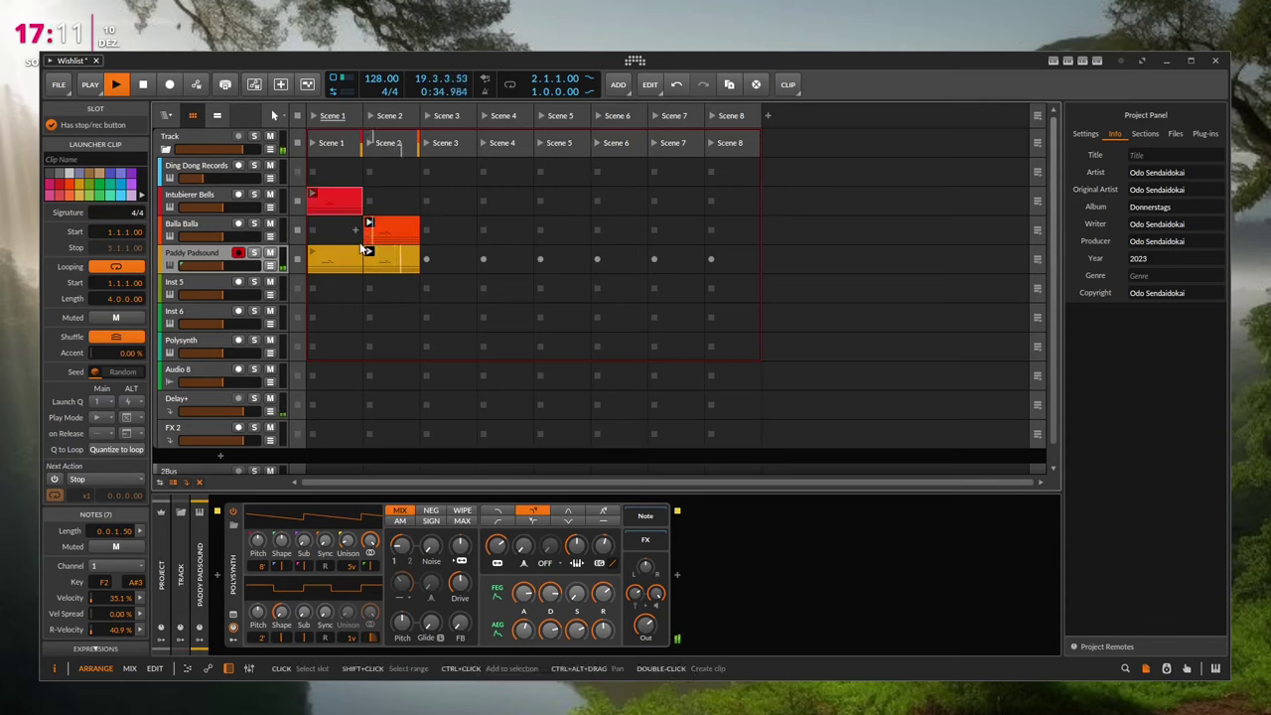
pyautogui.click(389, 263)
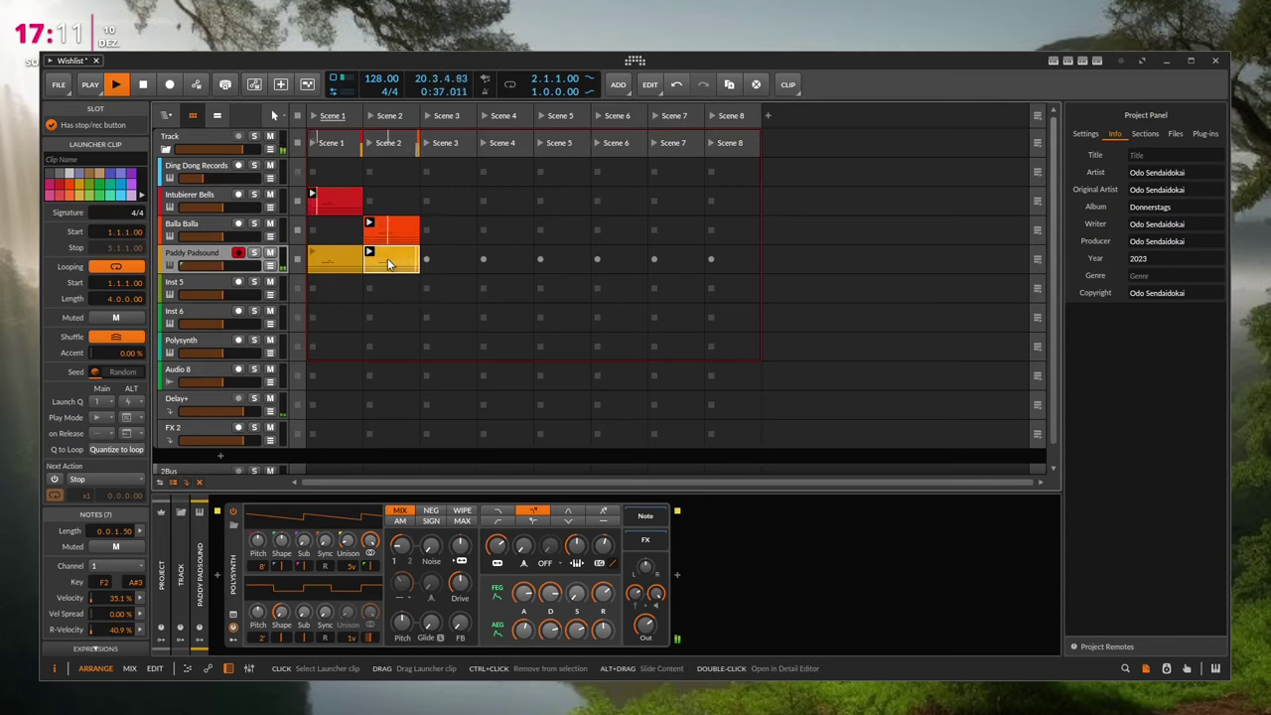
pyautogui.click(297, 263)
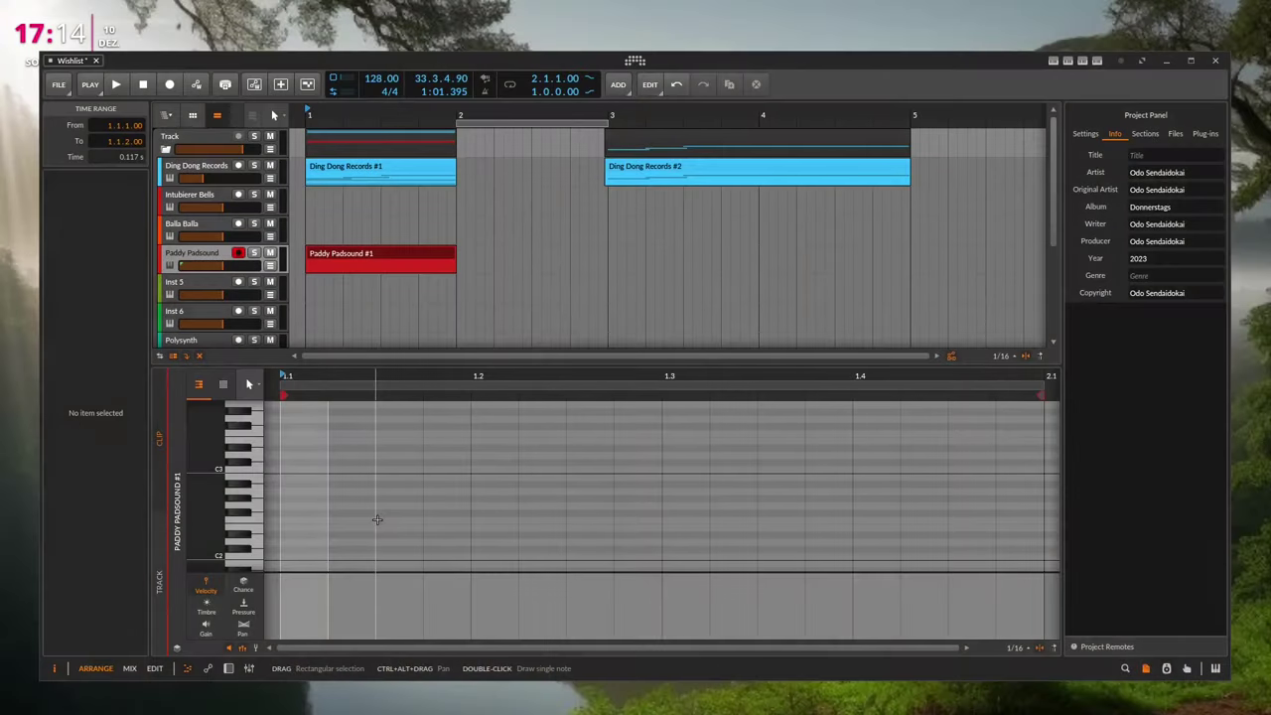
# - Draw a 1/16 G#2 note at the start of the Paddy Padsound clip and duplicate it to B2 at 1.1.4 and C3 at 1.2.2
pyautogui.doubleClick(293, 499)
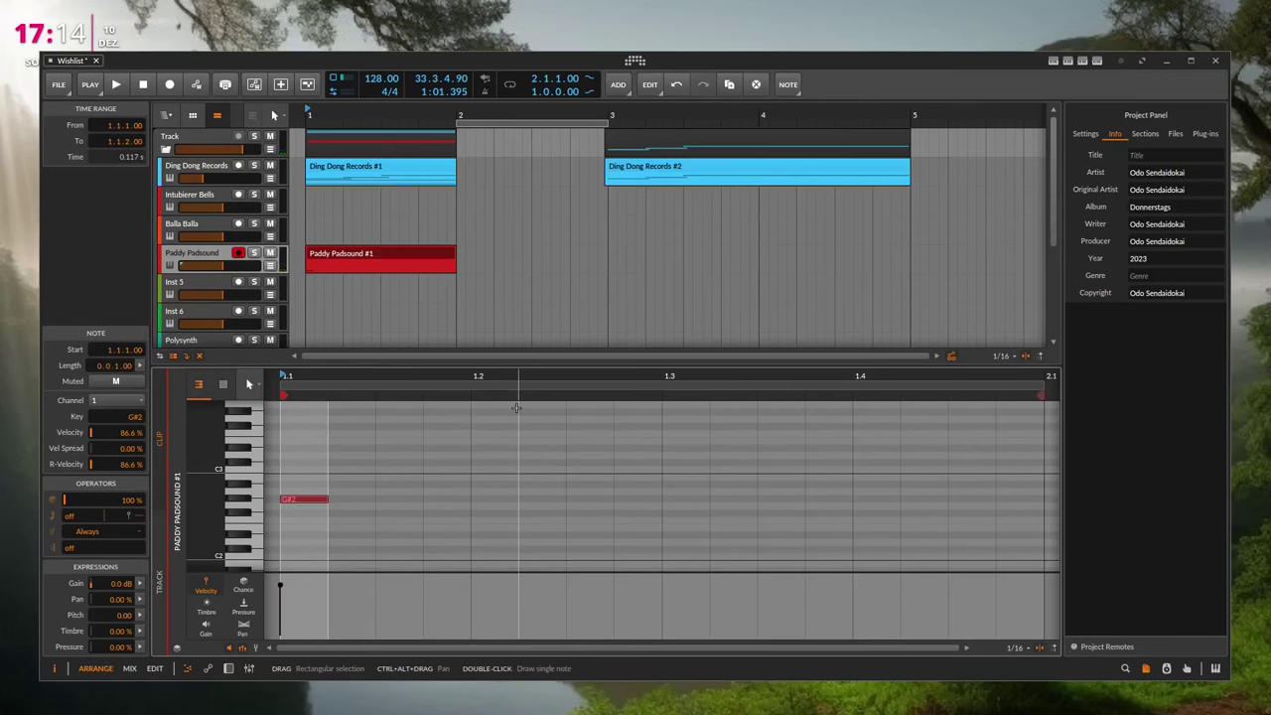
pyautogui.hotkey('ctrl', 'd')
pyautogui.press('Up')
pyautogui.press('Up')
pyautogui.press('Up')
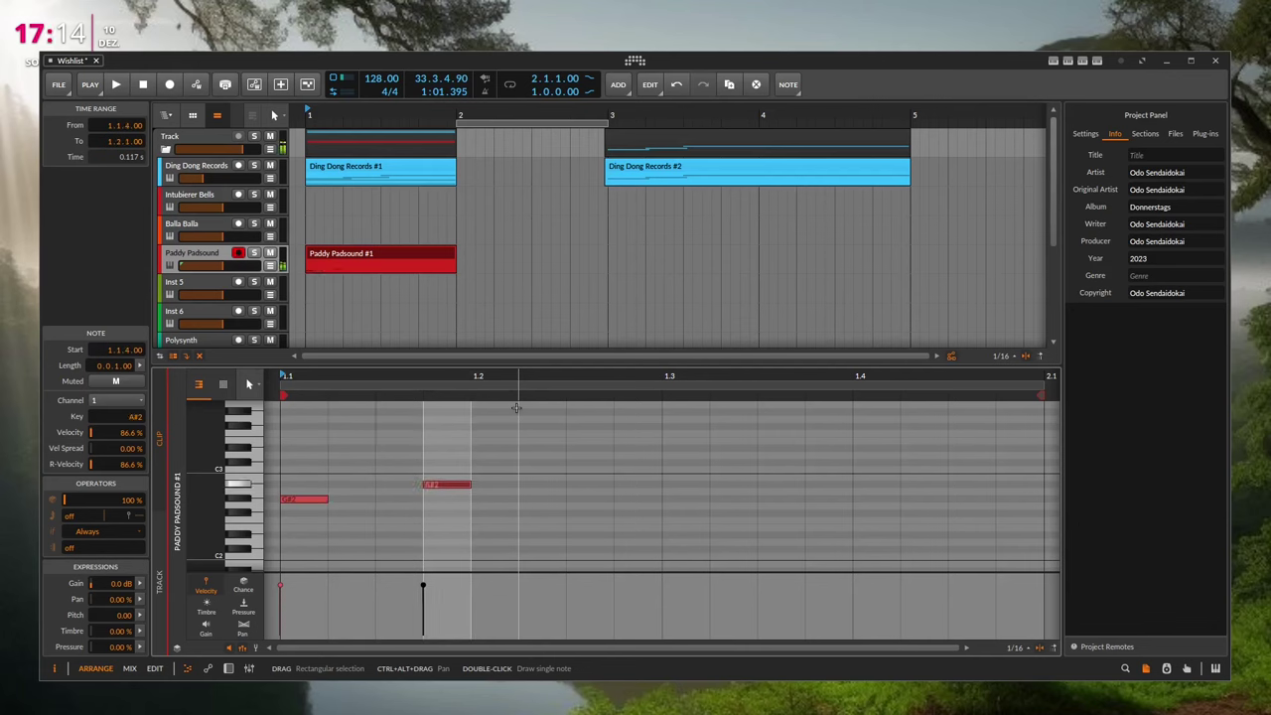
pyautogui.hotkey('ctrl', 'd')
pyautogui.press('Right')
pyautogui.press('Up')
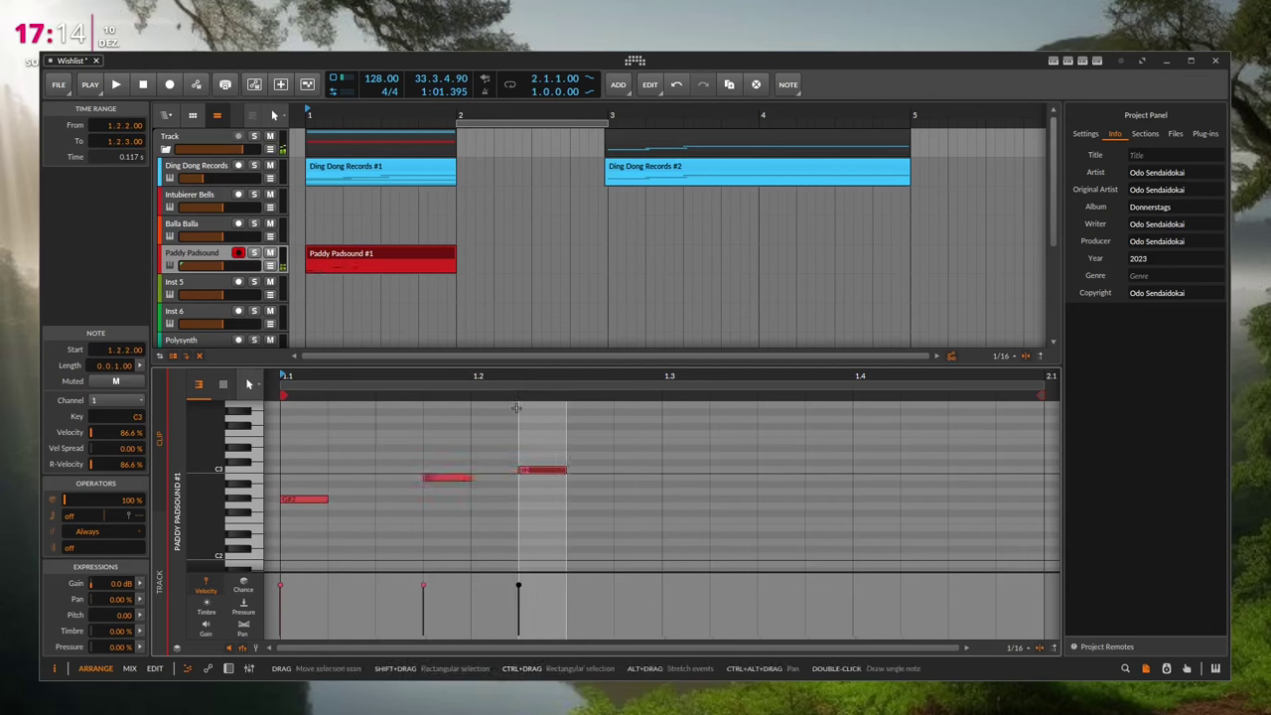
# - Duplicate the C3 note to C#3 at 1.2.3 and D3 at 1.3.1
pyautogui.hotkey('ctrl', 'd')
pyautogui.press('Up')
pyautogui.hotkey('ctrl', 'd')
pyautogui.press('Right')
pyautogui.press('Up')
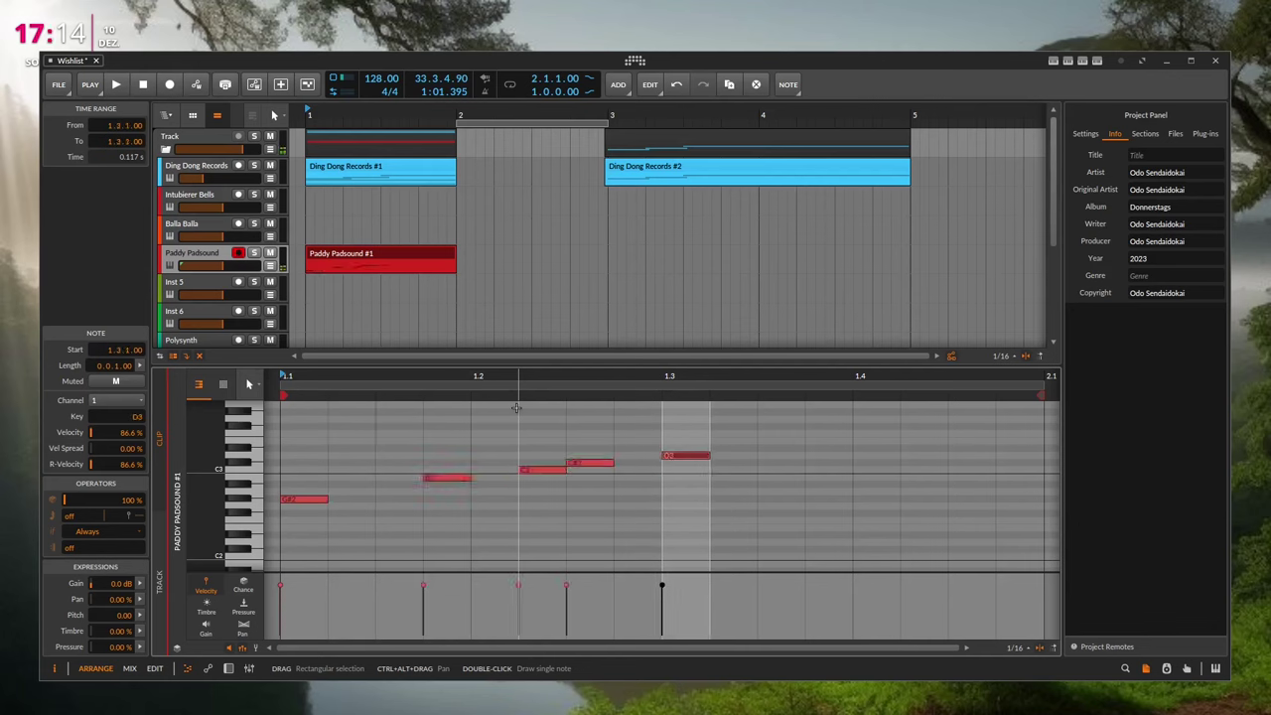
# - Duplicate the D3 note and place the copy on E3 at 1.3.3
pyautogui.hotkey('ctrl', 'd')
pyautogui.press('Right')
pyautogui.press('Up')
pyautogui.press('Up')
pyautogui.press('Left')
pyautogui.press('Right')
# - Duplicate the E3 note and move the copy down to A#2 at 1.3.2
pyautogui.hotkey('ctrl', 'd')
pyautogui.press('Up')
pyautogui.press('Right')
pyautogui.press('Down')
pyautogui.press('Down')
pyautogui.press('Down')
pyautogui.press('Down')
pyautogui.press('Down')
pyautogui.press('Down')
pyautogui.press('Down')
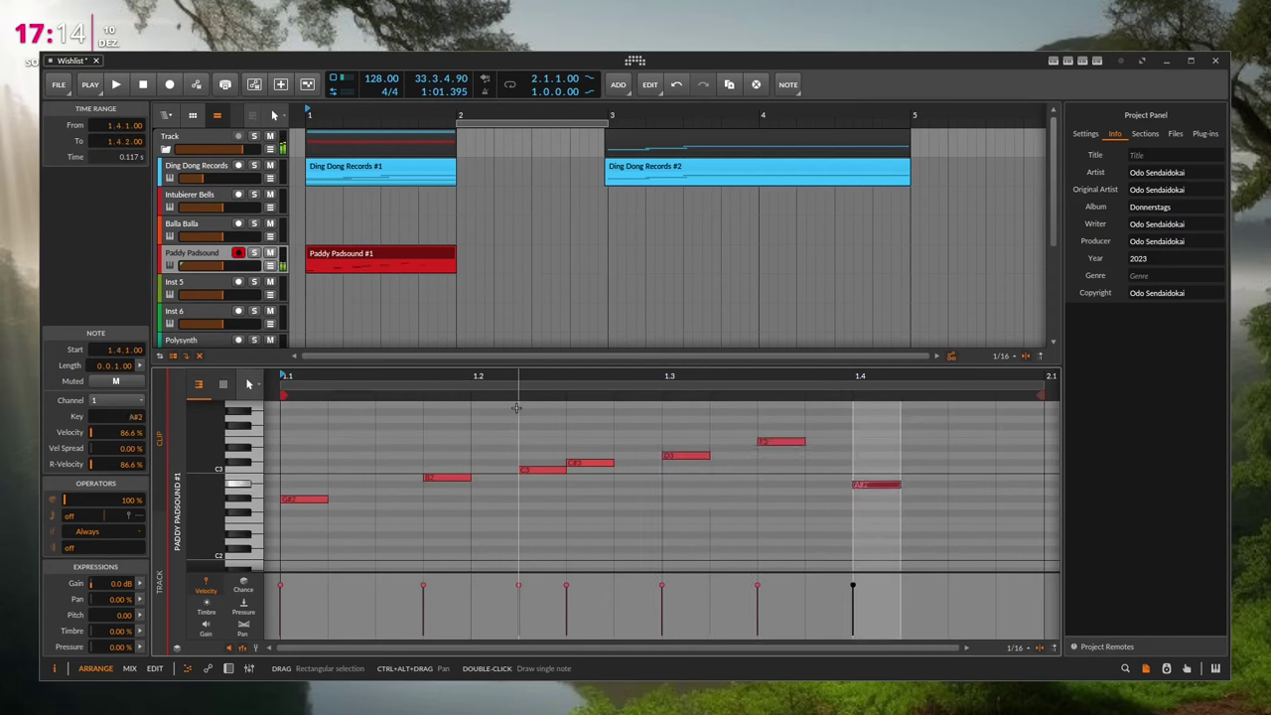
pyautogui.press('Left')
pyautogui.press('Left')
pyautogui.press('Left')
pyautogui.press('Right')
pyautogui.press('Left')
# - Duplicate the A#2 note to 1.4.2, and duplicate that copy up to G3 at 1.4.3
pyautogui.hotkey('ctrl', 'd')
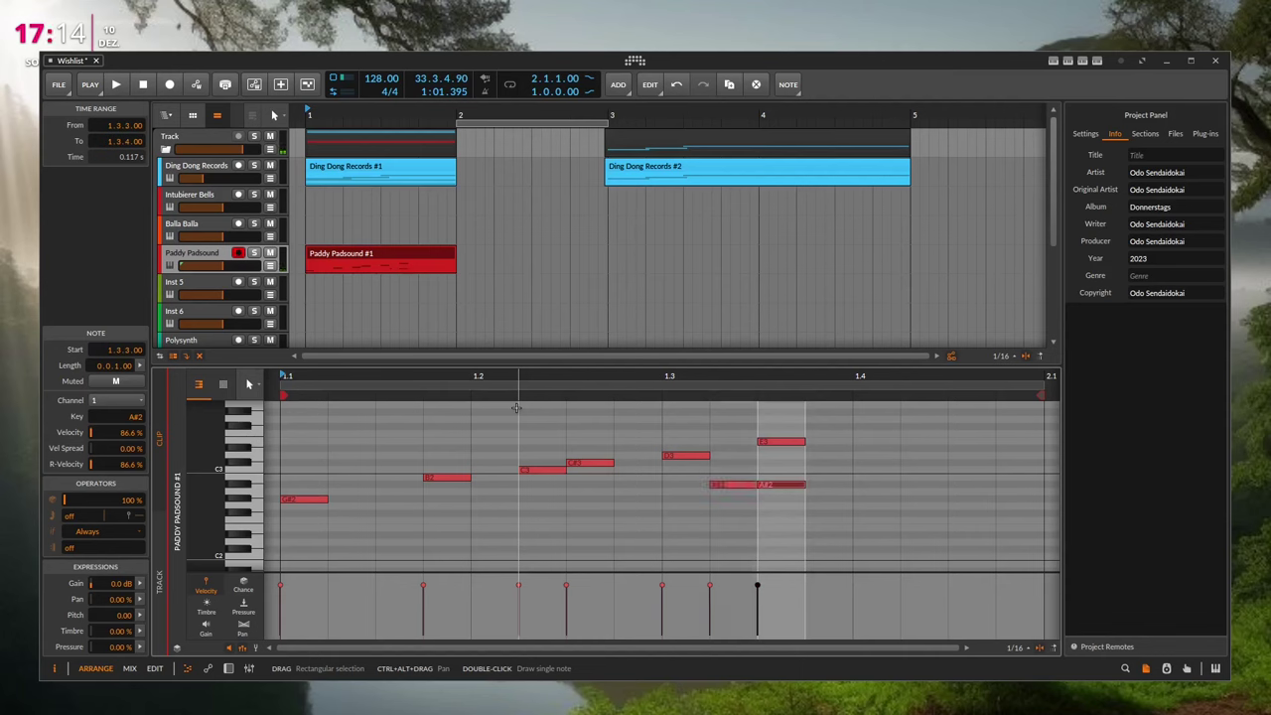
pyautogui.press('Right')
pyautogui.press('Right')
pyautogui.press('Right')
pyautogui.hotkey('ctrl', 'd')
pyautogui.press('Right')
pyautogui.press('Up')
pyautogui.press('Up')
pyautogui.press('Up')
pyautogui.press('Up')
pyautogui.press('Up')
pyautogui.press('Up')
pyautogui.press('Up')
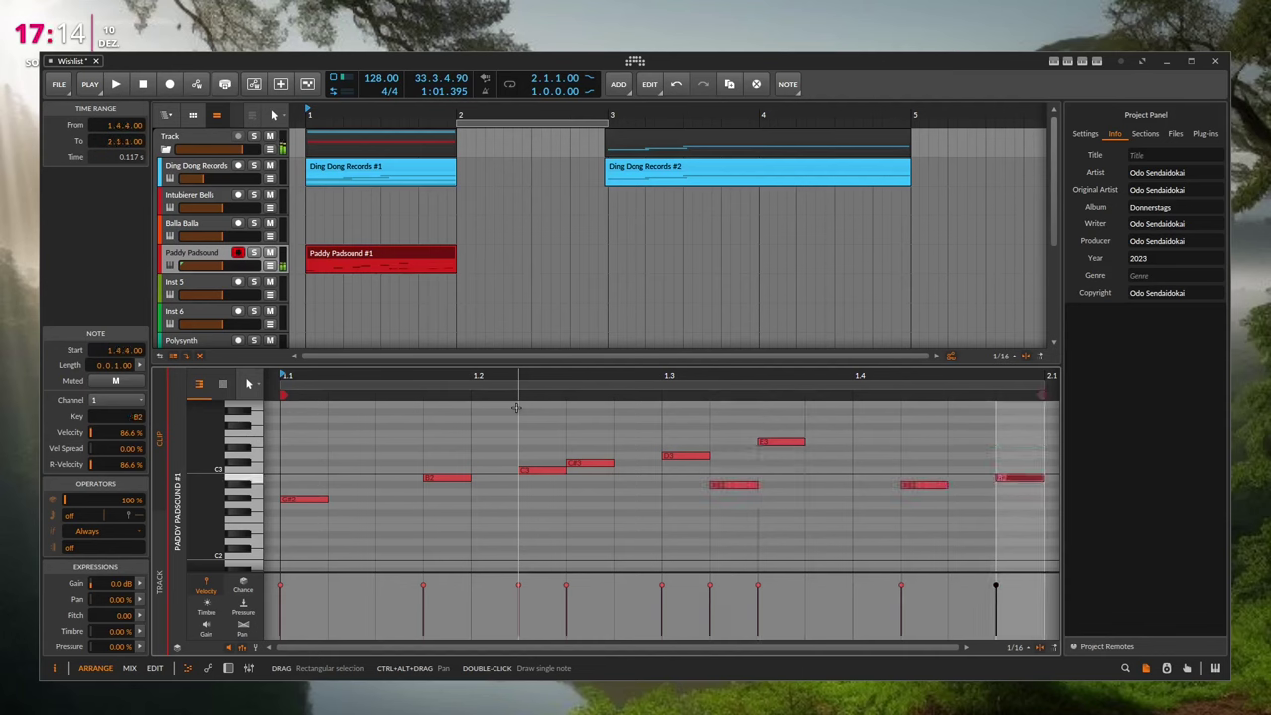
pyautogui.press('Up')
pyautogui.press('Up')
pyautogui.press('Left')
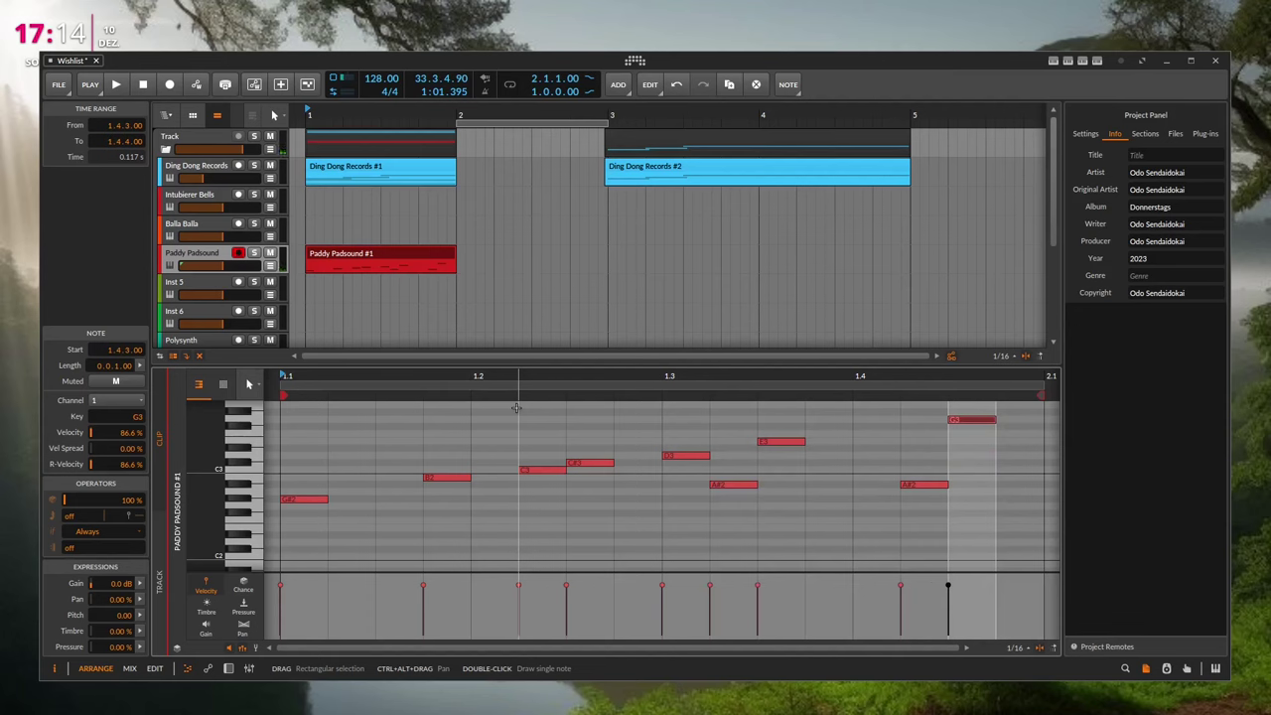
# - Step the note selection back from G3 to the C#3 note at 1.2.3 and extend it through the E3 note at 1.3.3
pyautogui.hotkey('alt', 'Left')
pyautogui.hotkey('alt', 'Left')
pyautogui.hotkey('alt', 'Left')
pyautogui.hotkey('alt', 'Left')
pyautogui.hotkey('alt', 'Left')
pyautogui.hotkey('alt', 'Right')
pyautogui.hotkey('alt', 'Right')
pyautogui.hotkey('shift', 'Right')
pyautogui.hotkey('shift', 'Right')
pyautogui.hotkey('shift', 'Right')
pyautogui.hotkey('shift', 'Right')
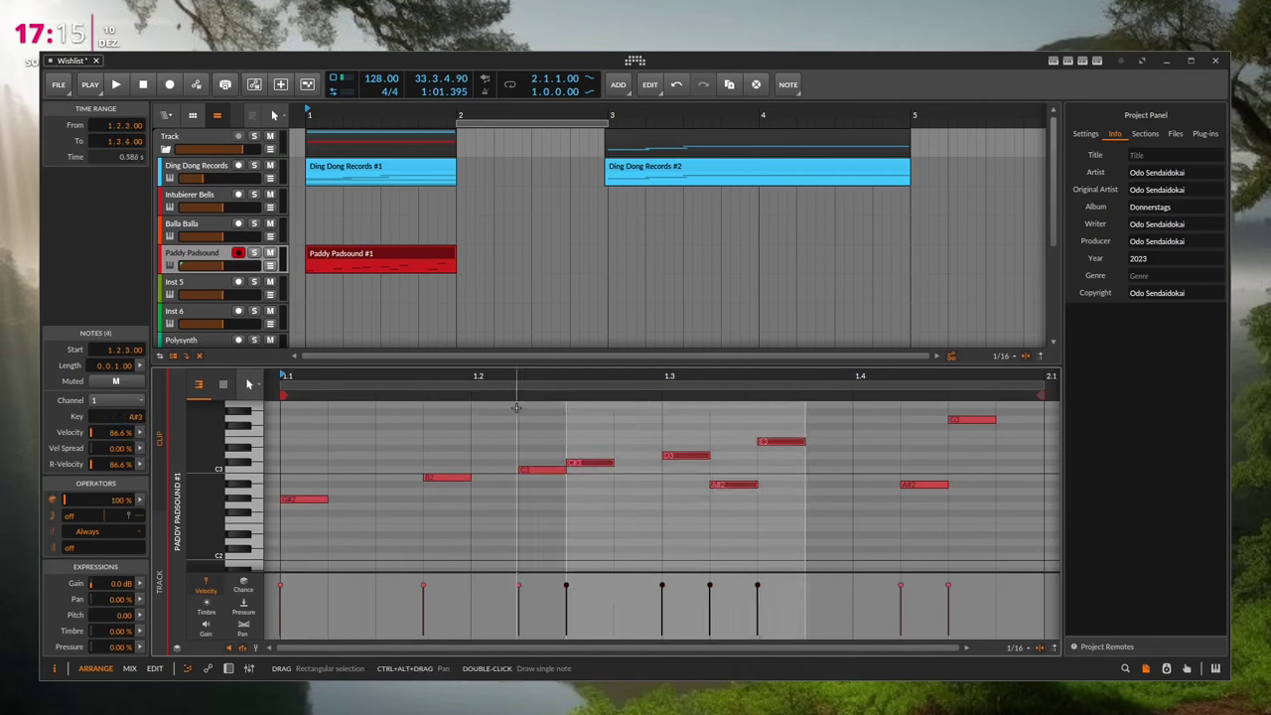
# - Reduce the selection to the C#3 note at 1.2.3 and delete it
pyautogui.hotkey('shift', 'Left')
pyautogui.hotkey('shift', 'Left')
pyautogui.hotkey('shift', 'Left')
pyautogui.hotkey('shift', 'Left')
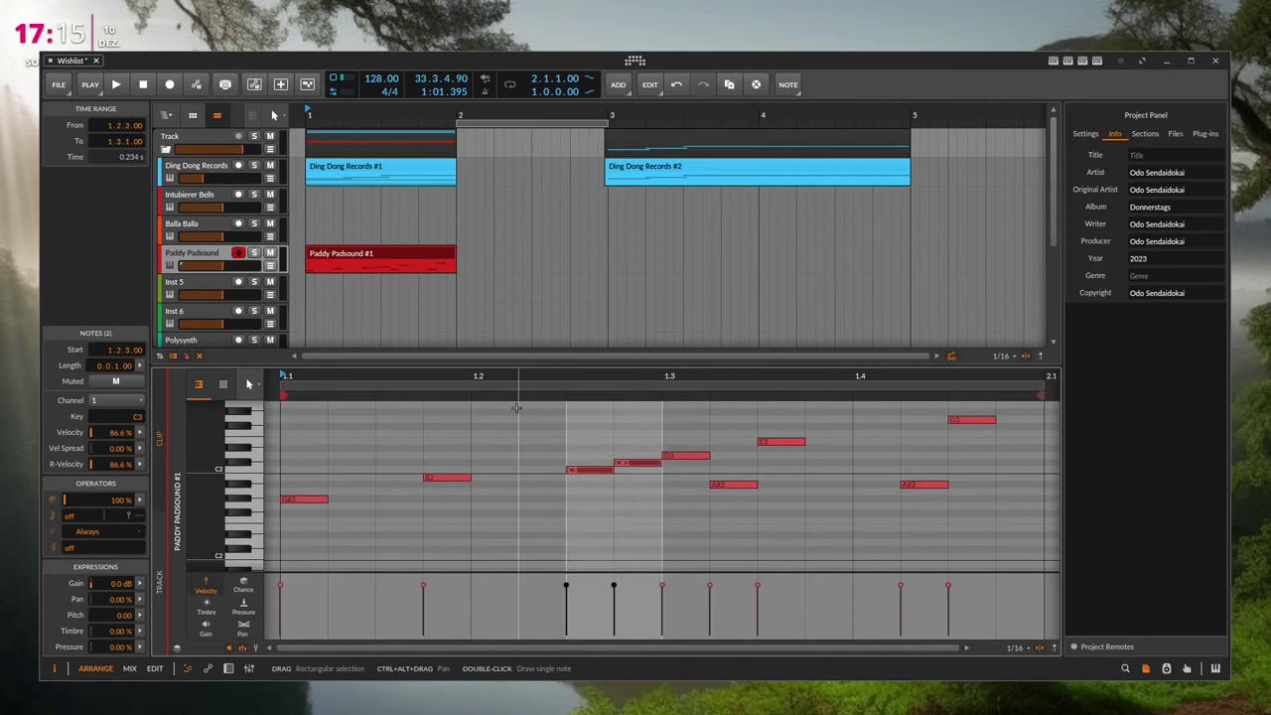
pyautogui.hotkey('shift', 'Left')
pyautogui.hotkey('shift', 'Right')
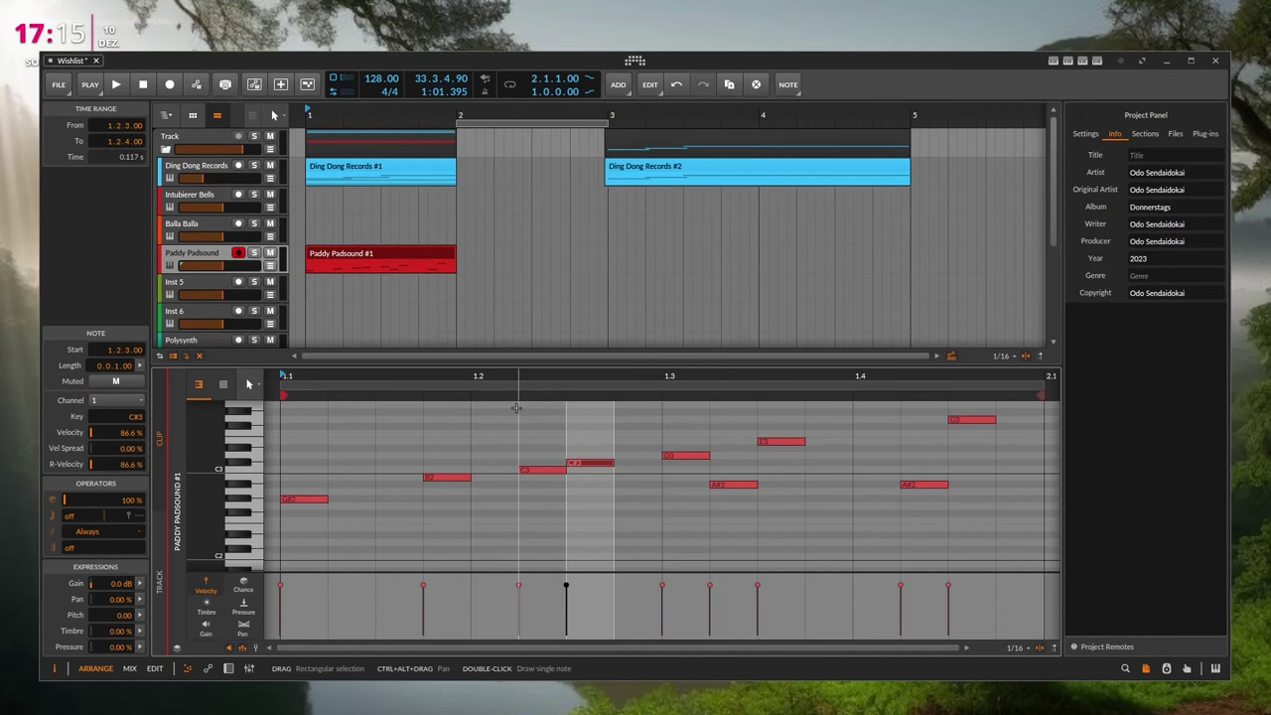
pyautogui.press('Delete')
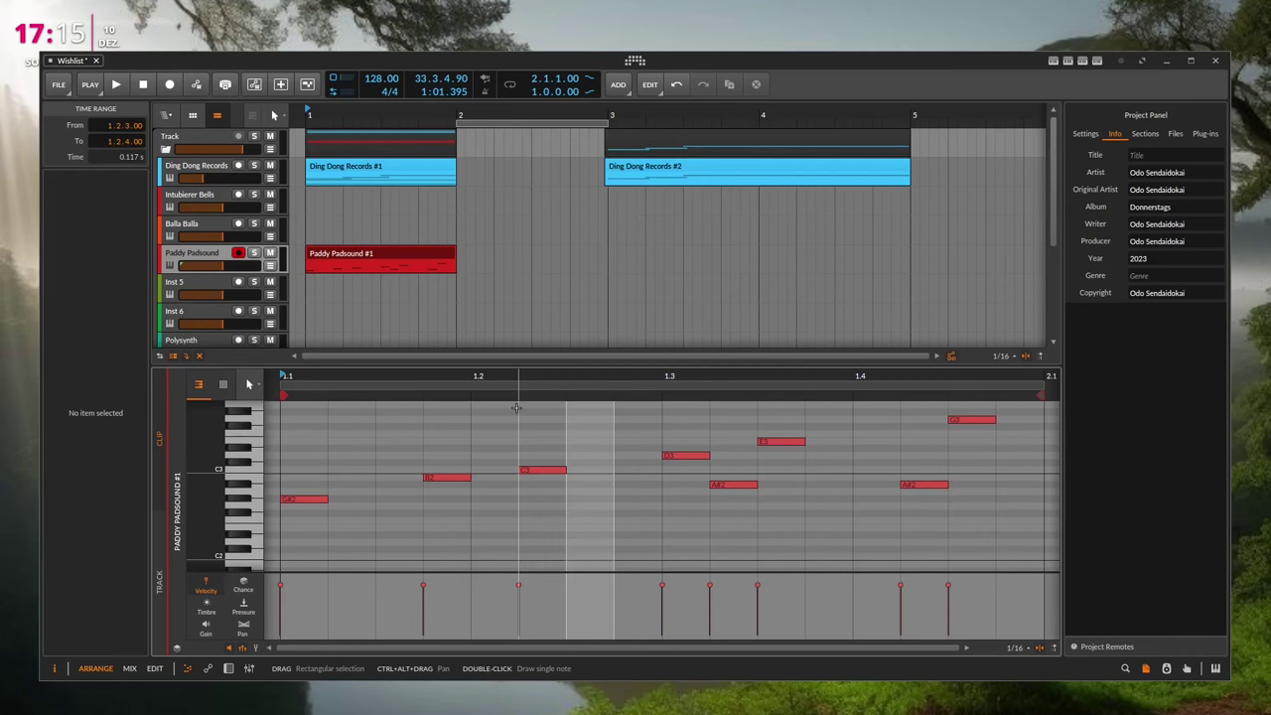
# - Select the C3 note and step the selection back and forth between the notes from G#2 to D3
pyautogui.click(546, 470)
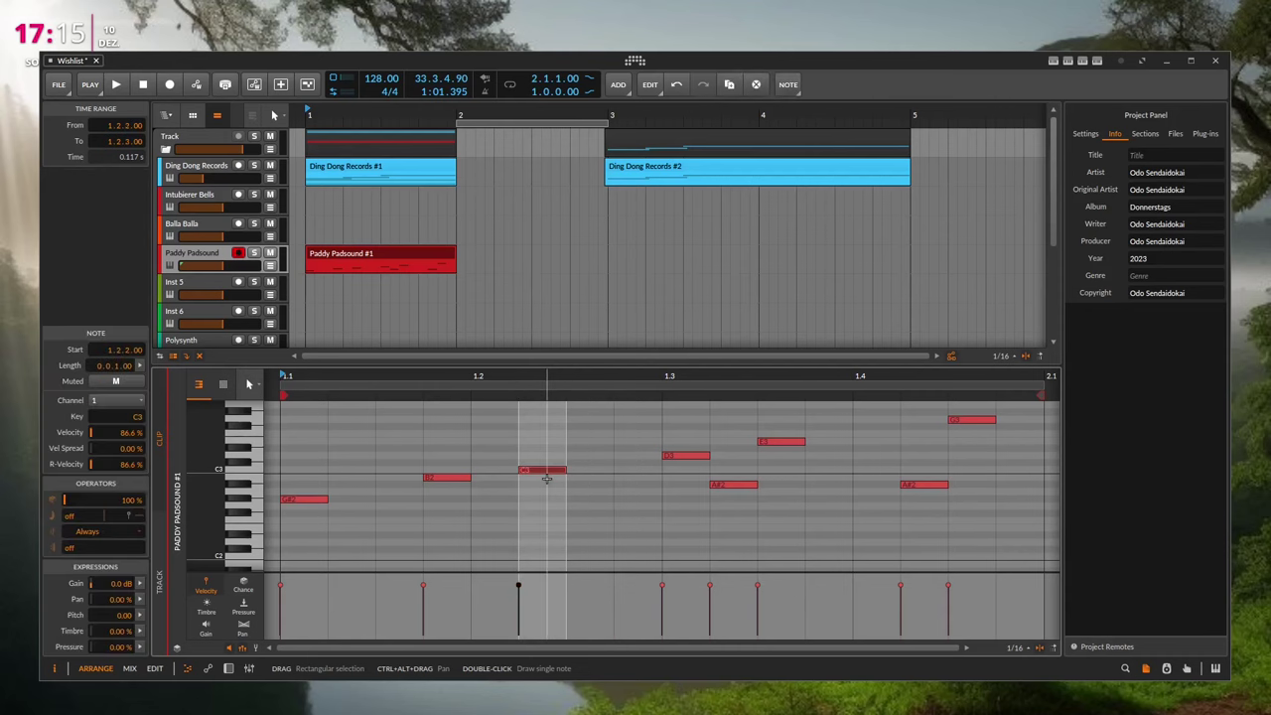
pyautogui.press('Right')
pyautogui.press('Right')
pyautogui.press('Left')
pyautogui.press('Left')
pyautogui.press('Left')
pyautogui.press('Left')
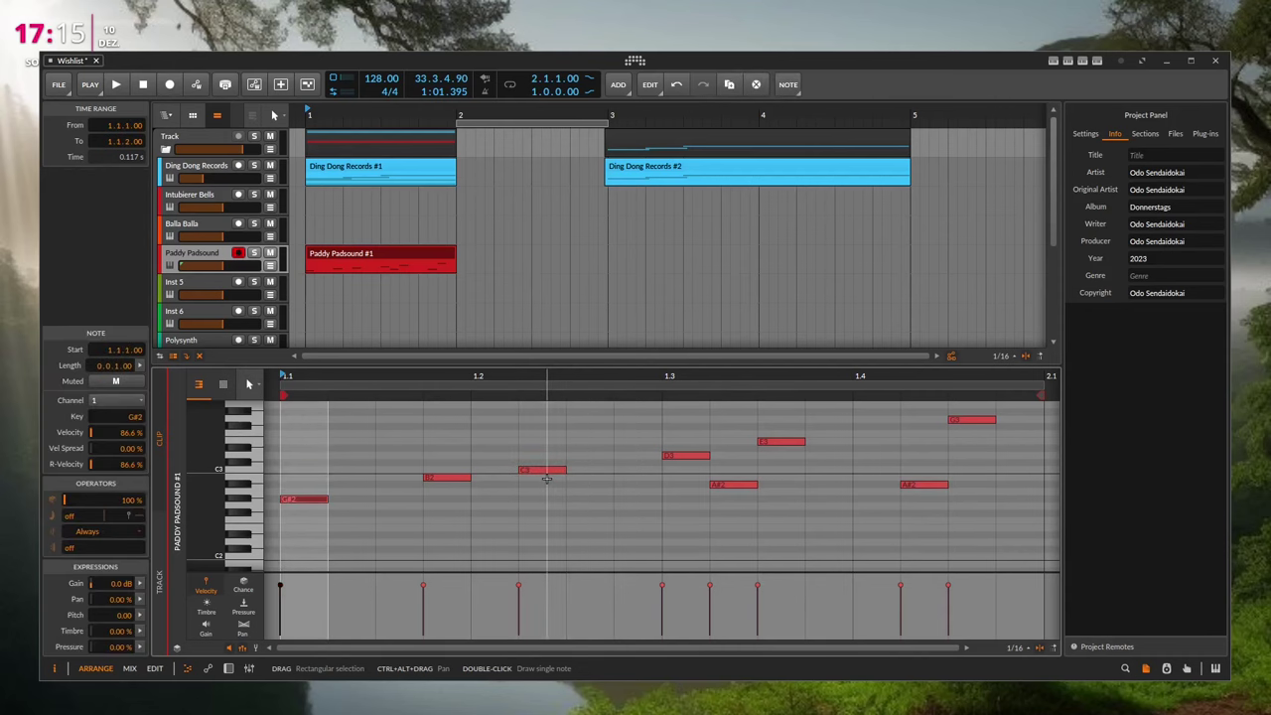
pyautogui.press('Right')
pyautogui.press('Right')
pyautogui.press('Right')
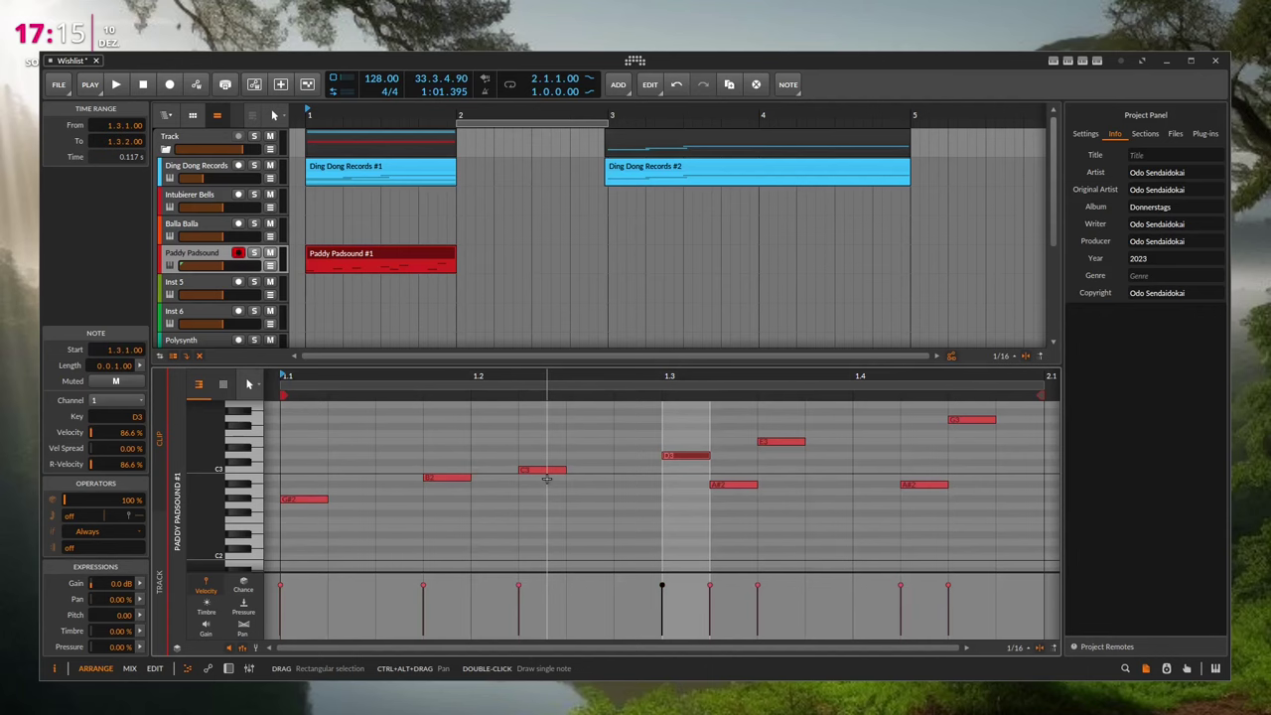
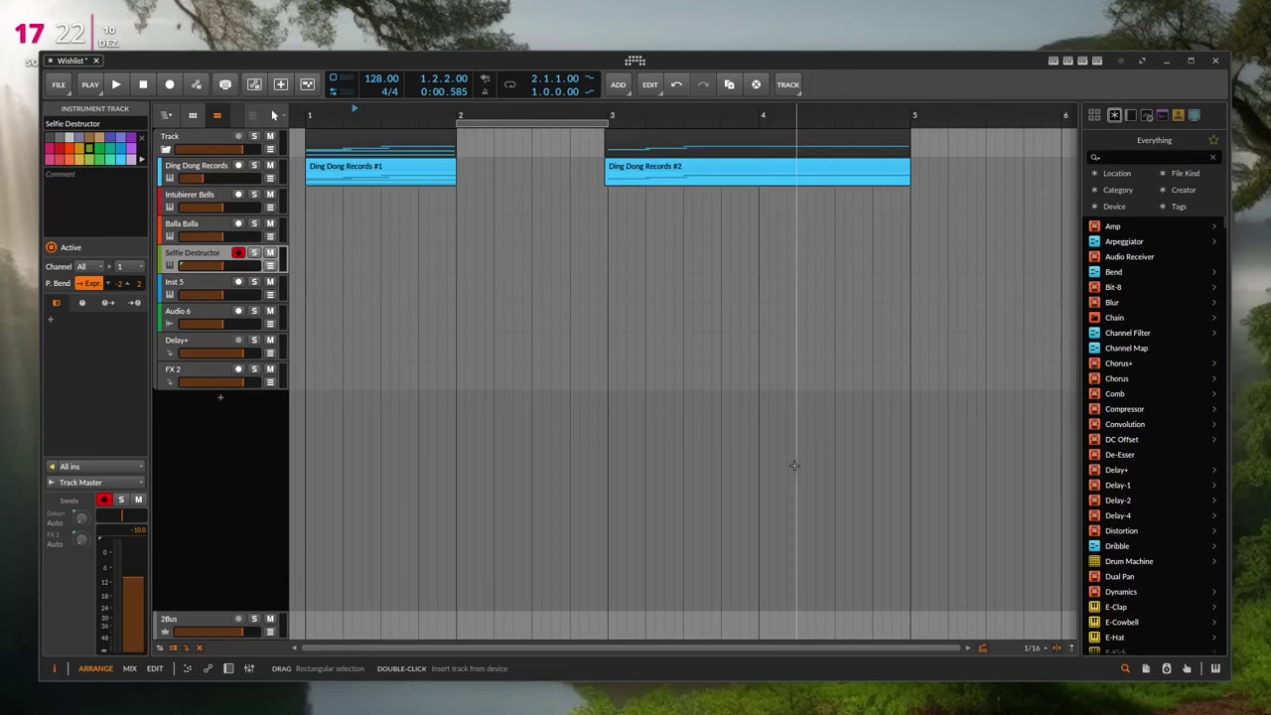
# - Show the project's information page and review its metadata fields from Title to Copyright
pyautogui.click(1135, 671)
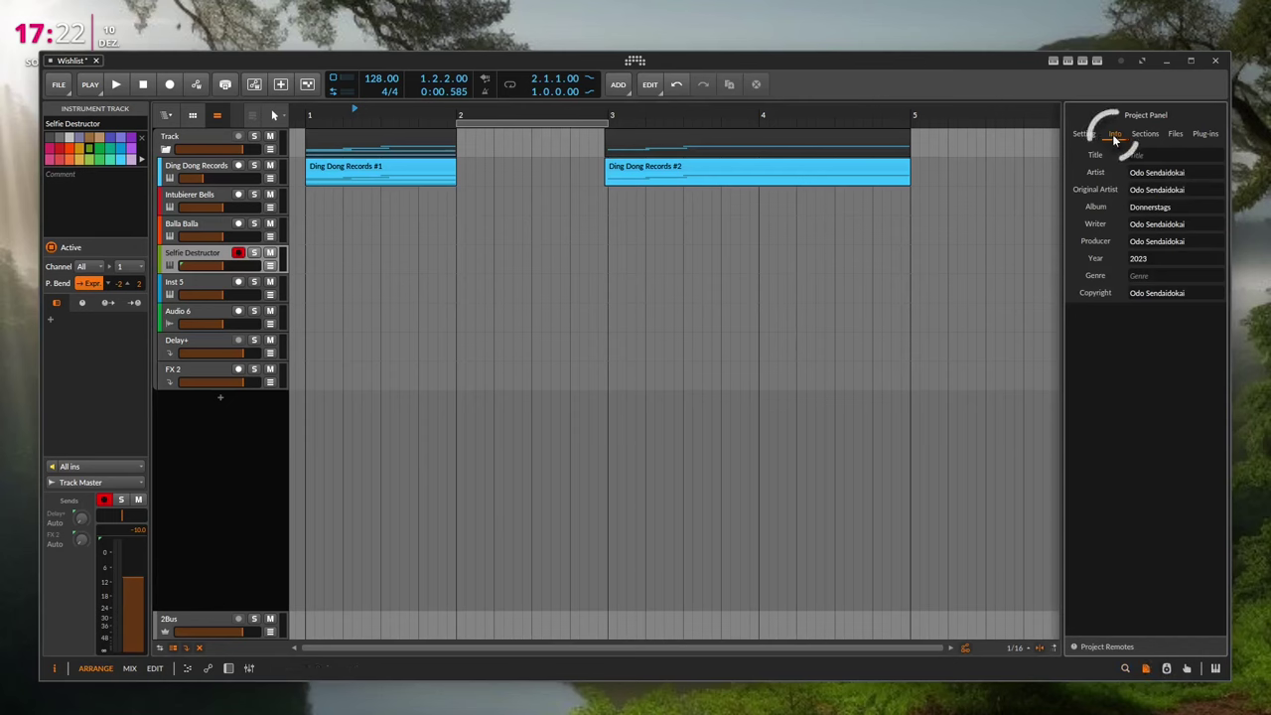
pyautogui.click(1157, 154)
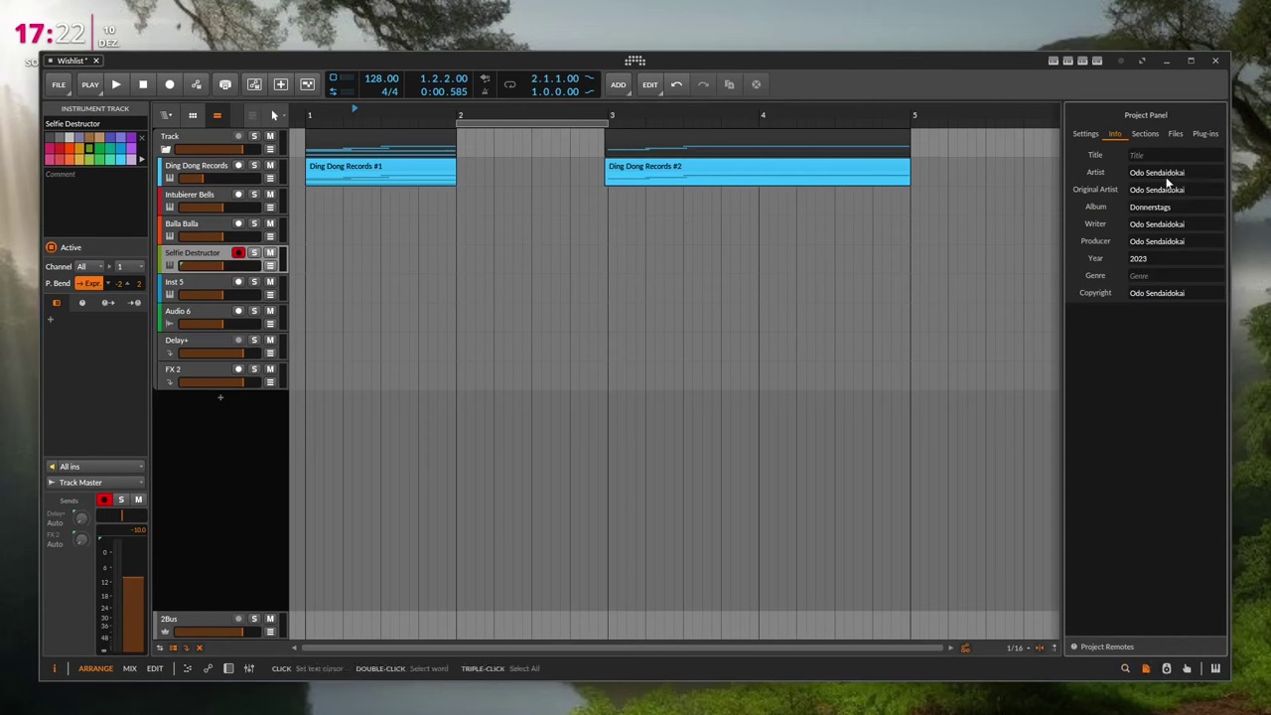
pyautogui.click(1130, 294)
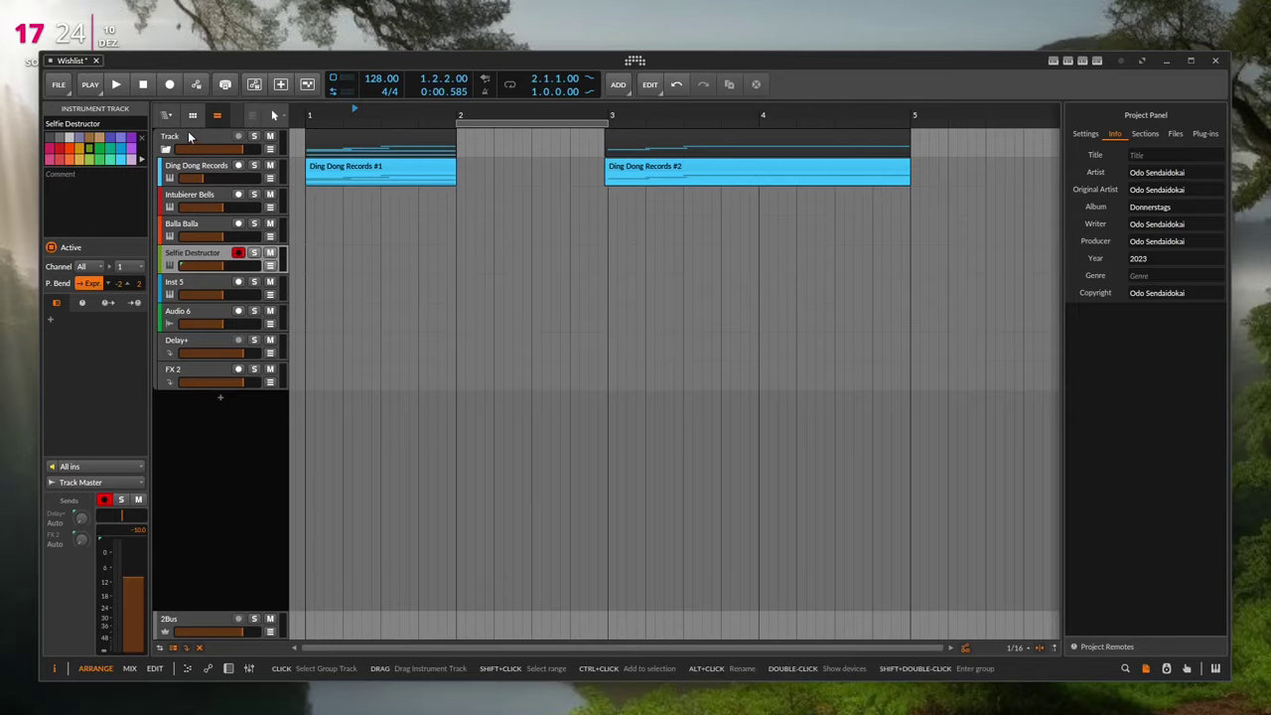
# - Open the audio export settings, try widening and narrowing the dialog, and close it
pyautogui.hotkey('ctrl', 'shift', 'r')
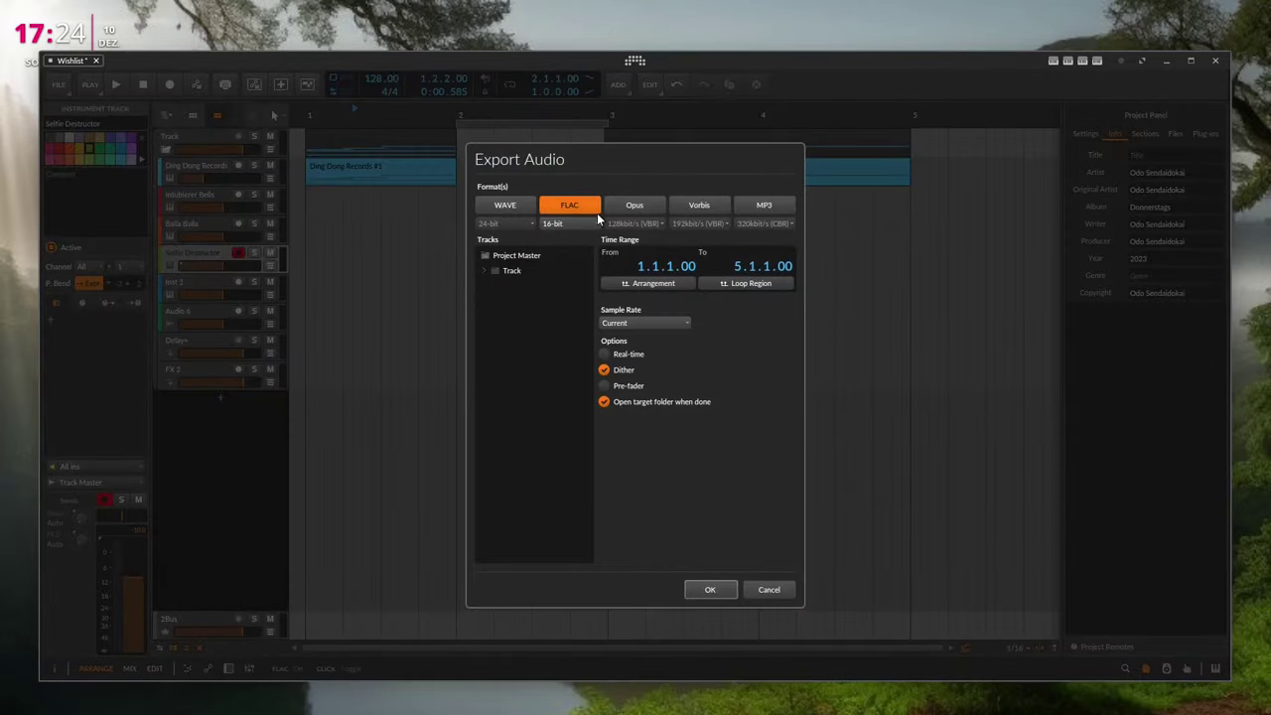
pyautogui.moveTo(804, 206); pyautogui.dragTo(988, 199)
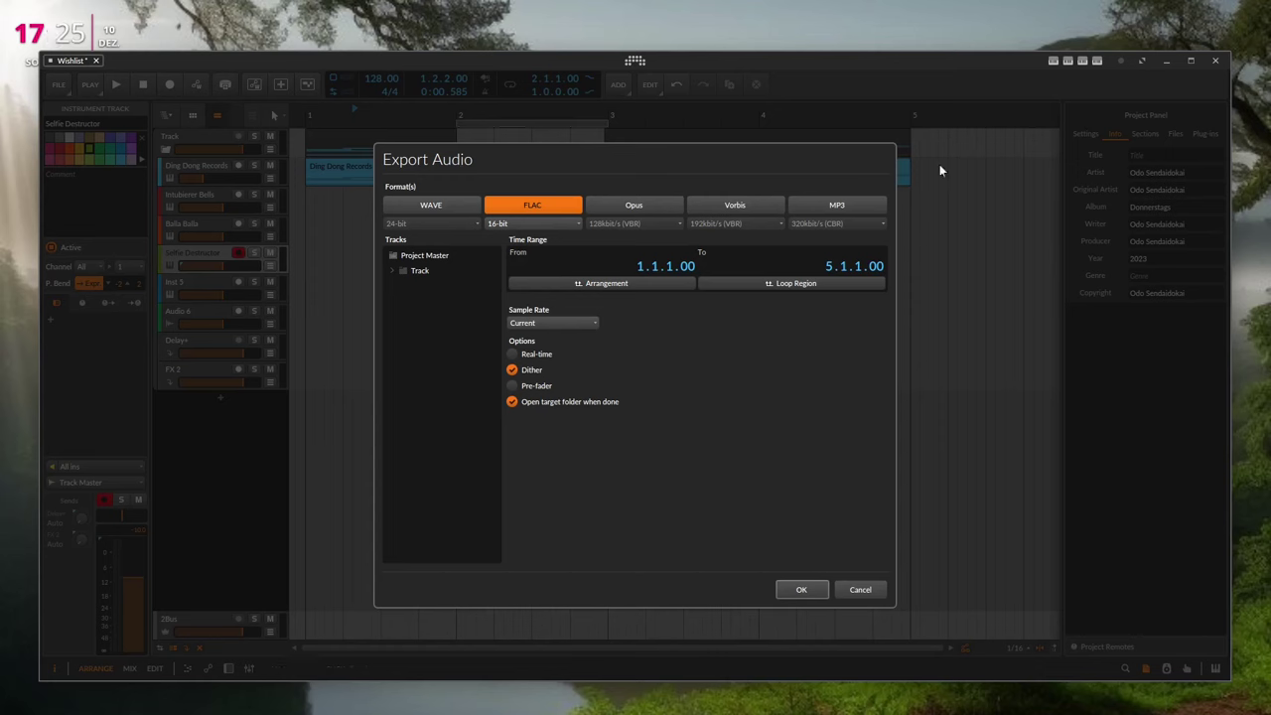
pyautogui.moveTo(896, 236); pyautogui.dragTo(775, 268)
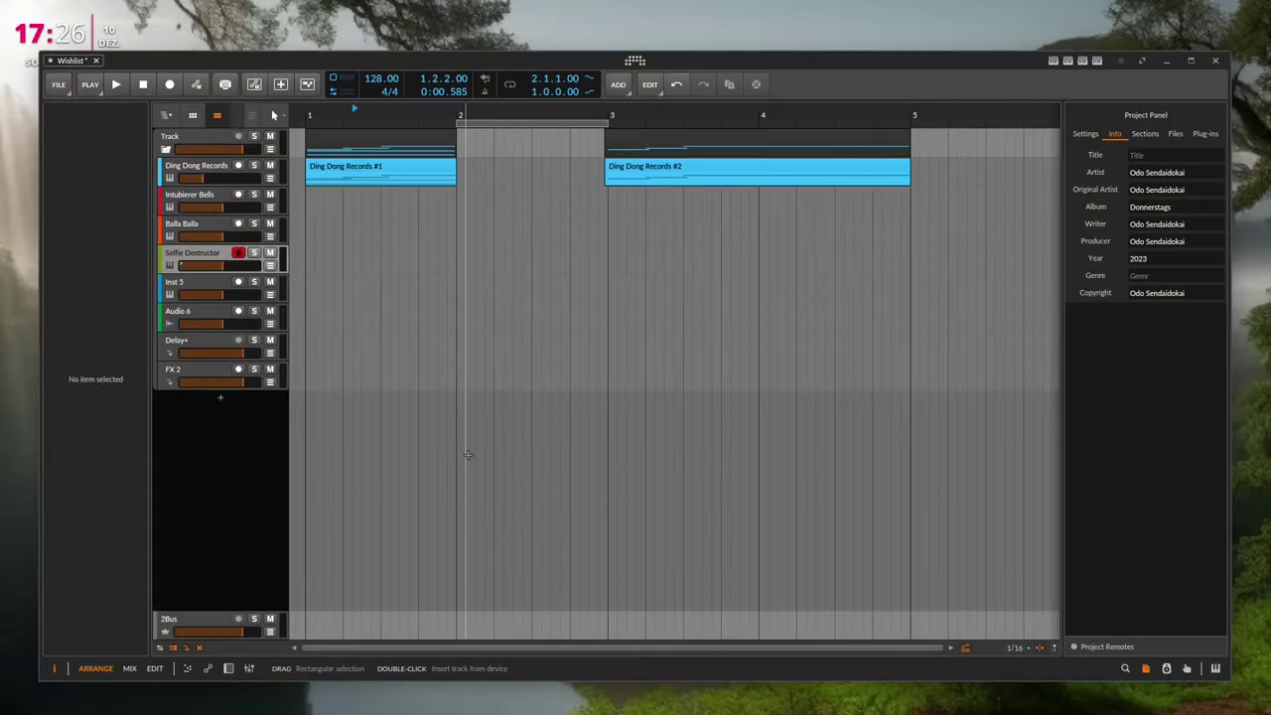
# - Accept the 16-bit FLAC audio export settings for 1.1.1.00 to 5.1.1.00 and bring up the file save dialog
pyautogui.click(59, 84)
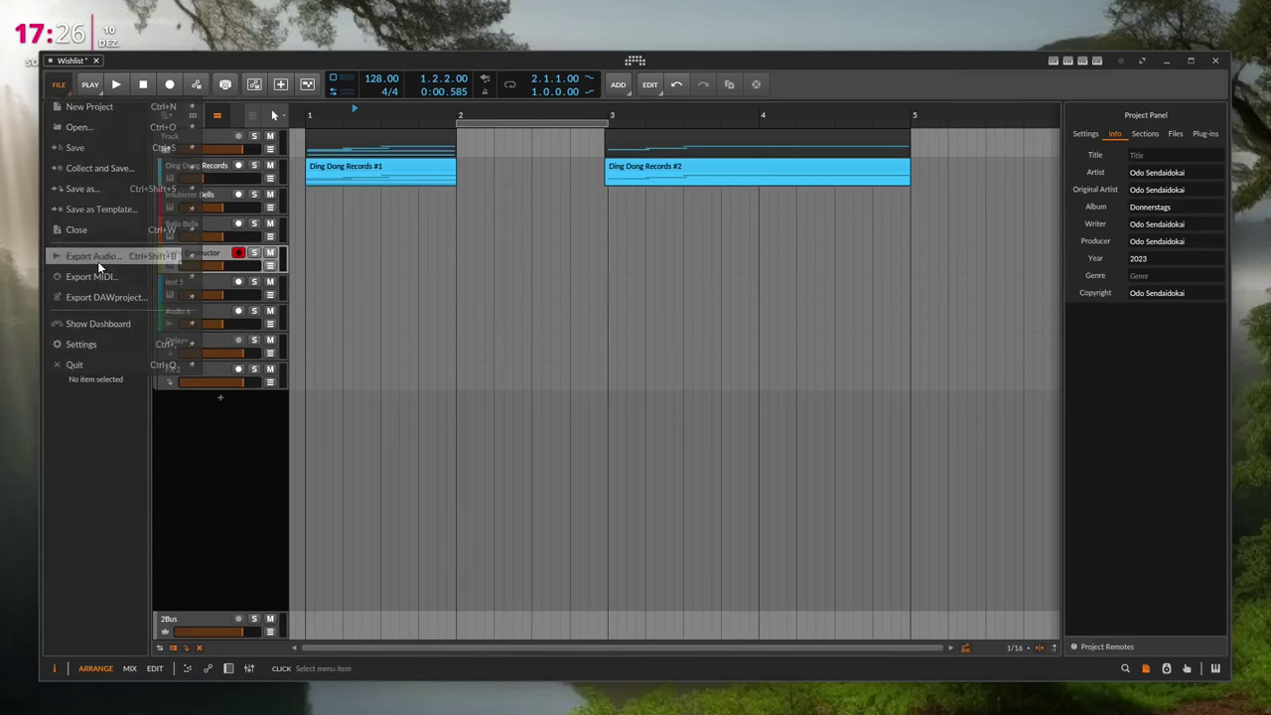
pyautogui.click(98, 257)
pyautogui.scroll(4, 744, 265)
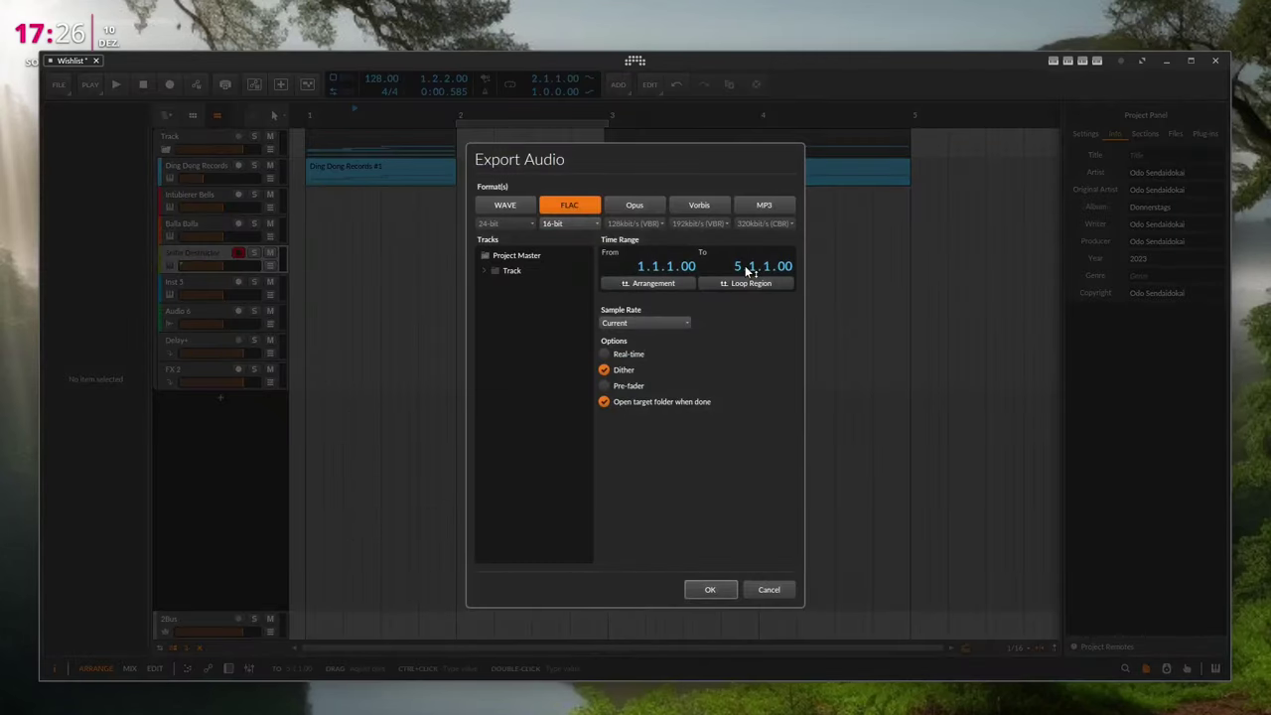
pyautogui.click(728, 590)
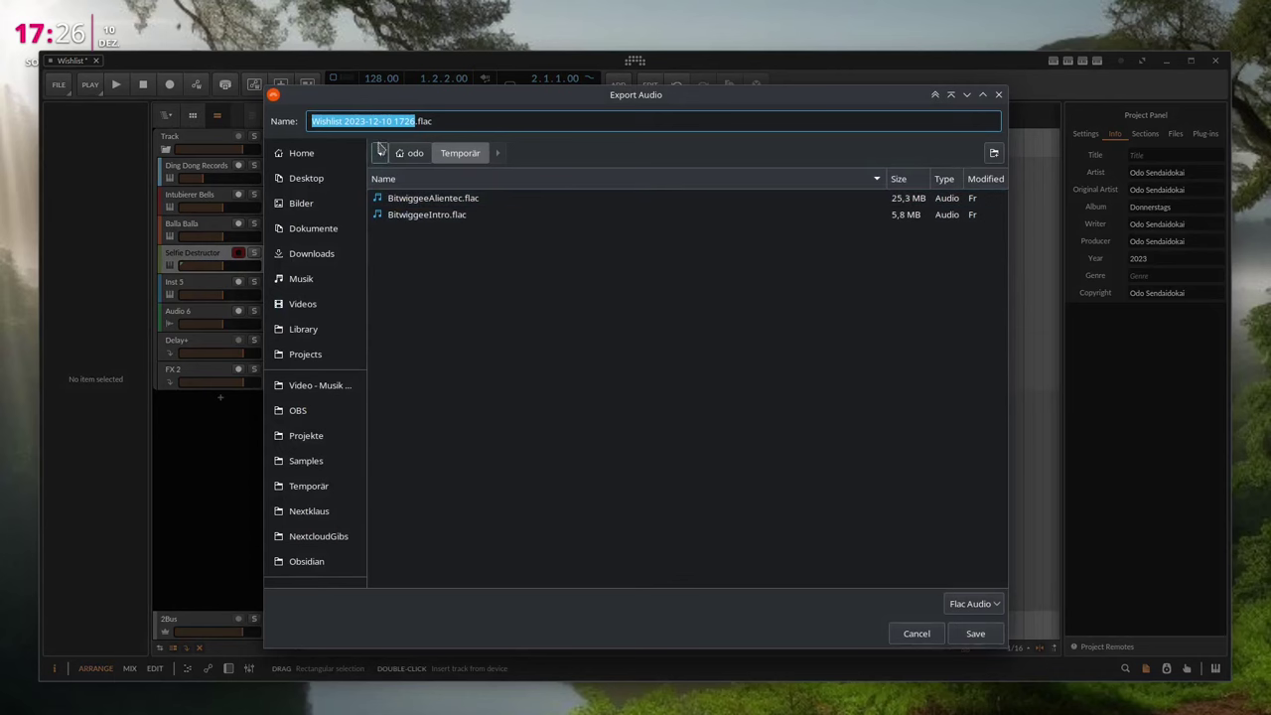
# - Highlight parts of the suggested export file name, including the year 2023, and dismiss the save dialog
pyautogui.click(324, 120)
pyautogui.doubleClick(324, 121)
pyautogui.moveTo(343, 120); pyautogui.dragTo(367, 120)
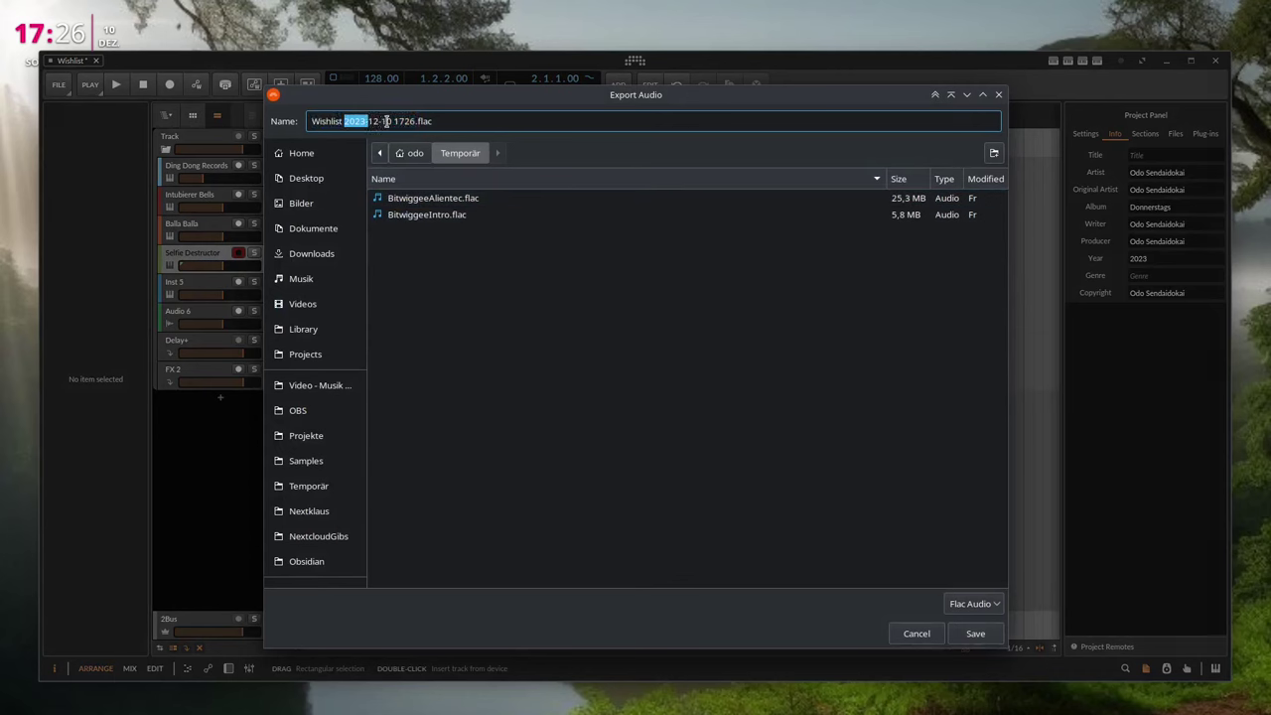
pyautogui.click(929, 634)
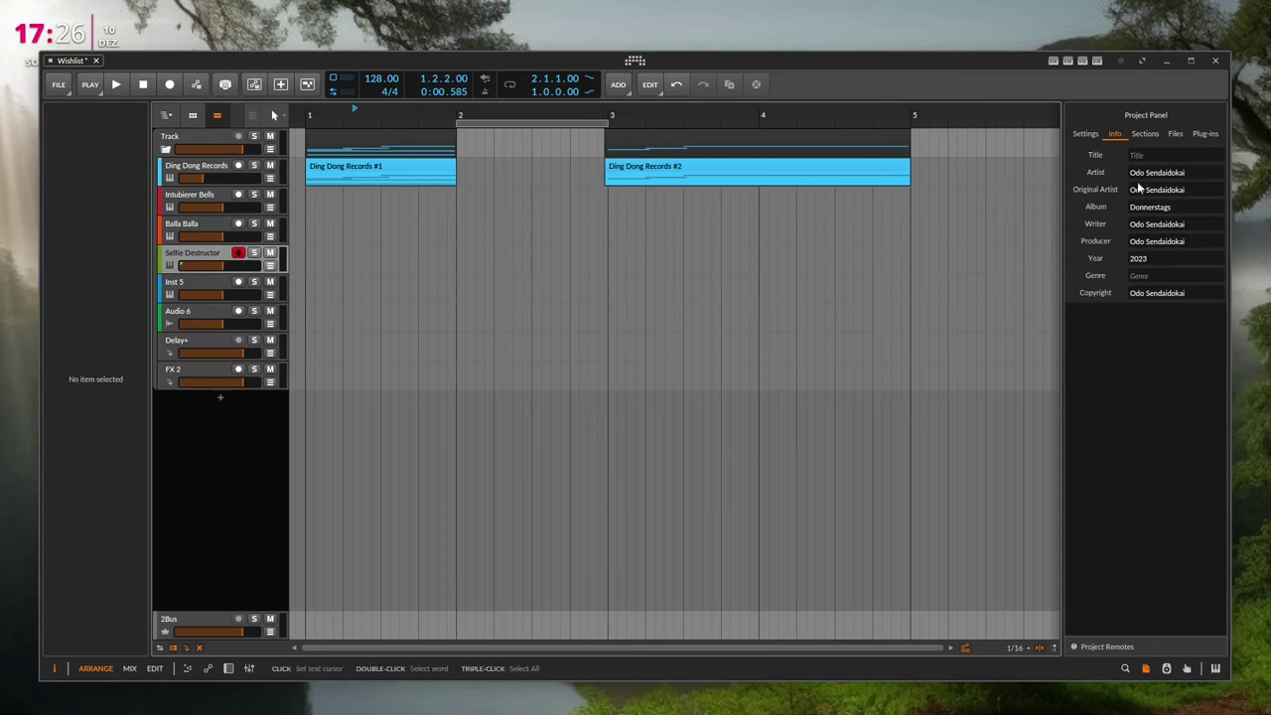
# - Step through the project's Title, Artist and Album metadata fields without editing them
pyautogui.click(1115, 321)
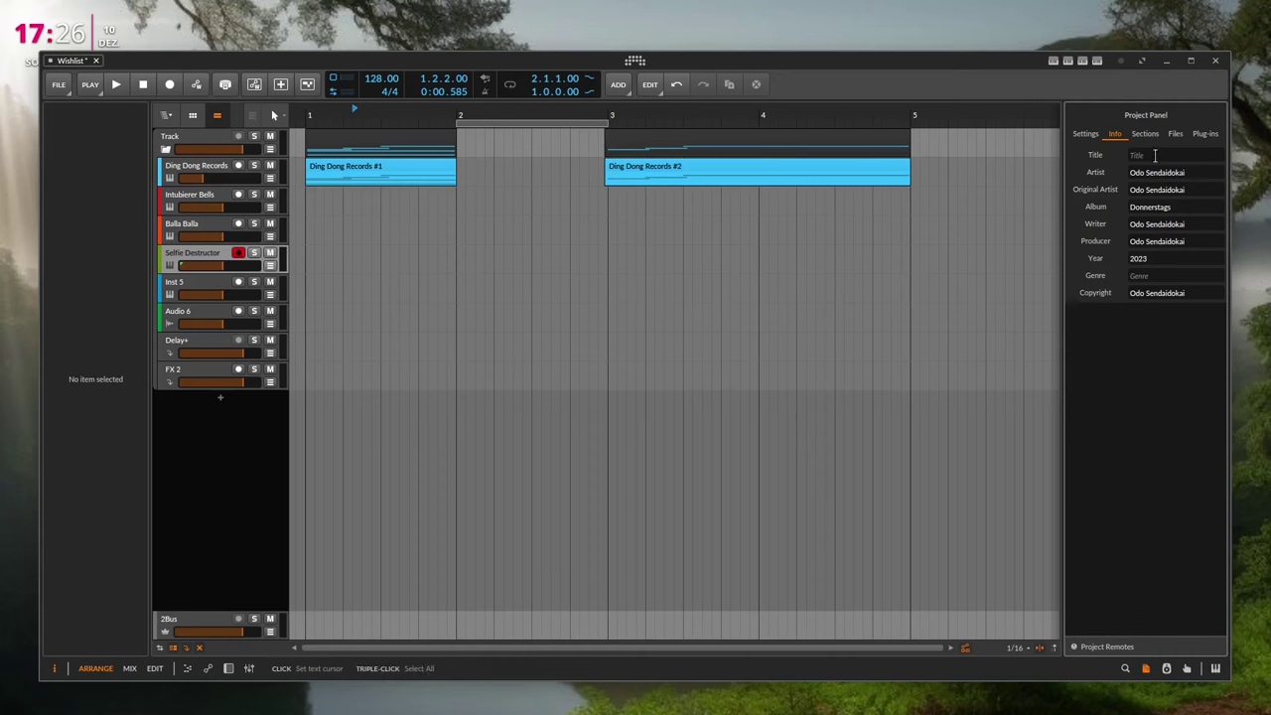
pyautogui.press('Tab')
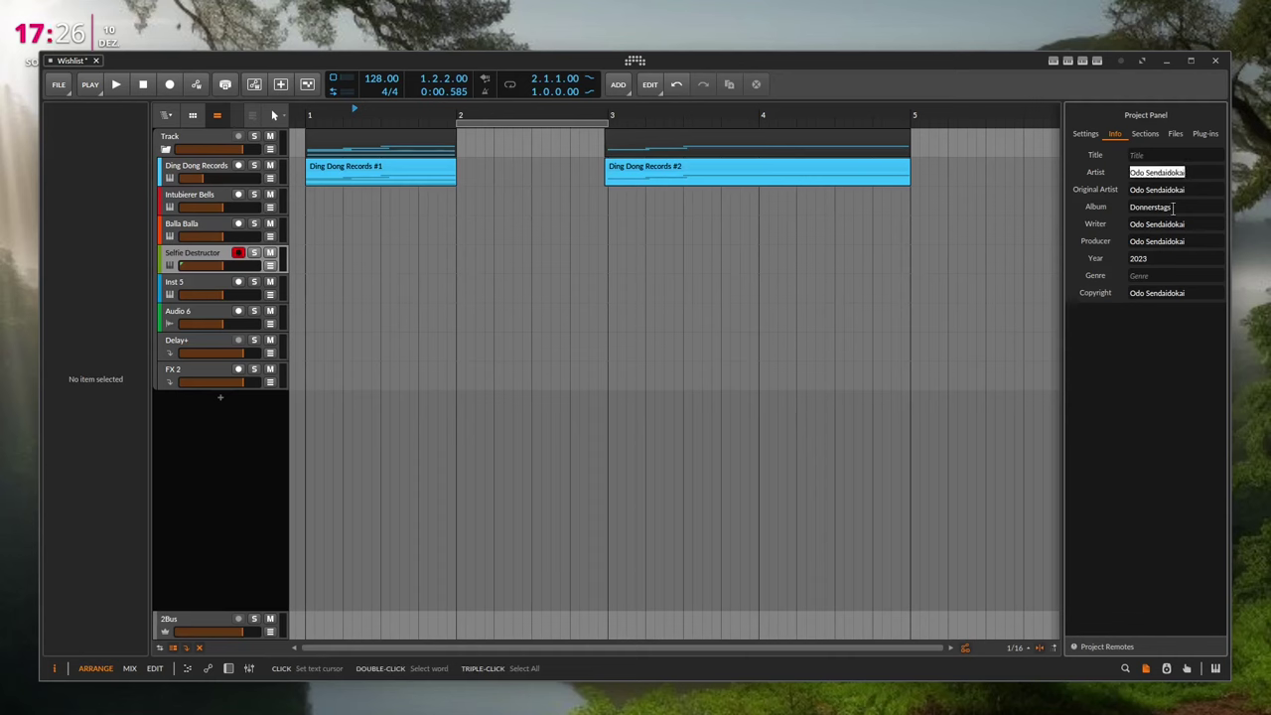
pyautogui.doubleClick(1167, 207)
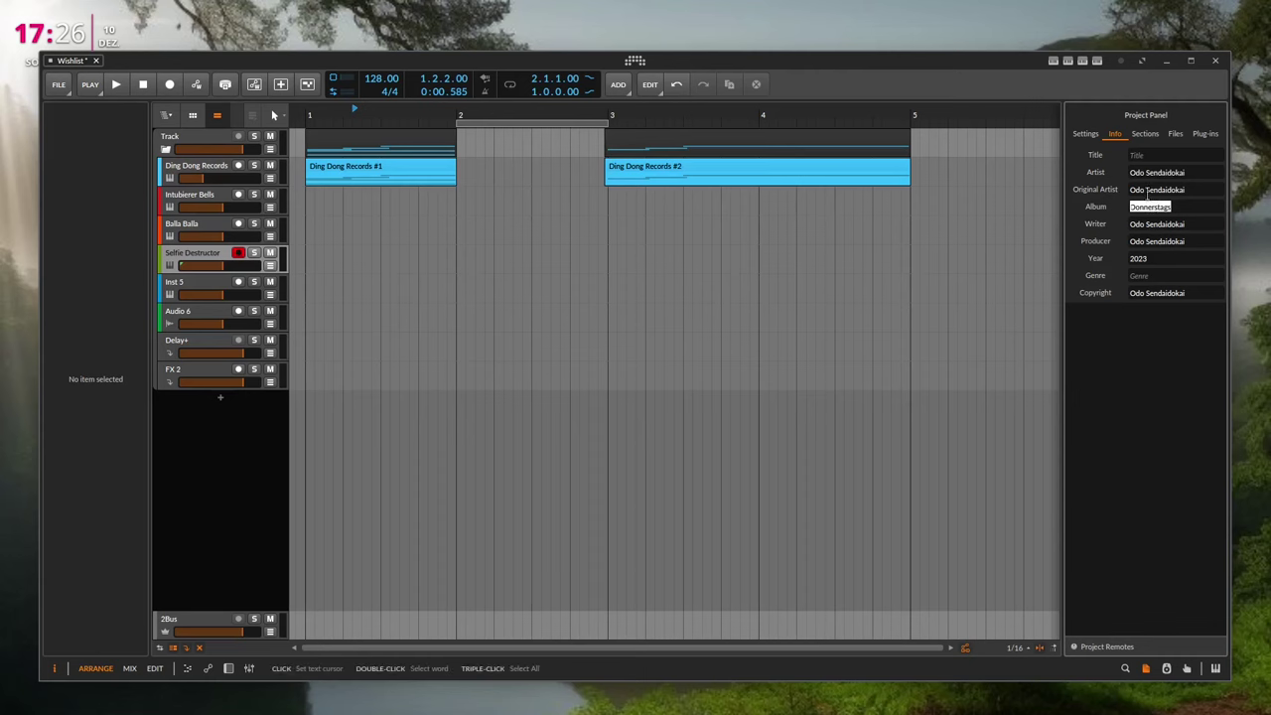
pyautogui.press('Return')
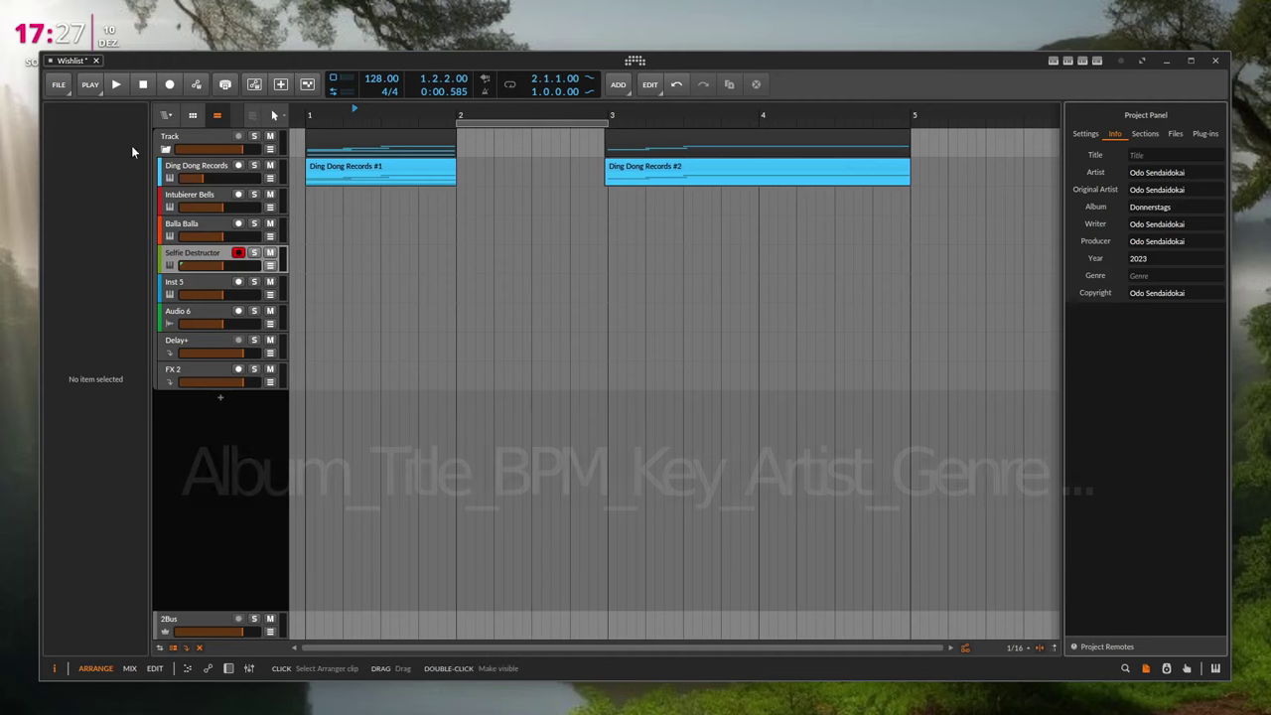
# - Select the Ding Dong Records, Delay+ and FX 2 tracks one after another
pyautogui.click(197, 170)
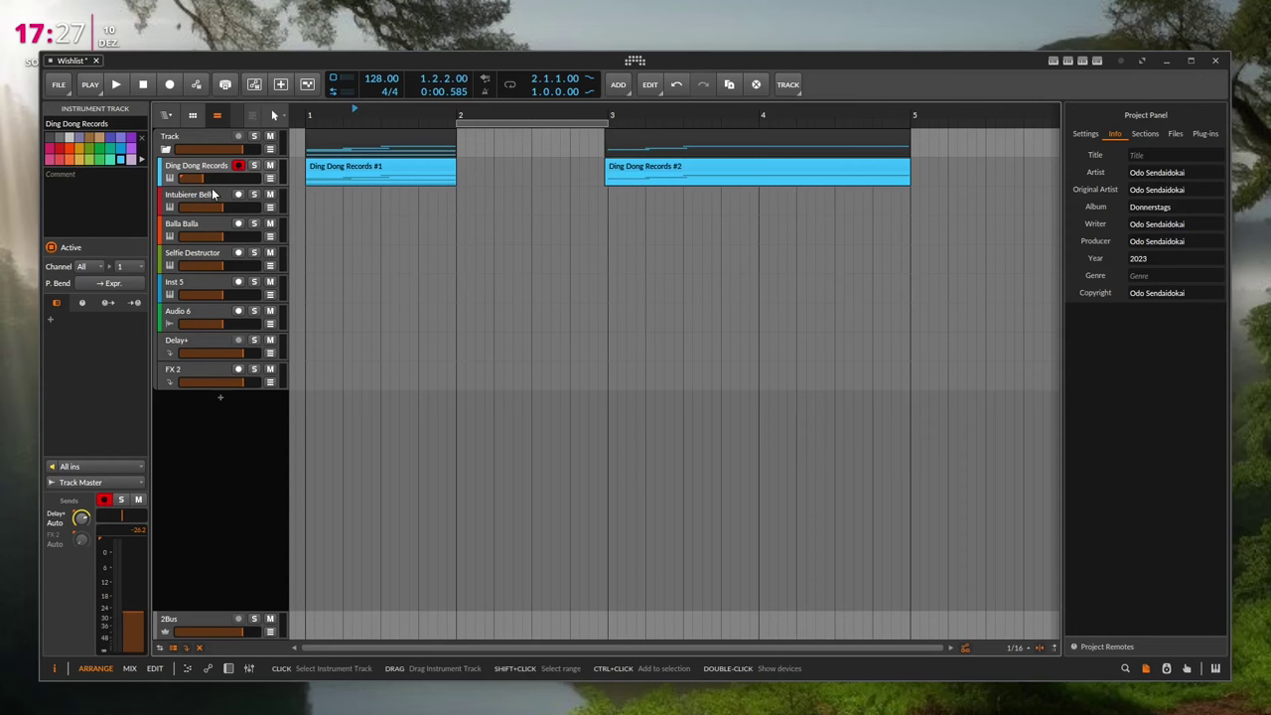
pyautogui.click(177, 341)
pyautogui.click(184, 371)
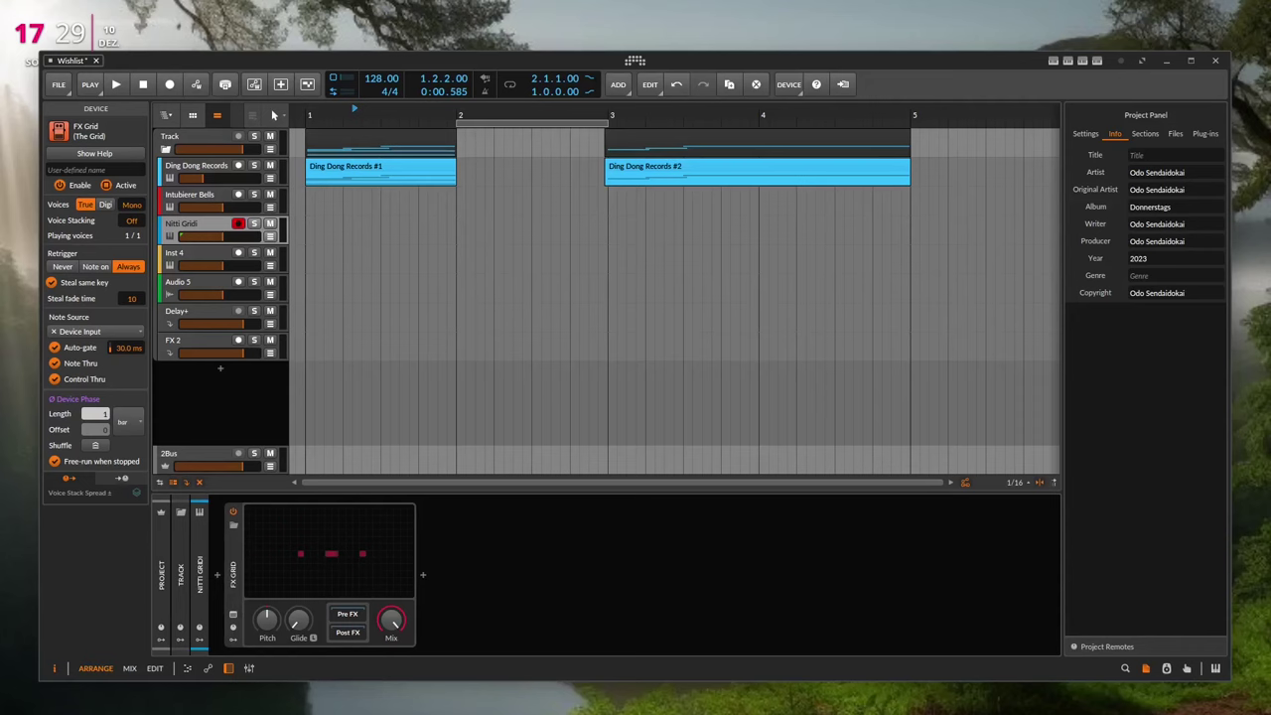
# - Open the FX Grid patch of the Nitti Gridi track and move the audio sidechain module above the signal line
pyautogui.doubleClick(333, 555)
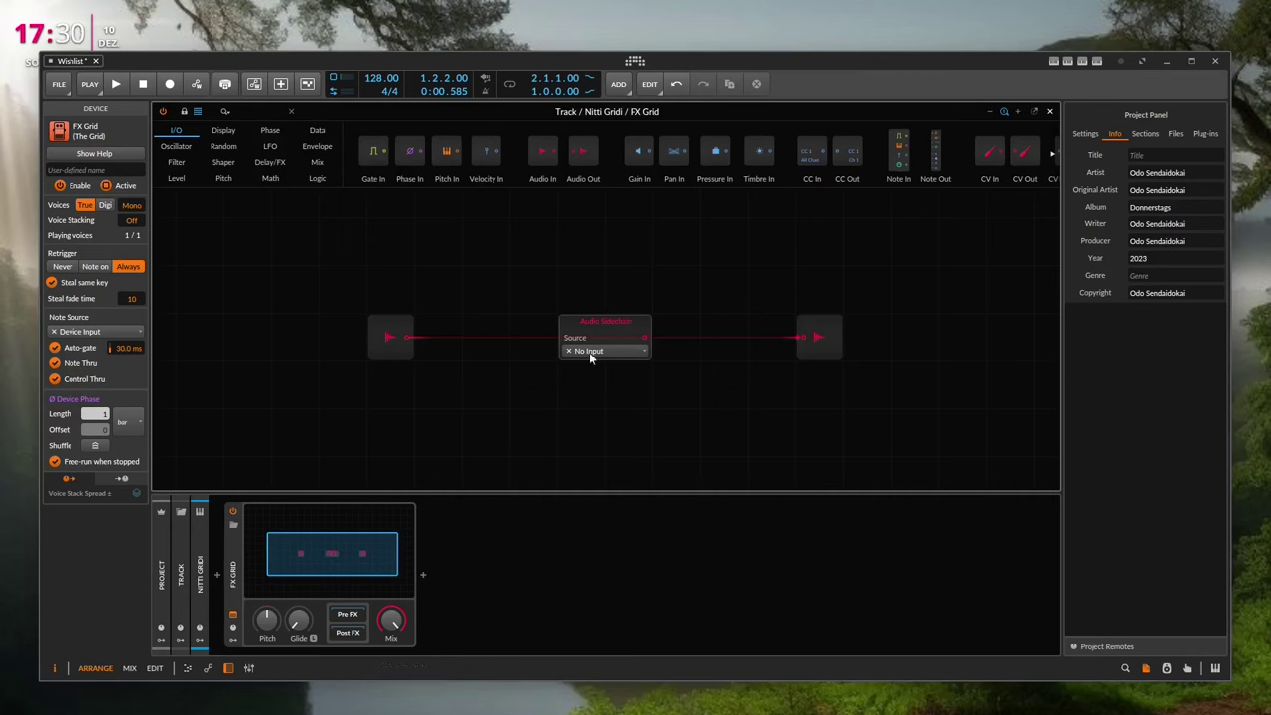
pyautogui.click(599, 324)
pyautogui.moveTo(599, 324); pyautogui.dragTo(599, 276)
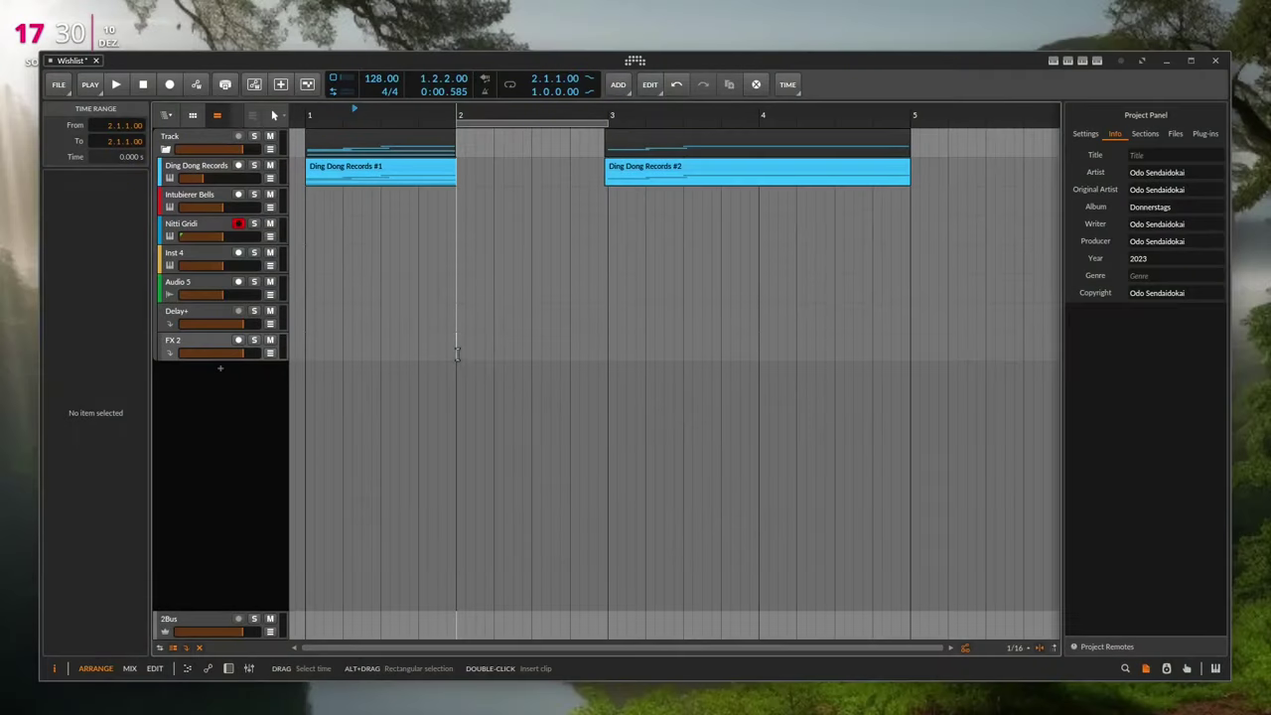
# - Select the Nitti Gridi track and step the track selection repeatedly down and up through its neighbouring tracks
pyautogui.click(197, 226)
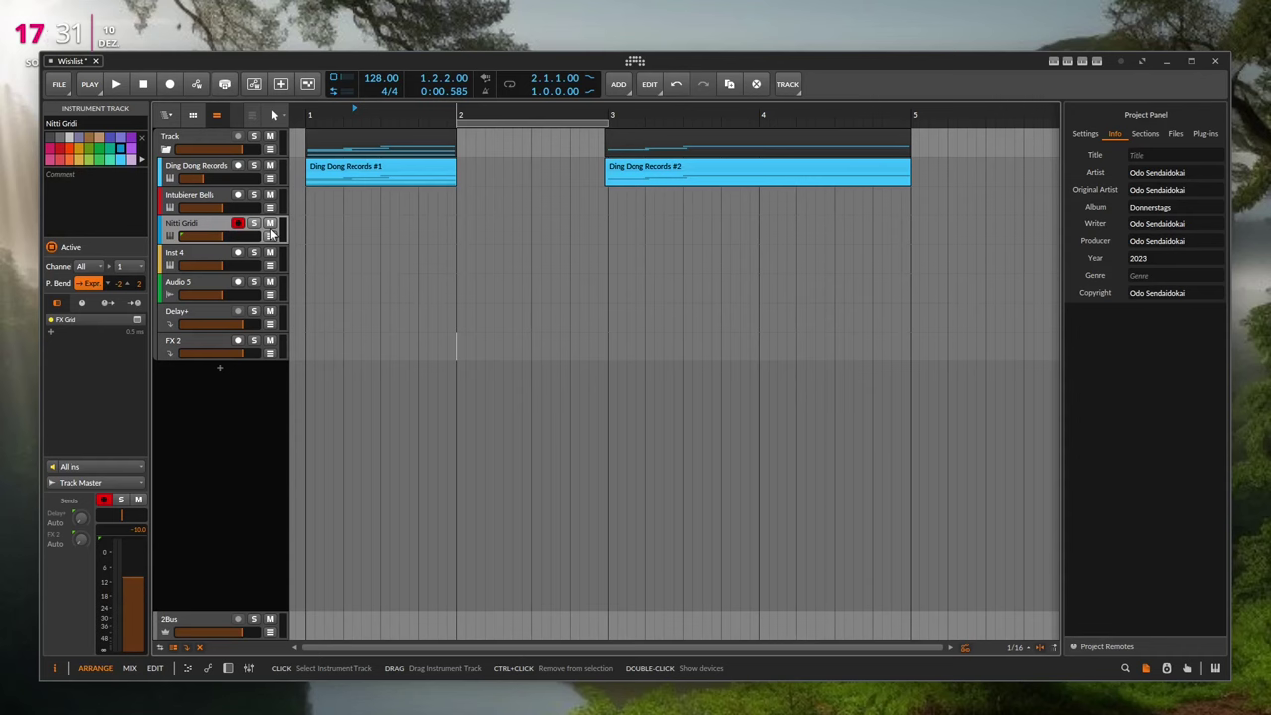
pyautogui.press('Down')
pyautogui.press('Down')
pyautogui.press('Down')
pyautogui.press('Up')
pyautogui.press('Up')
pyautogui.press('Up')
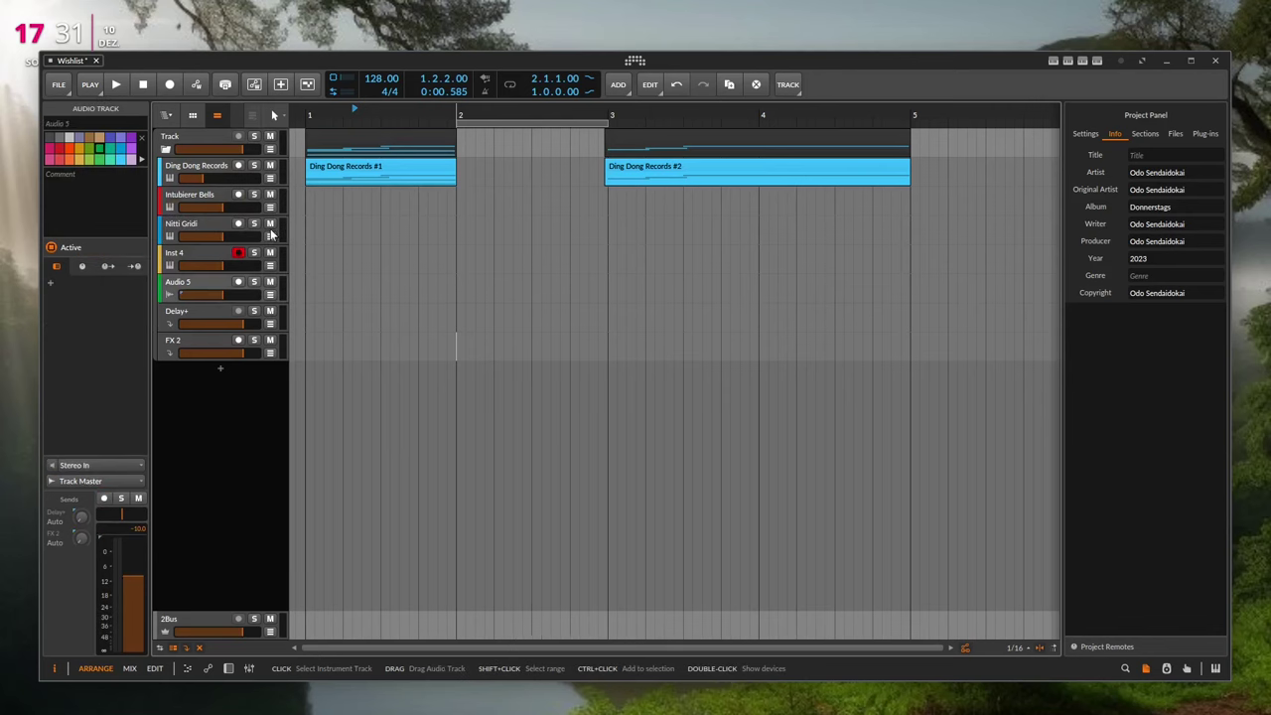
pyautogui.press('Down')
pyautogui.press('Down')
pyautogui.press('Up')
pyautogui.press('Up')
pyautogui.press('Up')
pyautogui.press('Up')
pyautogui.press('Down')
pyautogui.press('Down')
pyautogui.press('Down')
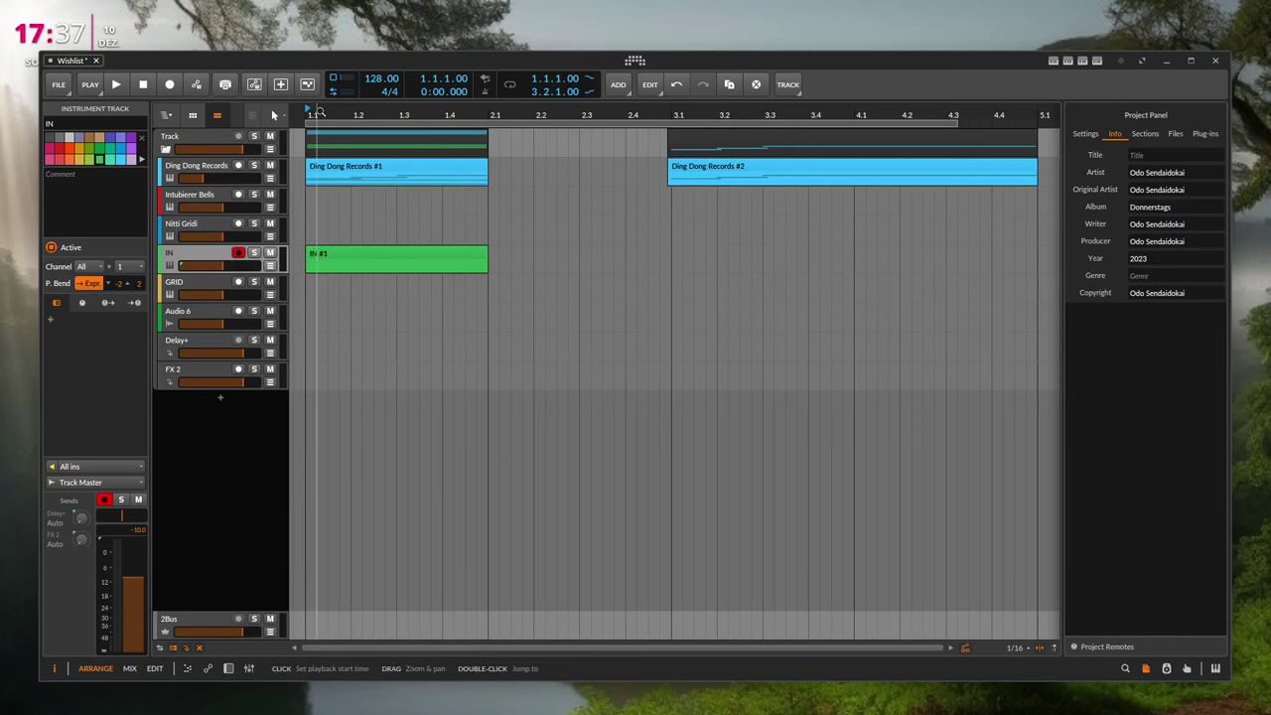
# - Enable Groove in the playback settings and adjust its Shuffle amount
pyautogui.click(89, 85)
pyautogui.click(90, 266)
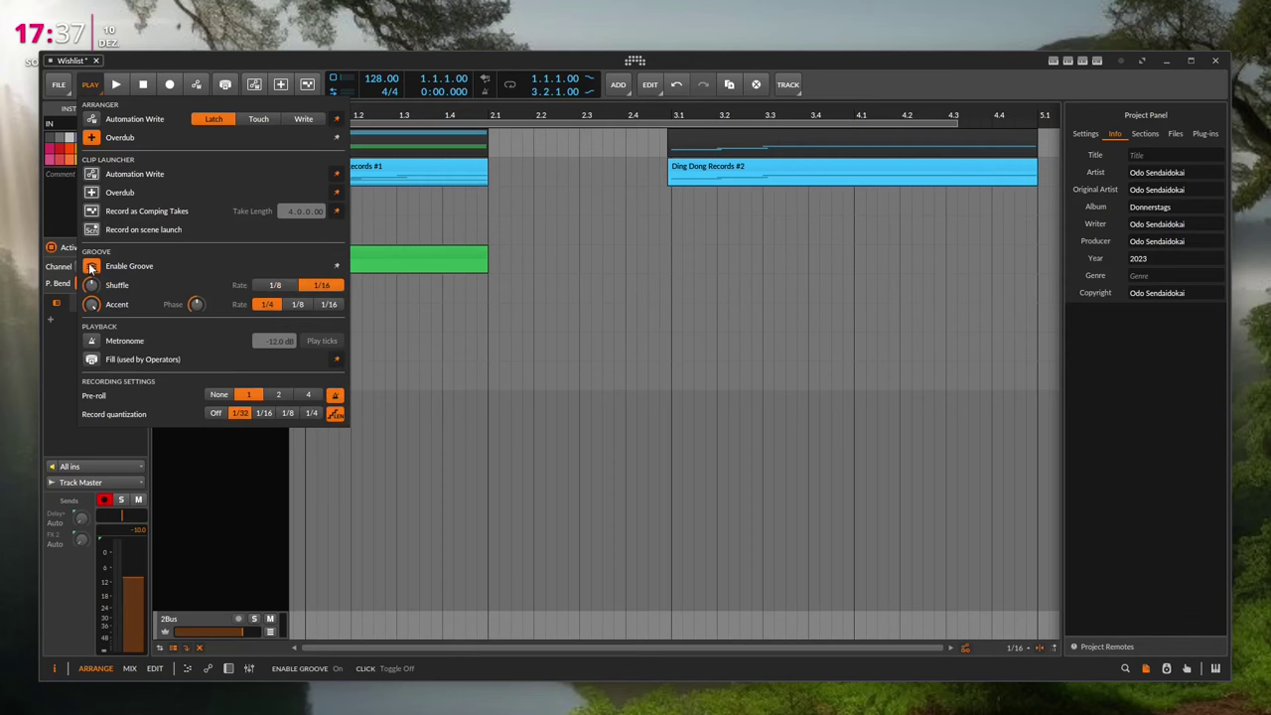
pyautogui.moveTo(91, 285)
pyautogui.moveTo(91, 285); pyautogui.dragTo(513, 256)
# - Open the Ding Dong Records #1 clip in the note editor and place the time cursor at 2.2.1.00
pyautogui.click(404, 115)
pyautogui.moveTo(403, 115); pyautogui.dragTo(481, 149)
pyautogui.doubleClick(441, 171)
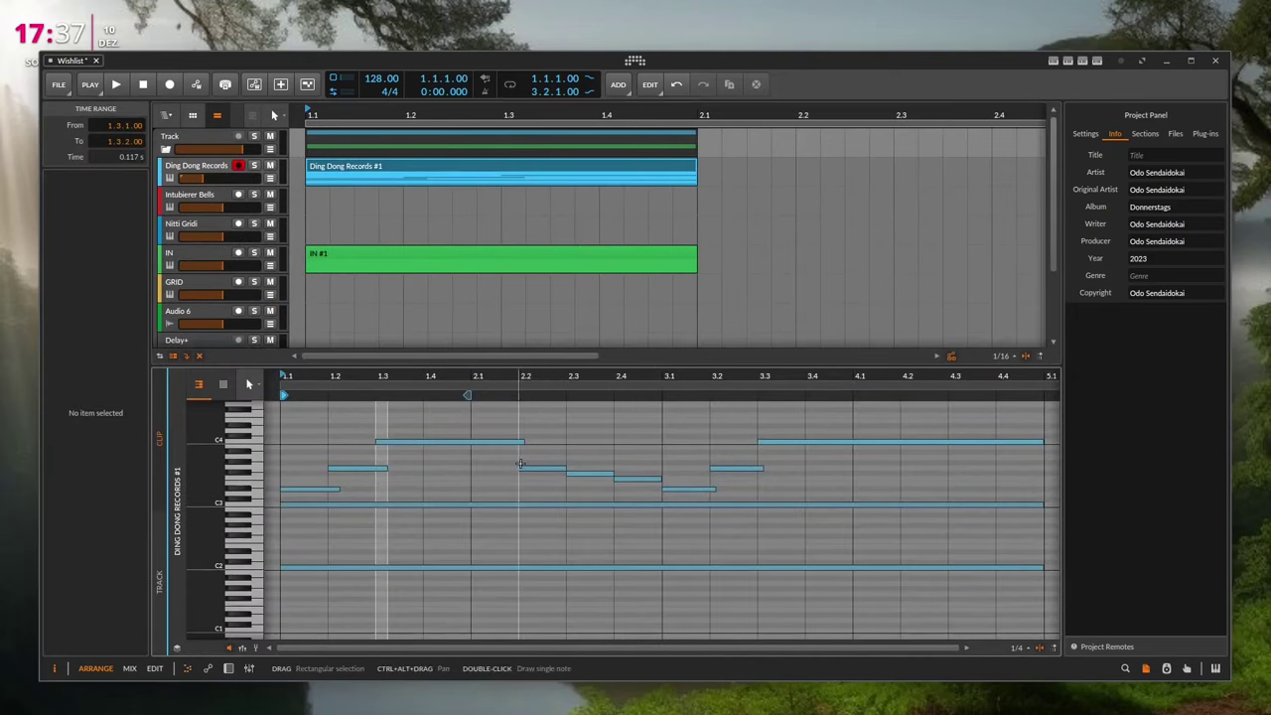
pyautogui.click(519, 387)
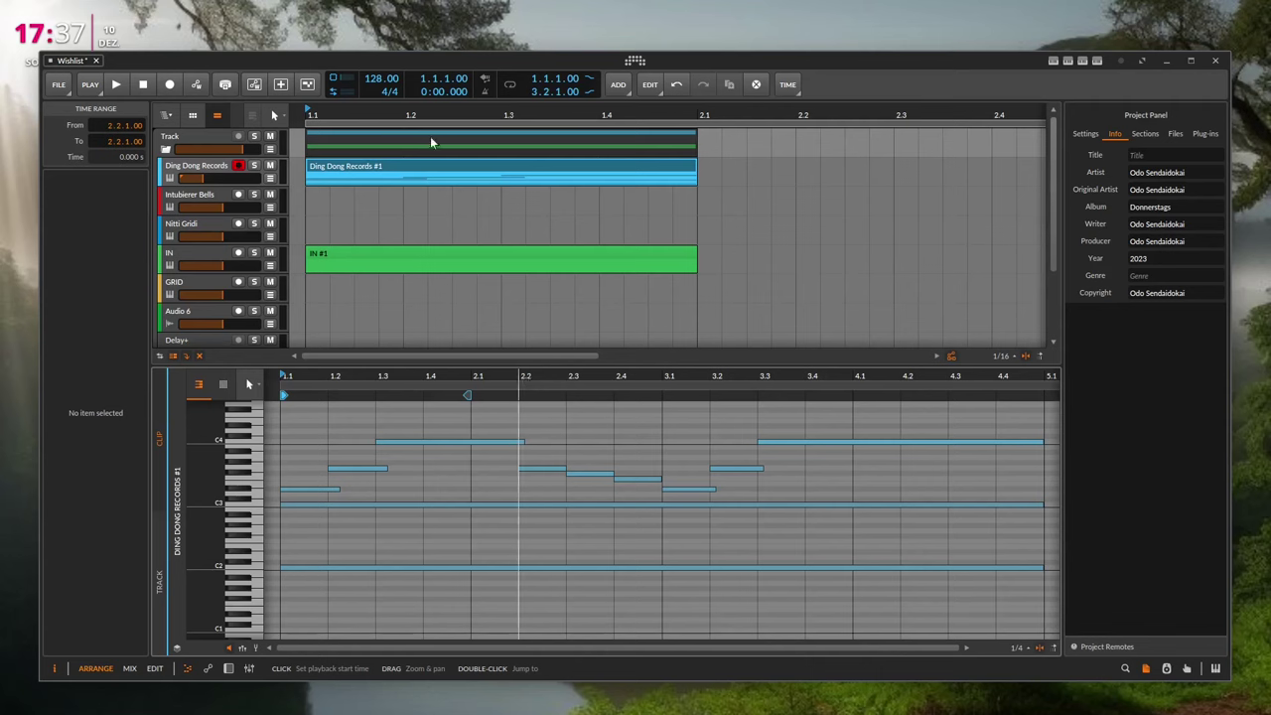
# - Switch the clip selection to IN #1, deselect it, and select Ding Dong Records #1 again
pyautogui.click(462, 263)
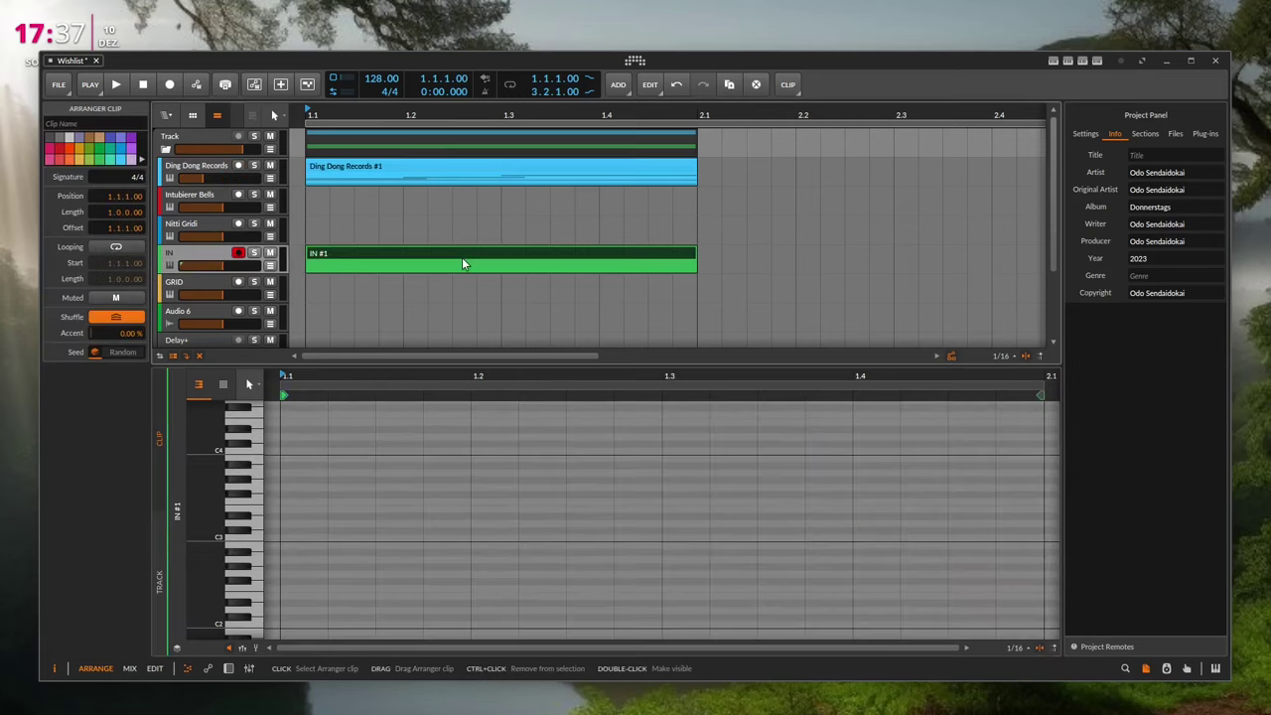
pyautogui.keyDown('ctrl'); pyautogui.click(462, 257); pyautogui.keyUp('ctrl')
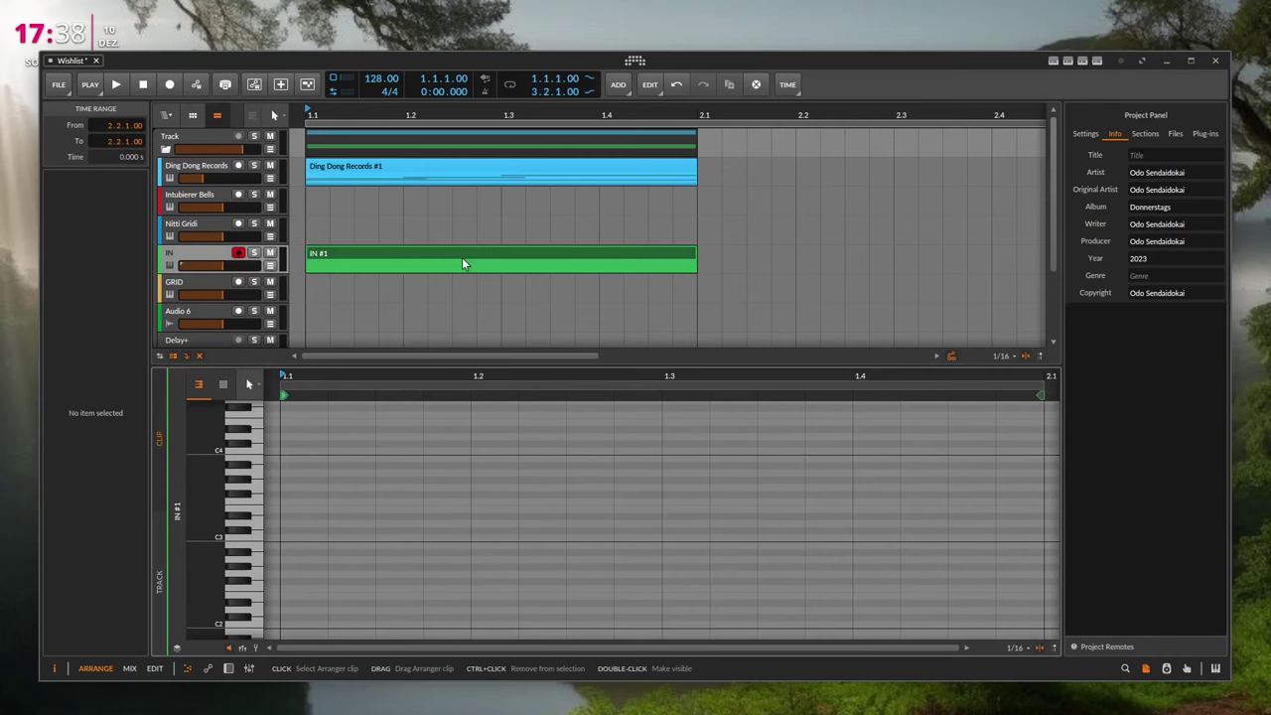
pyautogui.click(444, 170)
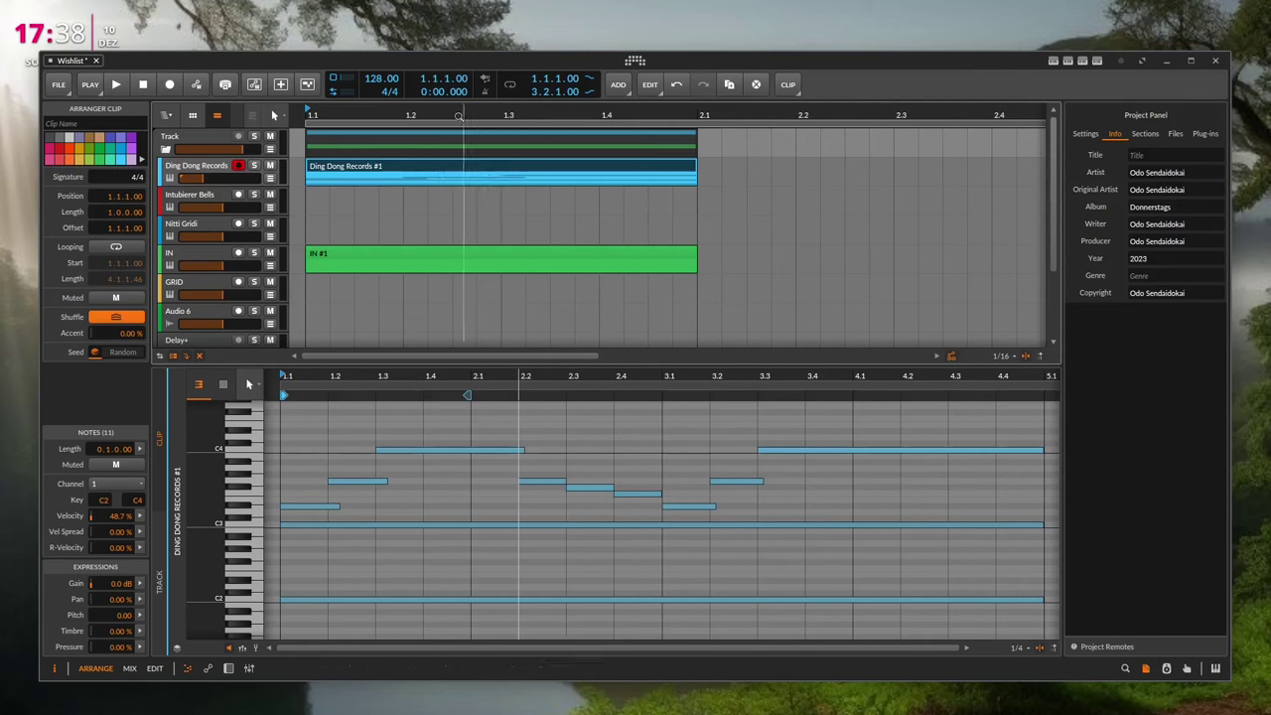
# - Set the playback start to 1.2.1.00 and show the realtime ruler above the arranger timeline
pyautogui.click(405, 109)
pyautogui.rightClick(407, 111)
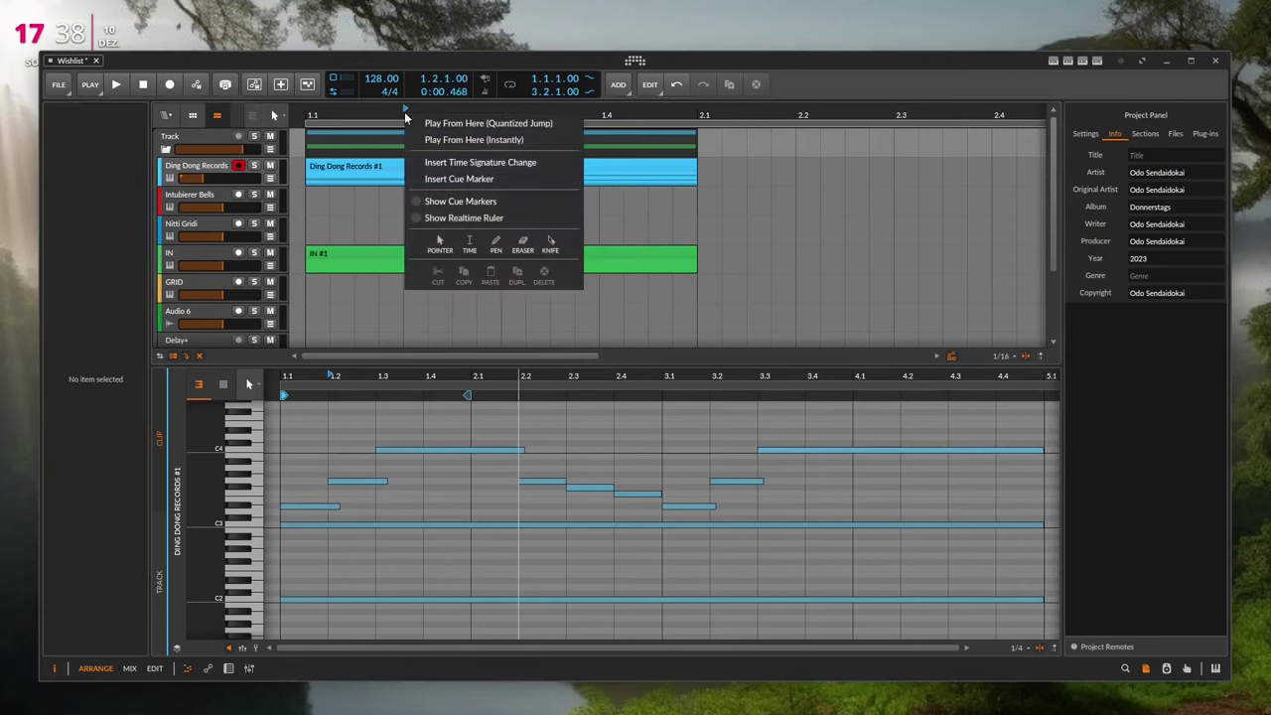
pyautogui.click(427, 221)
pyautogui.moveTo(429, 117); pyautogui.dragTo(446, 121)
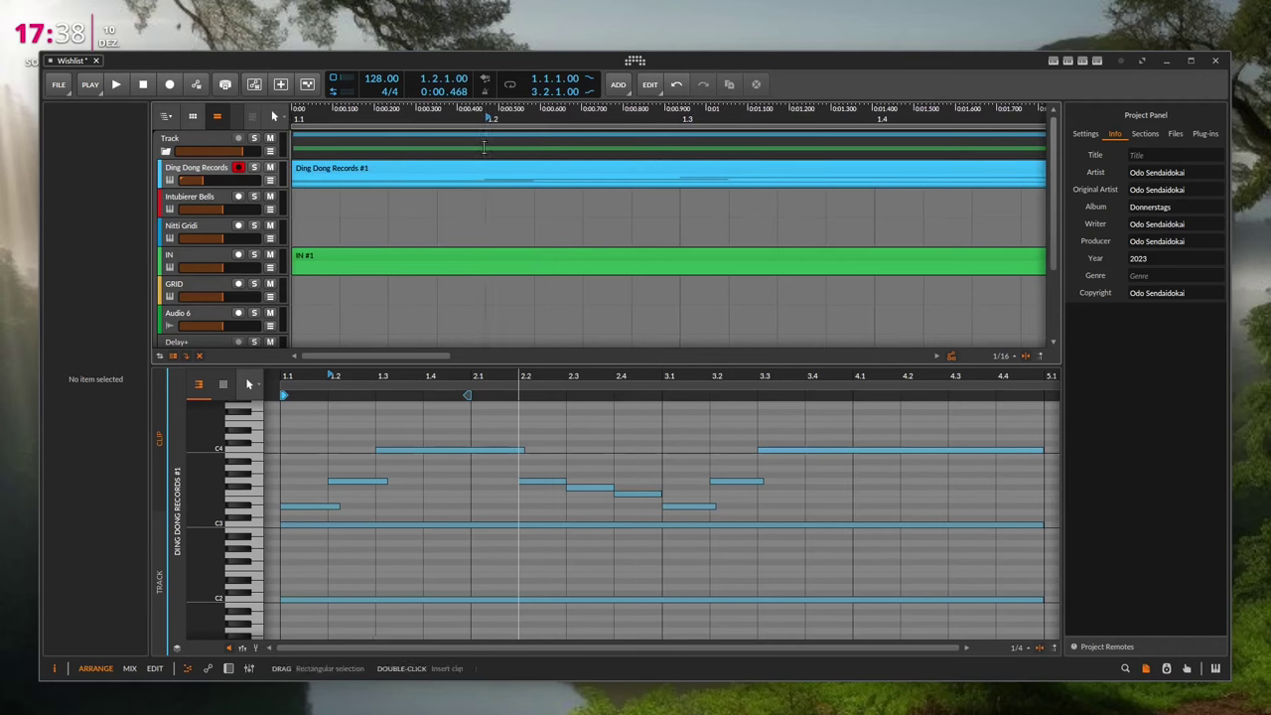
pyautogui.moveTo(480, 113); pyautogui.dragTo(442, 111)
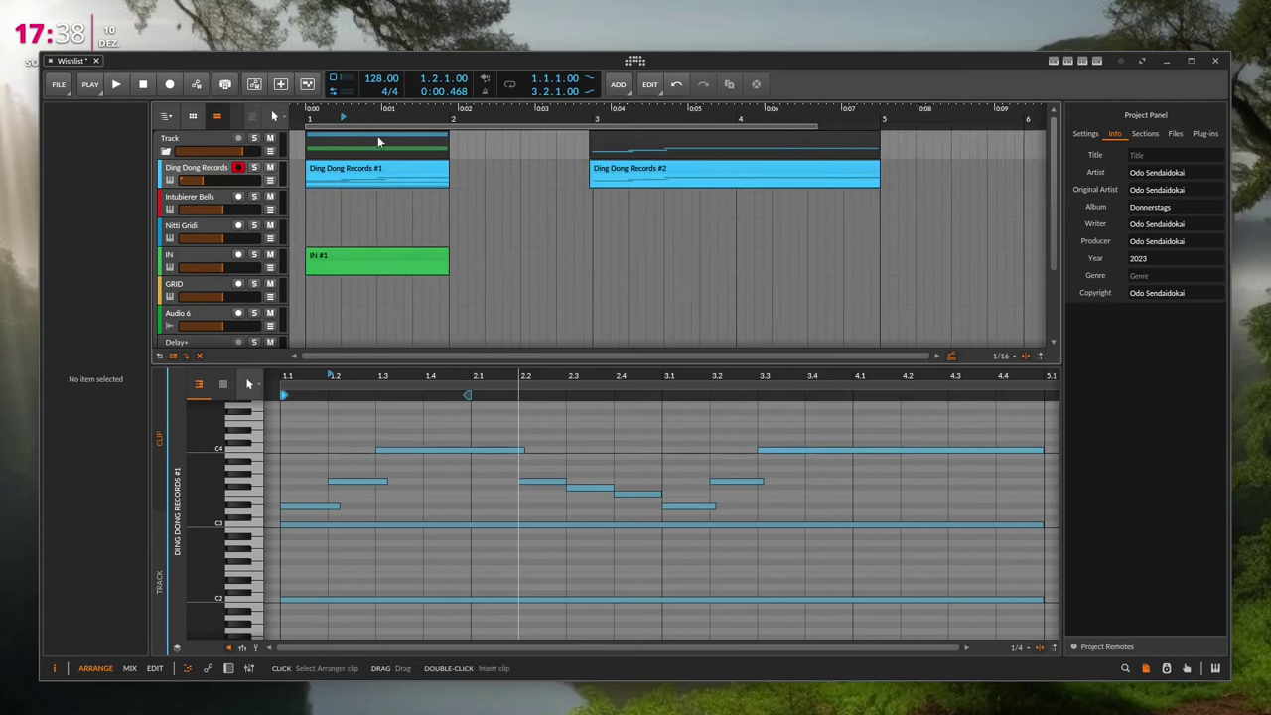